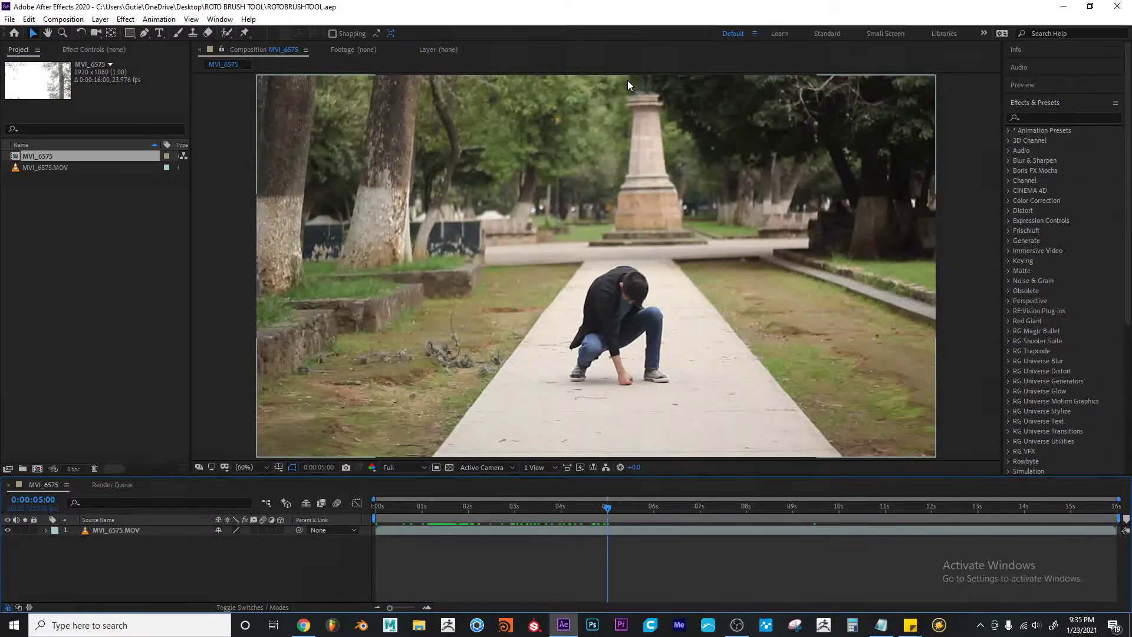
Activate the Roto Brush tool and move the current time to 0:00:04:18
left_click(226, 33)
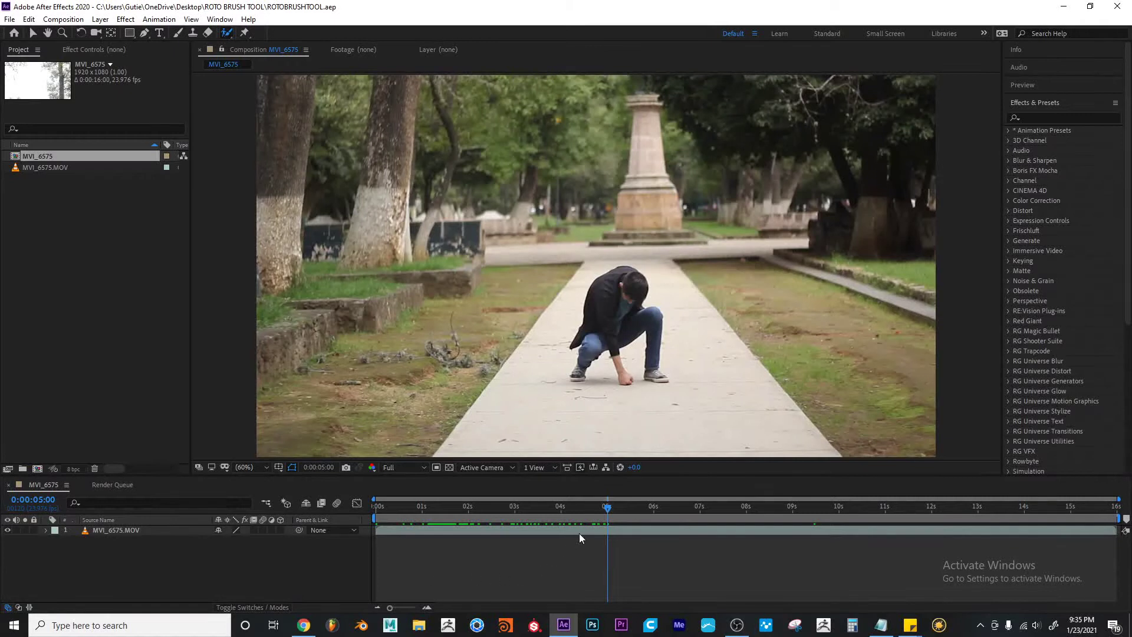
mouse_move(608, 508)
left_mouse_down()
mouse_move(554, 507)
mouse_move(596, 509)
left_mouse_up()
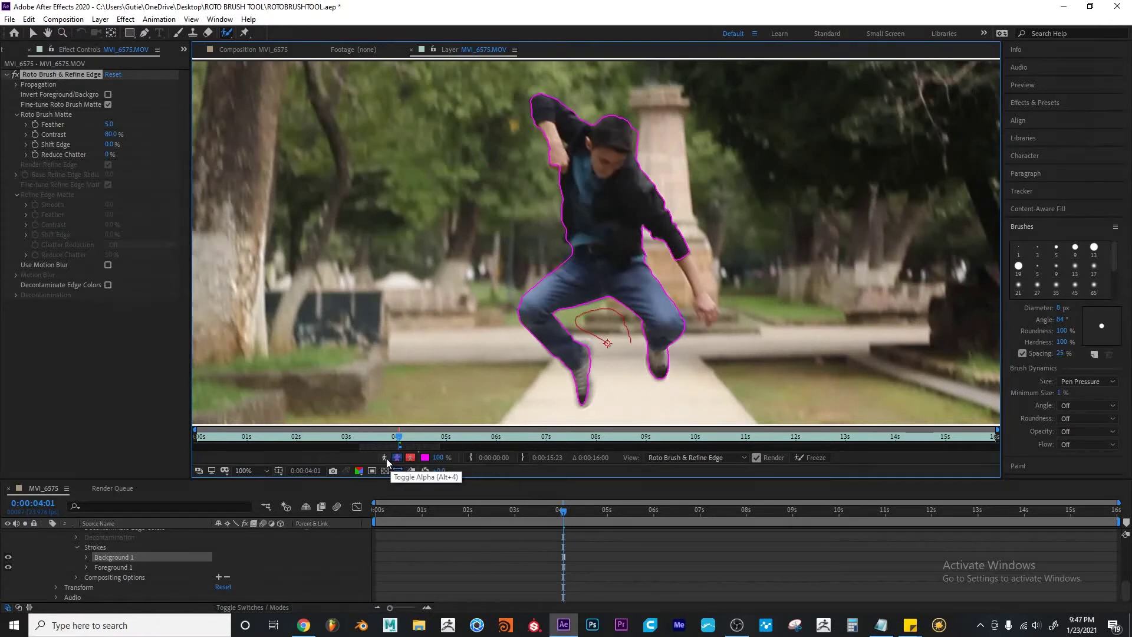
left_click(385, 458)
key("shift+slash")
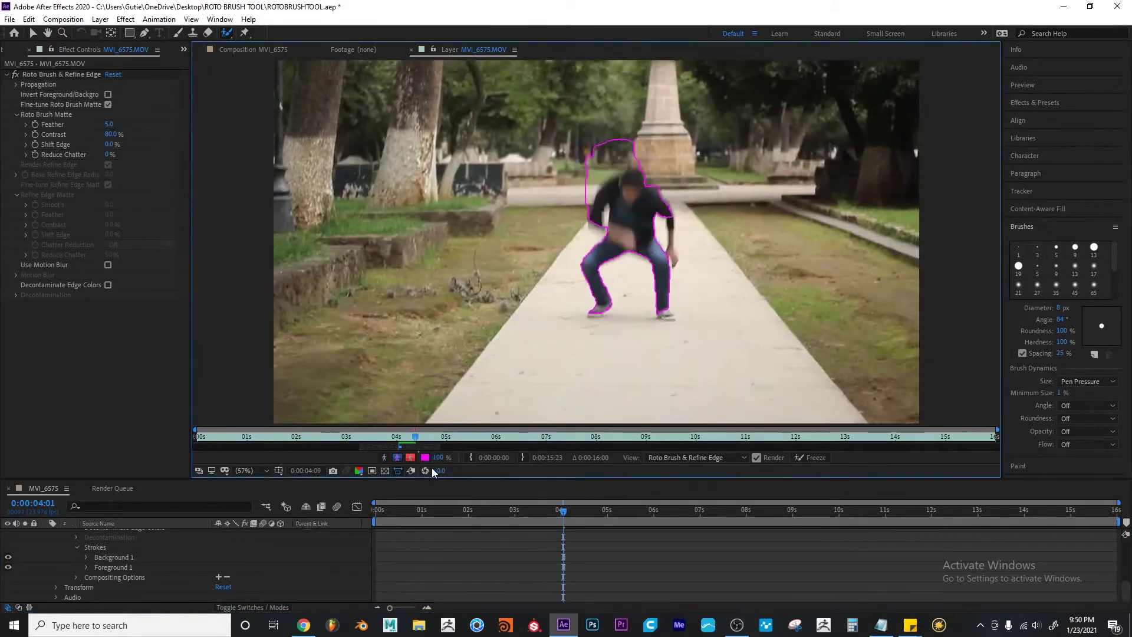
left_click_drag(440, 499, 547, 512)
left_click_drag(377, 436, 391, 440)
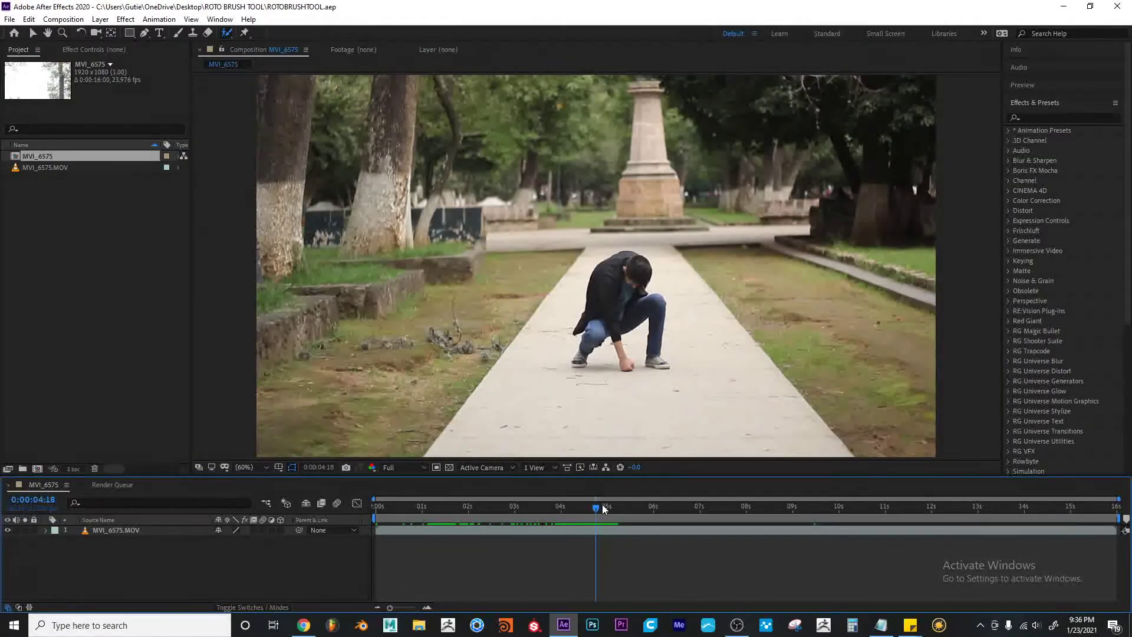
Activate the Roto Brush tool and open the MVI_6575.MOV layer in its own layer view
left_click(227, 33)
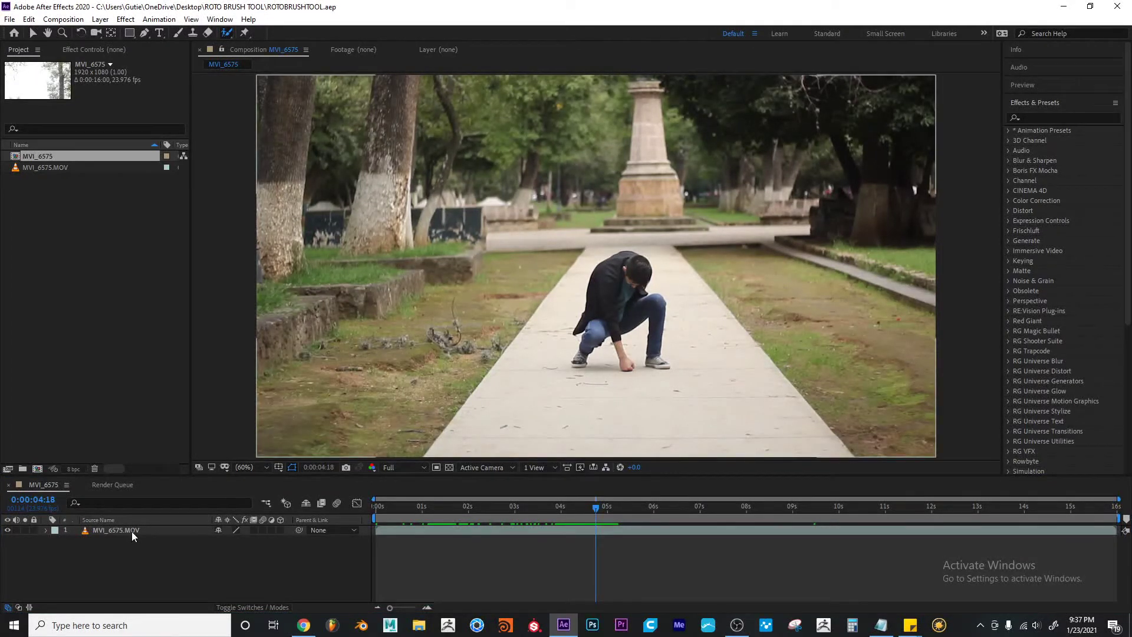
left_click(459, 197)
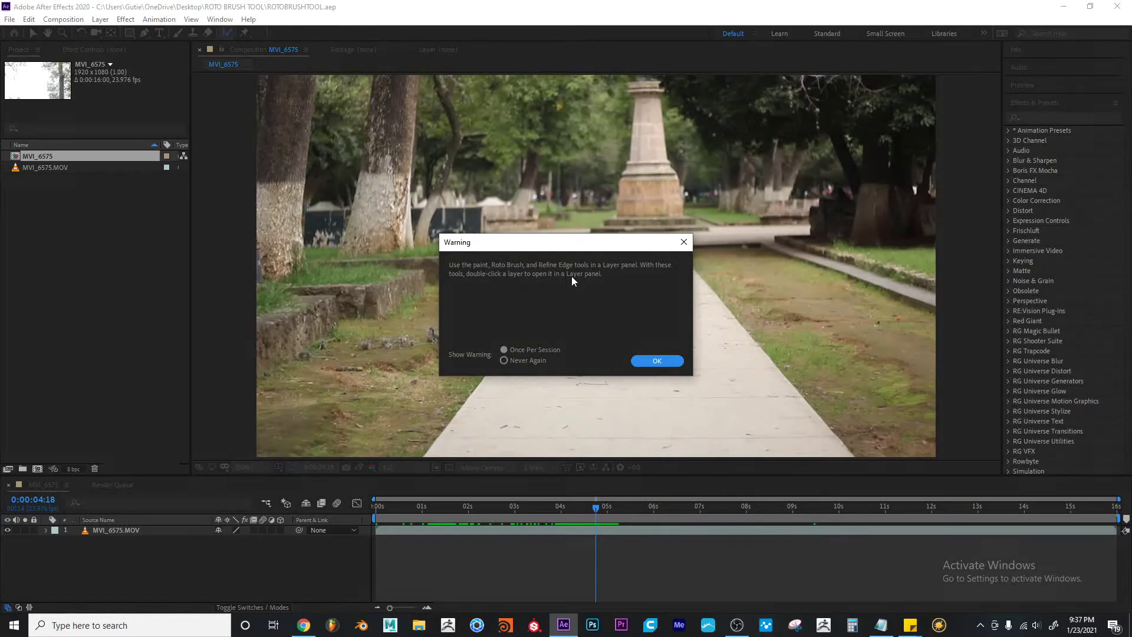
left_click(670, 360)
double_click(139, 530)
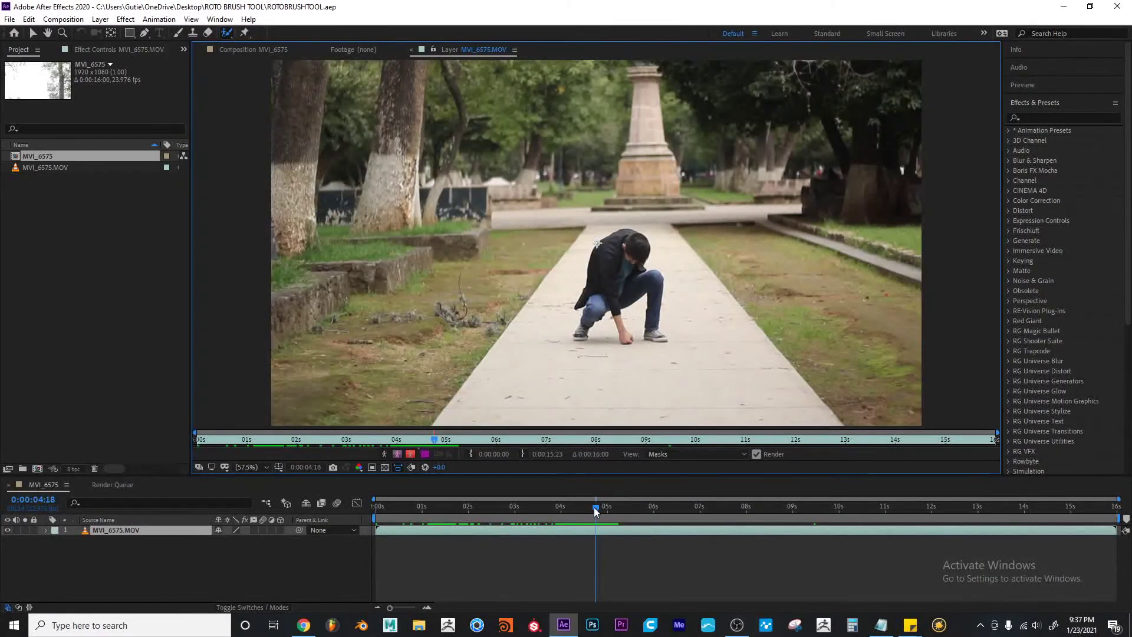
Scrub through the footage and set the current time to 0:00:04:01, where the man is in mid-jump
left_click_drag(593, 508, 356, 511)
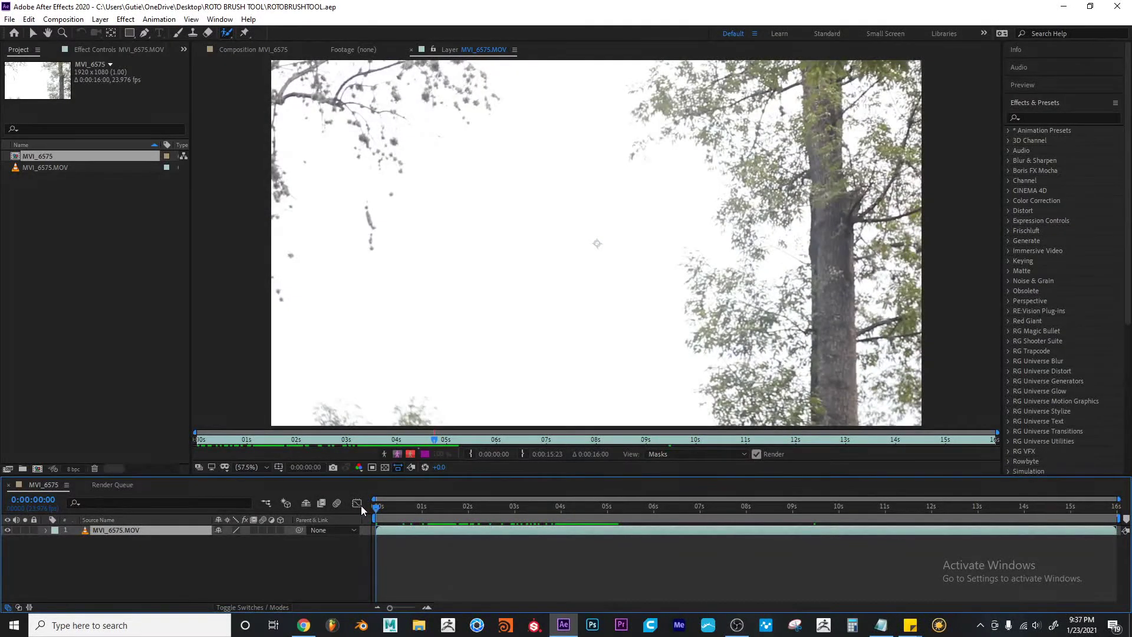
left_click_drag(378, 505, 600, 498)
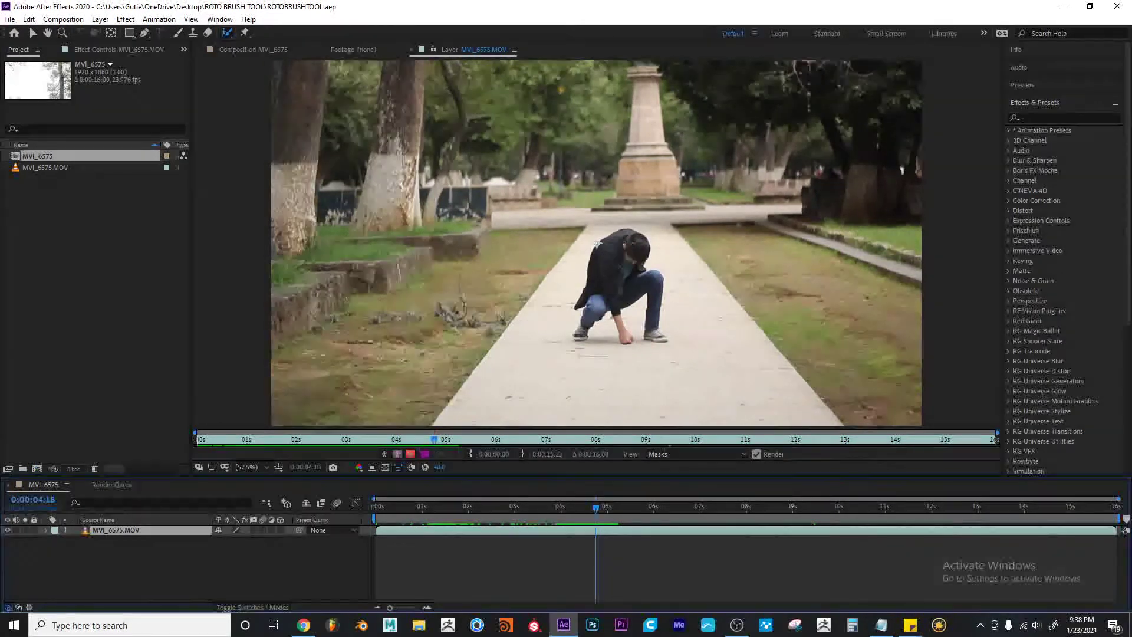
left_click_drag(598, 502, 643, 502)
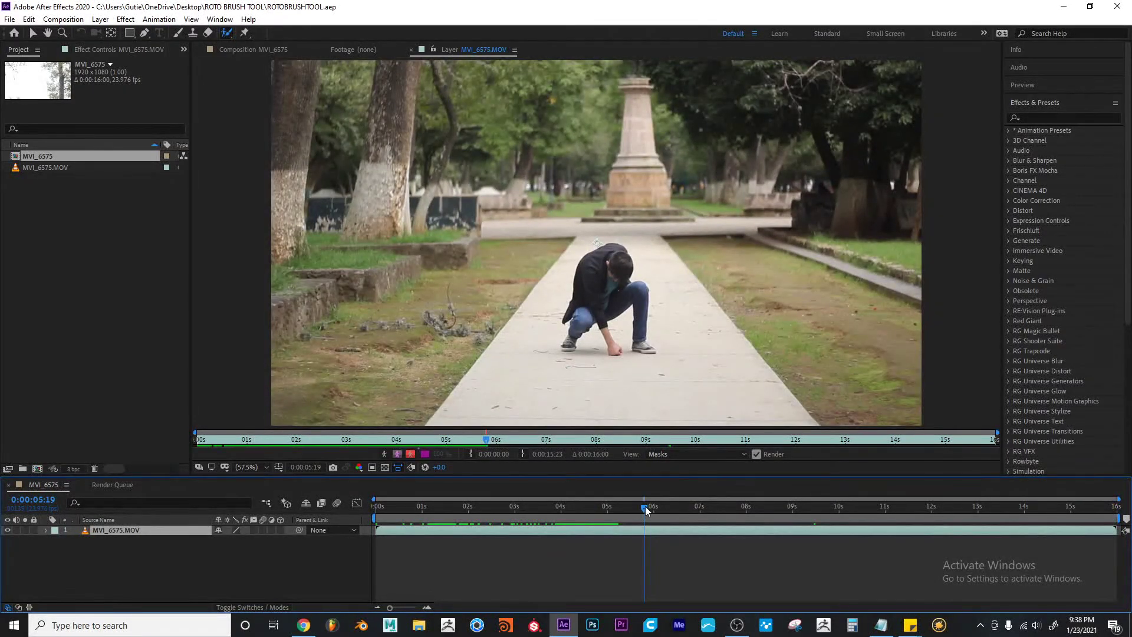
mouse_move(645, 506)
left_mouse_down()
mouse_move(812, 498)
mouse_move(578, 508)
left_mouse_up()
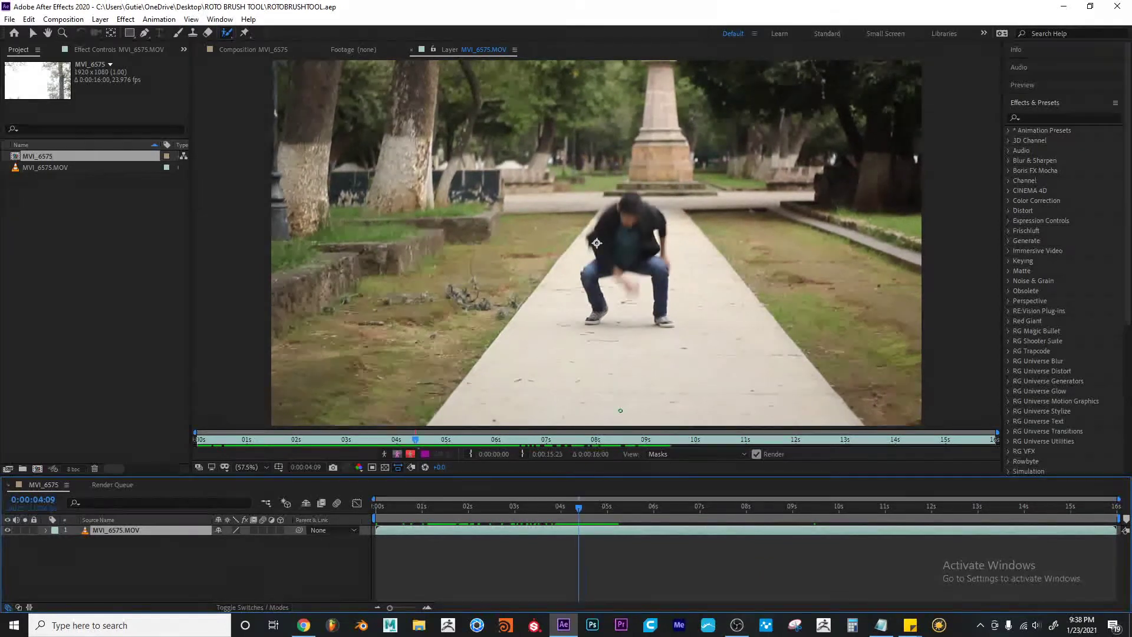
mouse_move(578, 504)
left_mouse_down()
mouse_move(549, 505)
mouse_move(562, 505)
left_mouse_up()
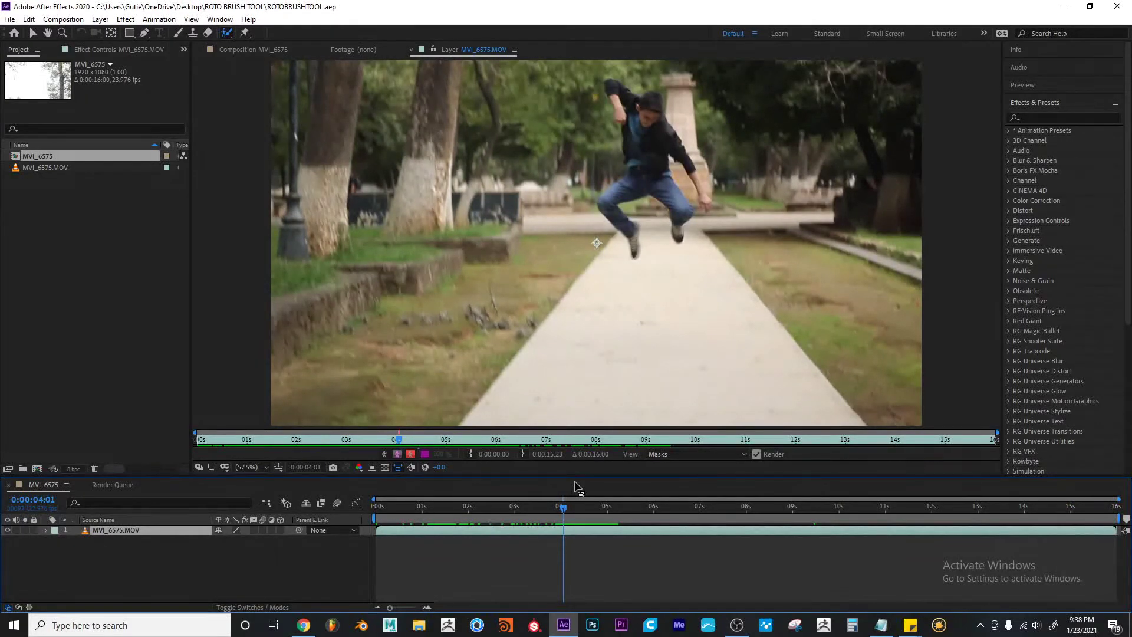
key("Return")
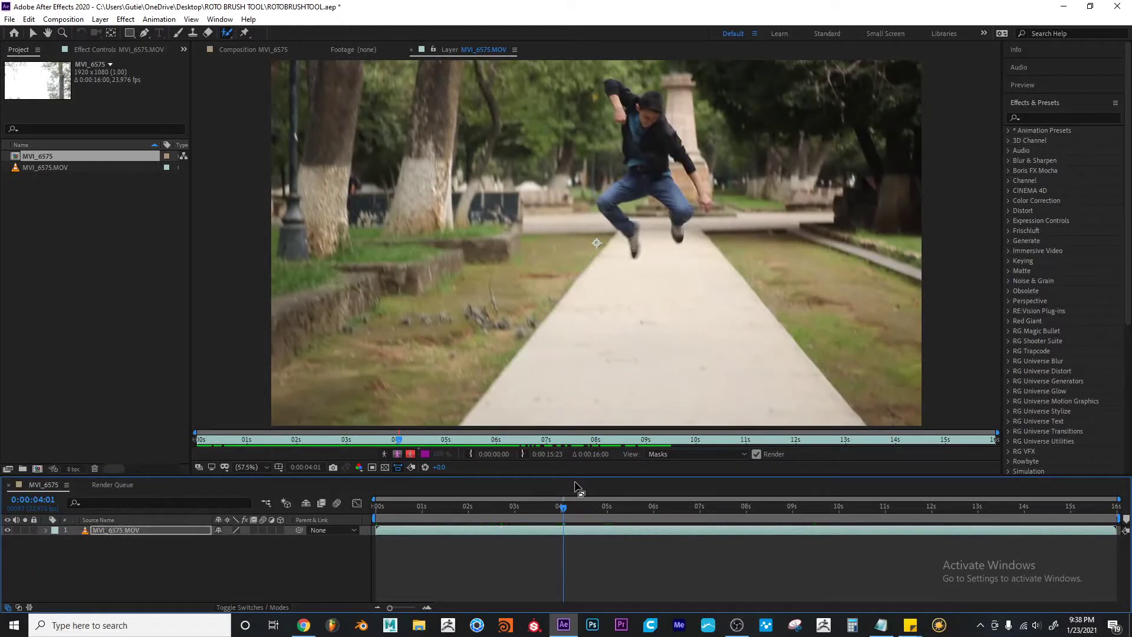
key("Return")
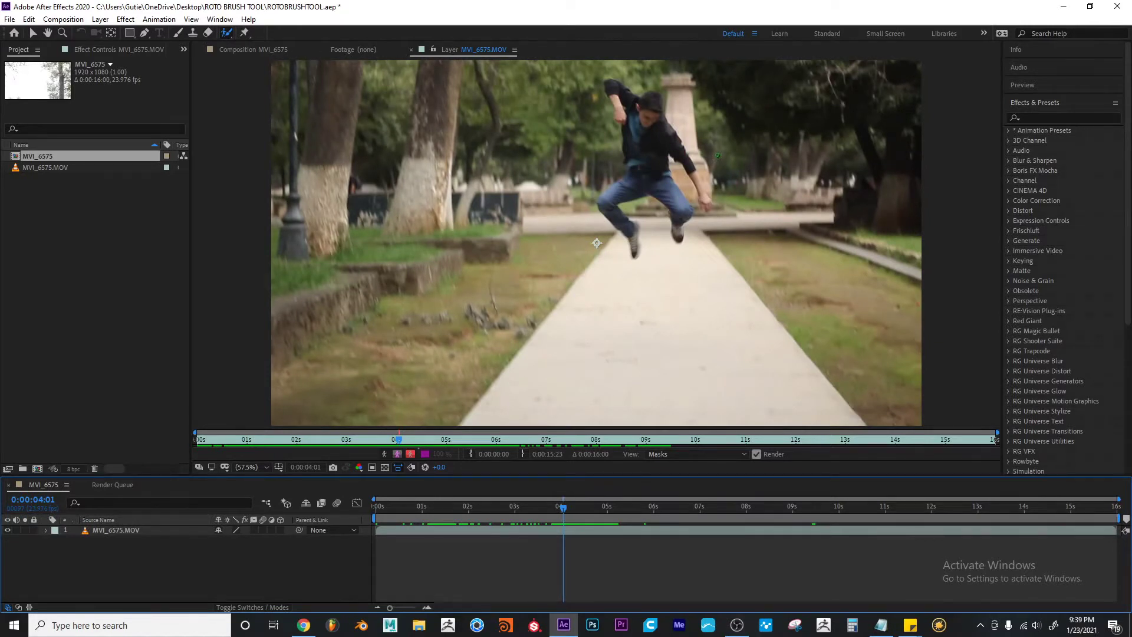
key("Page_Up")
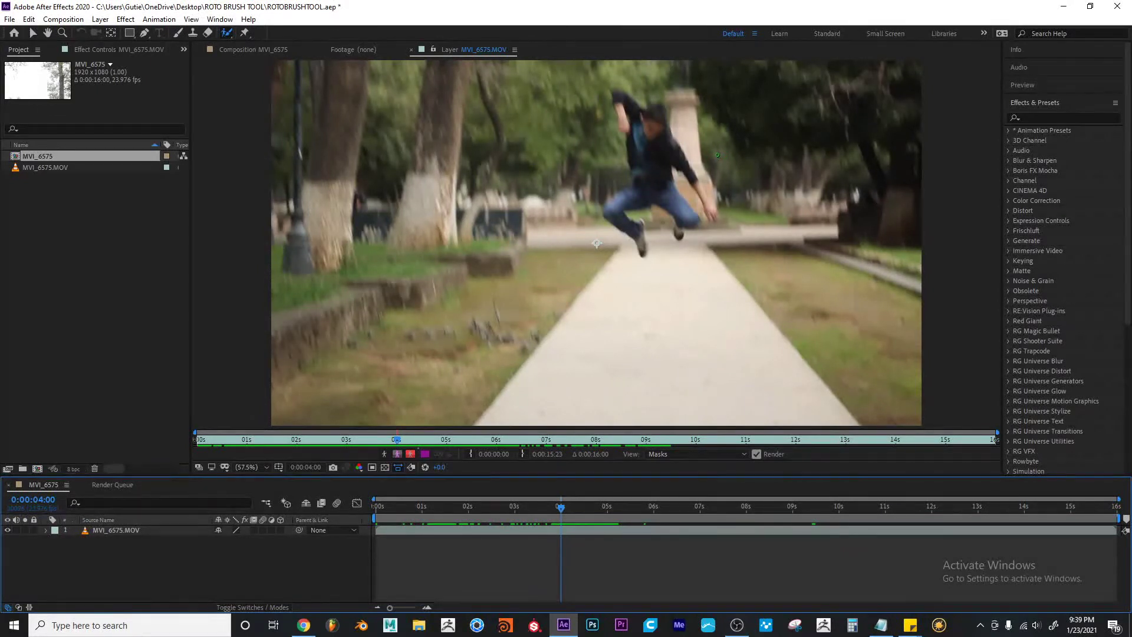
key("Page_Down")
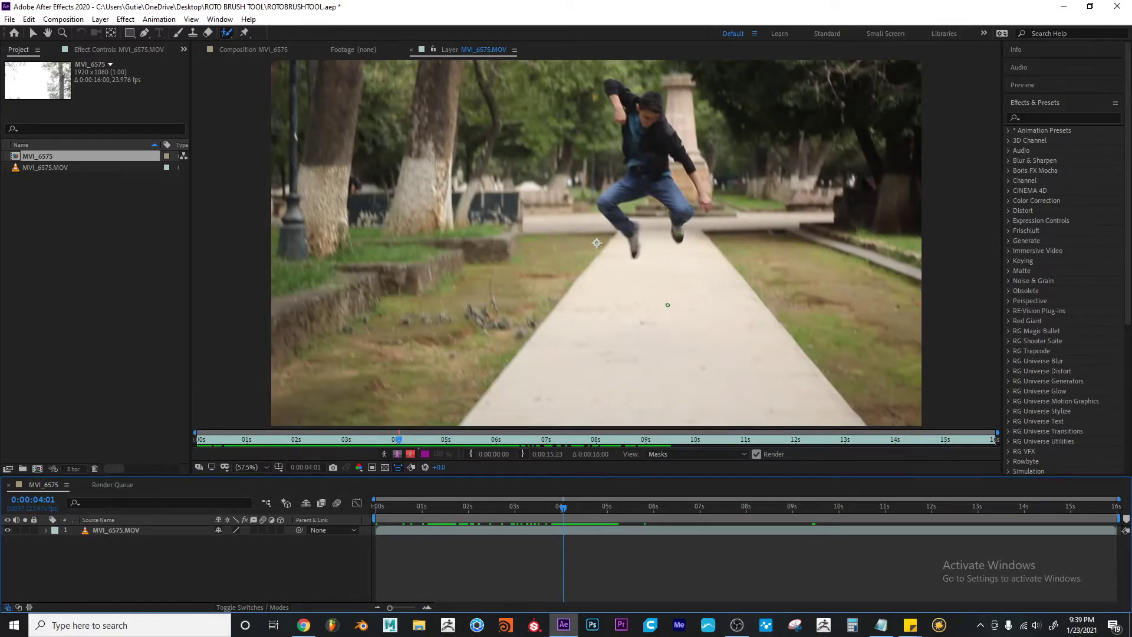
Set the brush diameter to 34 px and paint foreground strokes over the jumping man's head, torso, bent leg and raised arm
scroll(1117, 236, "down", 5)
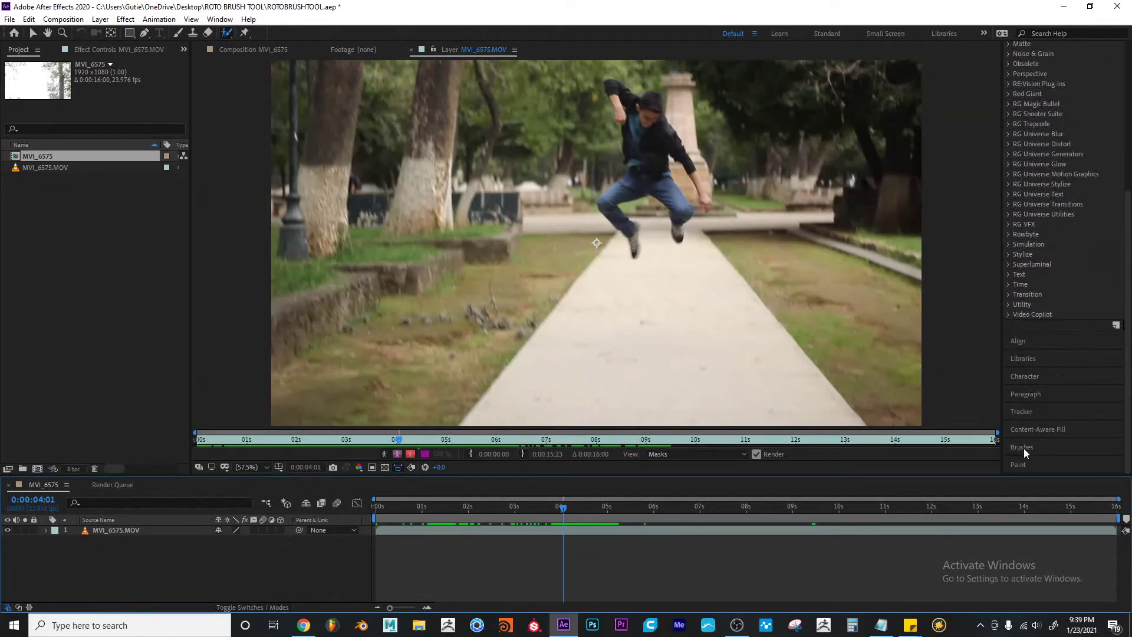
left_click(1022, 447)
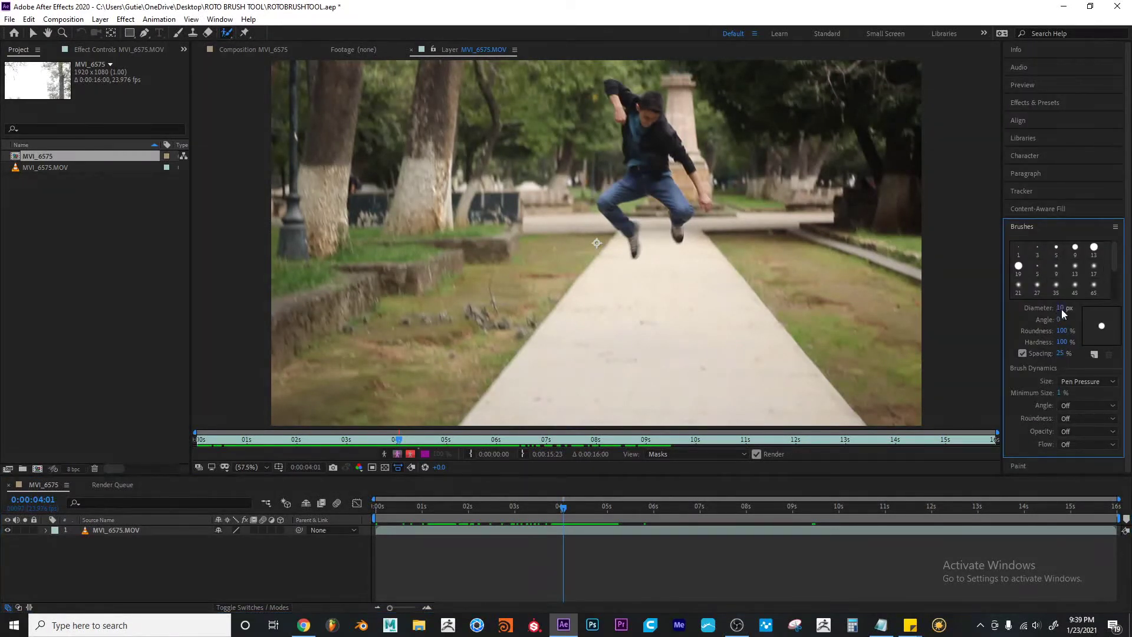
left_click_drag(1062, 309, 1080, 309)
left_click_drag(1056, 308, 1053, 308)
left_click_drag(651, 105, 656, 181)
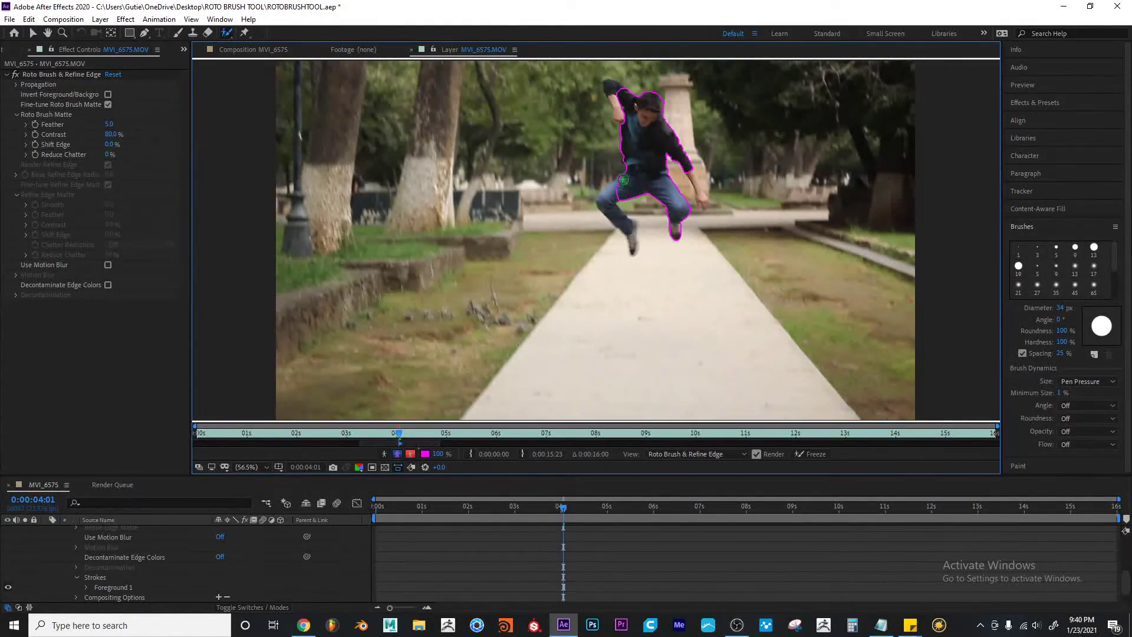
left_click_drag(623, 187, 609, 196)
left_click_drag(623, 97, 617, 94)
Add the man's lower shoe to the selection with foreground strokes, using a 21 px brush and then 31% roundness
left_click_drag(1056, 309, 1051, 308)
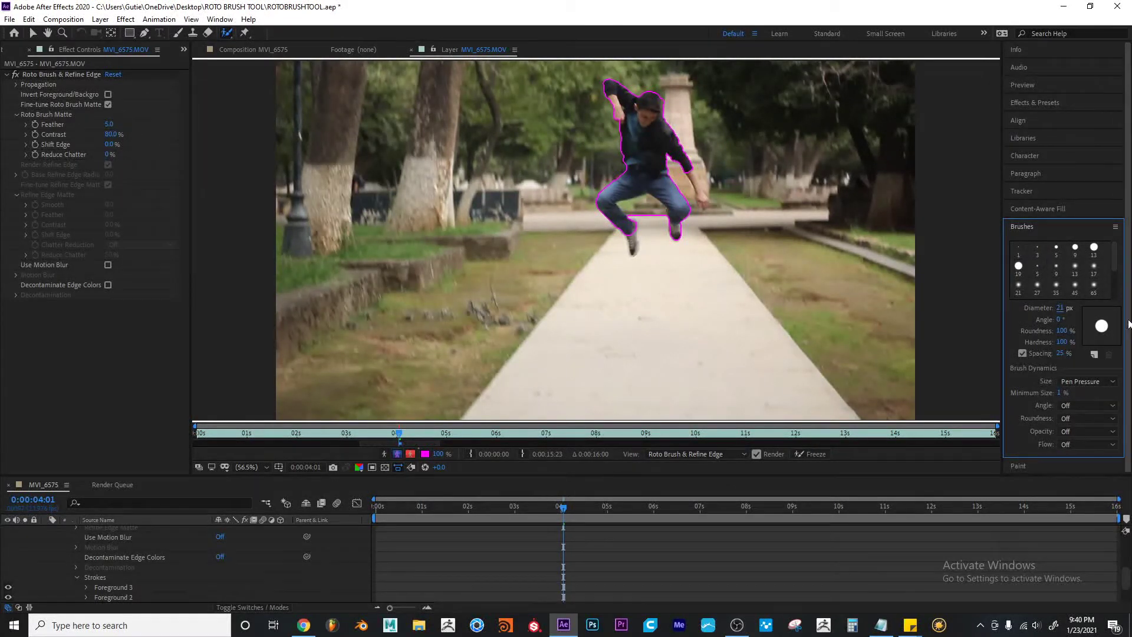
scroll(1125, 342, "down", 1)
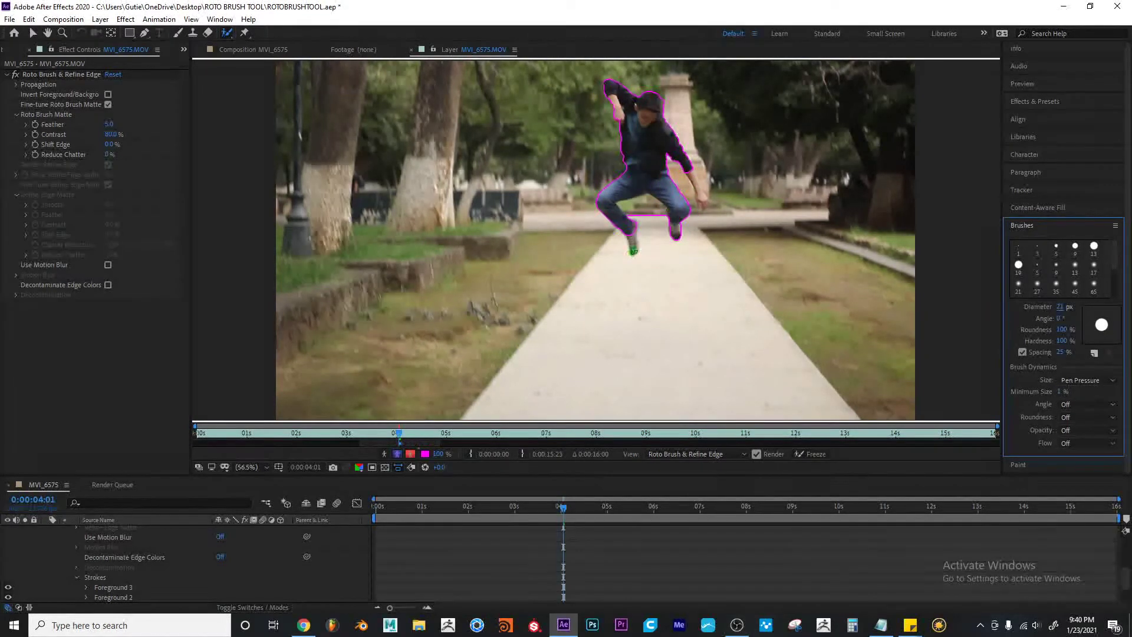
left_click_drag(631, 236, 631, 238)
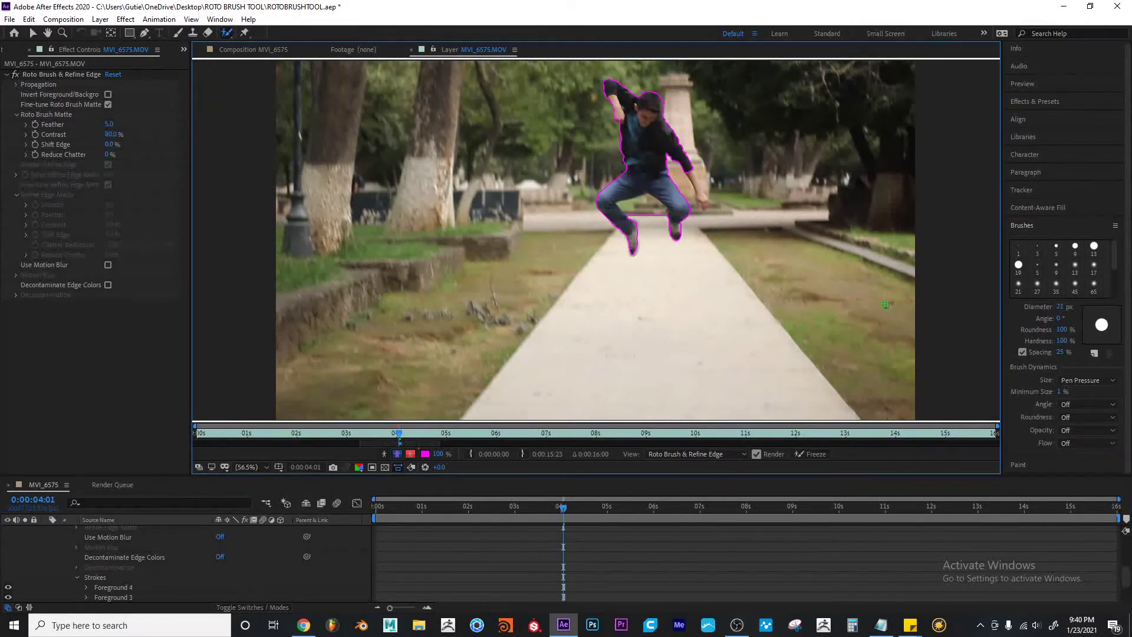
left_click_drag(1061, 330, 1016, 330)
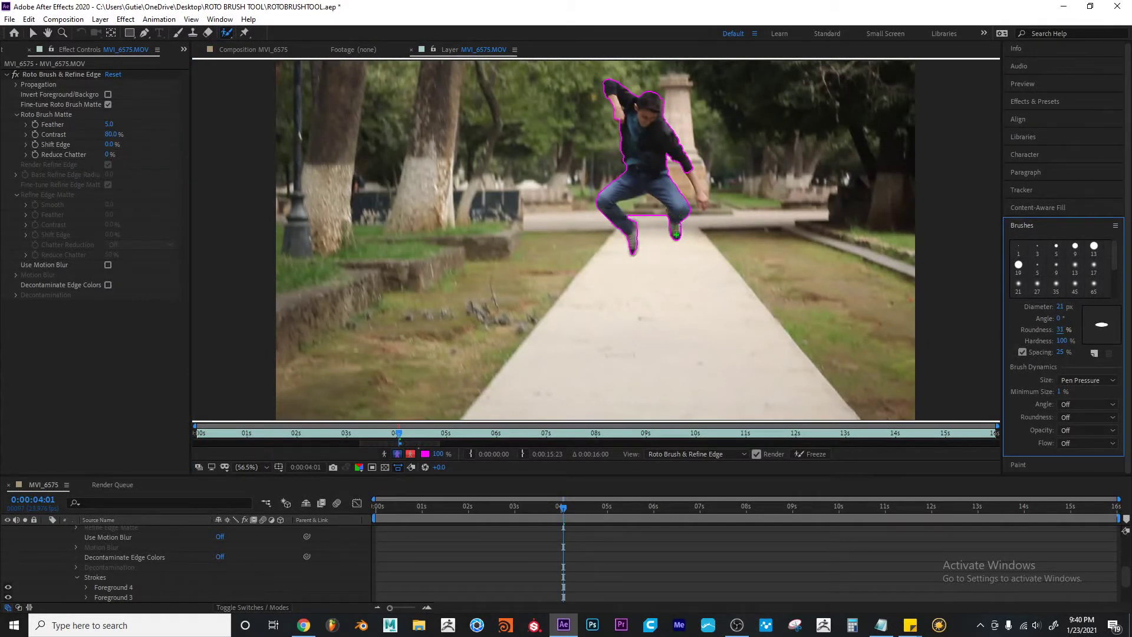
left_click_drag(633, 247, 634, 250)
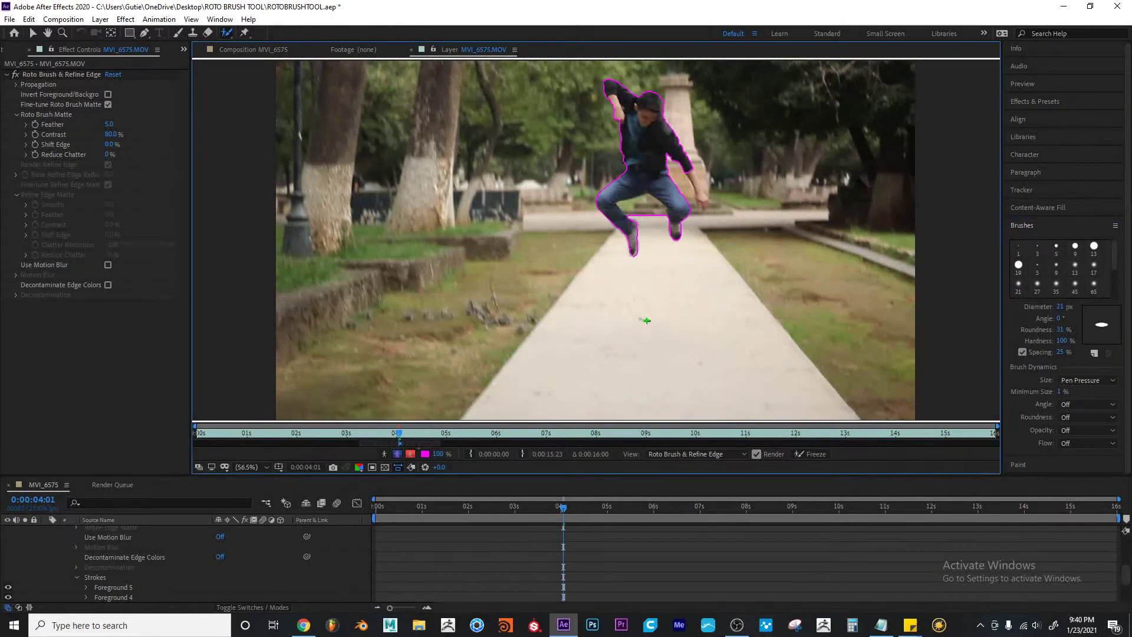
Set the brush angle to 82° and stroke around the man's lowered forearm and hand to include them, undoing misplaced strokes
left_click_drag(1062, 319, 1111, 320)
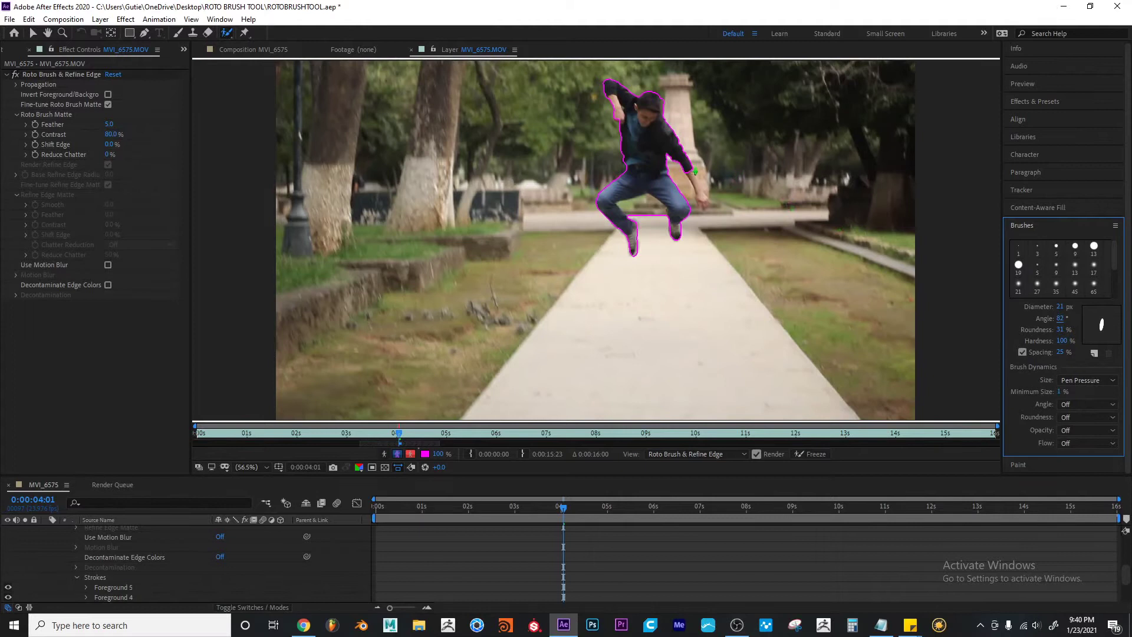
left_click_drag(692, 175, 714, 216)
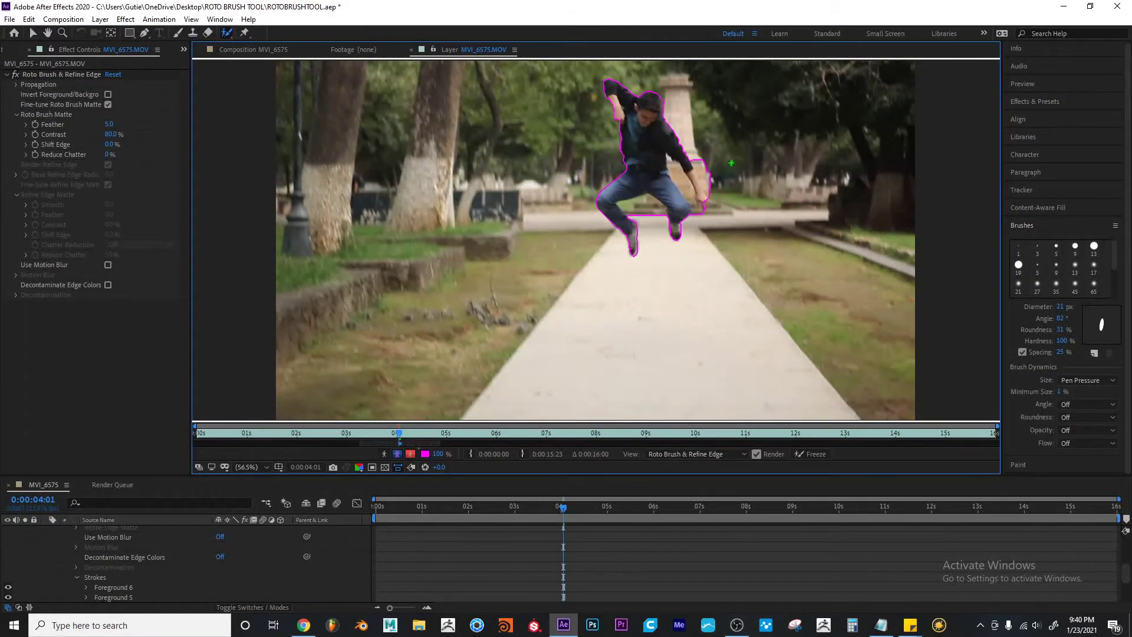
key("ctrl+z")
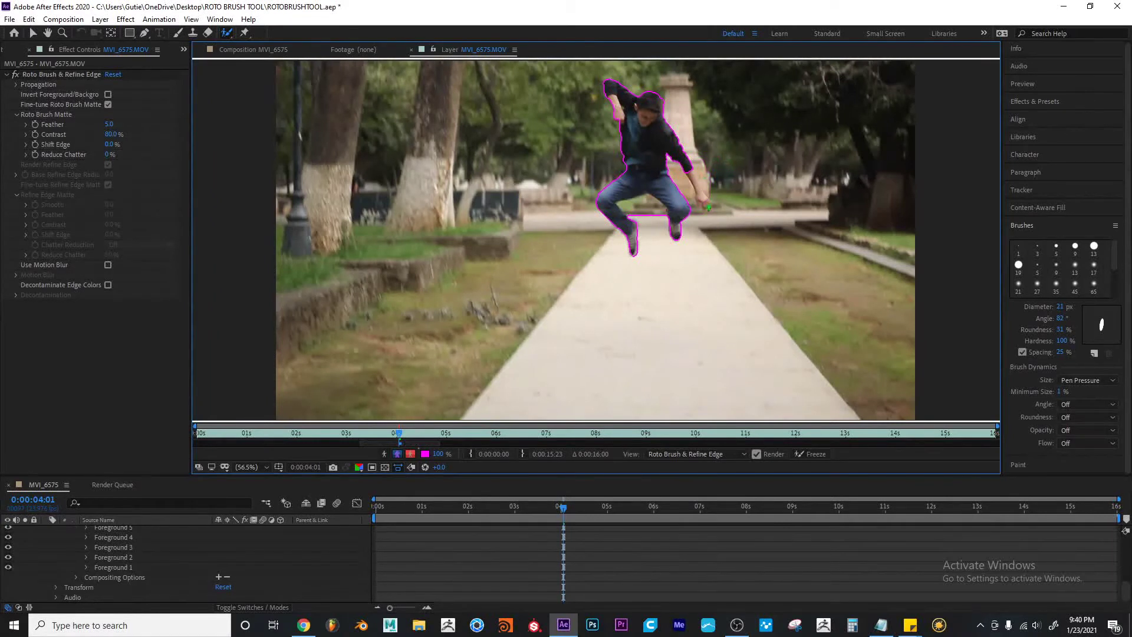
left_click_drag(701, 197, 712, 214)
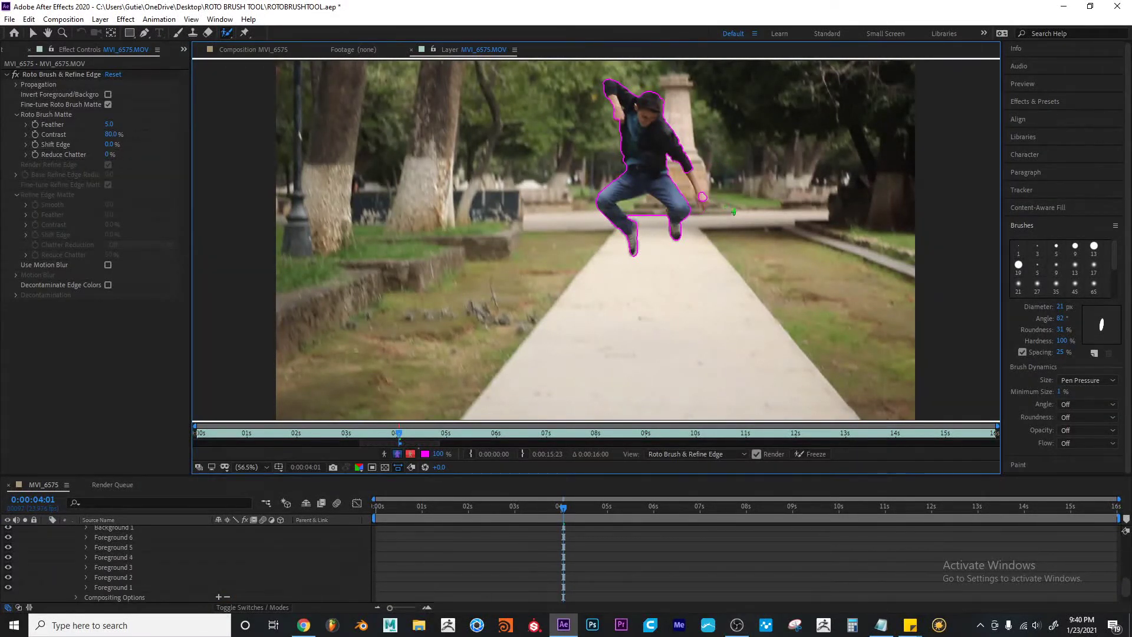
key("ctrl+z")
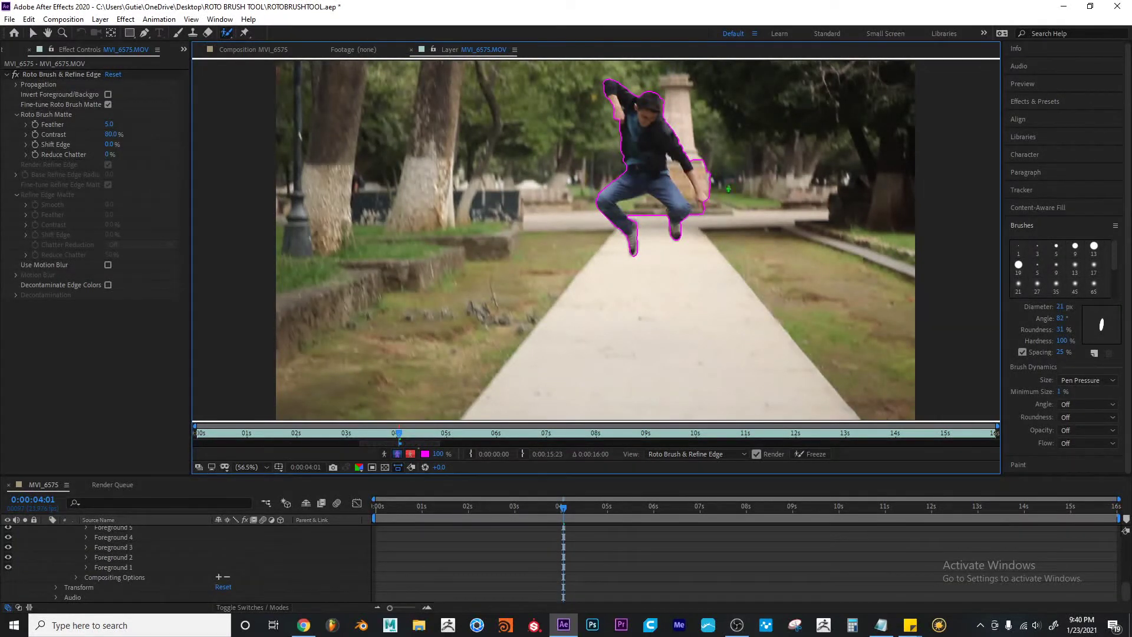
left_click_drag(704, 170, 706, 170)
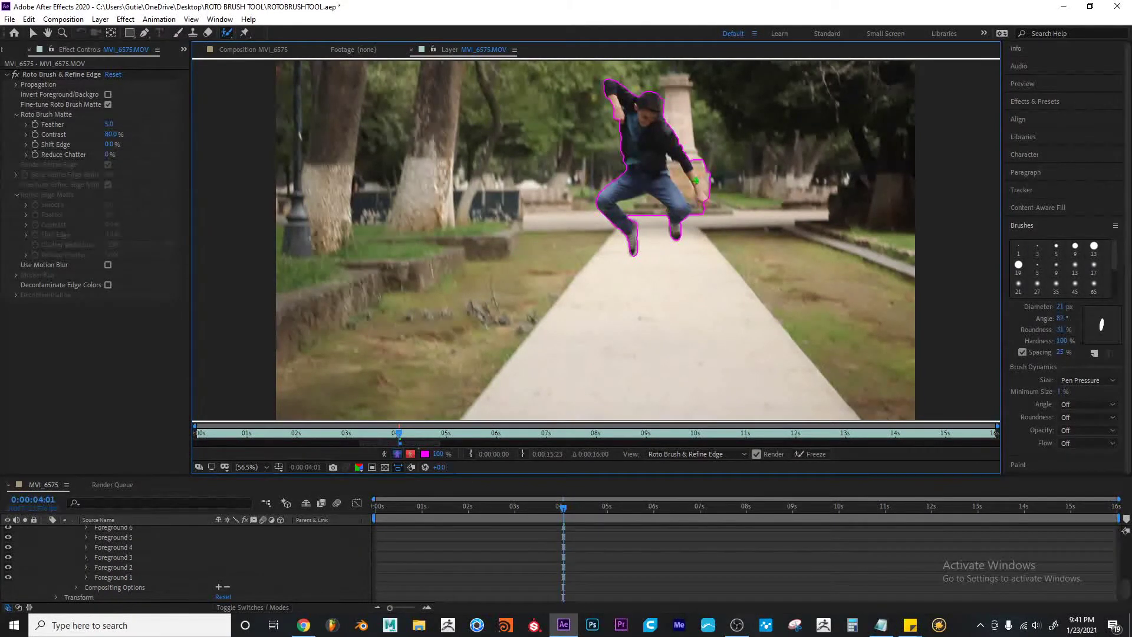
scroll(703, 173, "up", 4)
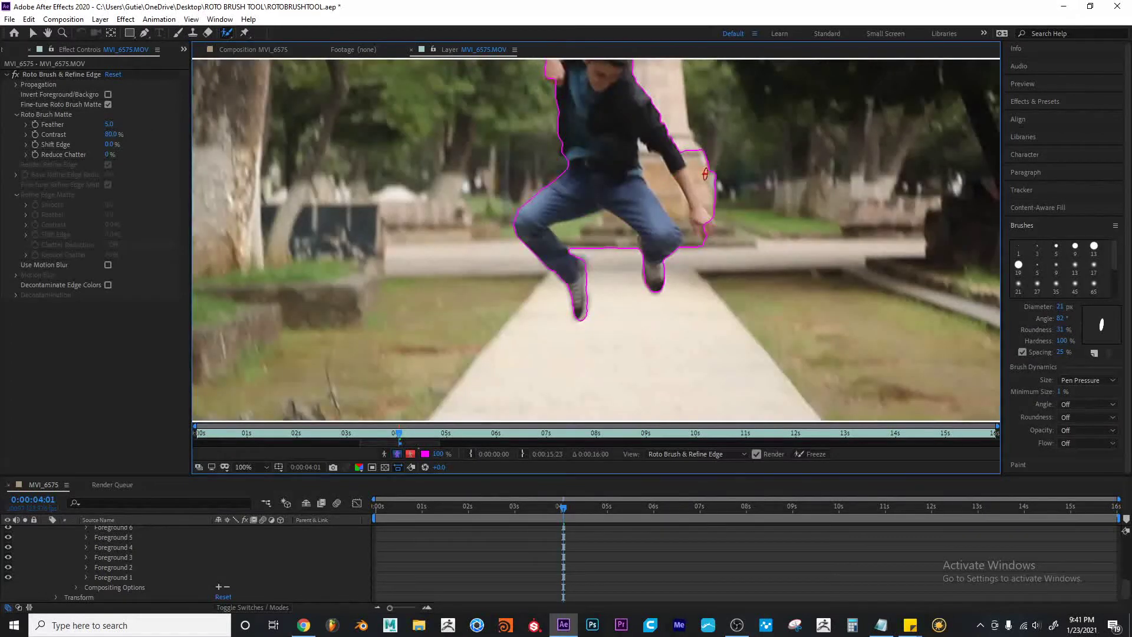
key("alt+w")
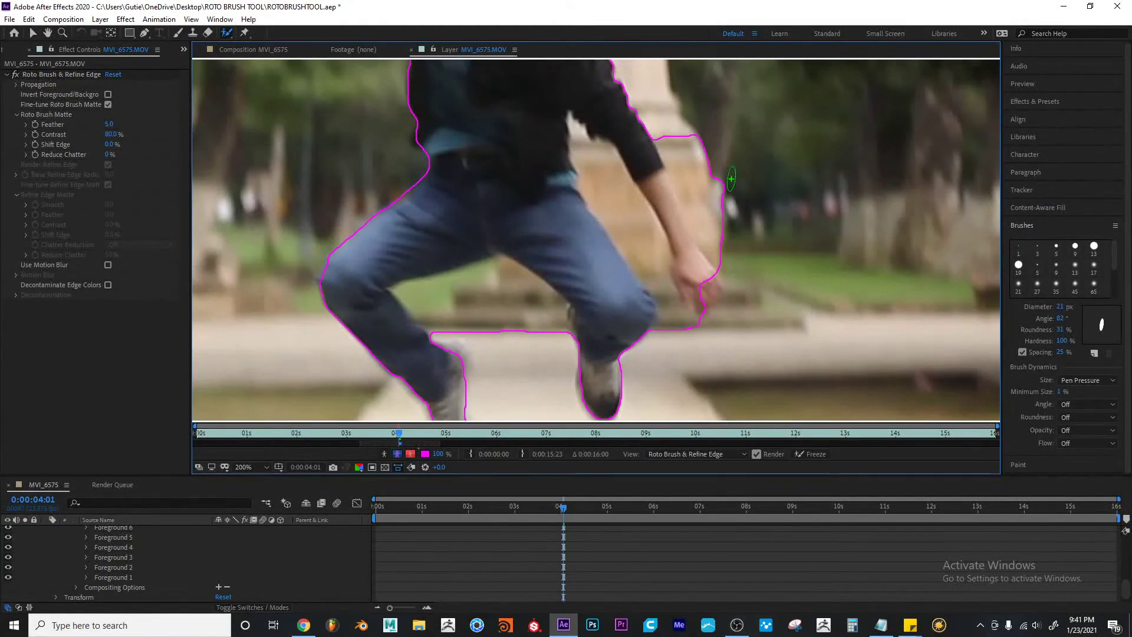
scroll(719, 186, "down", 4)
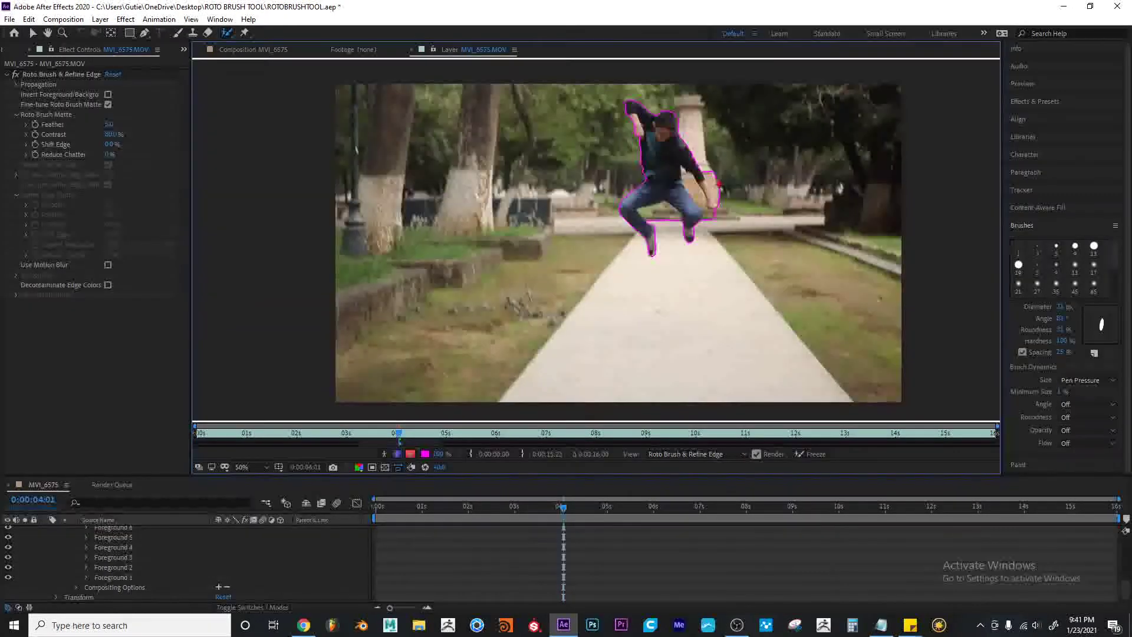
scroll(719, 186, "up", 4)
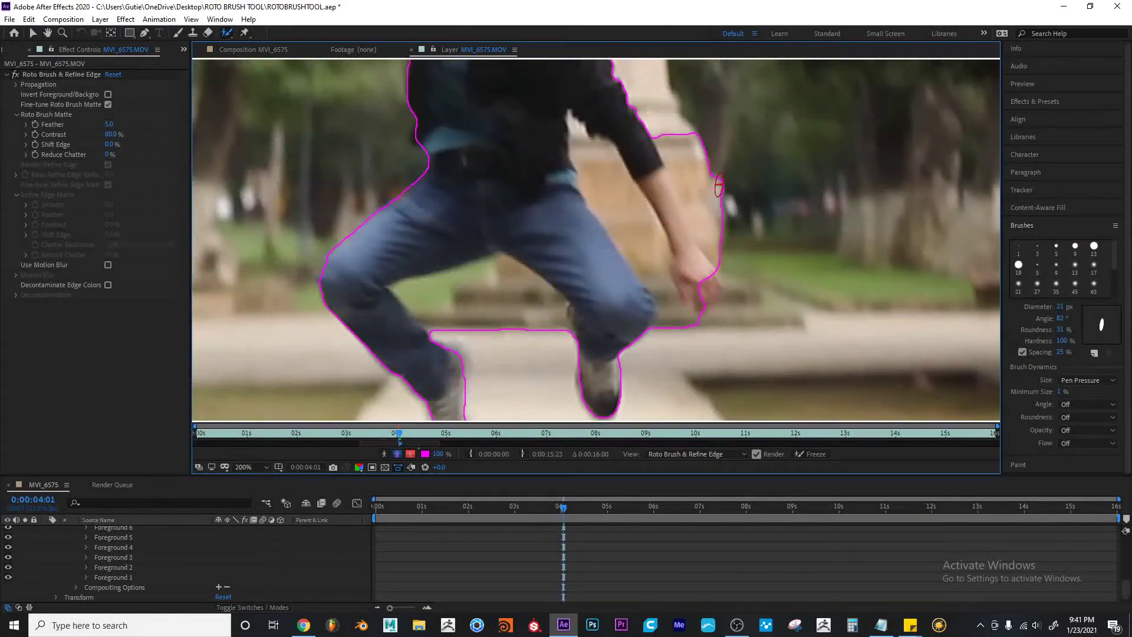
scroll(719, 186, "down", 4)
scroll(476, 205, "up", 4)
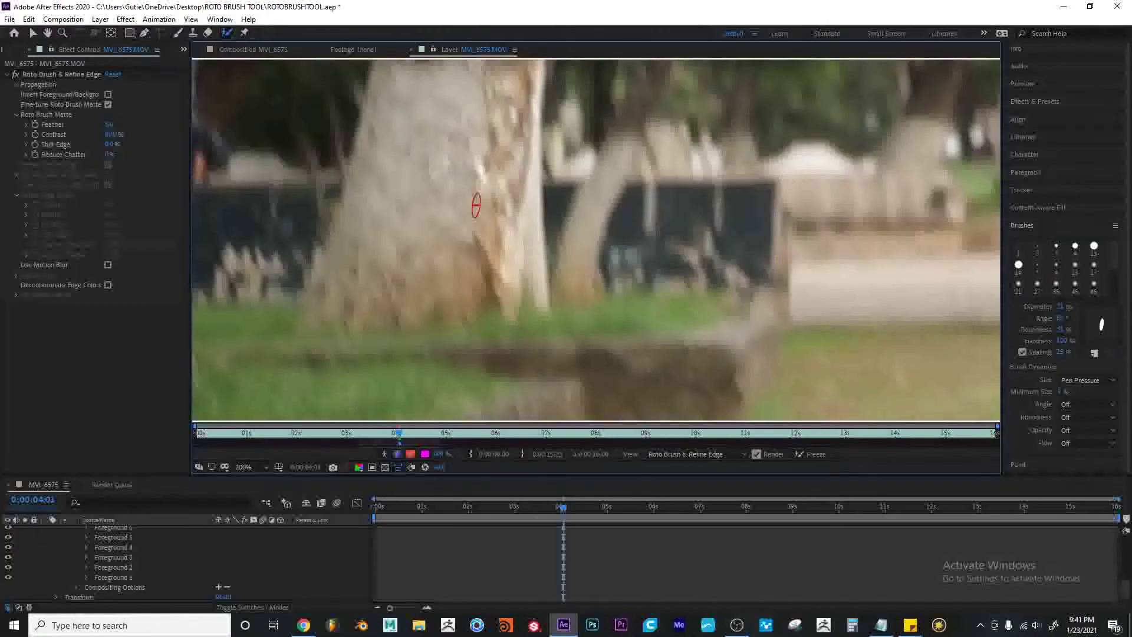
Paint background strokes to exclude the gap between the lowered arm and torso and the gap between the man's legs
scroll(476, 205, "down", 4)
scroll(720, 188, "up", 4)
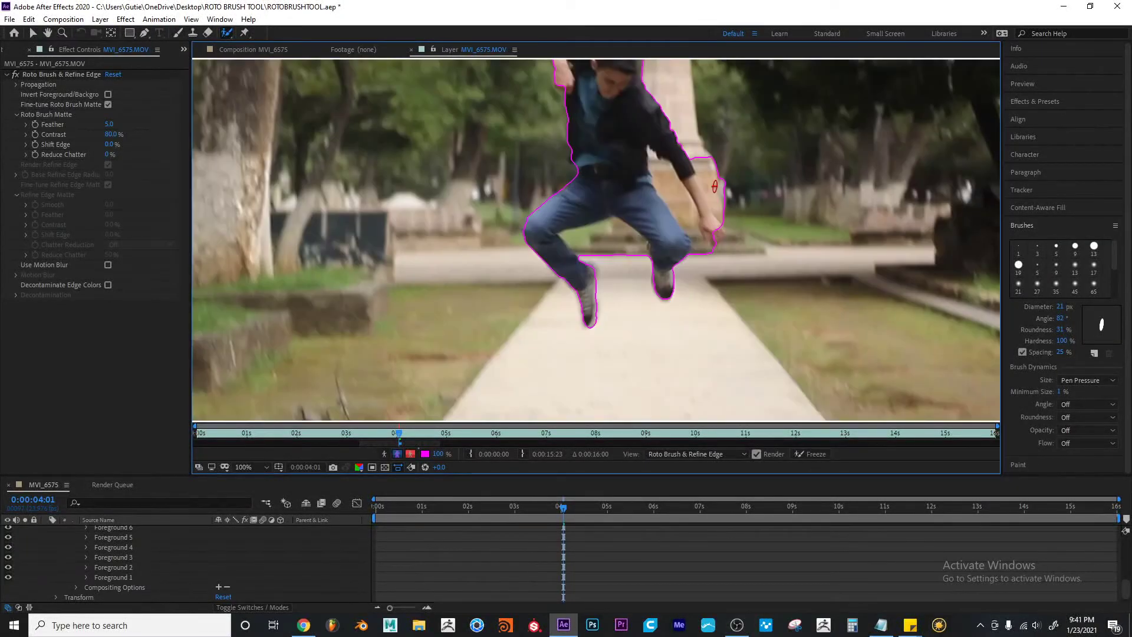
left_click_drag(688, 204, 642, 194)
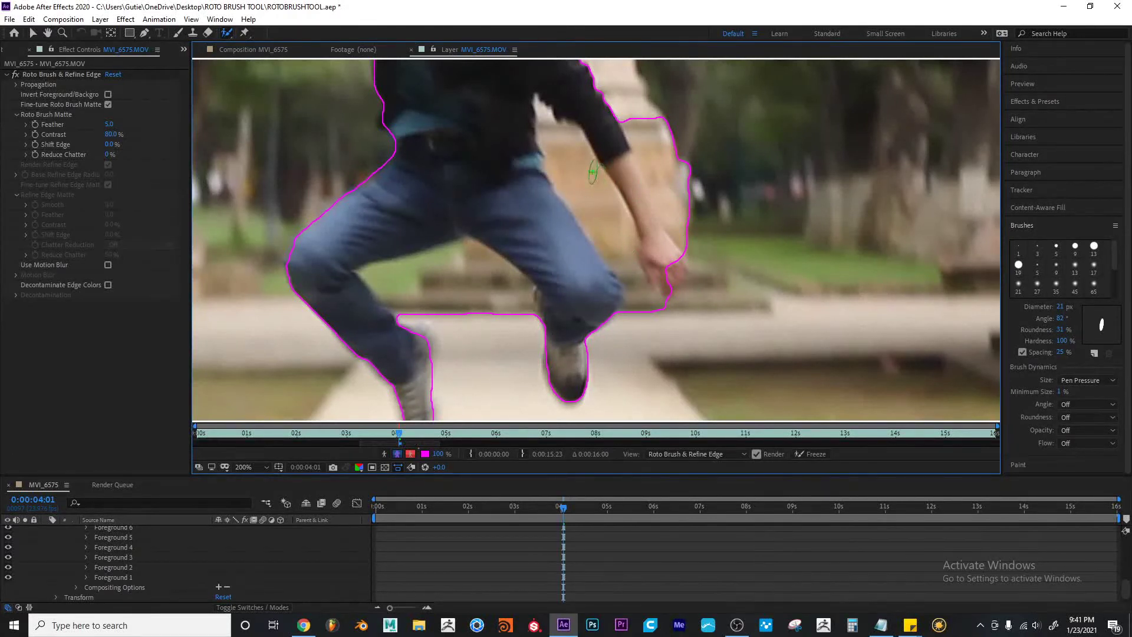
left_click_drag(647, 115, 681, 182)
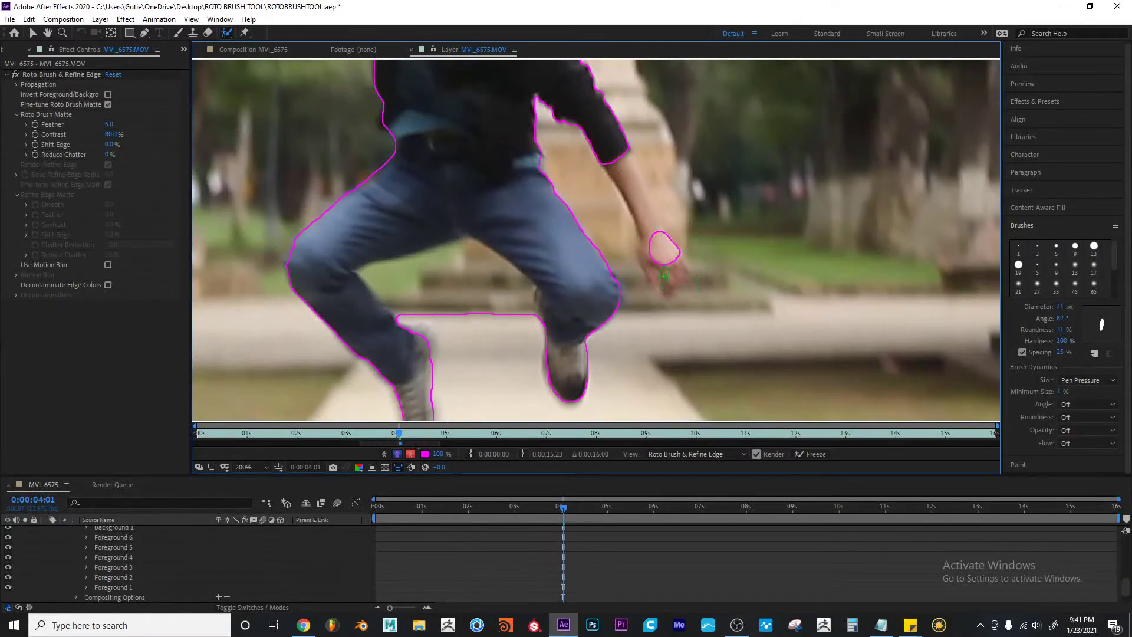
left_click_drag(533, 155, 537, 177)
mouse_move(457, 344)
left_mouse_down()
mouse_move(446, 311)
mouse_move(475, 270)
mouse_move(488, 274)
left_mouse_up()
left_click_drag(448, 323, 497, 245)
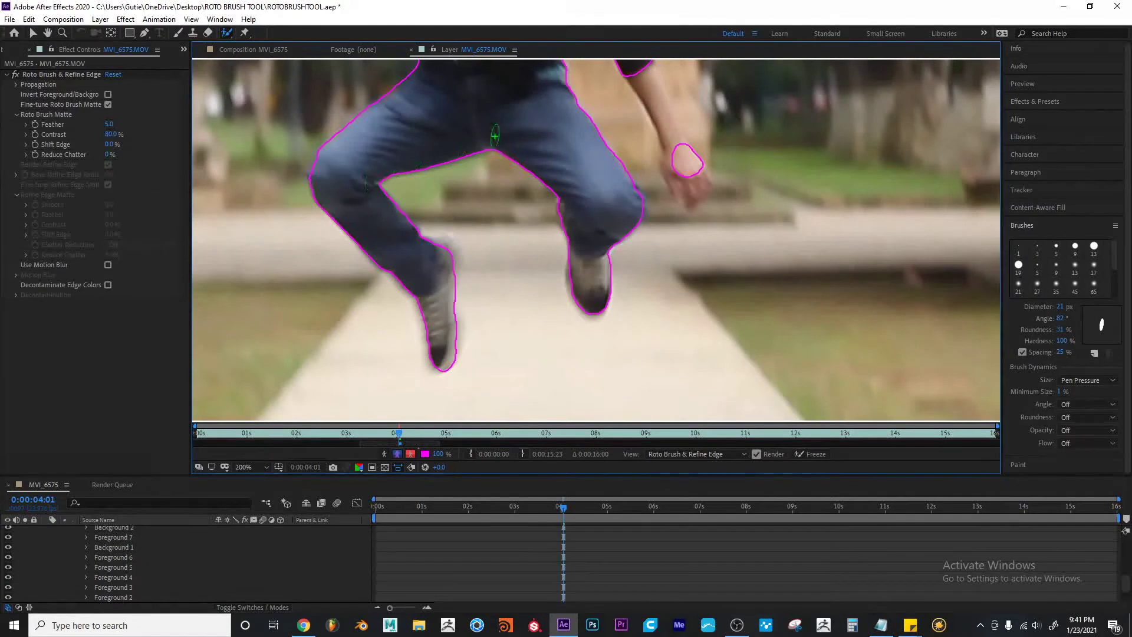
Set the brush to 8 px diameter, 84° angle and 100% roundness, and add the man's waist edge with a foreground stroke
scroll(525, 207, "up", 2)
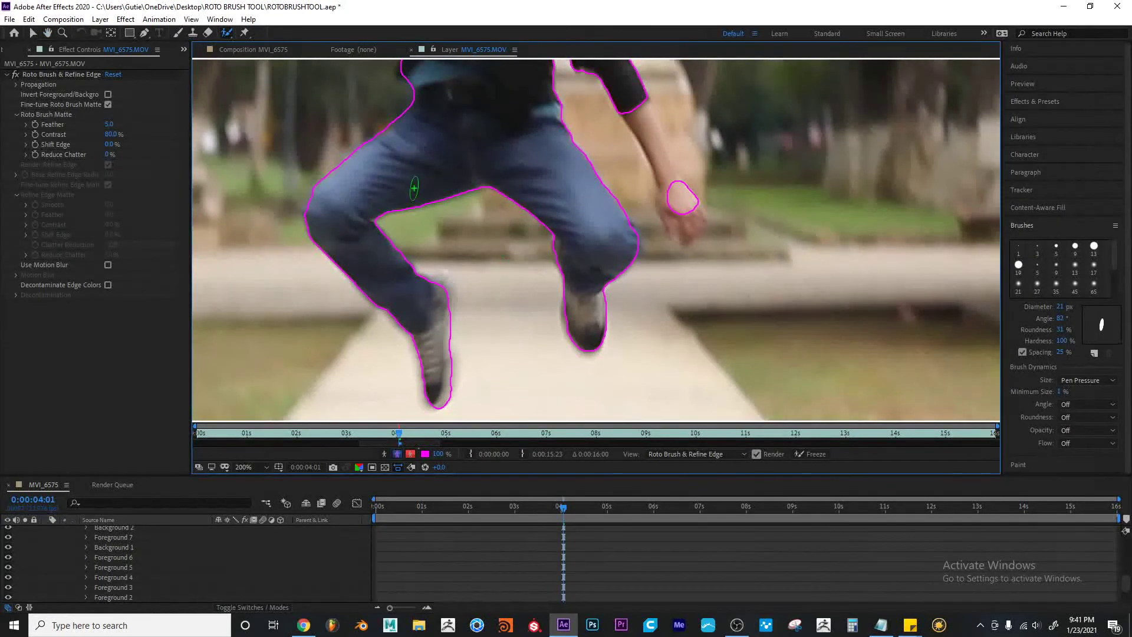
left_click_drag(414, 189, 476, 260)
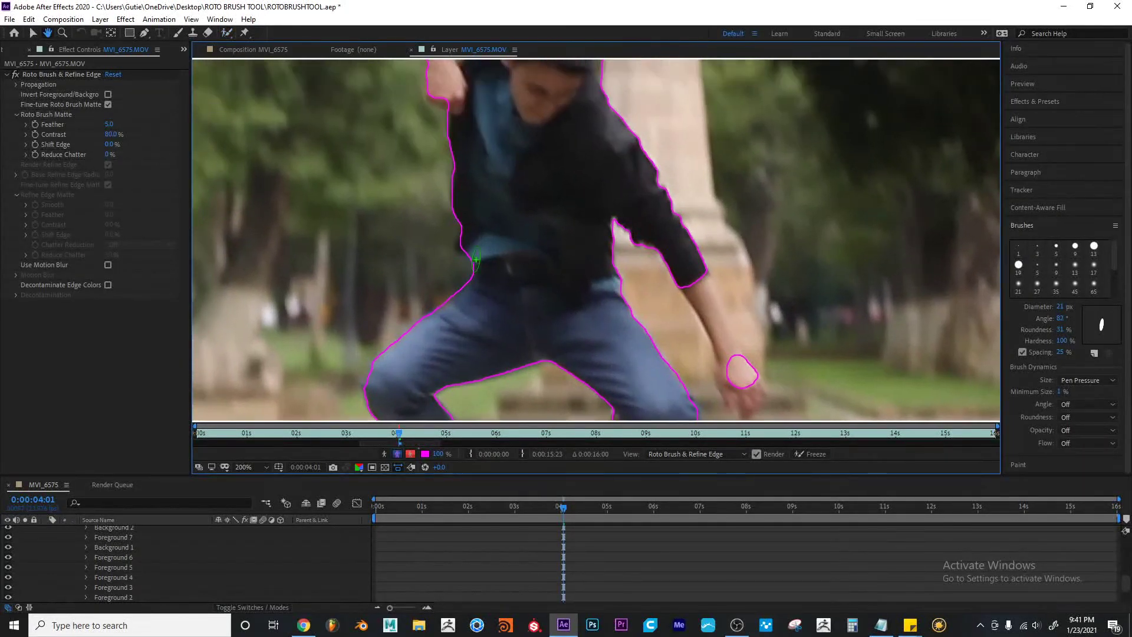
scroll(416, 252, "up", 3)
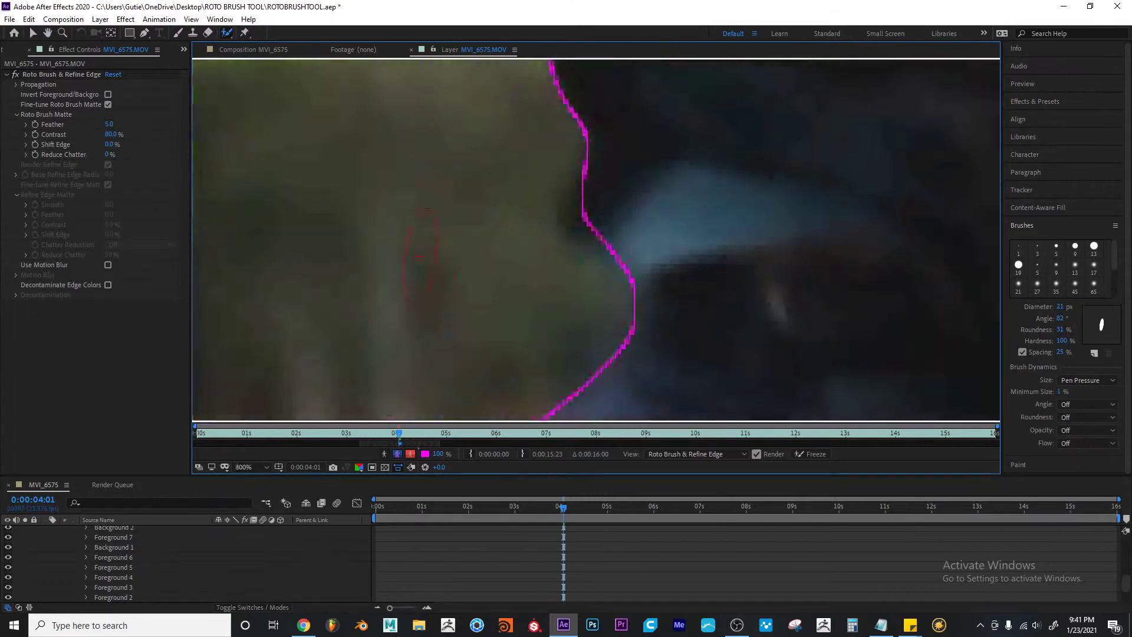
scroll(613, 224, "down", 5)
scroll(572, 236, "up", 5)
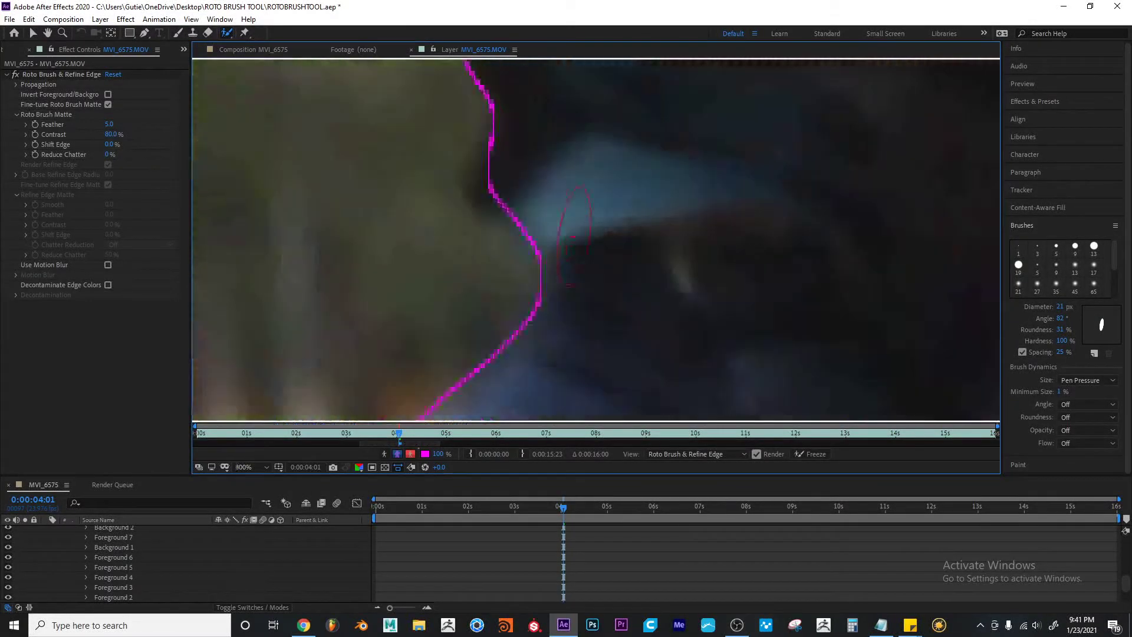
mouse_move(513, 222)
left_mouse_down()
mouse_move(569, 228)
mouse_move(617, 255)
mouse_move(617, 268)
left_mouse_up()
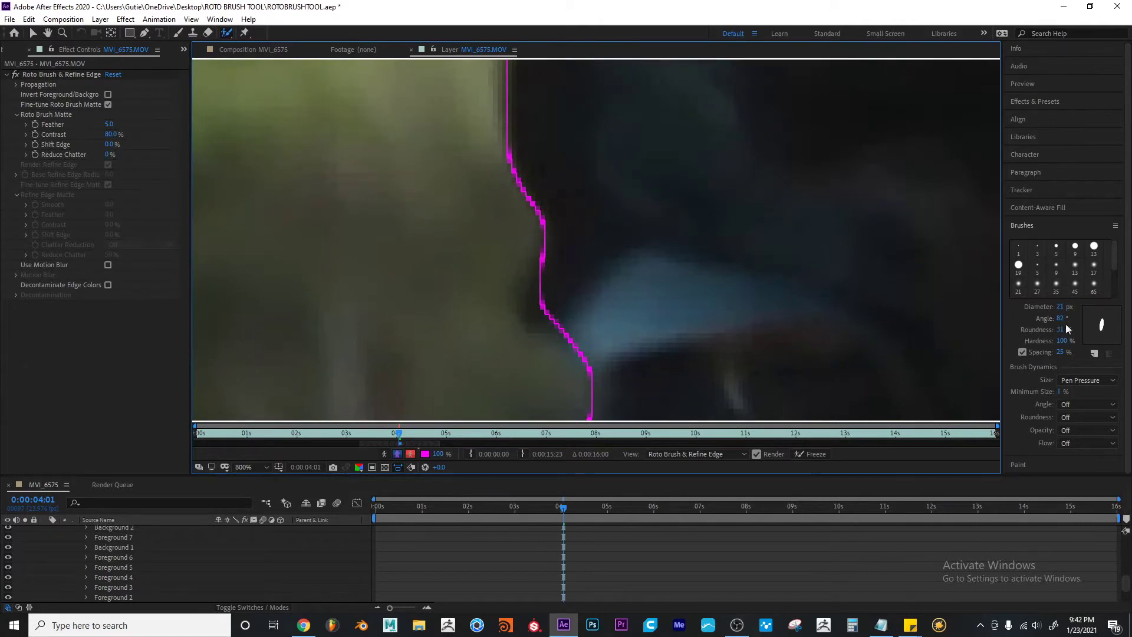
mouse_move(1061, 318)
left_mouse_down()
mouse_move(1029, 317)
mouse_move(1084, 332)
left_mouse_up()
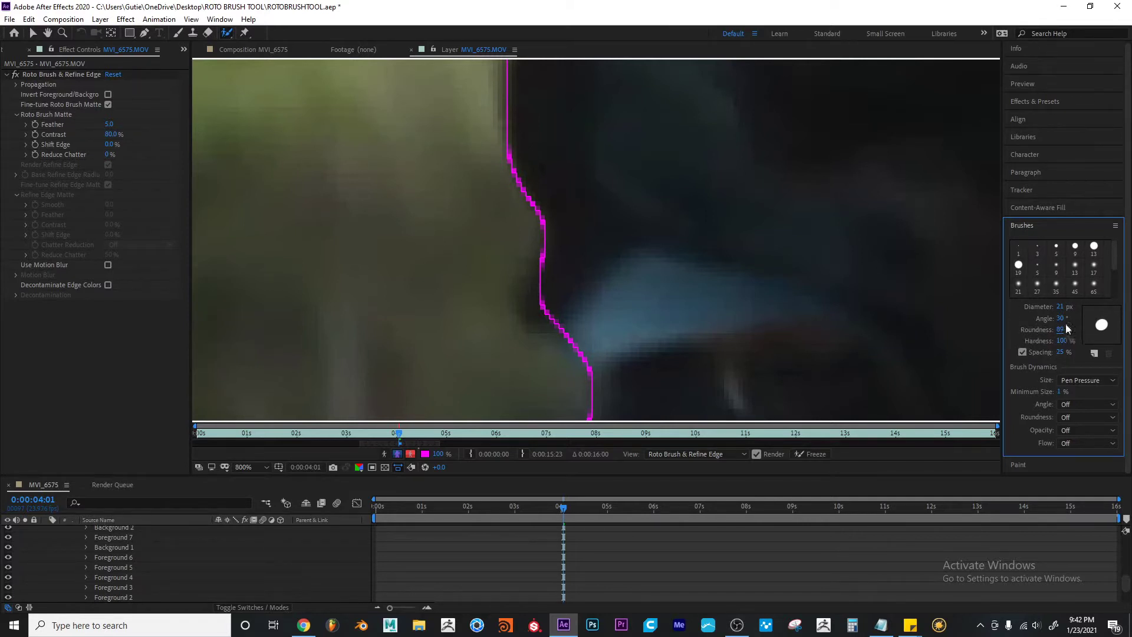
left_click_drag(1088, 322, 1074, 329)
left_click_drag(1064, 307, 1055, 307)
left_click_drag(837, 286, 549, 242)
scroll(549, 242, "down", 4)
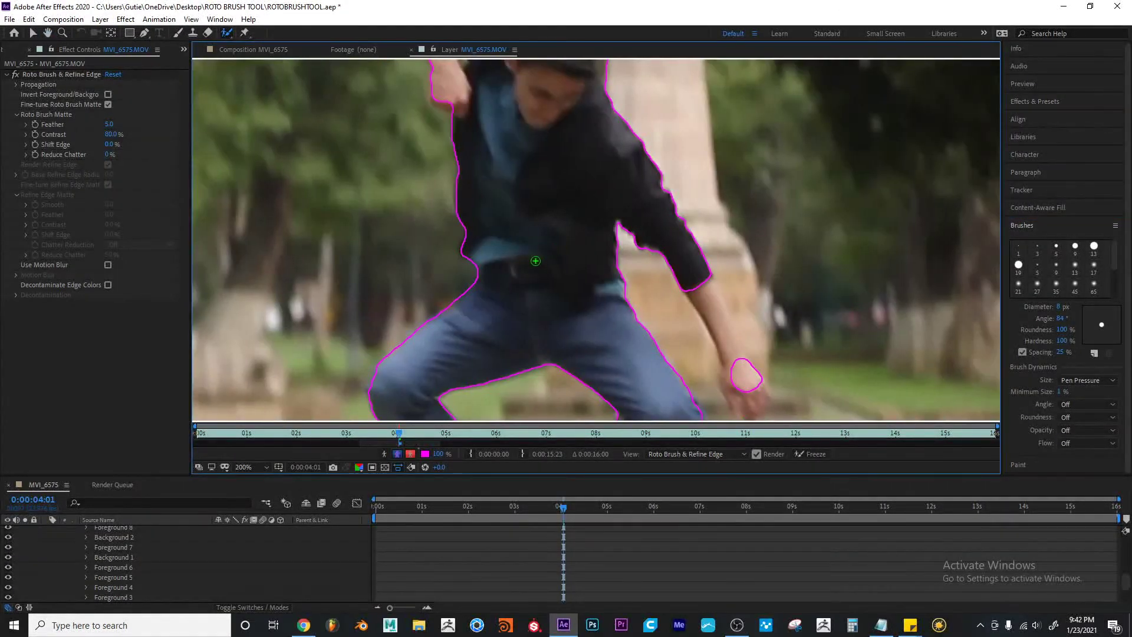
Trim the background beside the lowered hand with a background stroke and add the bare forearm with a foreground stroke
mouse_move(533, 189)
left_mouse_down()
mouse_move(450, 255)
mouse_move(643, 318)
mouse_move(543, 236)
mouse_move(518, 246)
mouse_move(525, 226)
left_mouse_up()
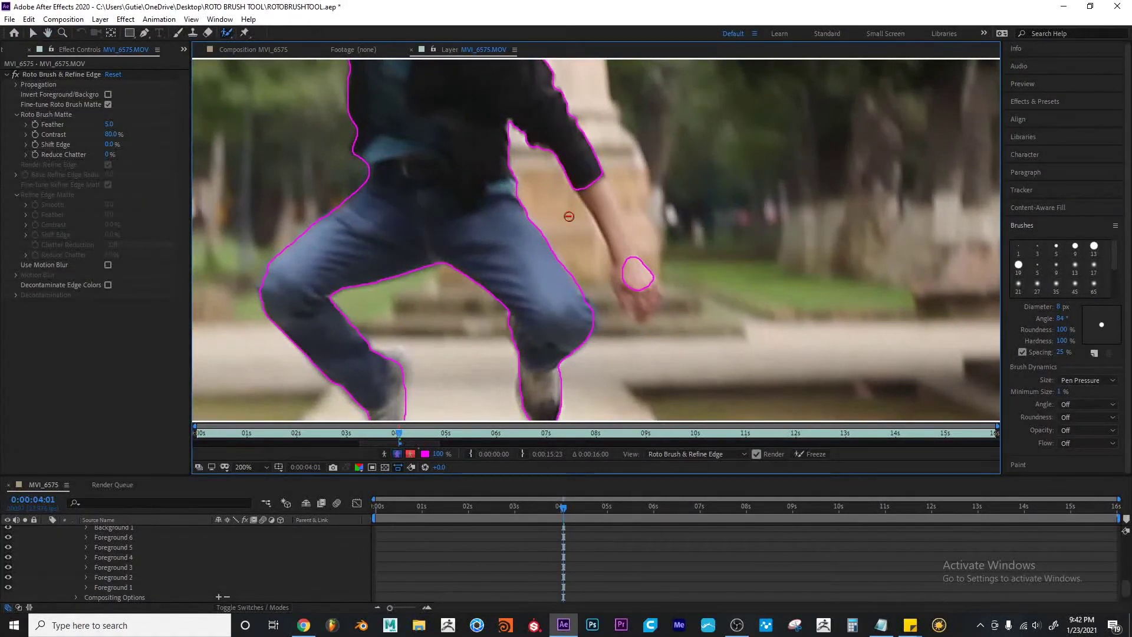
scroll(569, 216, "up", 2)
scroll(568, 216, "down", 2)
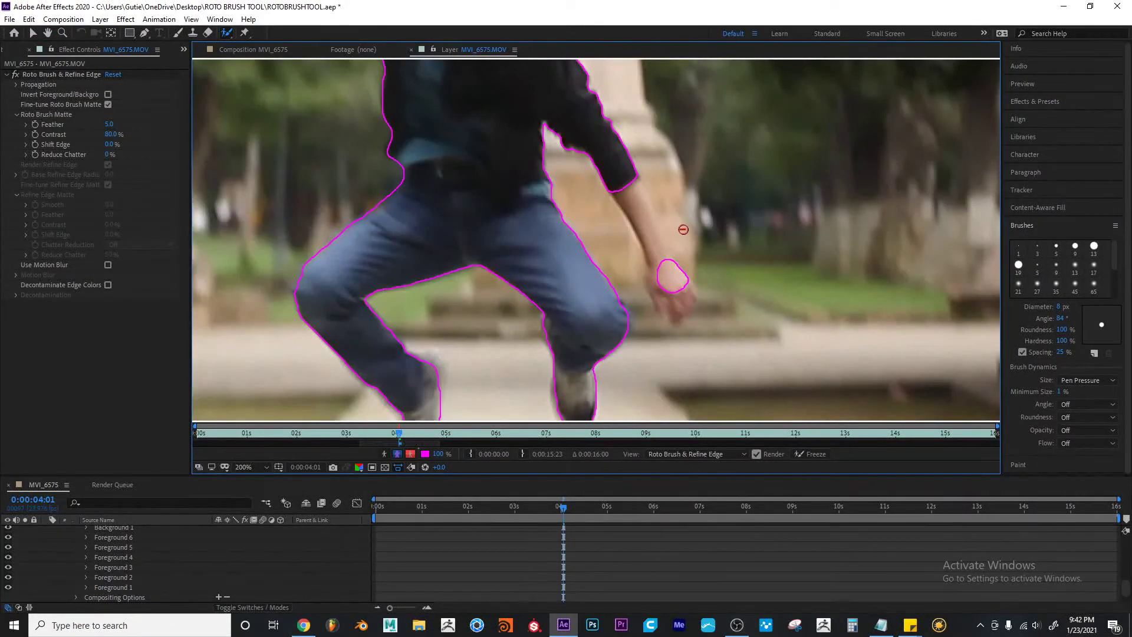
left_click_drag(682, 227, 675, 305, "alt")
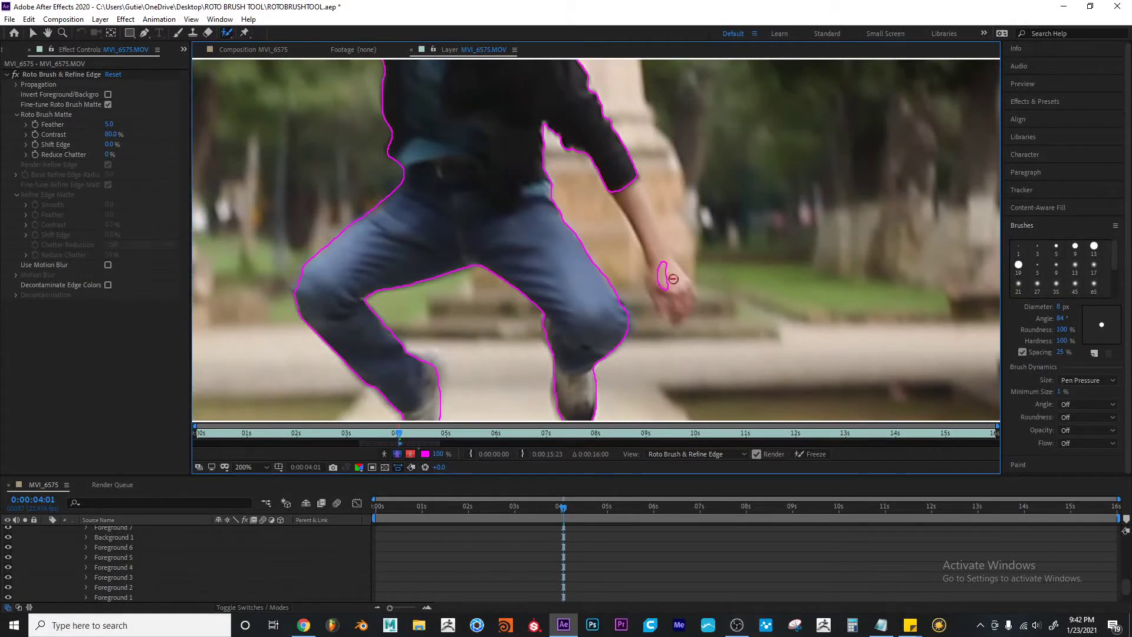
left_click_drag(624, 181, 662, 262)
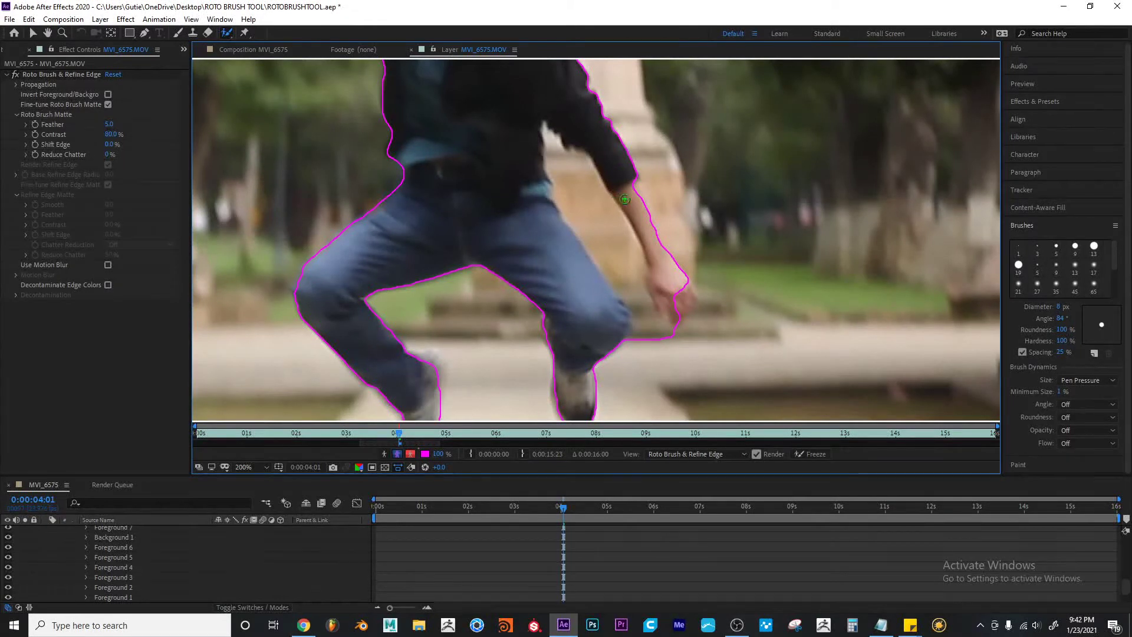
left_click(624, 200, "alt")
Rework the lowered forearm with a foreground stroke and exclude the gap between arm and thigh, undoing a misplaced stroke
left_click_drag(628, 179, 647, 231)
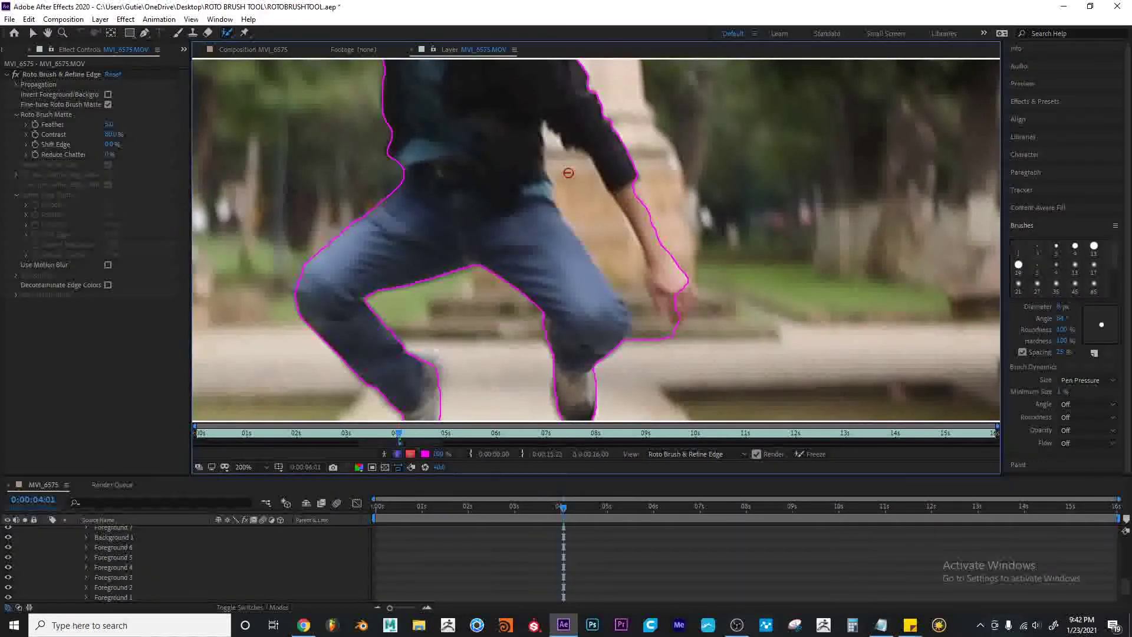
left_click_drag(568, 173, 635, 290)
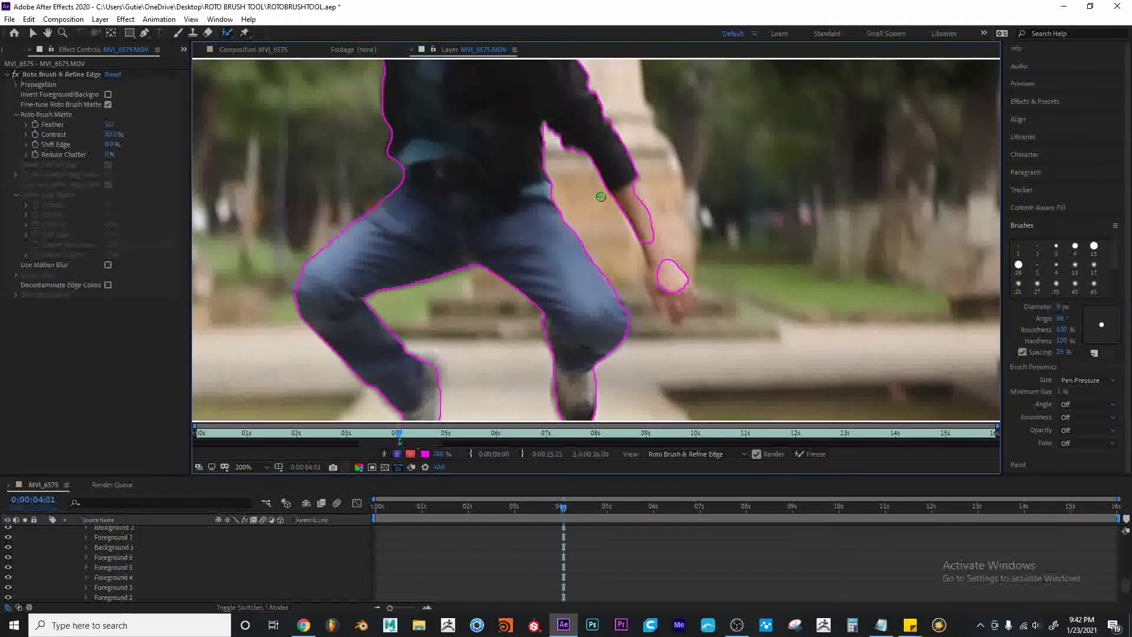
key("ctrl+z")
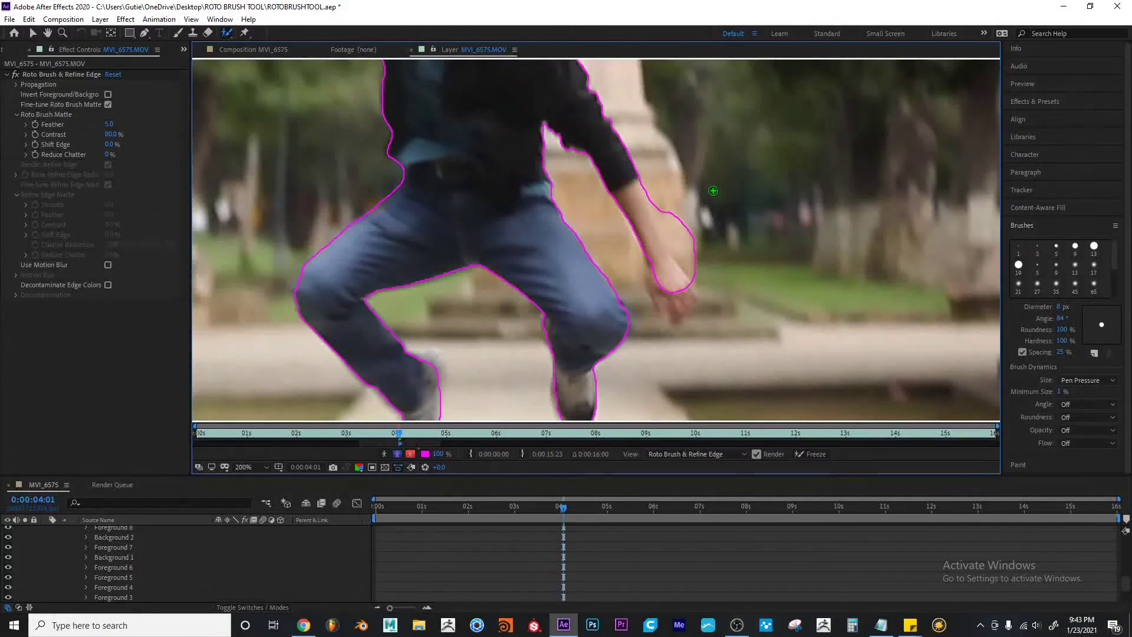
mouse_move(754, 187)
left_mouse_down()
mouse_move(769, 302)
mouse_move(713, 174)
left_mouse_up()
mouse_move(717, 273)
left_mouse_down()
mouse_move(726, 233)
mouse_move(713, 210)
left_mouse_up()
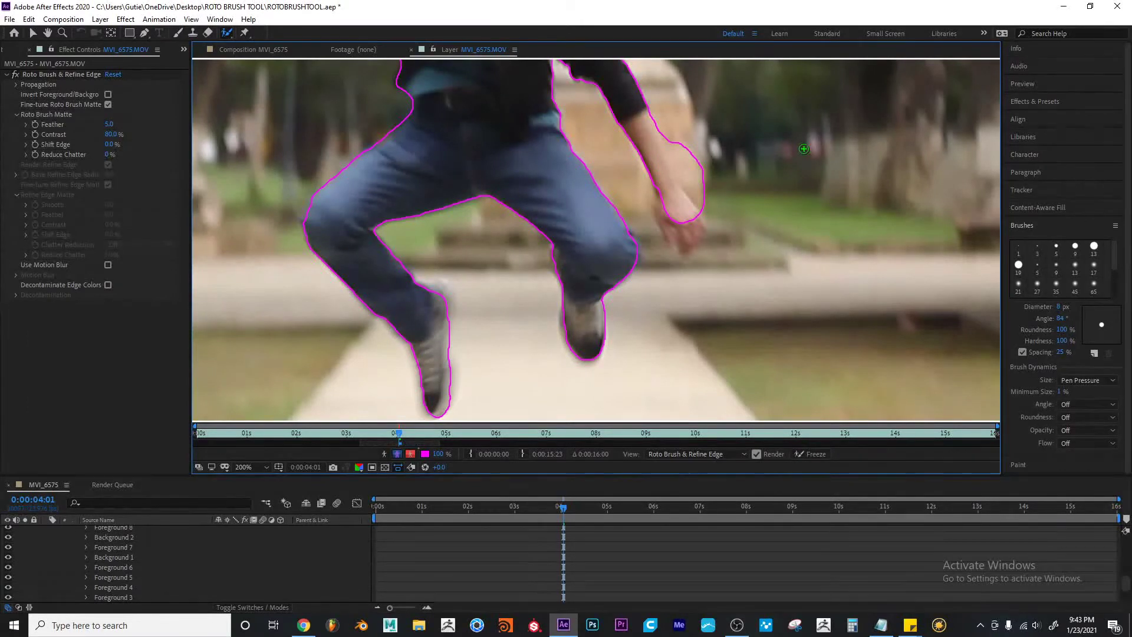
key("comma")
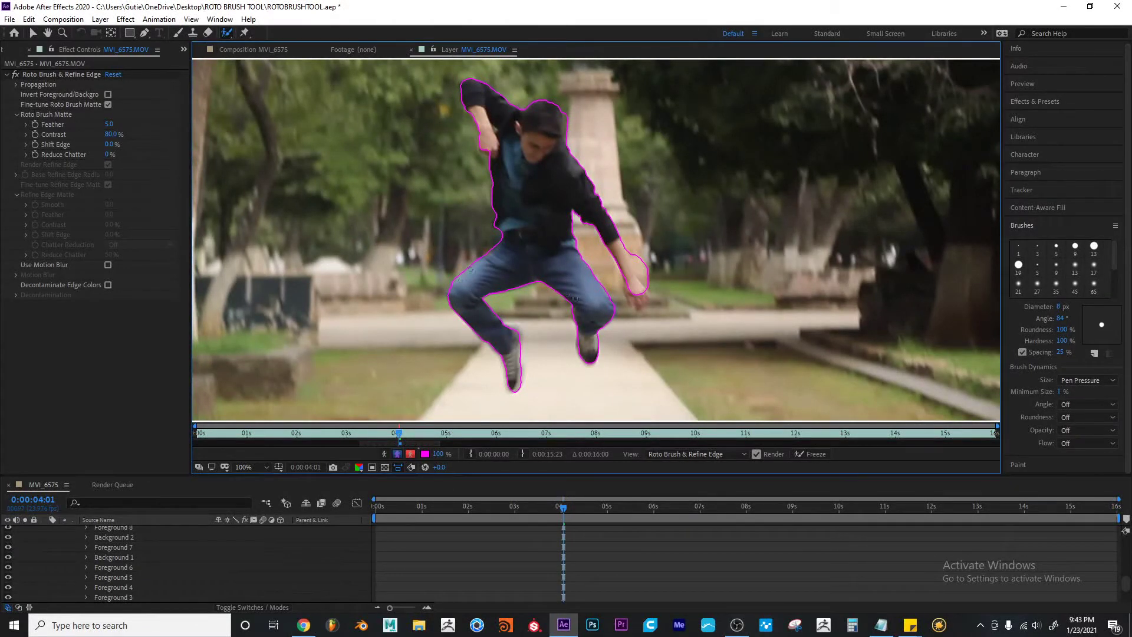
key("shift+slash")
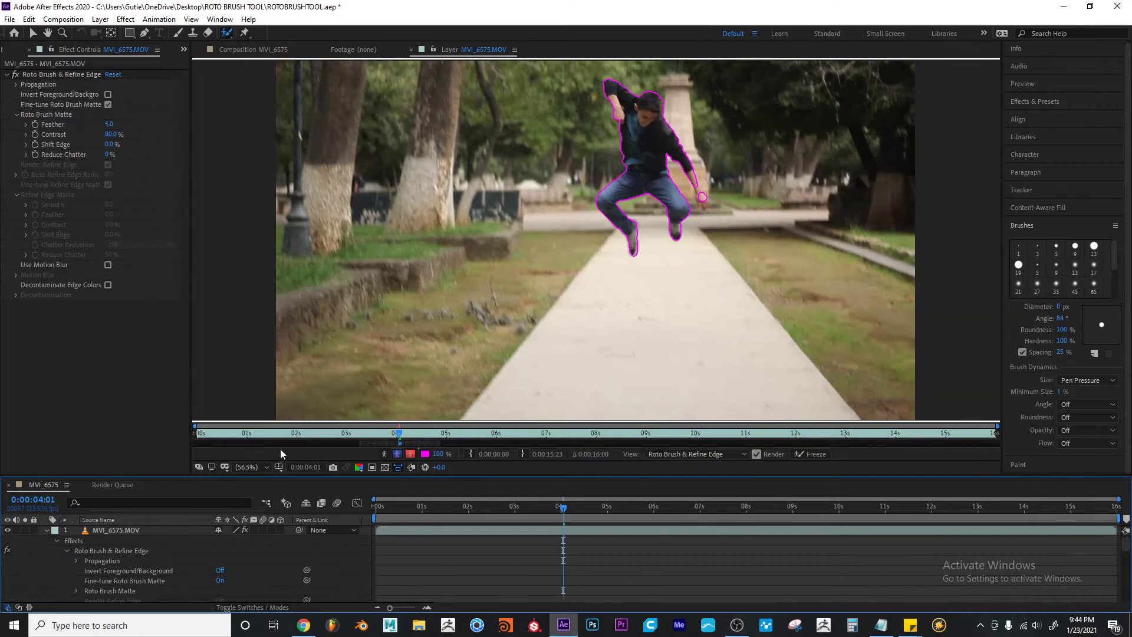
Enlarge the timeline, reveal the strokes under Roto Brush & Refine Edge and select individual ones to view their paths
left_click_drag(294, 477, 298, 393)
left_click(66, 468)
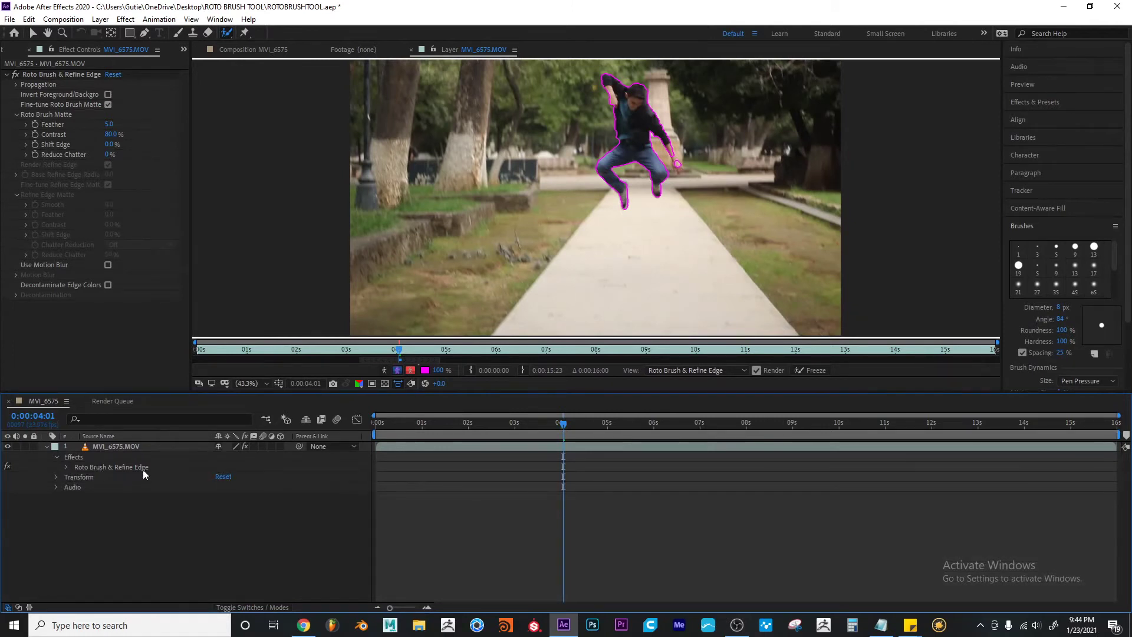
left_click(66, 467)
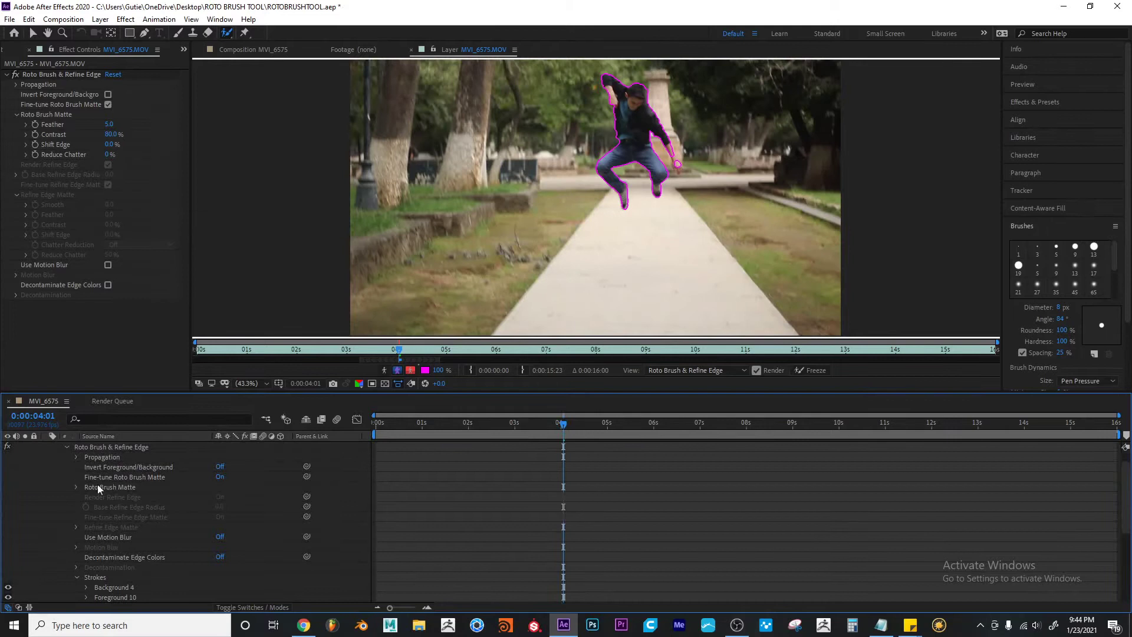
scroll(132, 515, "down", 1)
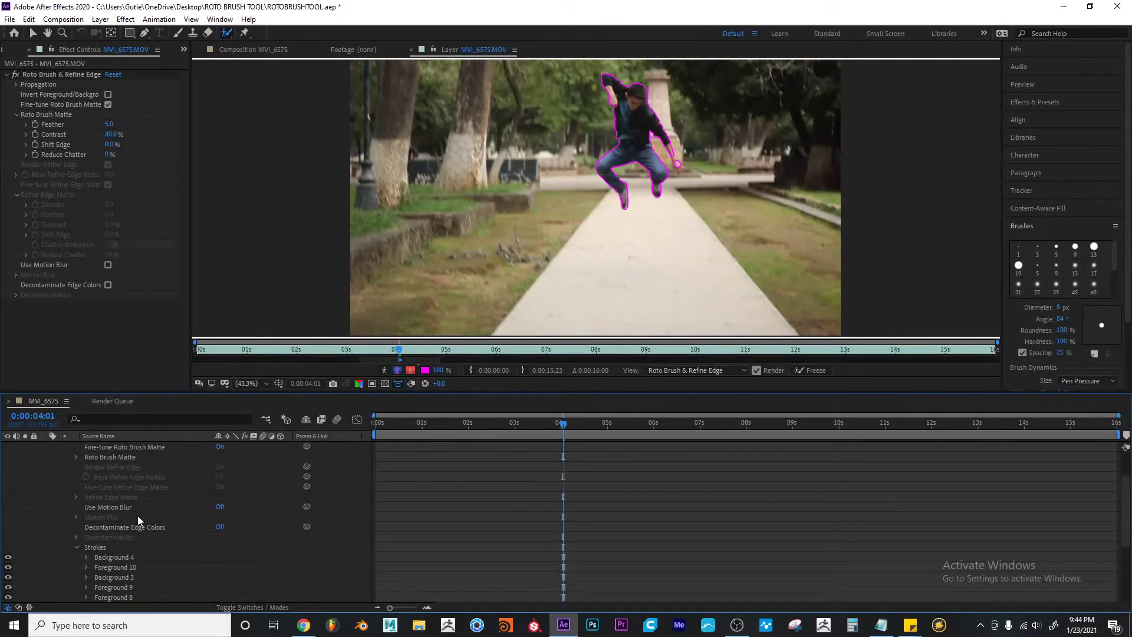
scroll(136, 513, "down", 3)
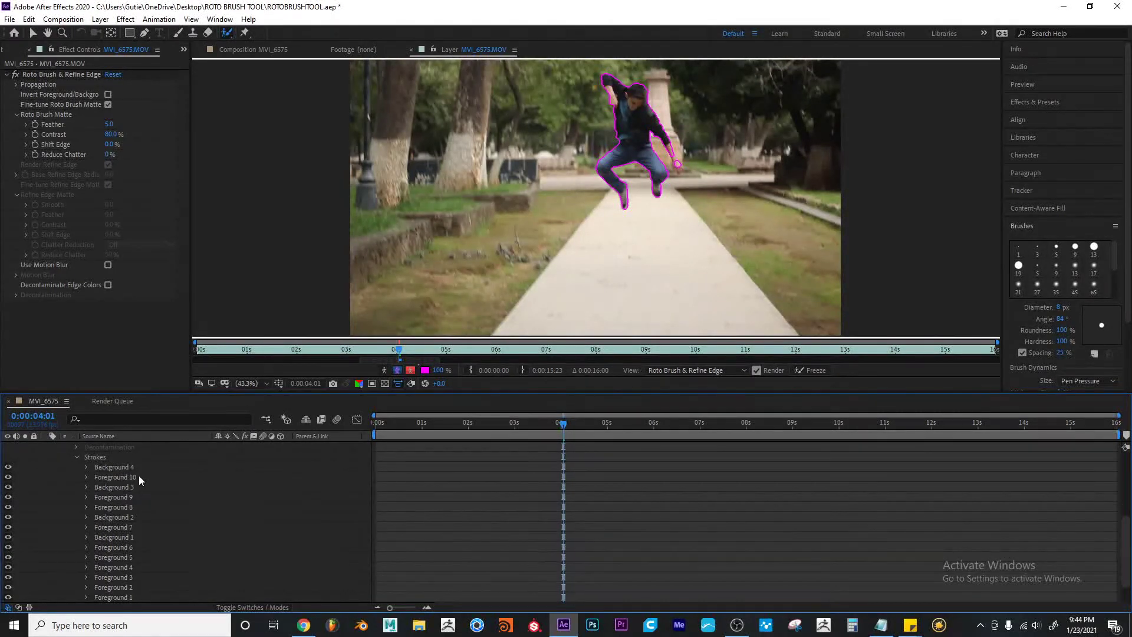
left_click(132, 466)
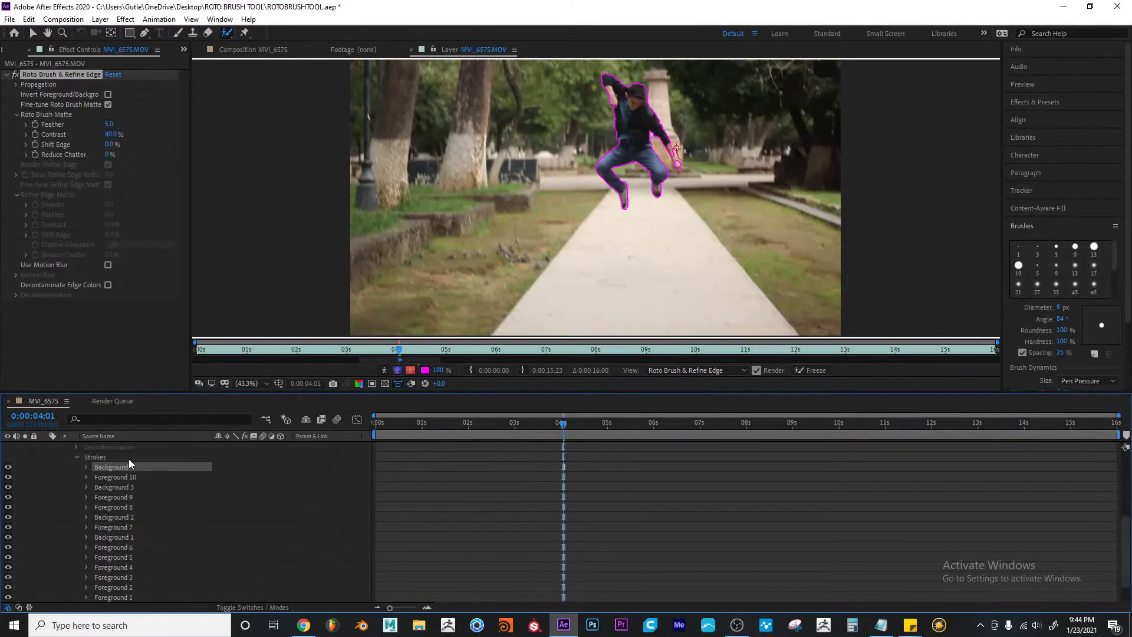
left_click(128, 459)
scroll(143, 494, "down", 1)
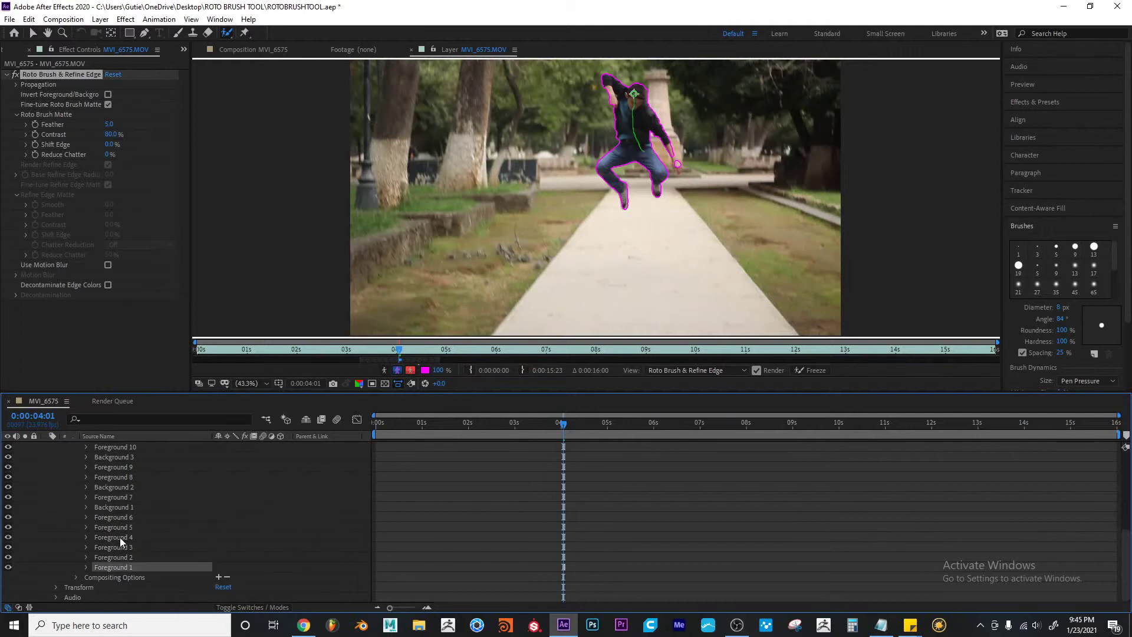
left_click(116, 497)
Delete all Roto Brush strokes, from Foreground 1 through Background 4
left_click(118, 566)
scroll(120, 556, "up", 1)
left_click(111, 467, "shift")
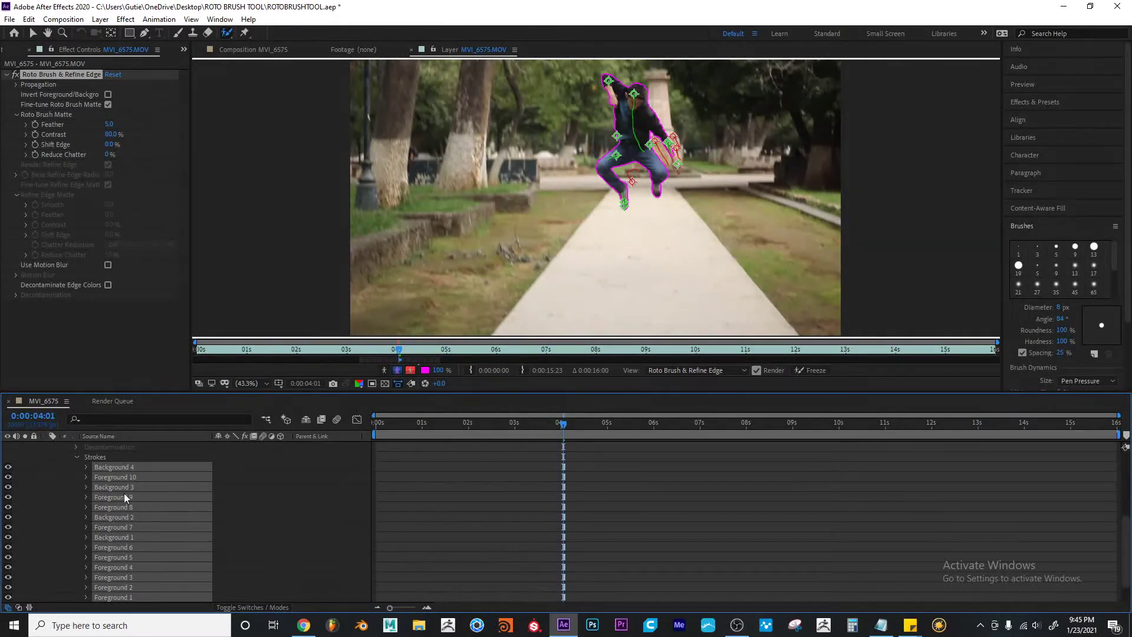
key("Delete")
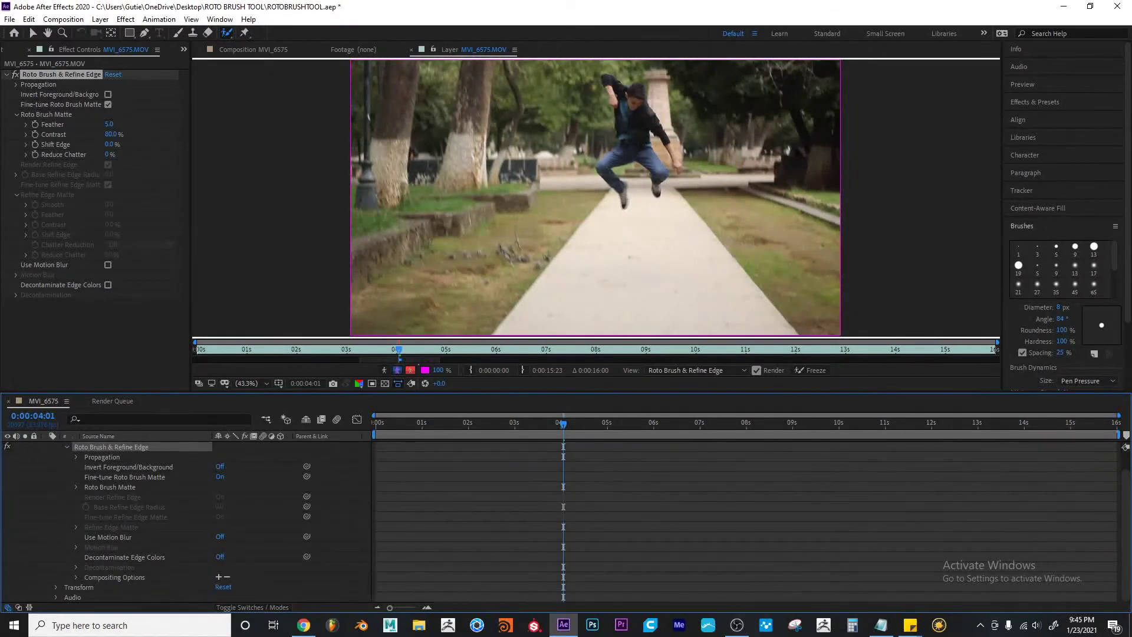
Restore the larger viewer, paint a new foreground stroke over the man's body, and hide that stroke in the timeline
scroll(640, 135, "up", 3)
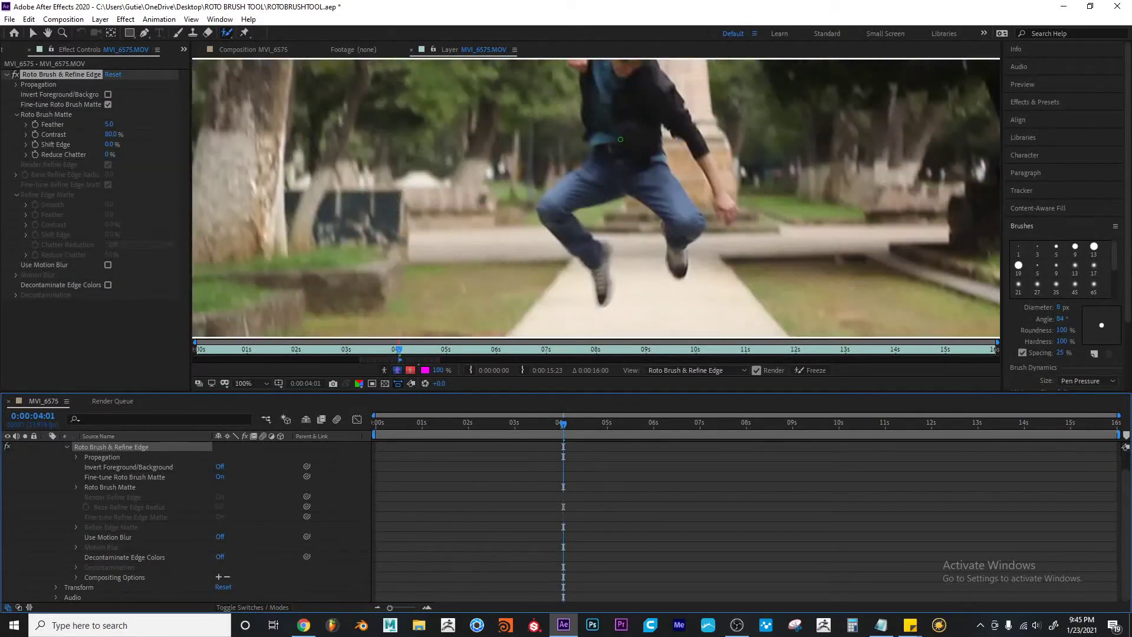
left_click_drag(516, 391, 514, 479)
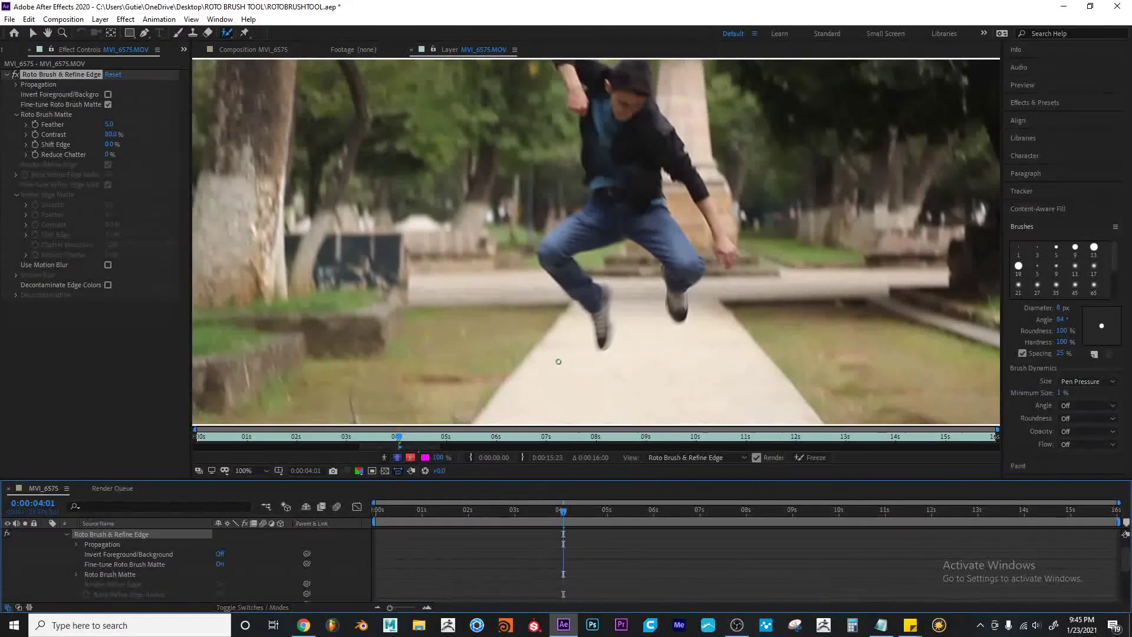
scroll(575, 265, "up", 3)
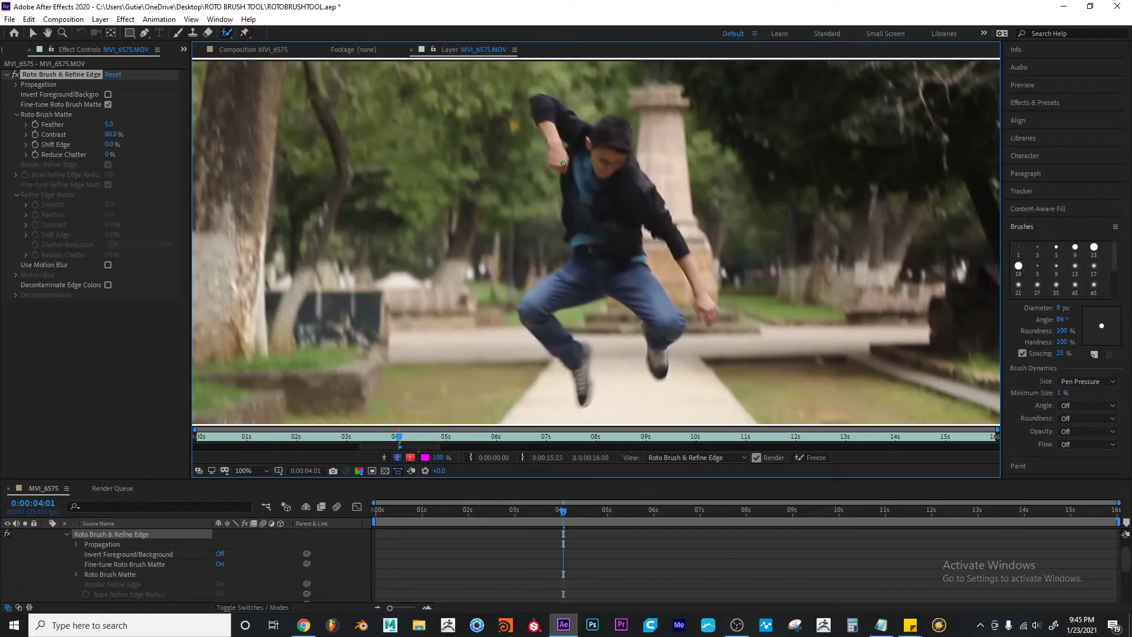
mouse_move(563, 163)
left_mouse_down()
mouse_move(548, 116)
mouse_move(559, 113)
mouse_move(597, 146)
mouse_move(610, 140)
mouse_move(630, 194)
mouse_move(682, 248)
mouse_move(654, 210)
mouse_move(627, 204)
mouse_move(659, 306)
mouse_move(660, 359)
mouse_move(637, 298)
mouse_move(615, 286)
mouse_move(547, 303)
mouse_move(541, 319)
mouse_move(569, 344)
mouse_move(583, 384)
mouse_move(568, 347)
mouse_move(529, 311)
mouse_move(590, 259)
mouse_move(563, 147)
mouse_move(595, 159)
mouse_move(626, 266)
left_mouse_up()
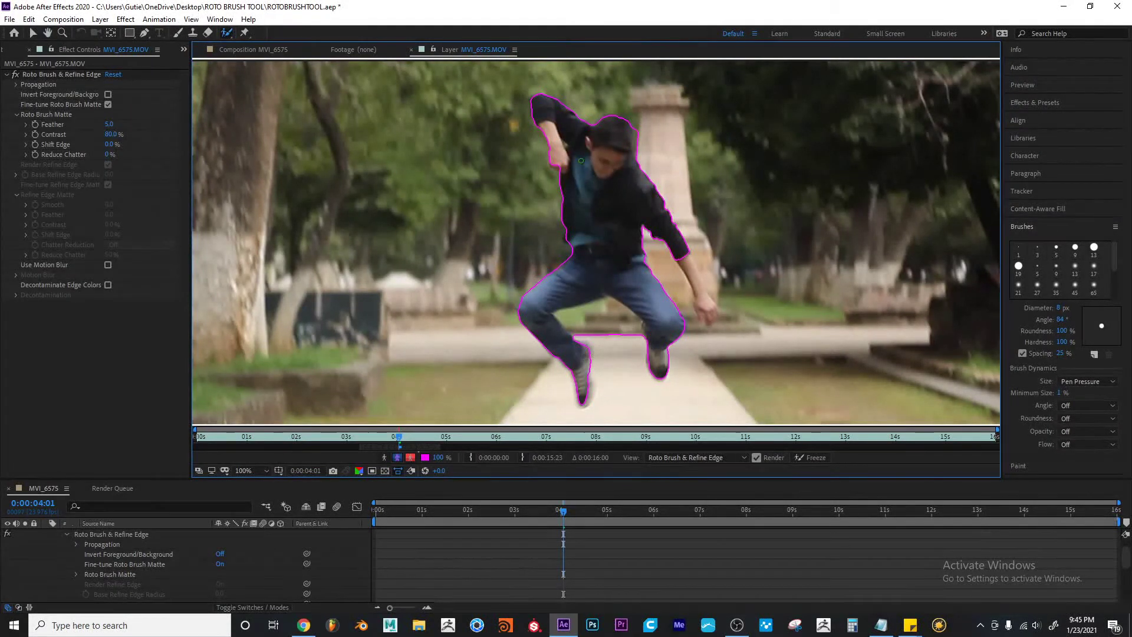
scroll(134, 572, "down", 5)
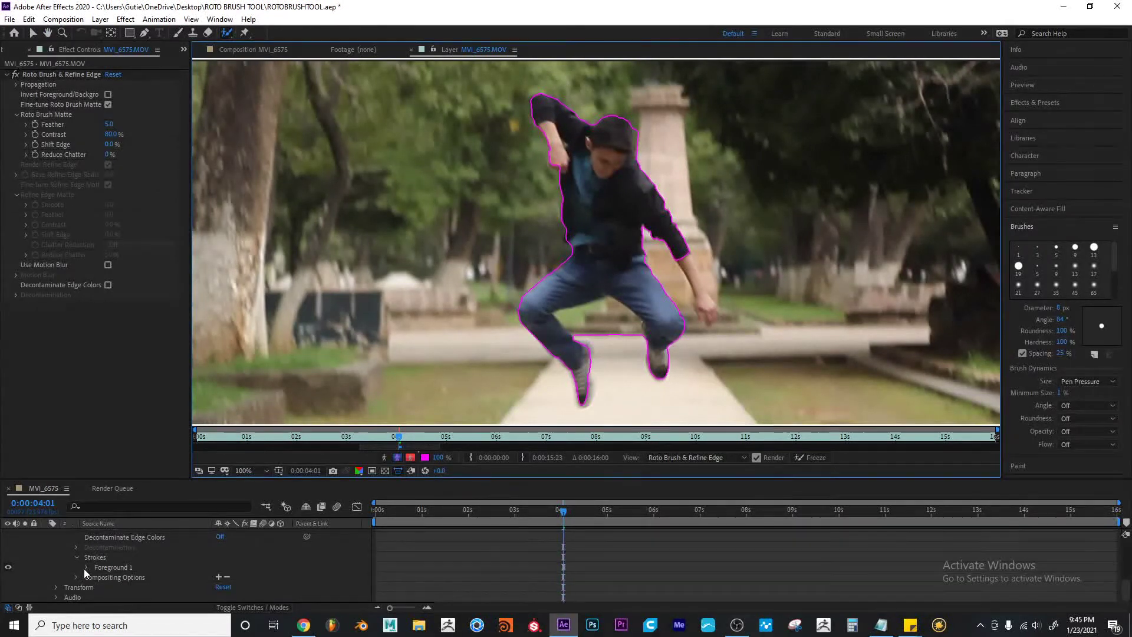
left_click(9, 568)
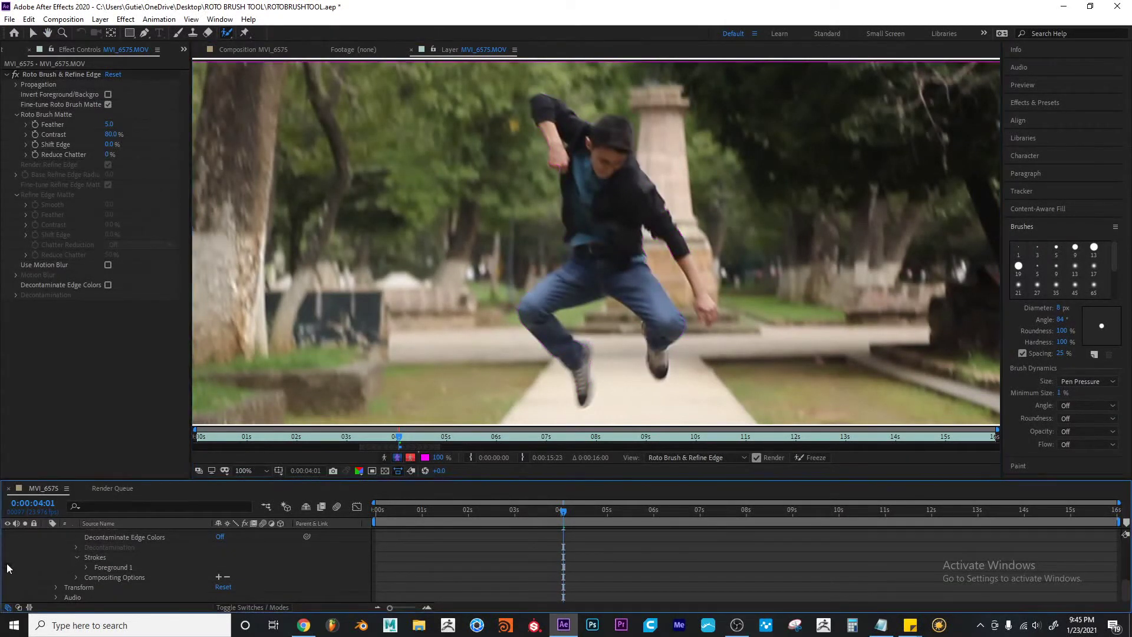
Show the foreground stroke again and paint a background stroke in the gap between the man's legs
left_click(8, 568)
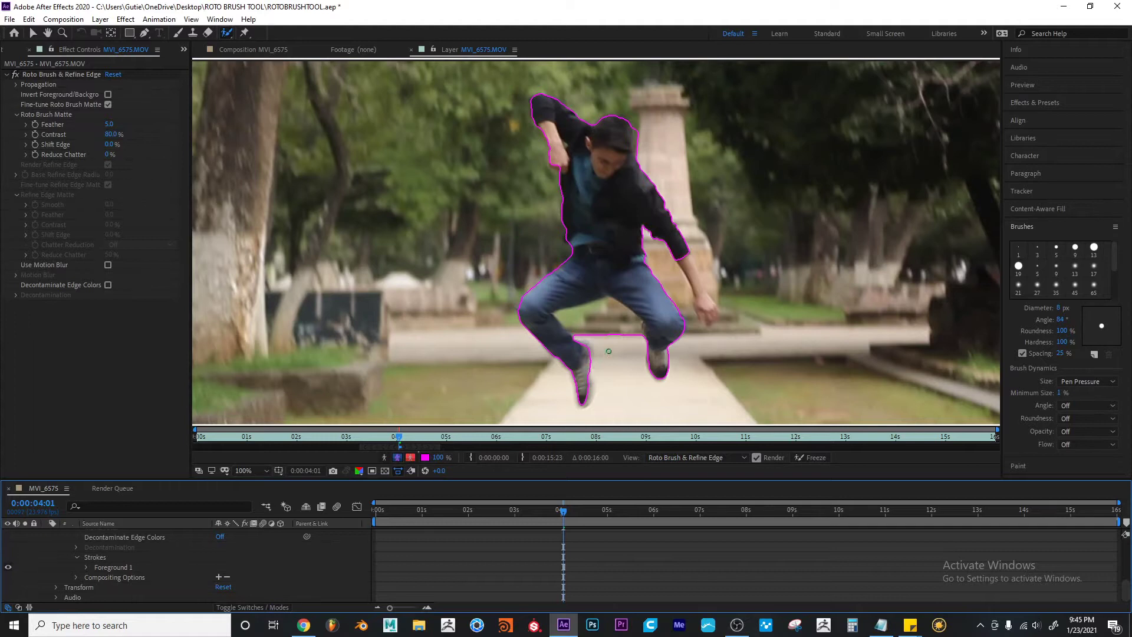
mouse_move(609, 345)
left_mouse_down()
mouse_move(576, 322)
mouse_move(585, 313)
mouse_move(630, 336)
left_mouse_up()
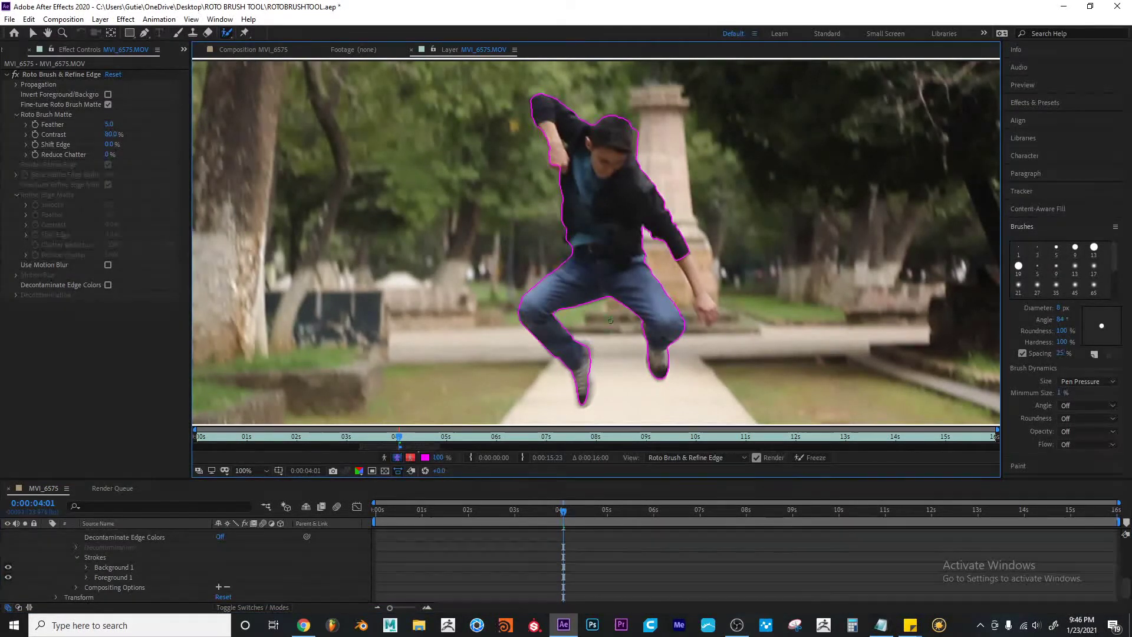
Select the background stroke between the legs, try deleting it, and undo the deletion
left_click(114, 566)
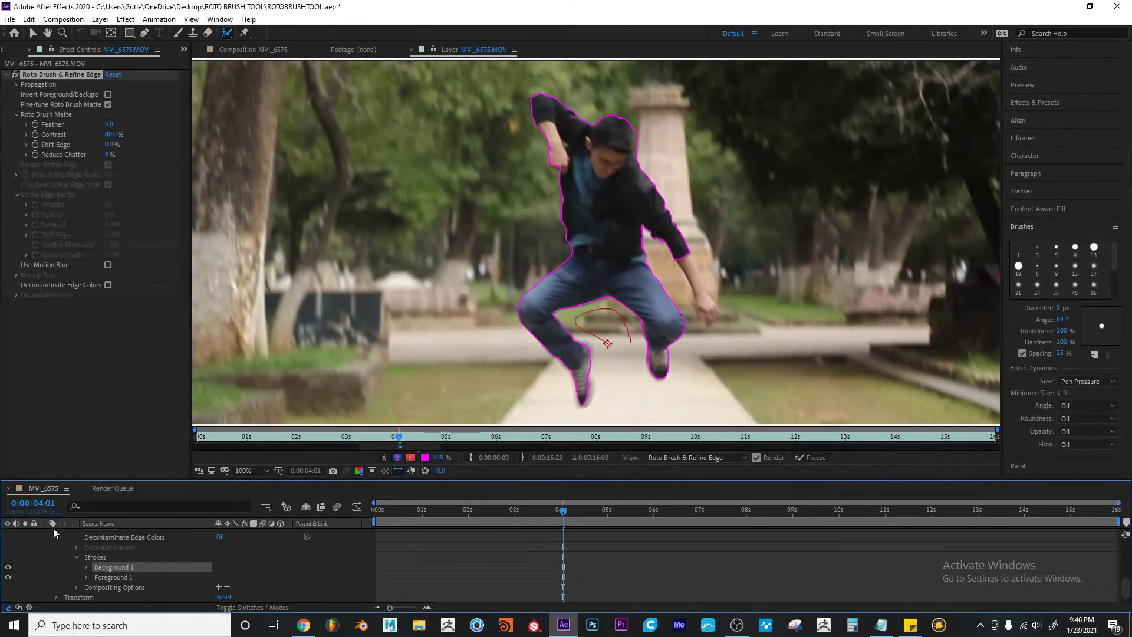
left_click(7, 568)
left_click_drag(632, 341, 607, 343)
key("Delete")
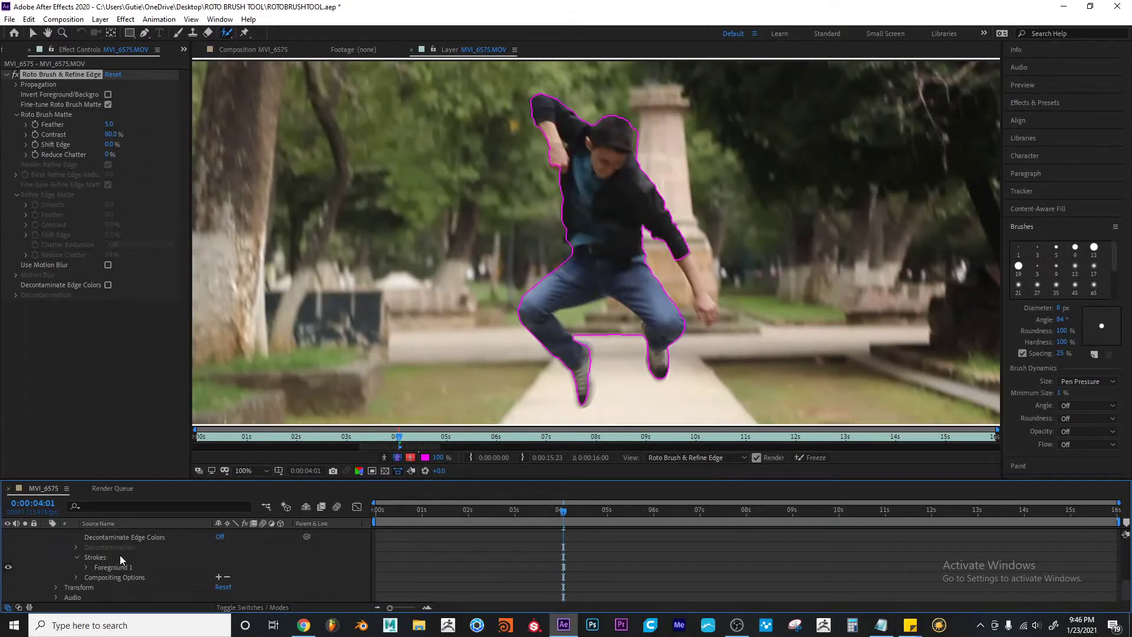
key("ctrl+z")
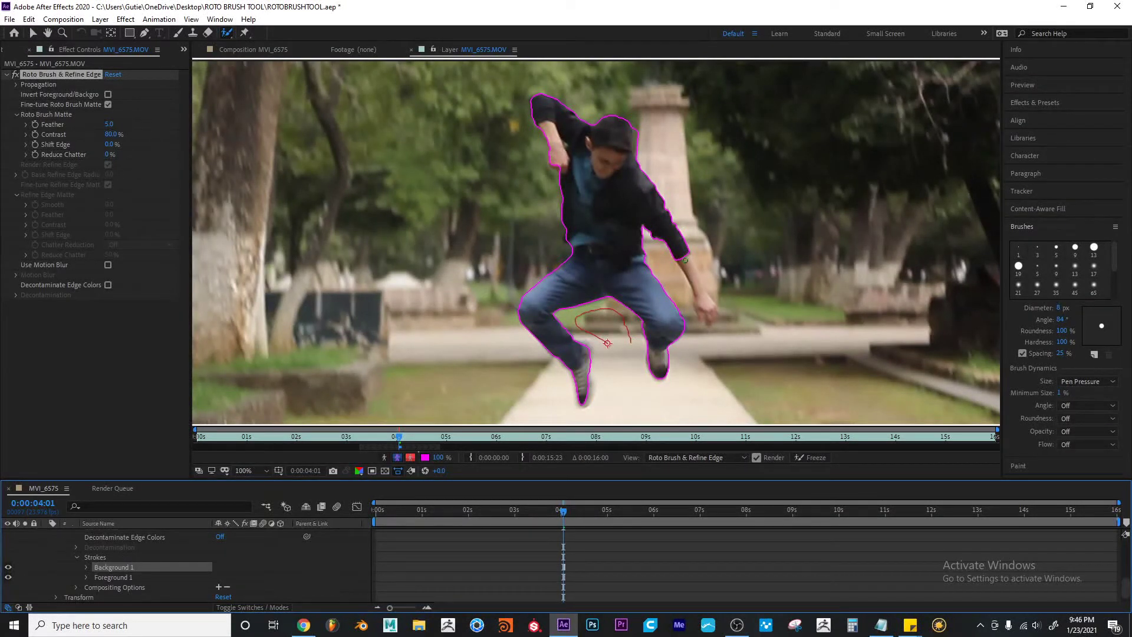
left_click(315, 542)
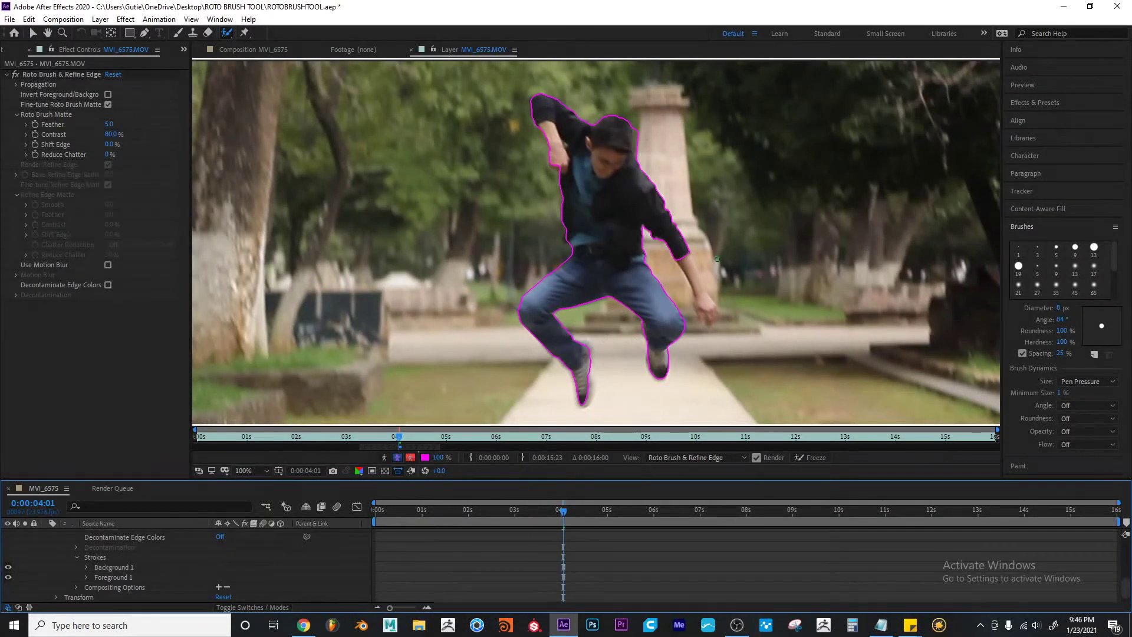
Try a foreground stroke along the lowered forearm and hand, and delete that stroke
left_click_drag(680, 255, 711, 309)
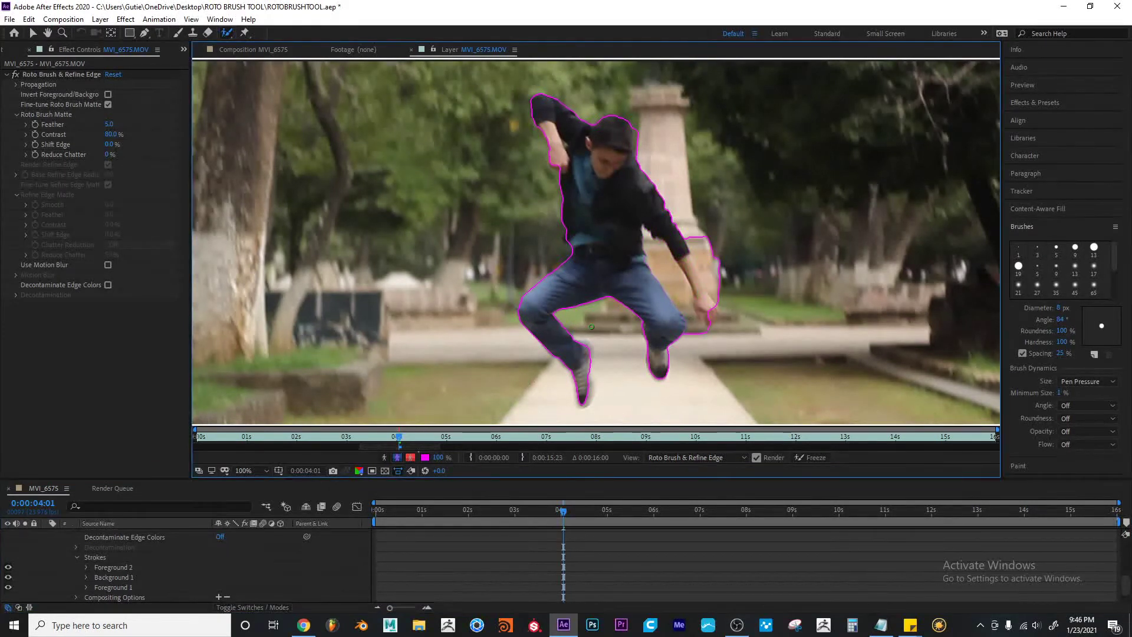
left_click(119, 568)
key("Delete")
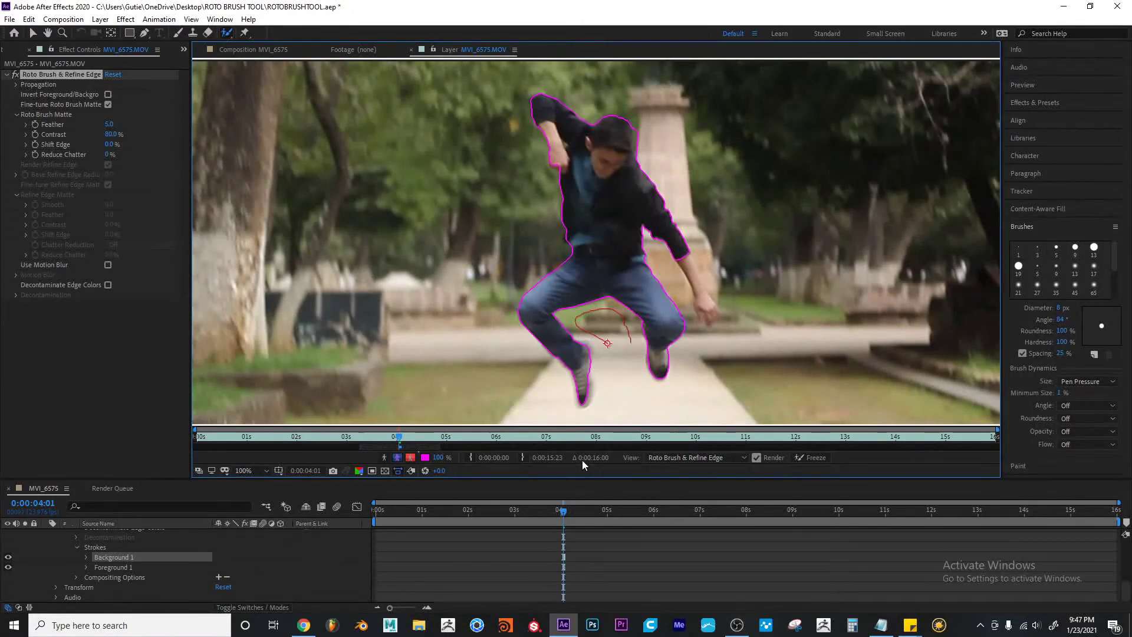
View the roto selection as a black-and-white alpha matte with the whole frame fitted in the viewer
left_click(385, 458)
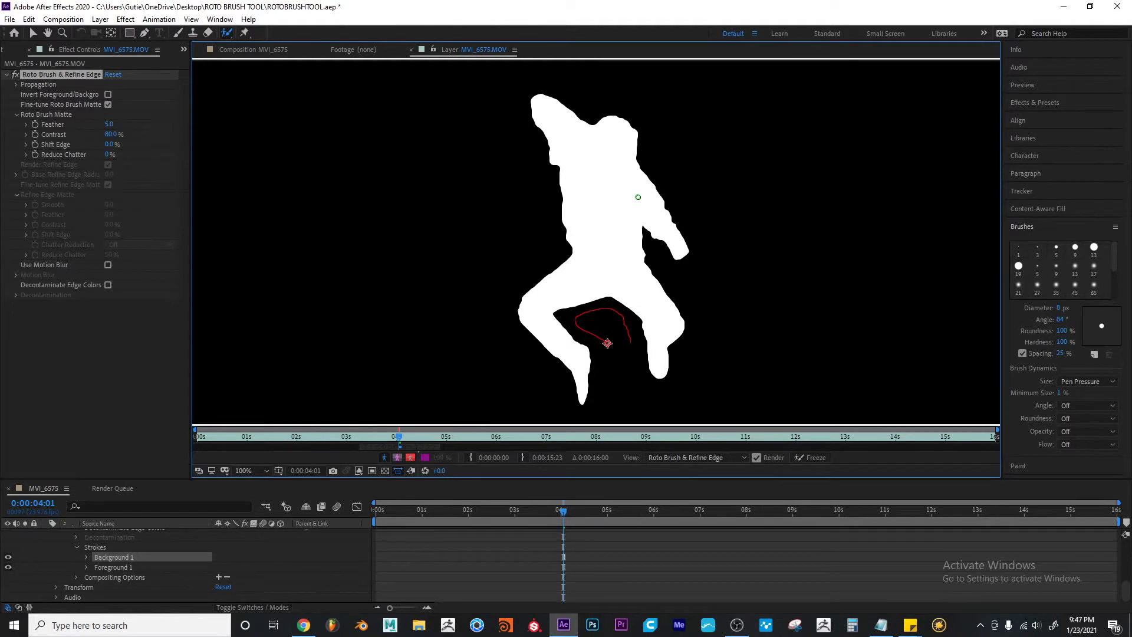
key("shift+slash")
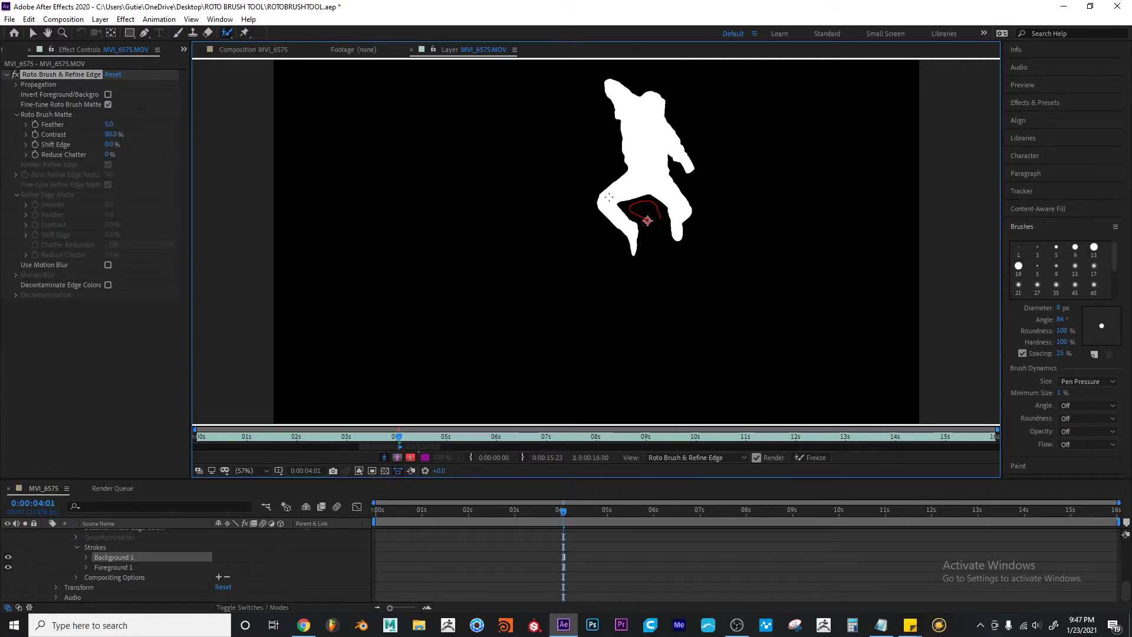
left_click(214, 536)
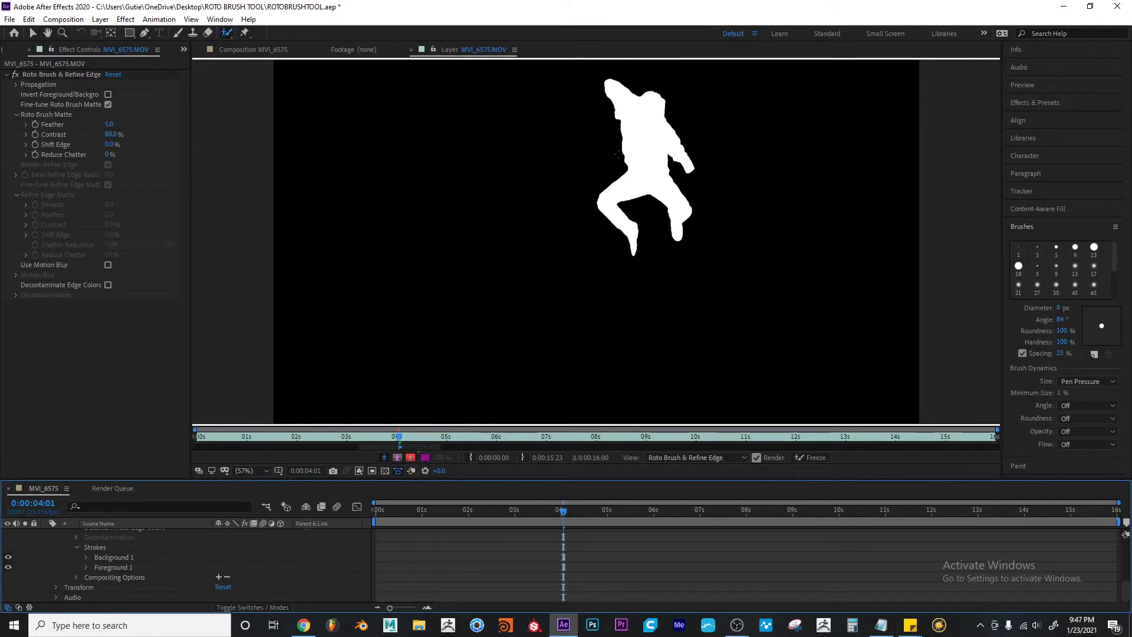
Switch the viewer to the alpha overlay, setting its color to blue 002AFF and its opacity to 100%
left_click(397, 458)
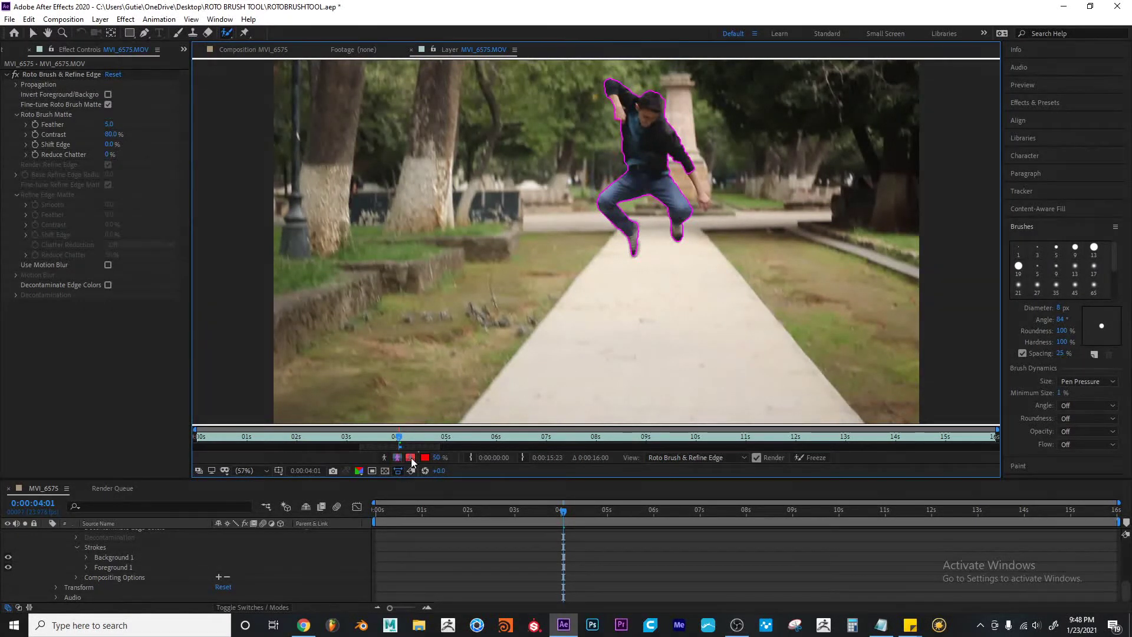
left_click(411, 457)
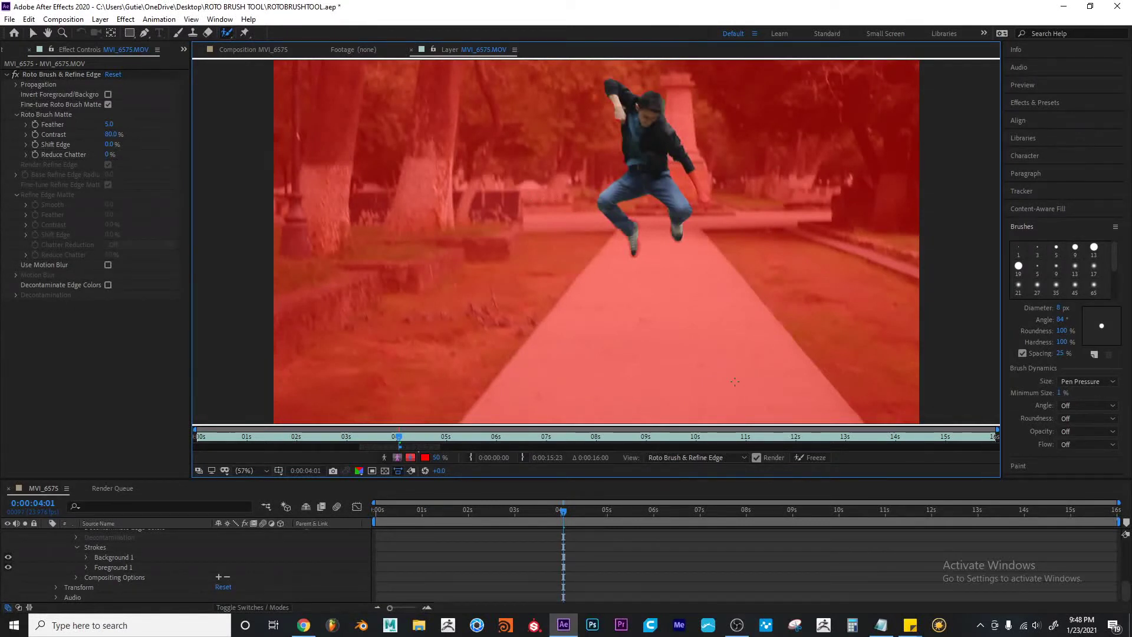
left_click(426, 458)
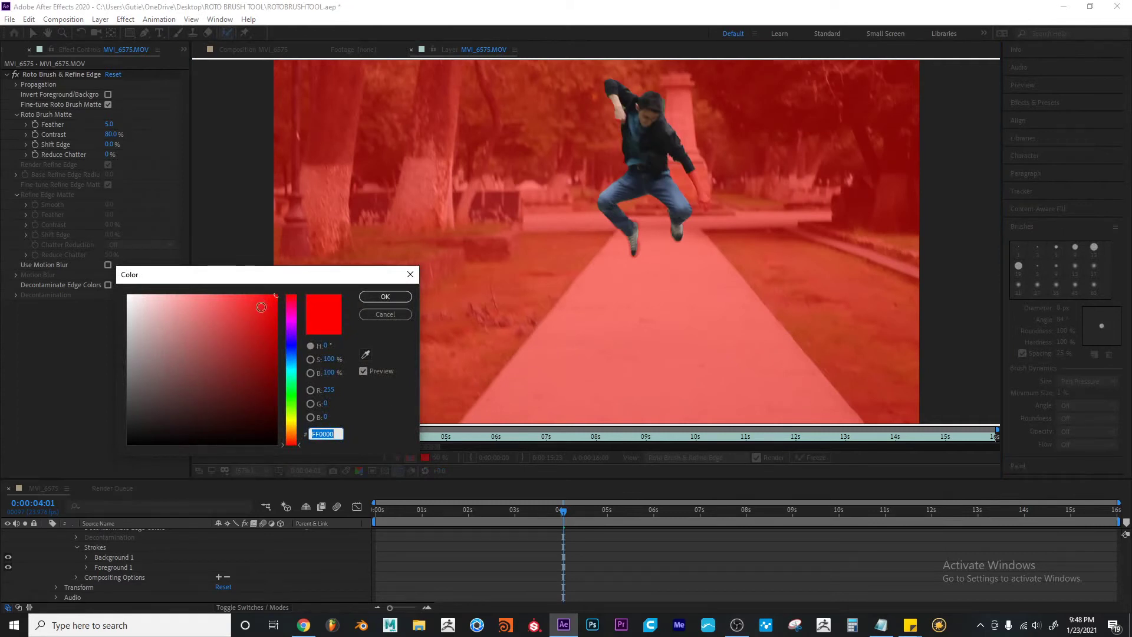
left_click_drag(290, 337, 291, 349)
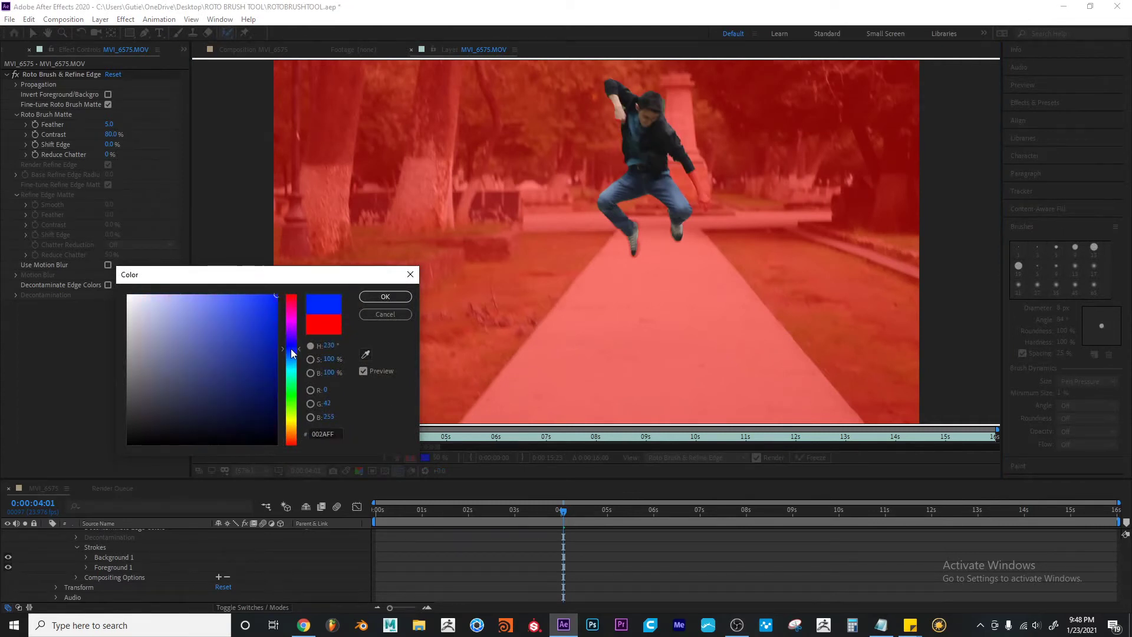
left_click(385, 298)
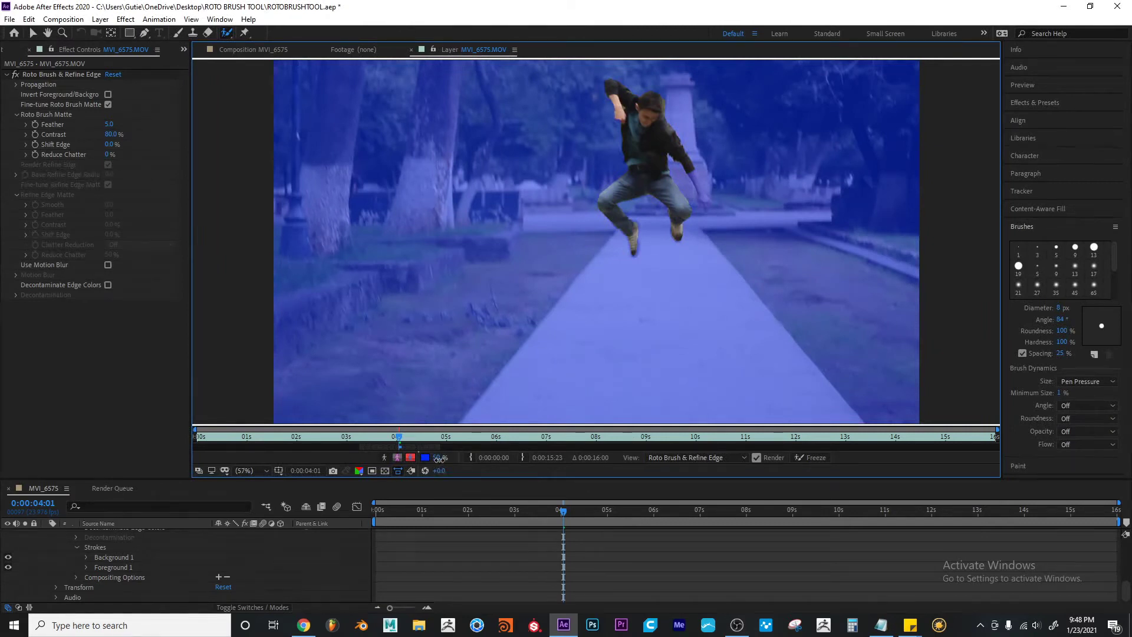
left_click_drag(446, 460, 609, 466)
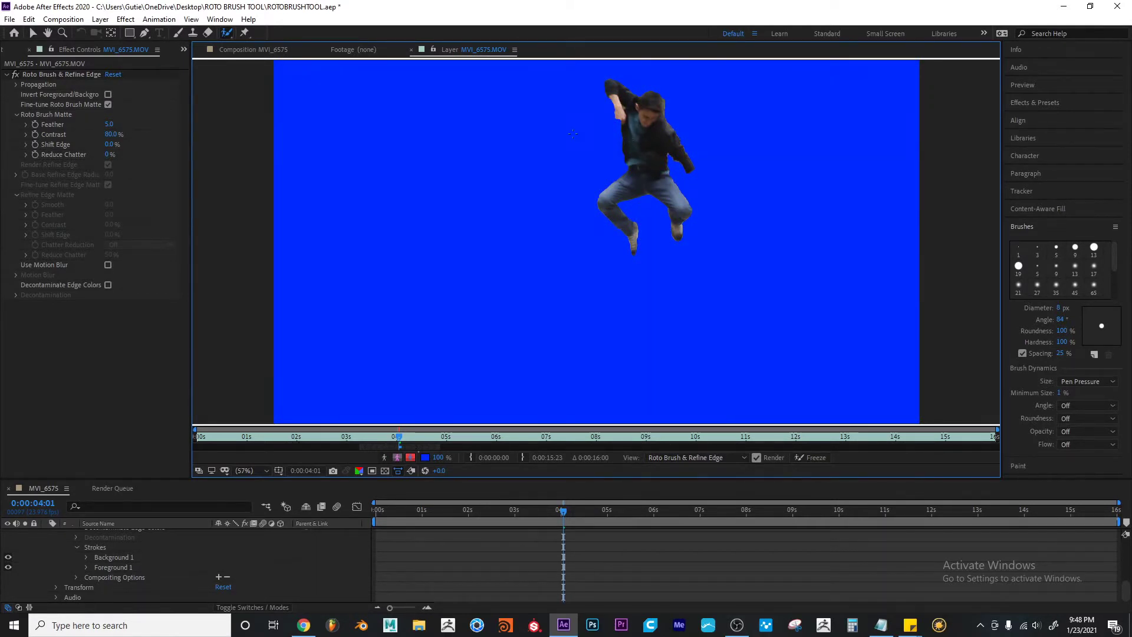
Try a much higher Roto Brush Matte Feather and inspect the matte edges along the legs, torso and sleeves
scroll(649, 188, "up", 6)
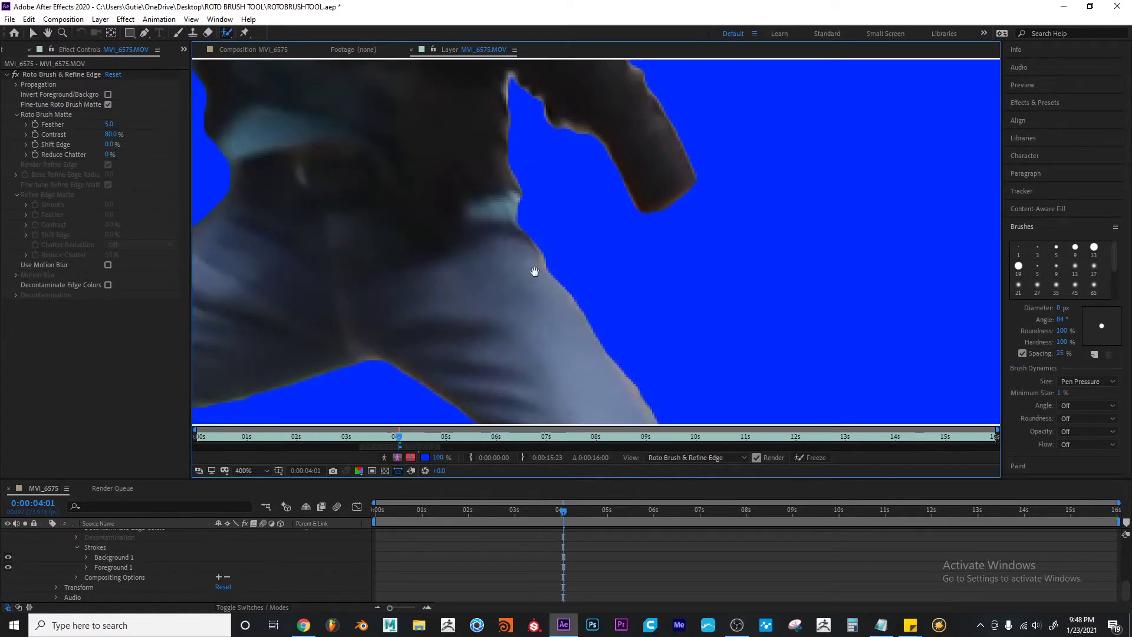
left_click_drag(534, 271, 539, 111)
mouse_move(622, 336)
left_mouse_down()
mouse_move(662, 205)
mouse_move(614, 260)
mouse_move(489, 263)
mouse_move(619, 266)
mouse_move(560, 360)
left_mouse_up()
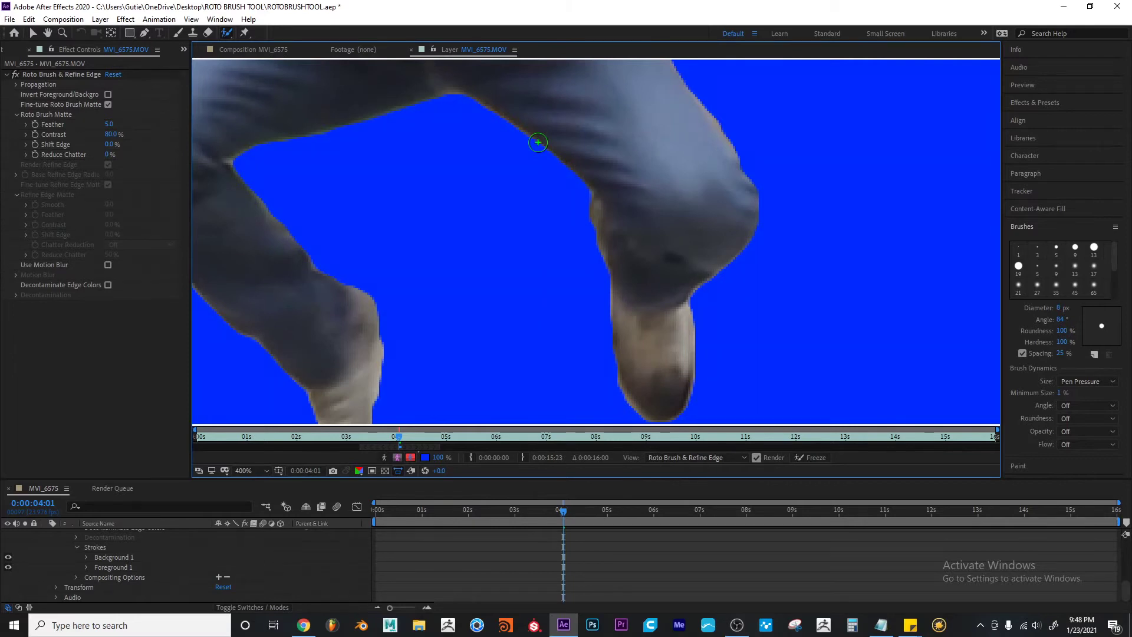
left_click(59, 74)
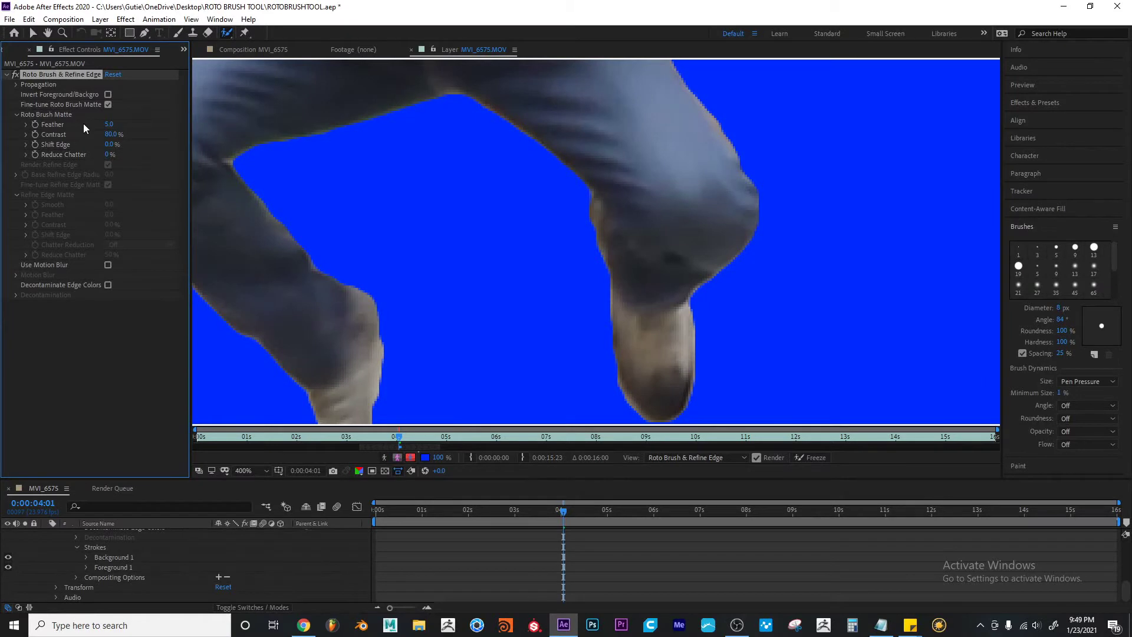
left_click_drag(109, 124, 298, 132)
key("h")
left_click_drag(436, 135, 780, 364)
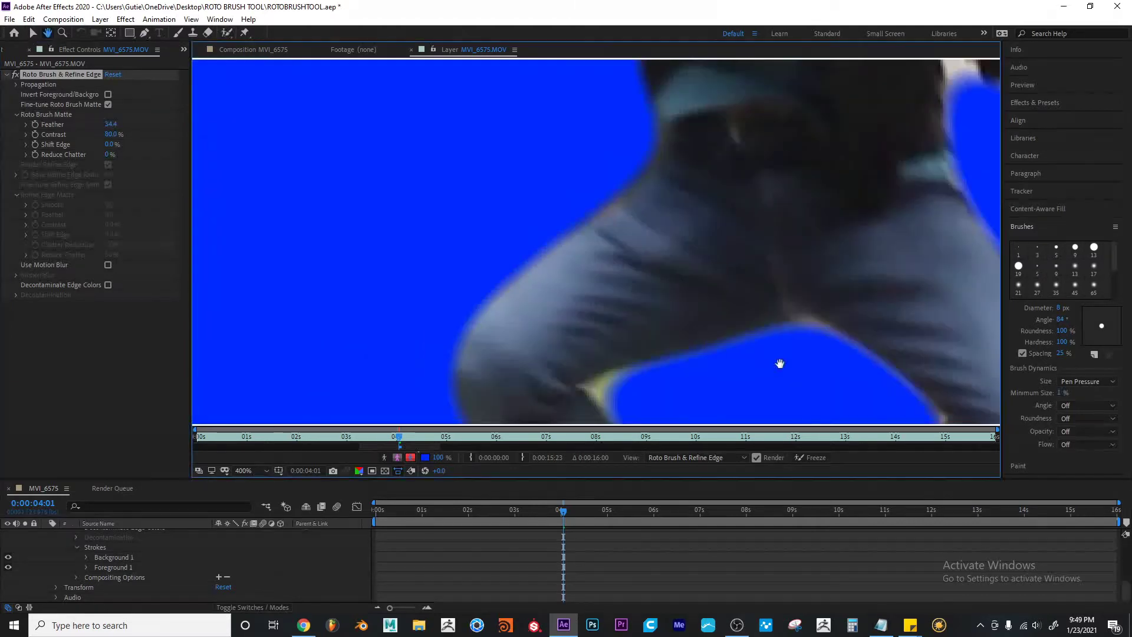
scroll(616, 230, "up", 10)
key("alt+w")
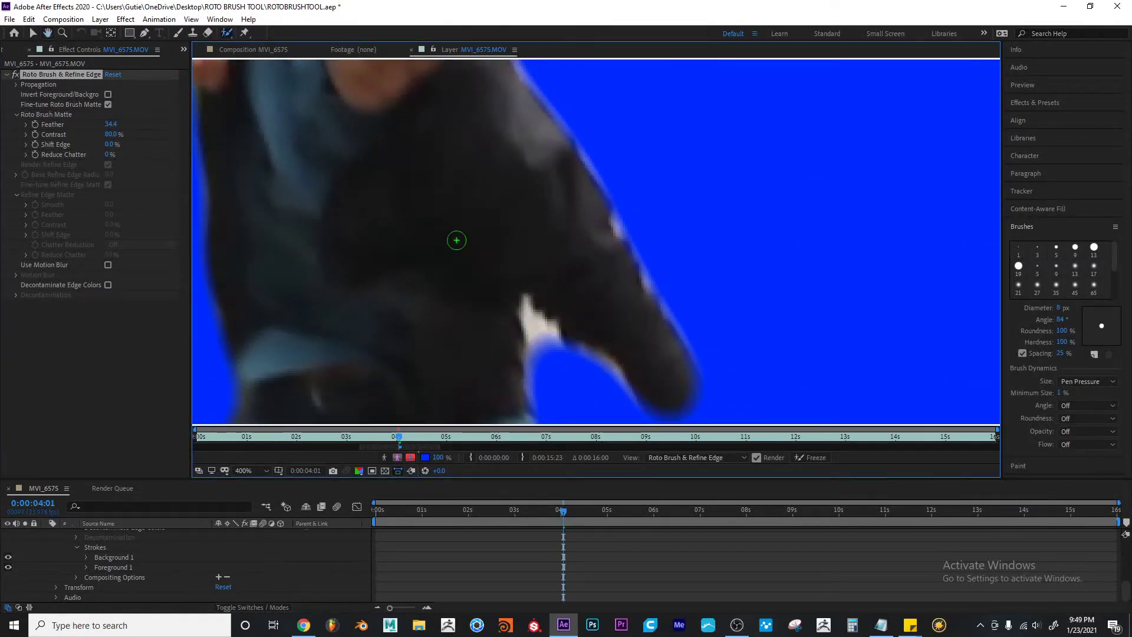
scroll(457, 240, "up", 5)
scroll(397, 169, "left", 2)
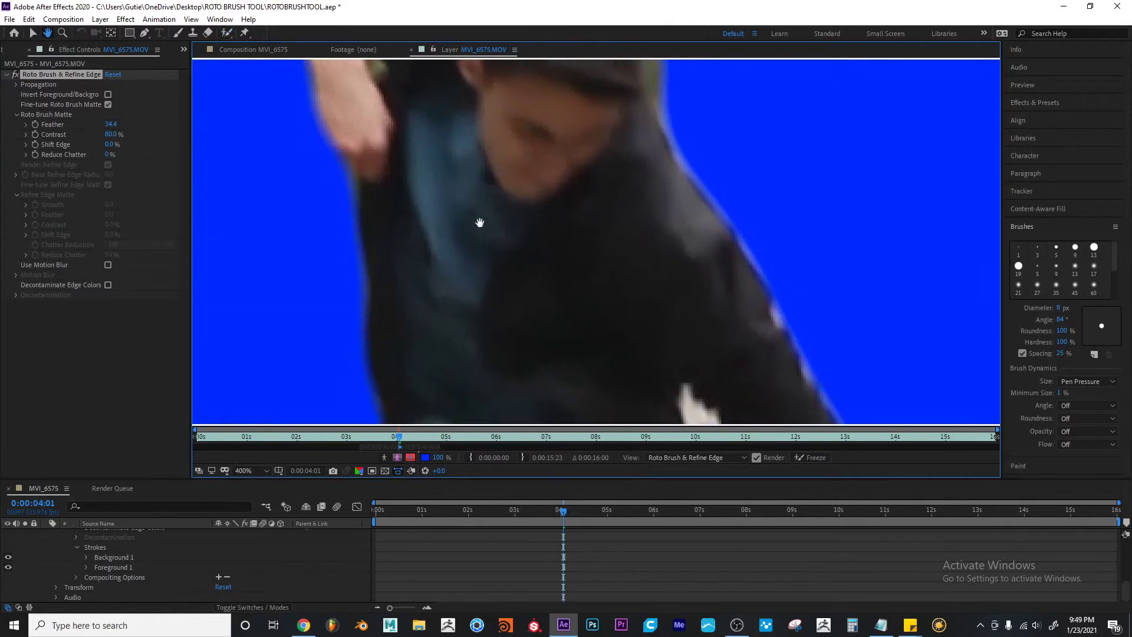
Set the Roto Brush Matte Feather back to 5
left_click(110, 124)
type("5")
key("Return")
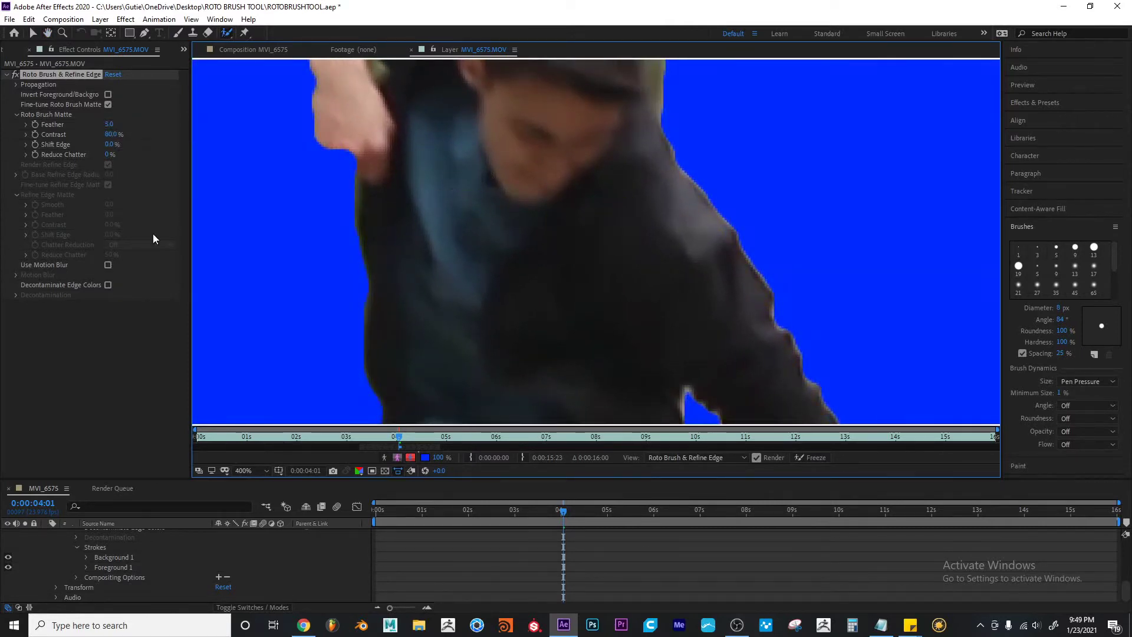
left_click(109, 124)
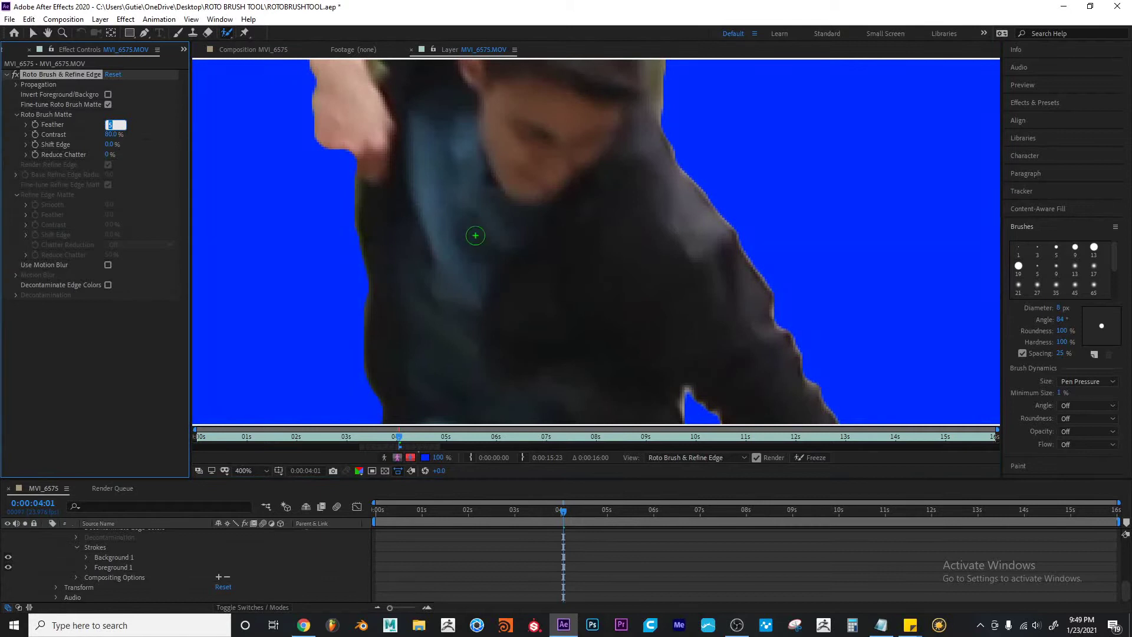
left_click(89, 352)
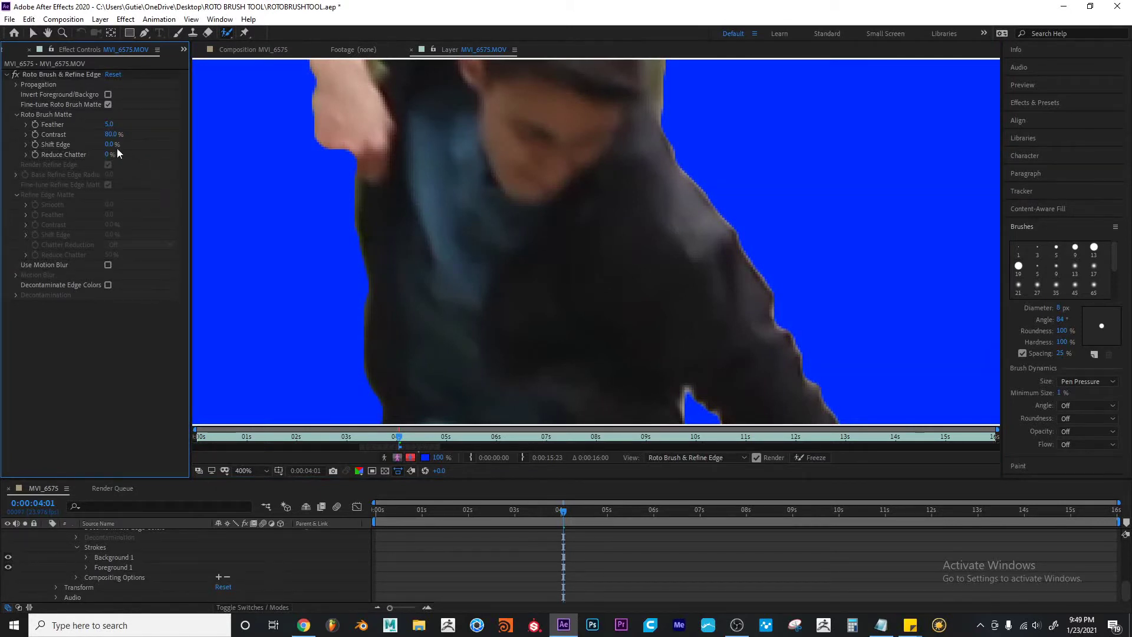
Try a negative Shift Edge and a higher Reduce Chatter on the Roto Brush Matte, undoing each change
left_click_drag(112, 146, 2, 147)
key("ctrl+z")
left_click_drag(109, 155, 147, 154)
key("ctrl+z")
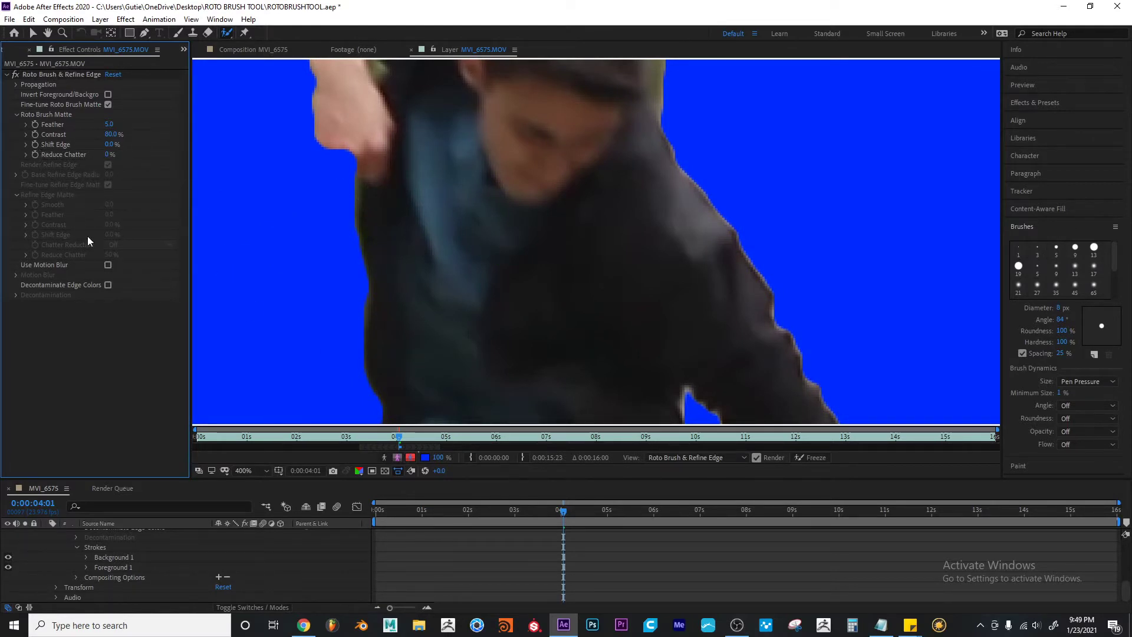
Lower the overlay's opacity and return the fitted viewer to the alpha boundary outline
key("shift+slash")
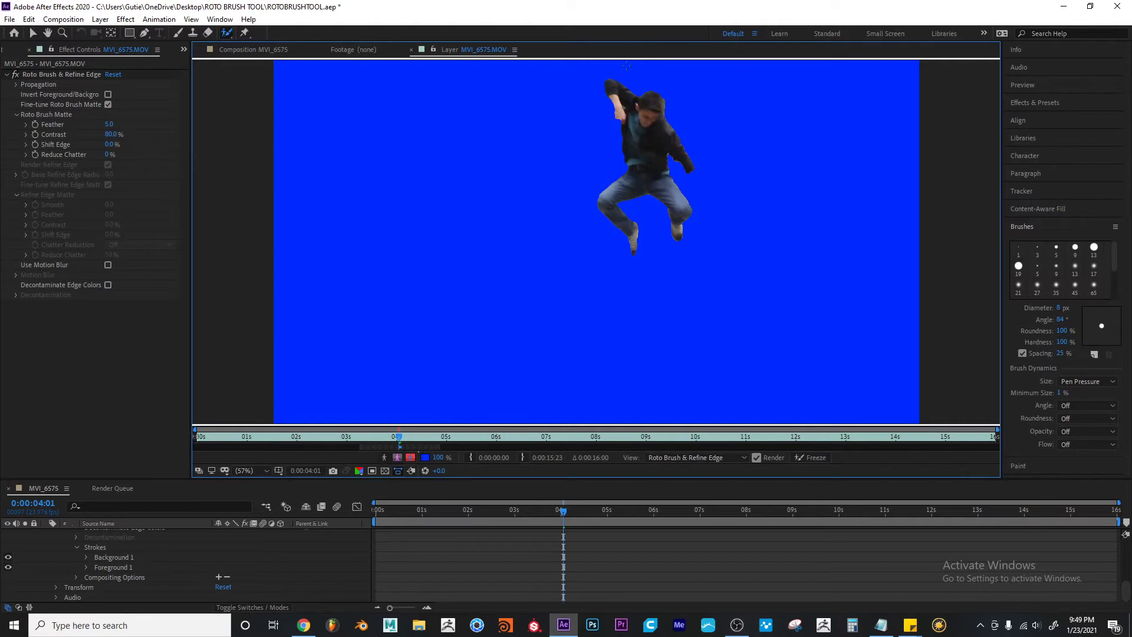
left_click_drag(438, 458, 408, 461)
left_click(398, 458)
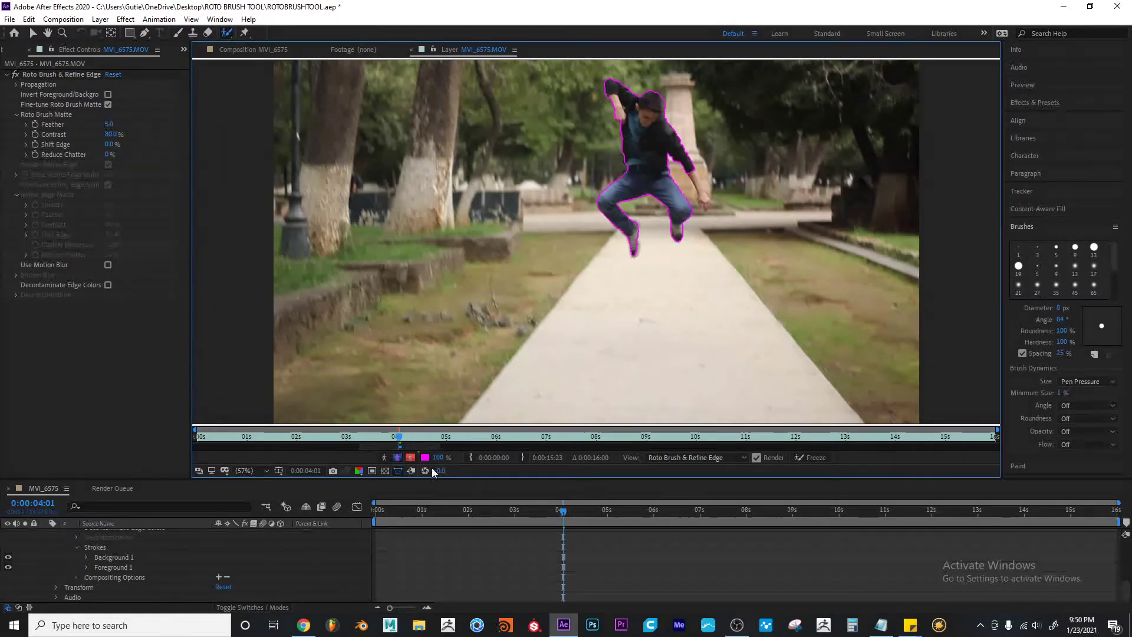
Step forward frame by frame from 0:00:04:01 to 0:00:04:14 to examine how the outline follows the man
key("Page_Down")
key("Page_Down")
key("Page_Down")
key("Page_Down")
key("Page_Down")
key("Page_Down")
key("Page_Down")
key("Page_Down")
key("Page_Down")
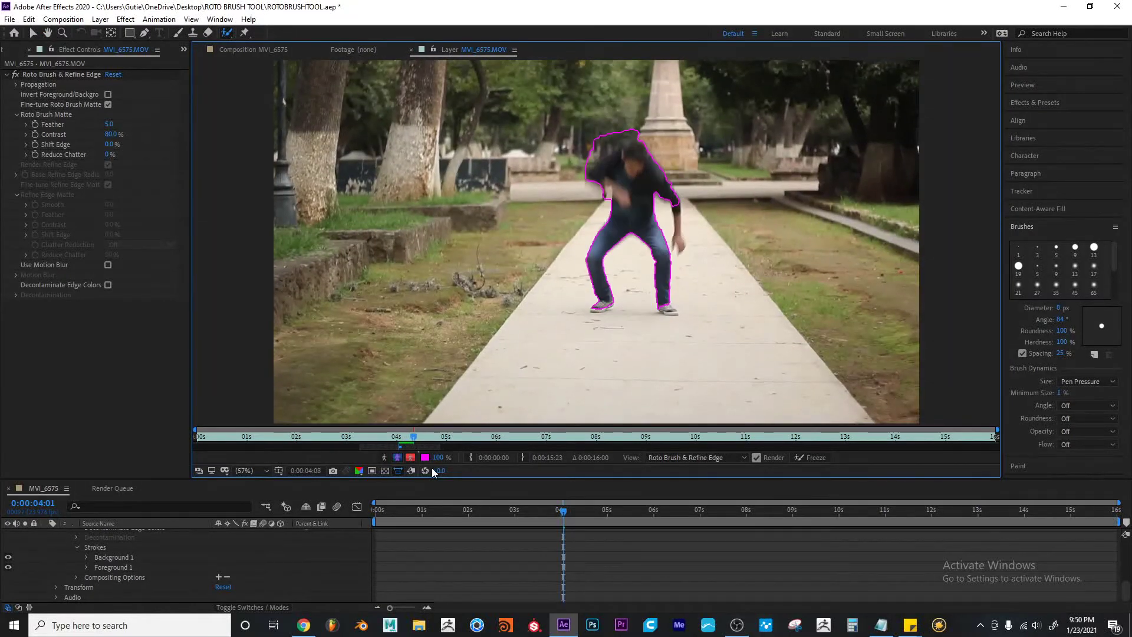
key("Page_Down")
key("Page_Down")
key("Page_Down")
key("Page_Down")
key("Page_Down")
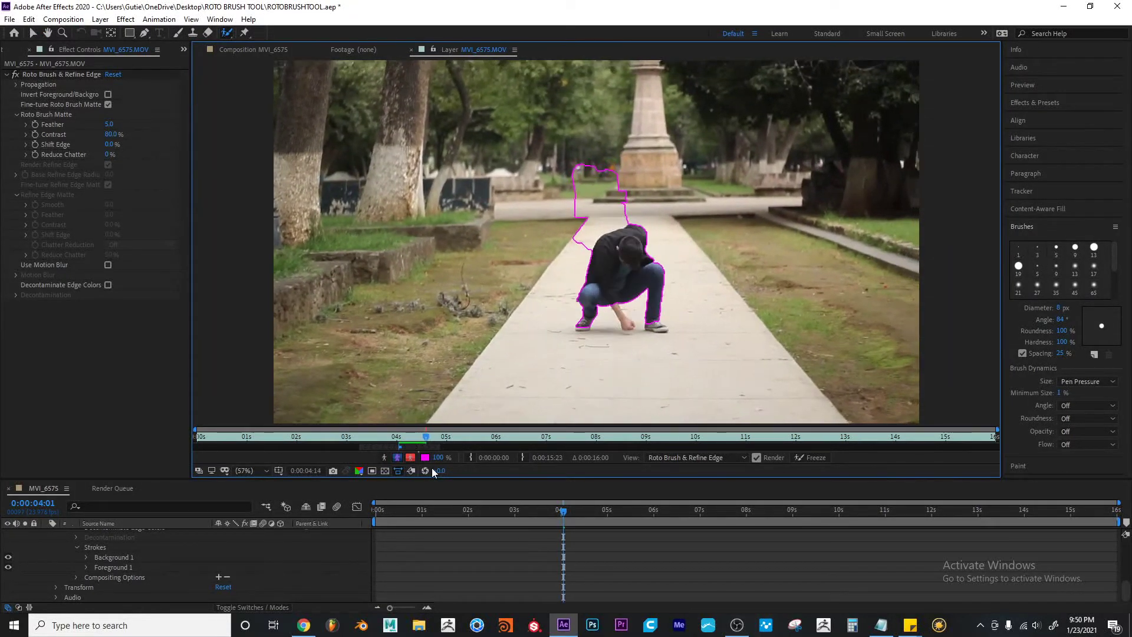
Step backward frame by frame to 0:00:03:06 to examine the outline on the frames before the base frame
key("Page_Up")
key("Page_Up")
key("Page_Up")
key("Page_Up")
key("Page_Up")
key("Page_Up")
key("Page_Up")
key("Page_Up")
key("Page_Up")
key("Page_Up")
key("Page_Up")
key("Page_Up")
key("Page_Up")
key("Page_Up")
key("Page_Up")
key("Page_Up")
key("Page_Up")
key("Page_Up")
key("Page_Up")
key("Page_Up")
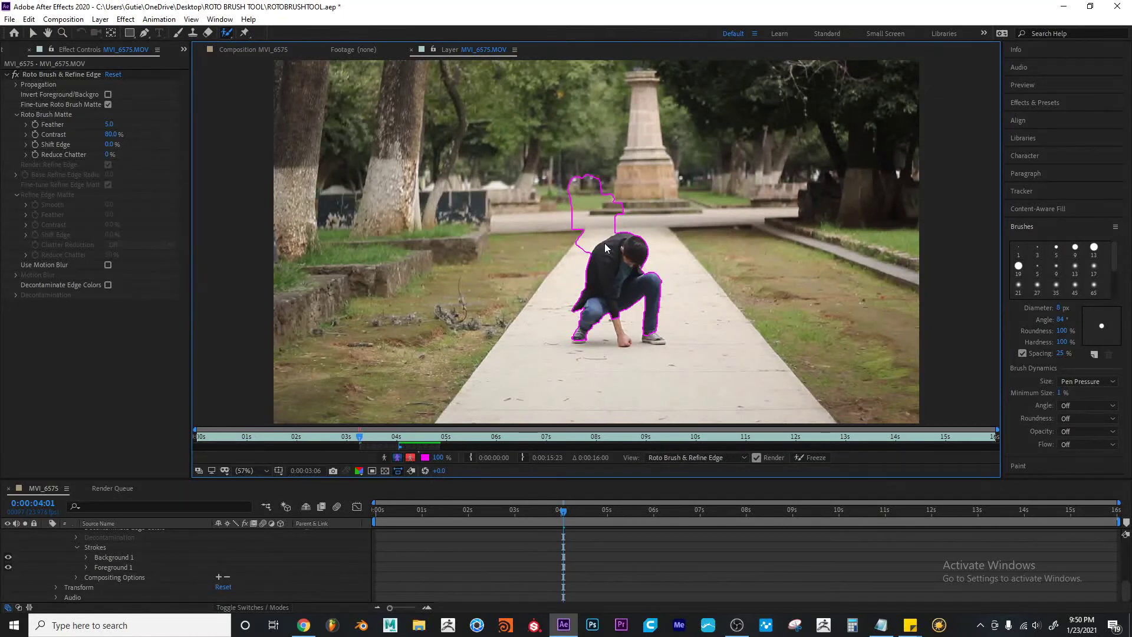
Step forward again to 0:00:04:12 and scrub back to 0:00:03:21 to review the outline across the Roto Brush span
key("Page_Down")
key("Page_Down")
key("Page_Down")
key("Page_Down")
key("Page_Down")
key("Page_Down")
key("Page_Down")
key("Page_Down")
key("Page_Down")
key("Page_Down")
key("Page_Down")
key("Page_Down")
key("Page_Down")
key("Page_Down")
key("Page_Down")
key("Page_Down")
key("Page_Down")
key("Page_Down")
key("Page_Down")
key("Page_Down")
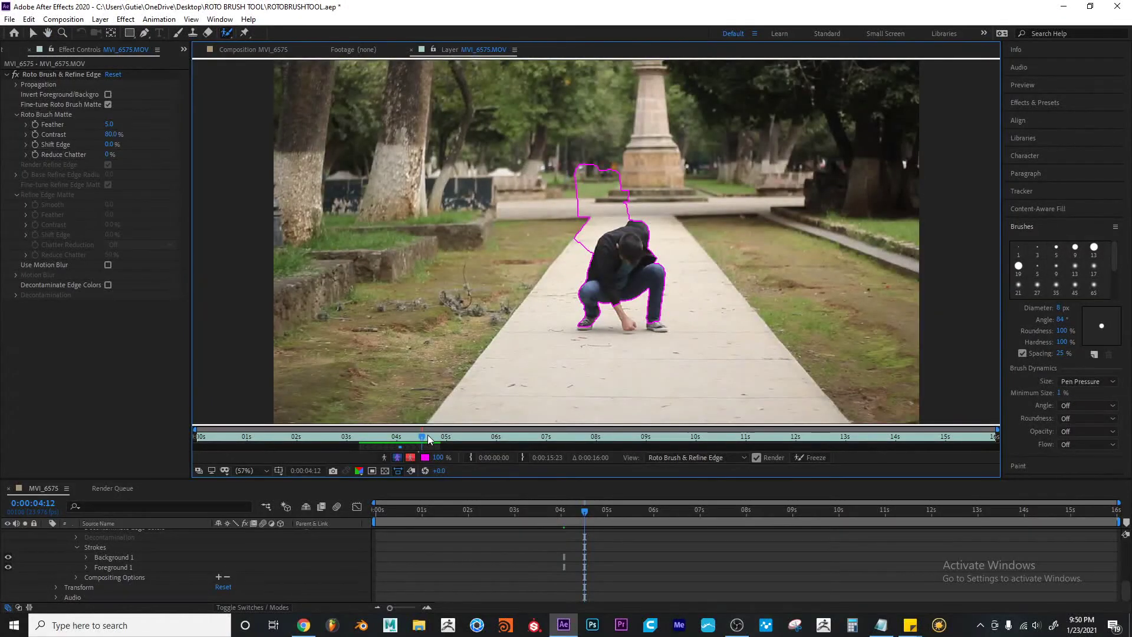
left_click_drag(428, 440, 378, 437)
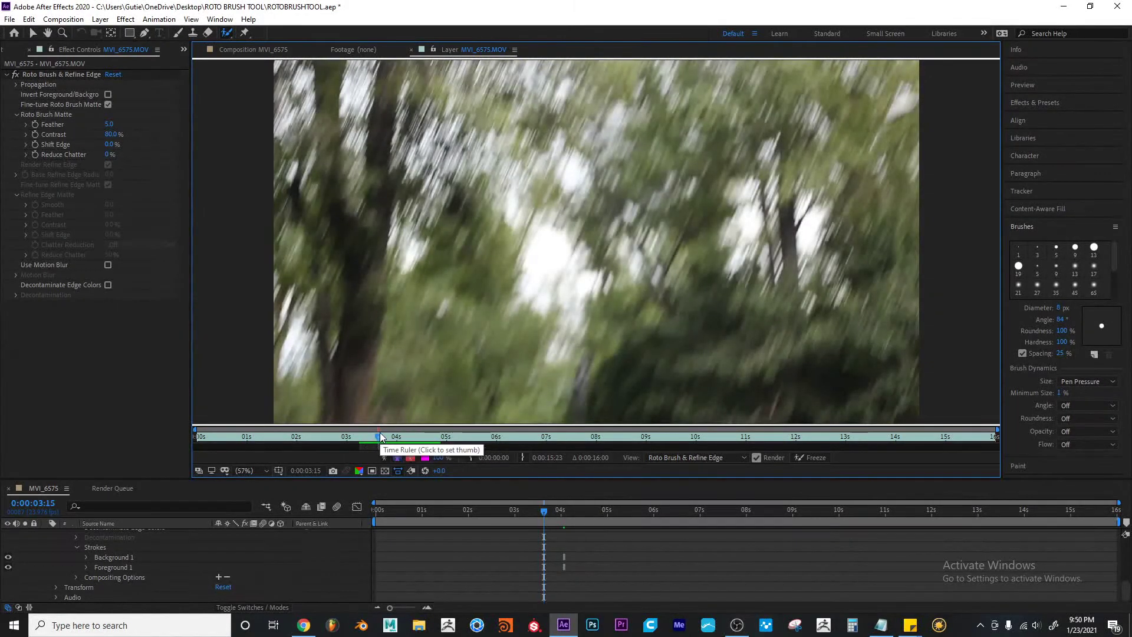
mouse_move(380, 437)
left_mouse_down()
mouse_move(370, 436)
mouse_move(395, 440)
left_mouse_up()
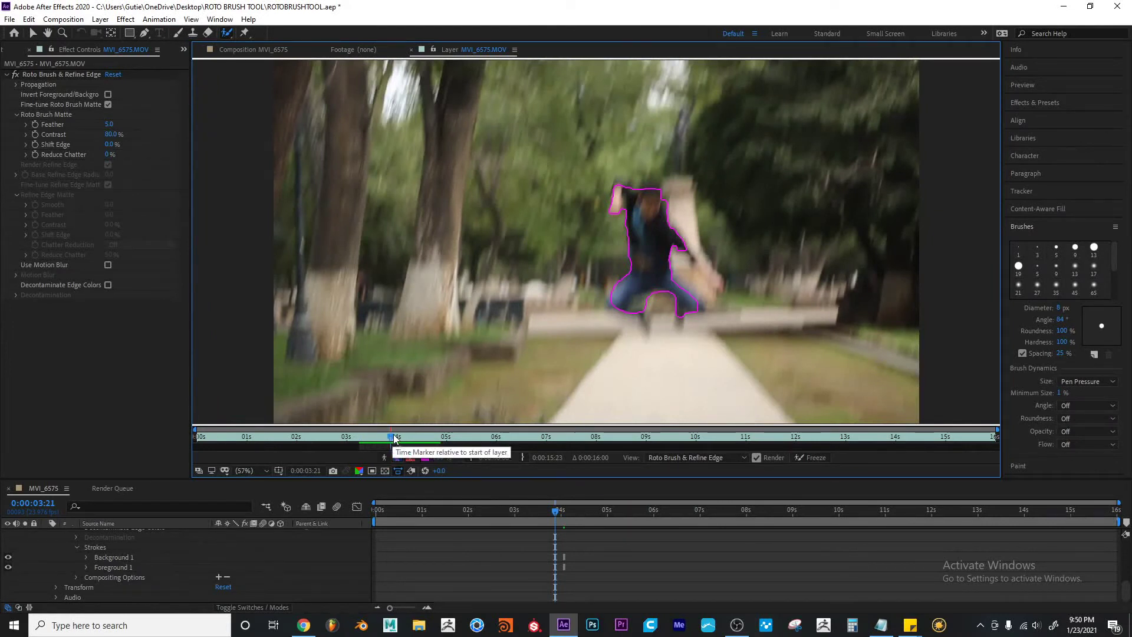
Go to 0:00:03:20 and switch the matte display from the boundary outline to the alpha overlay
left_click_drag(391, 437, 390, 439)
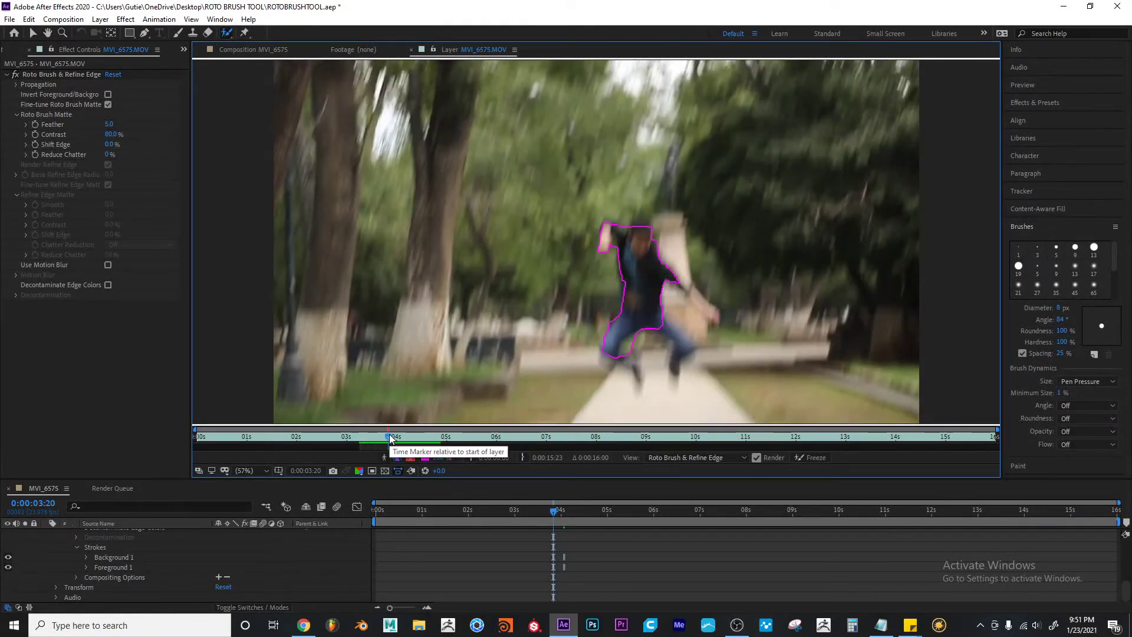
left_click_drag(390, 439, 390, 440)
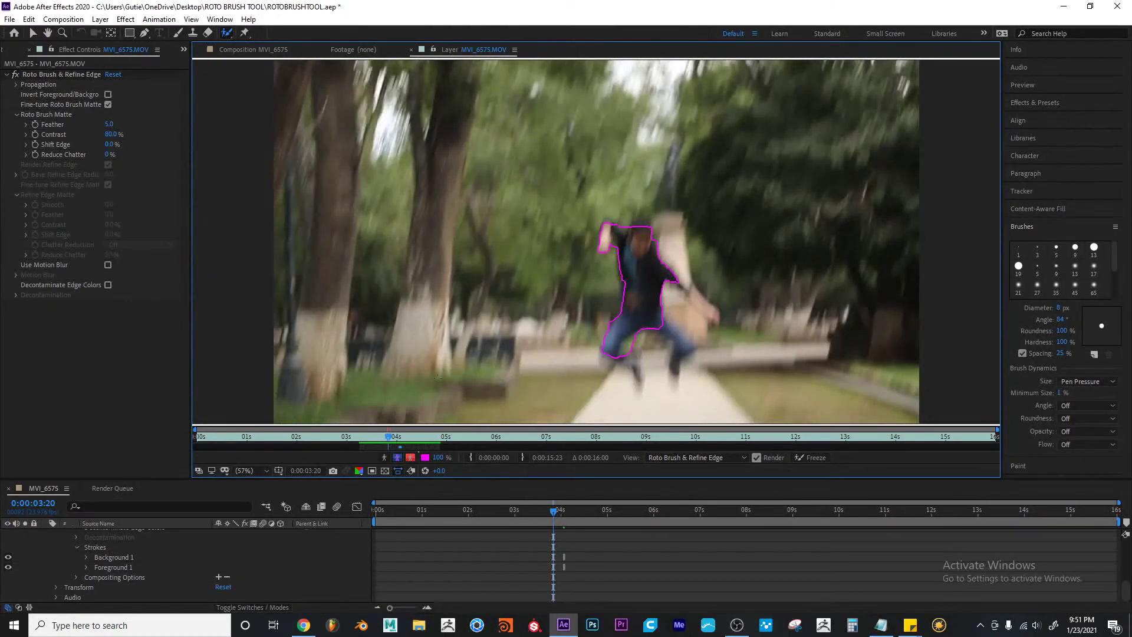
left_click(411, 457)
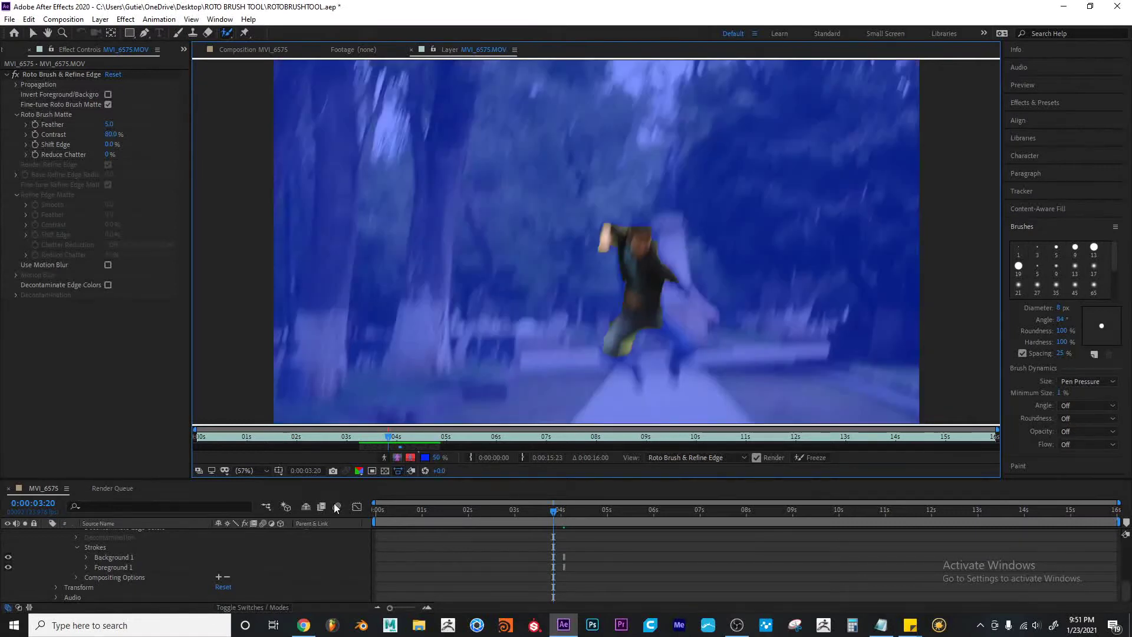
Scrub between 0:00:03:14 and 0:00:04:11 to examine the overlay's coverage around the man
left_click_drag(387, 438, 401, 437)
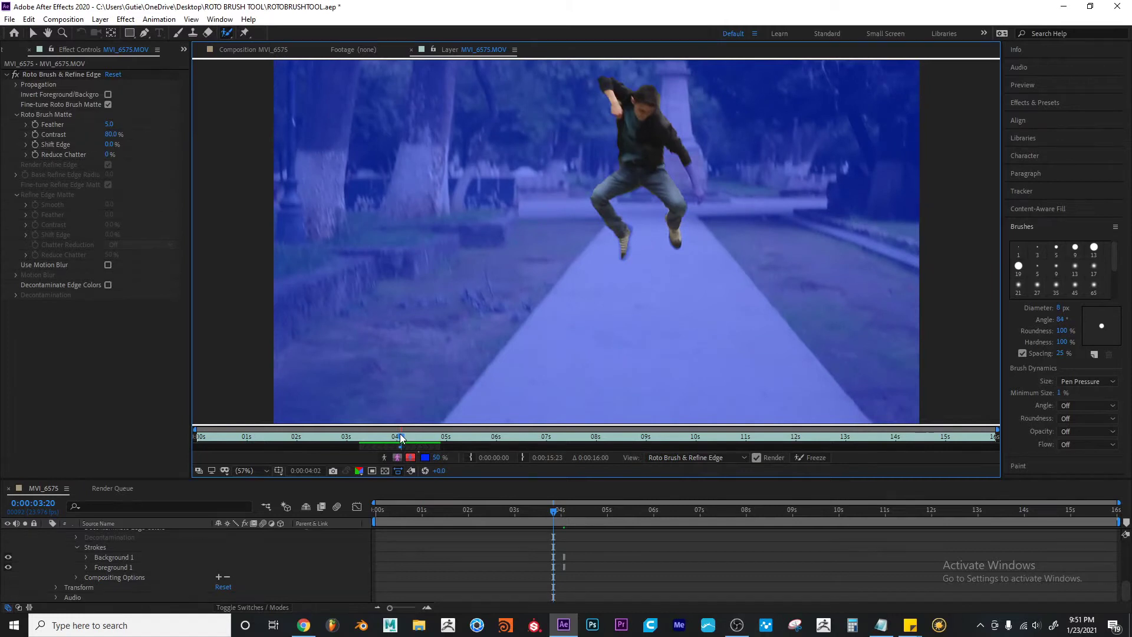
left_click_drag(401, 437, 375, 437)
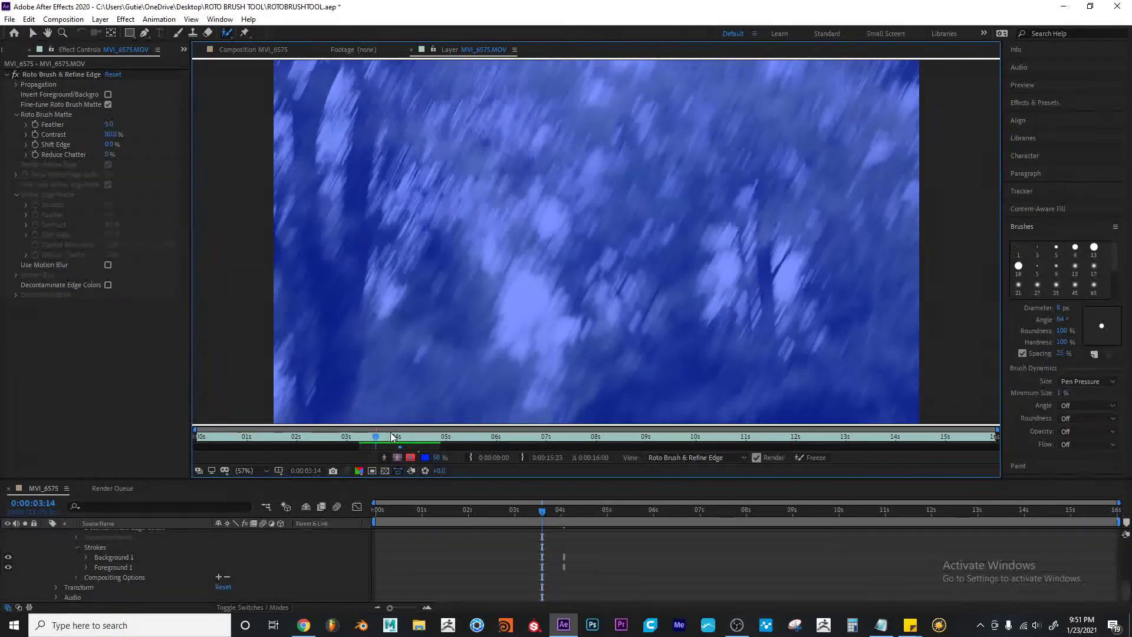
left_click(397, 437)
left_click_drag(397, 439, 420, 441)
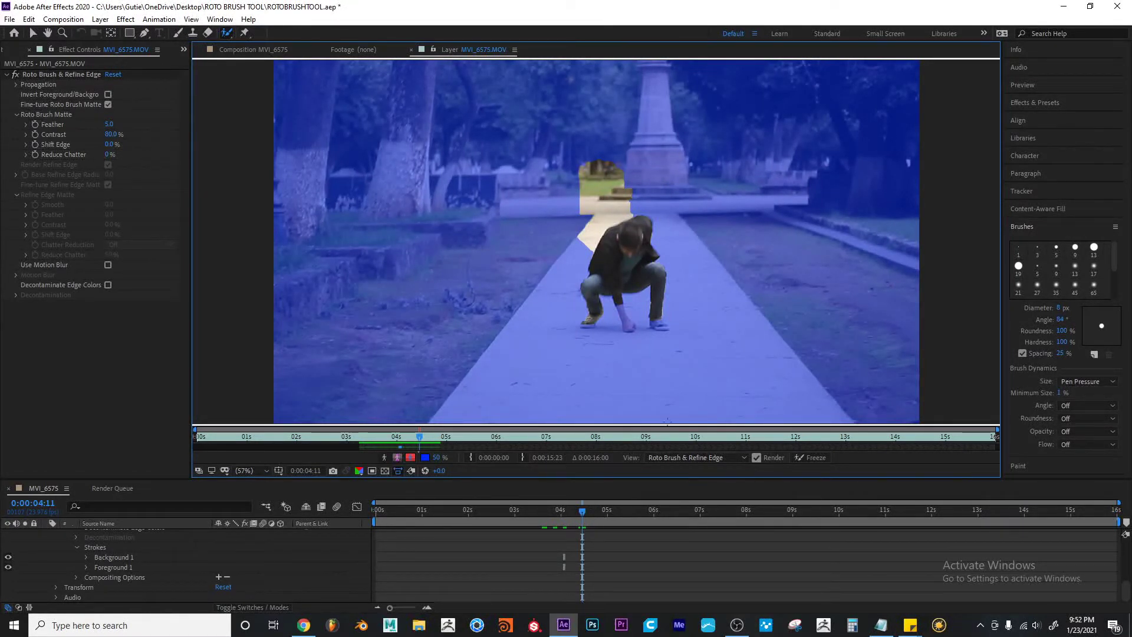
Step forward frame by frame from 0:00:04:11 to 0:00:05:10 to examine how the matte propagates as the man crouches
left_click(526, 456)
key("Page_Down")
key("Page_Down")
key("Page_Down")
key("Page_Down")
key("Page_Down")
key("Page_Down")
key("Page_Down")
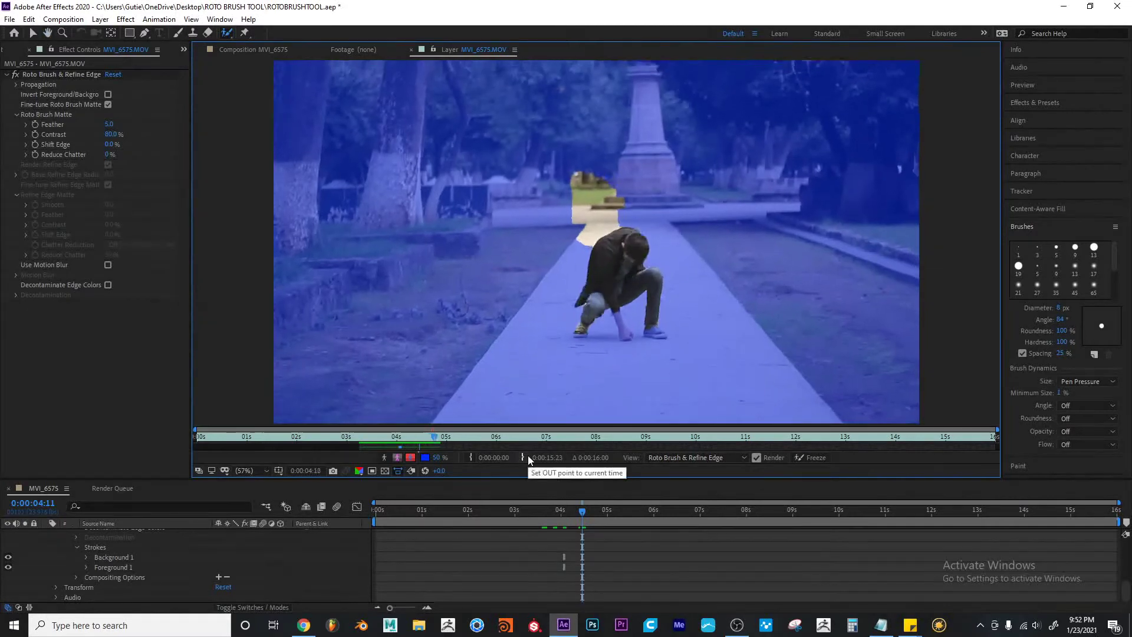
key("Page_Down")
key("Page_Down")
key("Page_Down")
key("Page_Down")
key("Page_Down")
key("Page_Down")
key("Page_Down")
key("Page_Down")
key("Page_Down")
key("Page_Down")
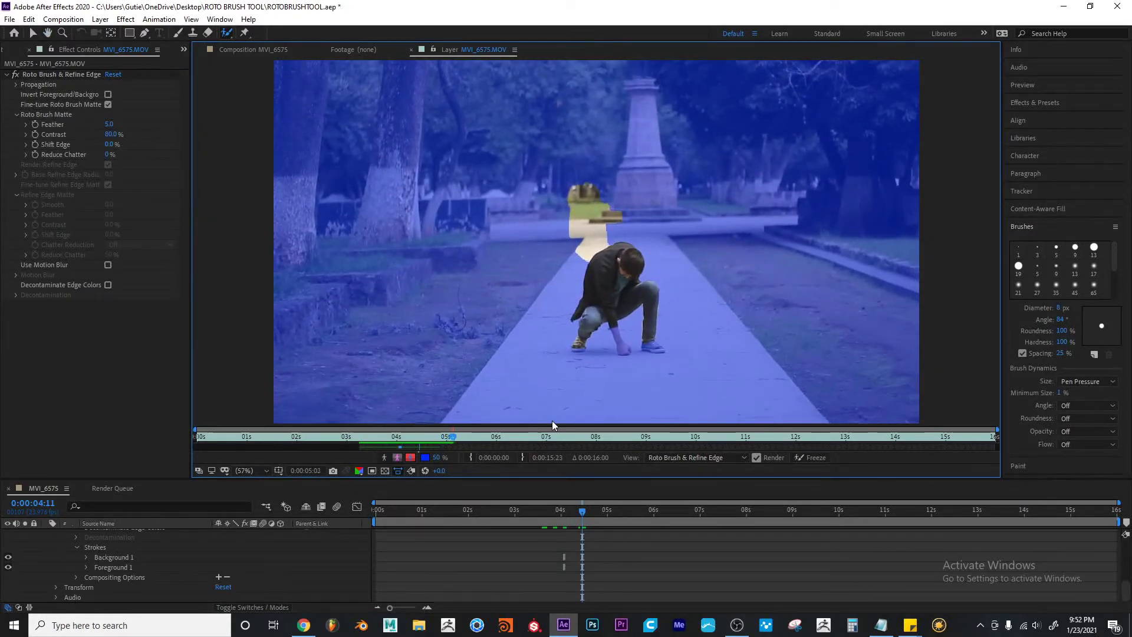
key("Page_Down")
key("Page_Down")
key("Page_Down")
key("Page_Down")
key("Page_Down")
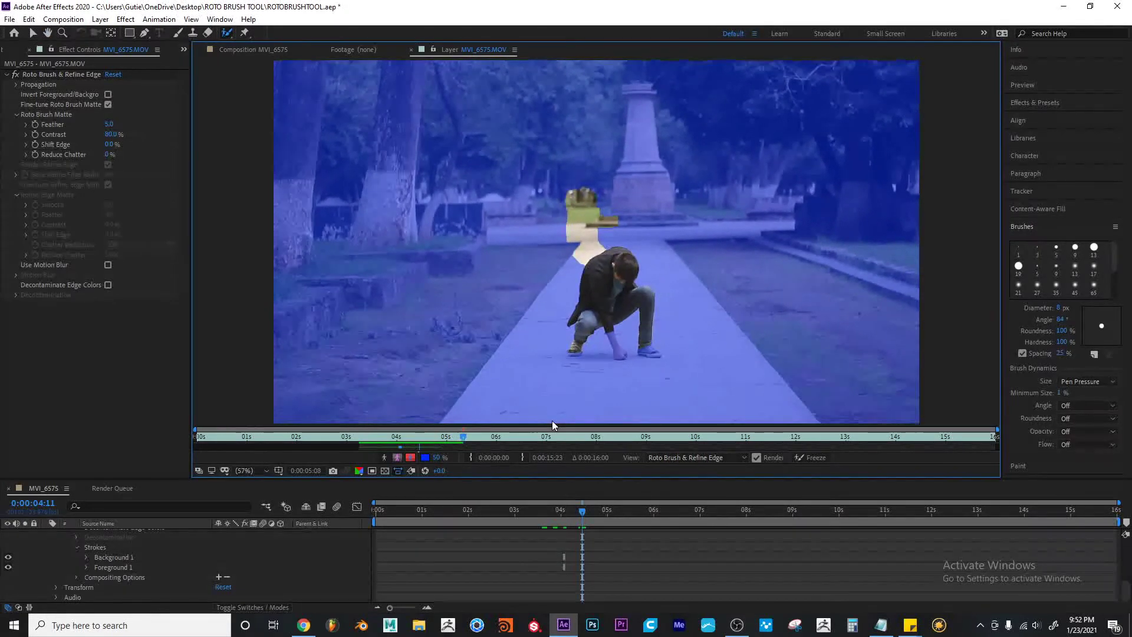
key("Page_Down")
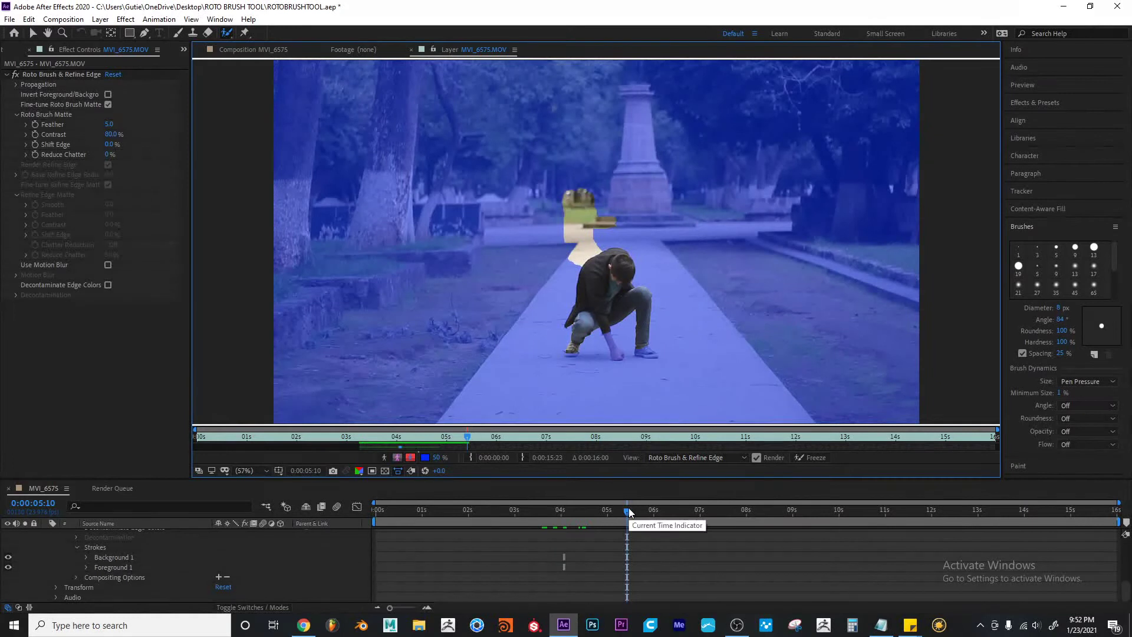
At 0:00:04:08, set the brush diameter to 18 px and paint background strokes over the stray patch around the man's head
left_click_drag(629, 507, 575, 511)
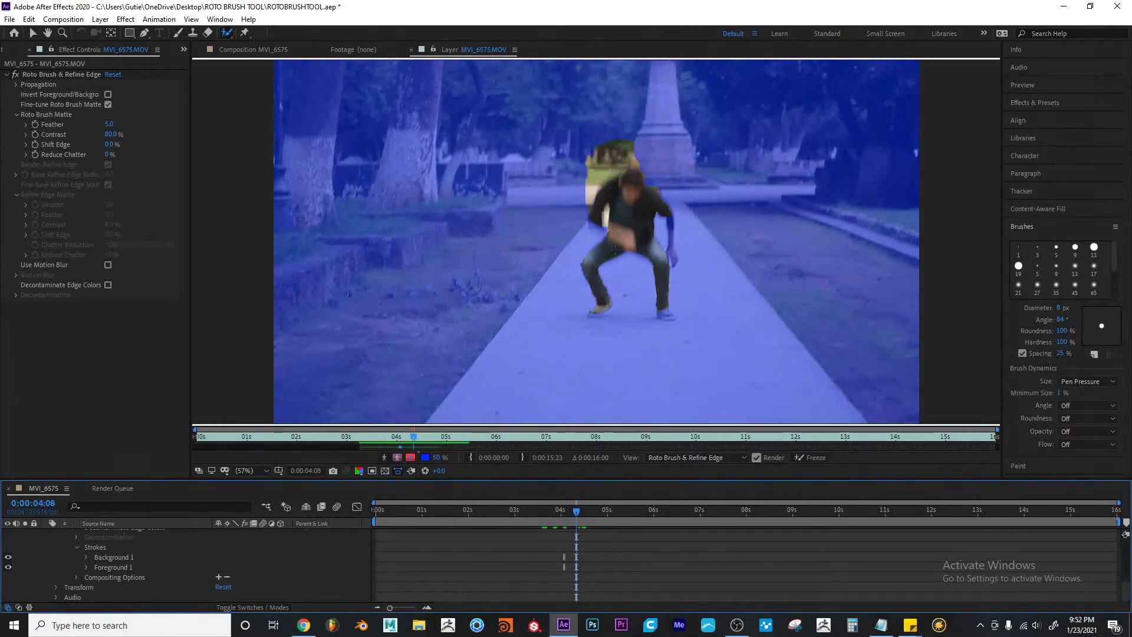
left_click_drag(1056, 305, 1070, 306)
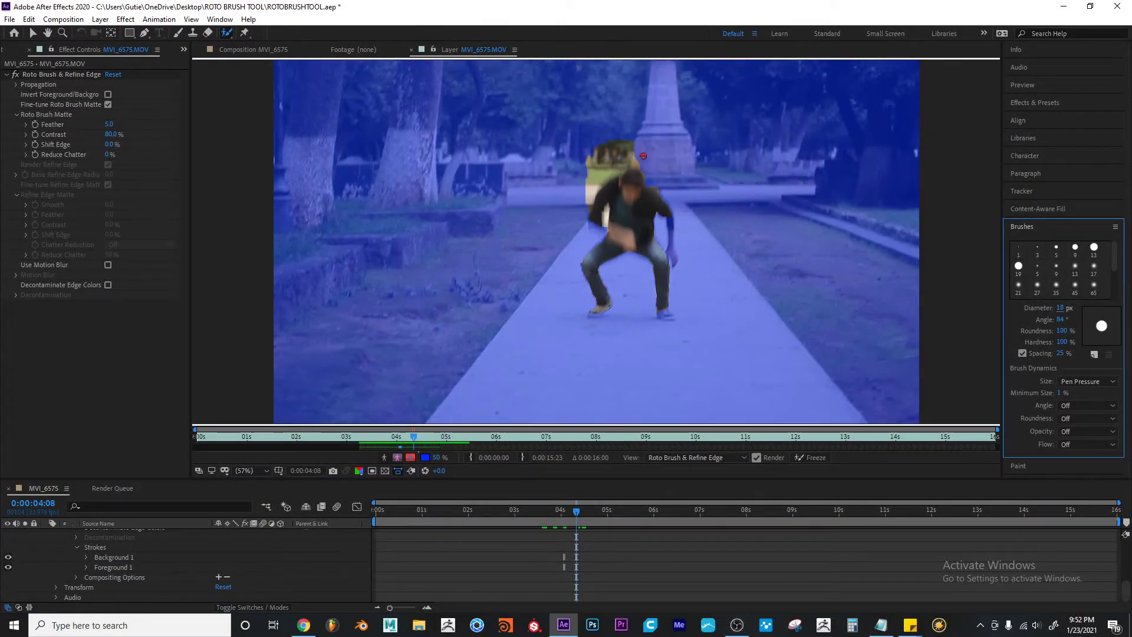
mouse_move(643, 155)
left_mouse_down()
mouse_move(620, 159)
mouse_move(580, 206)
left_mouse_up()
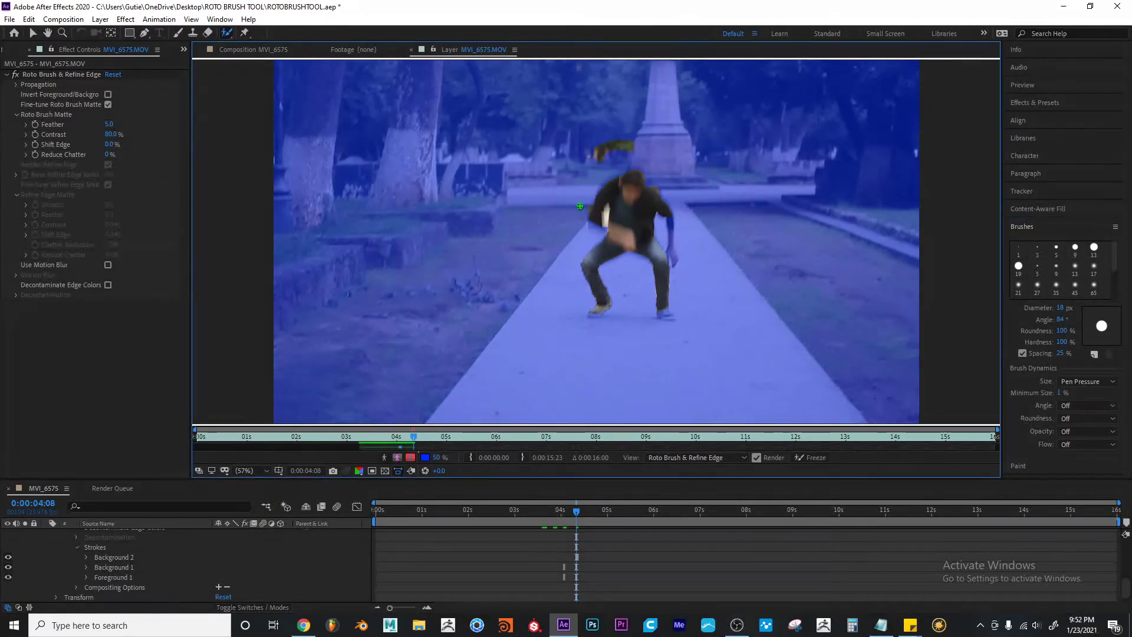
key("ctrl+z")
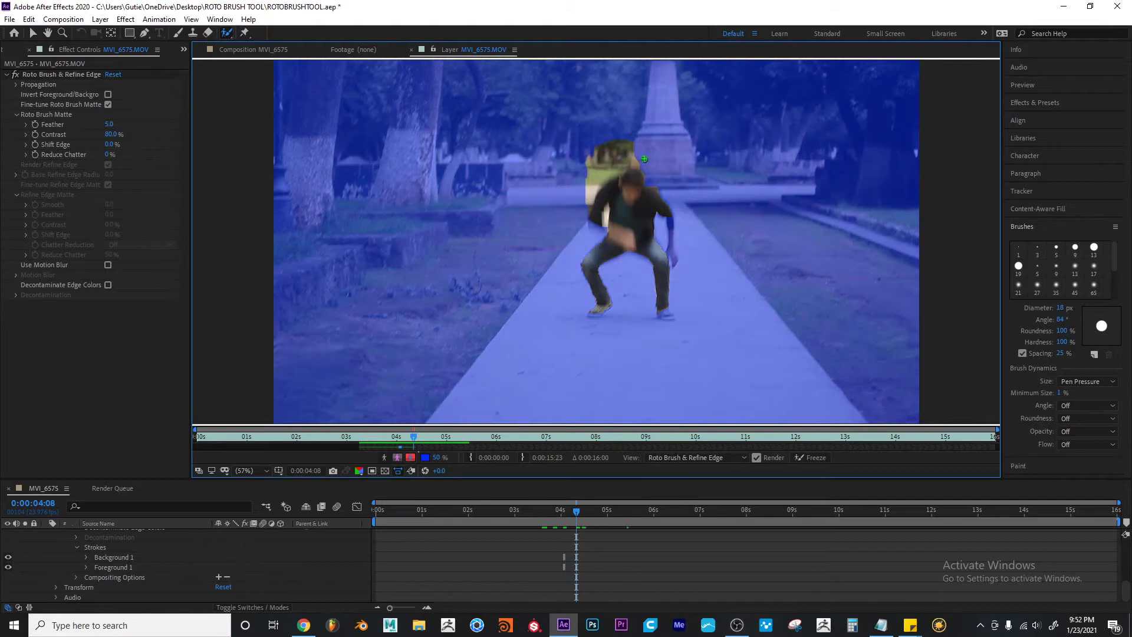
mouse_move(647, 165)
left_mouse_down()
mouse_move(591, 185)
mouse_move(600, 156)
mouse_move(627, 145)
mouse_move(647, 160)
mouse_move(618, 156)
mouse_move(588, 194)
mouse_move(606, 155)
mouse_move(587, 160)
mouse_move(635, 147)
mouse_move(605, 145)
left_mouse_up()
key("ctrl+z")
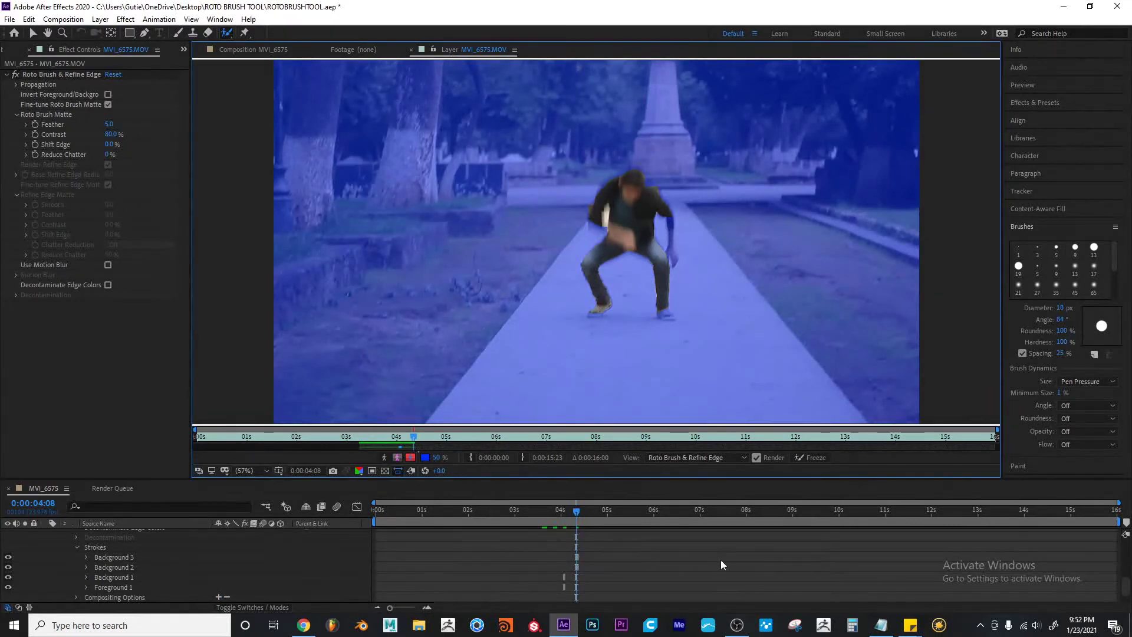
Play the corrected matte forward to 0:00:04:18 and return to 0:00:04:10 to check the crouching man's edges
key("space")
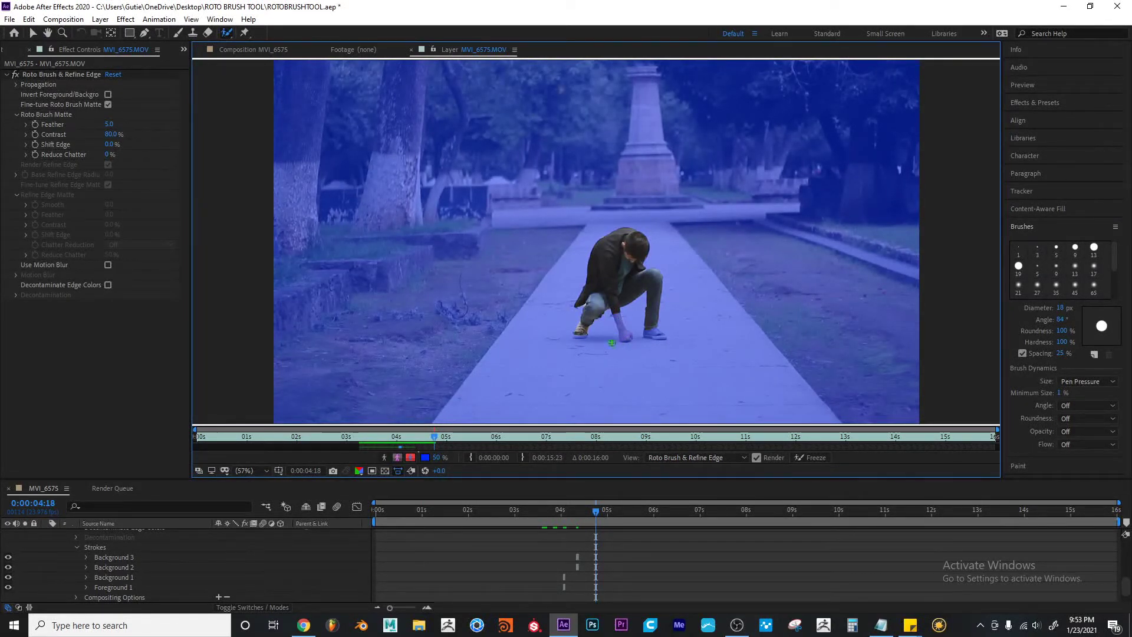
left_click_drag(436, 436, 418, 439)
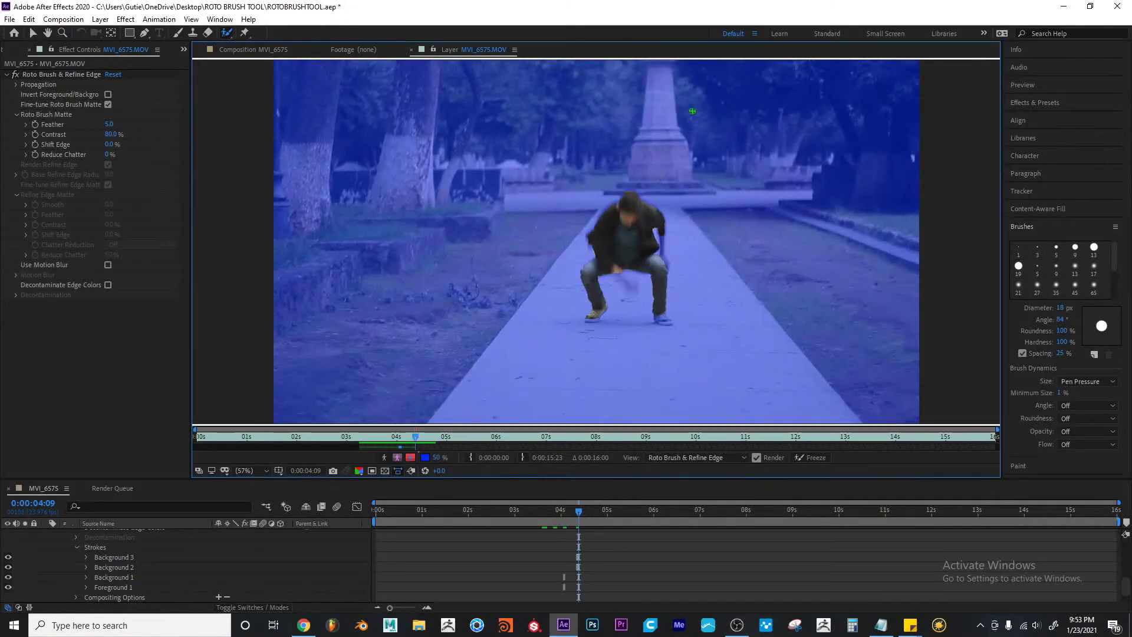
key("Page_Down")
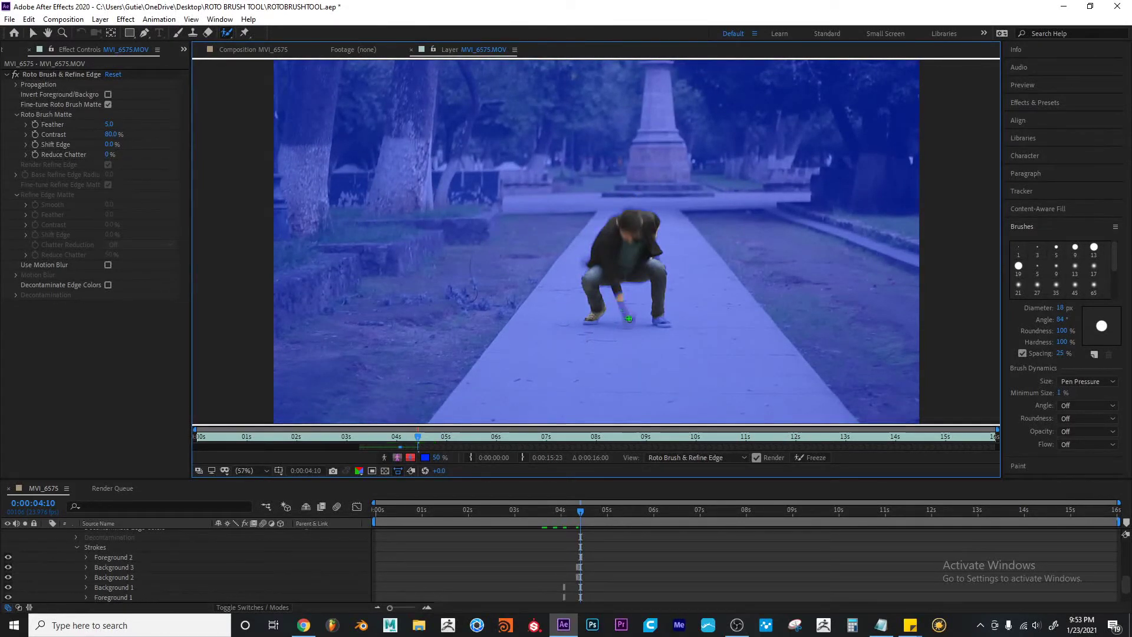
mouse_move(635, 286)
left_mouse_down()
mouse_move(629, 322)
mouse_move(640, 328)
left_mouse_up()
key("ctrl+z")
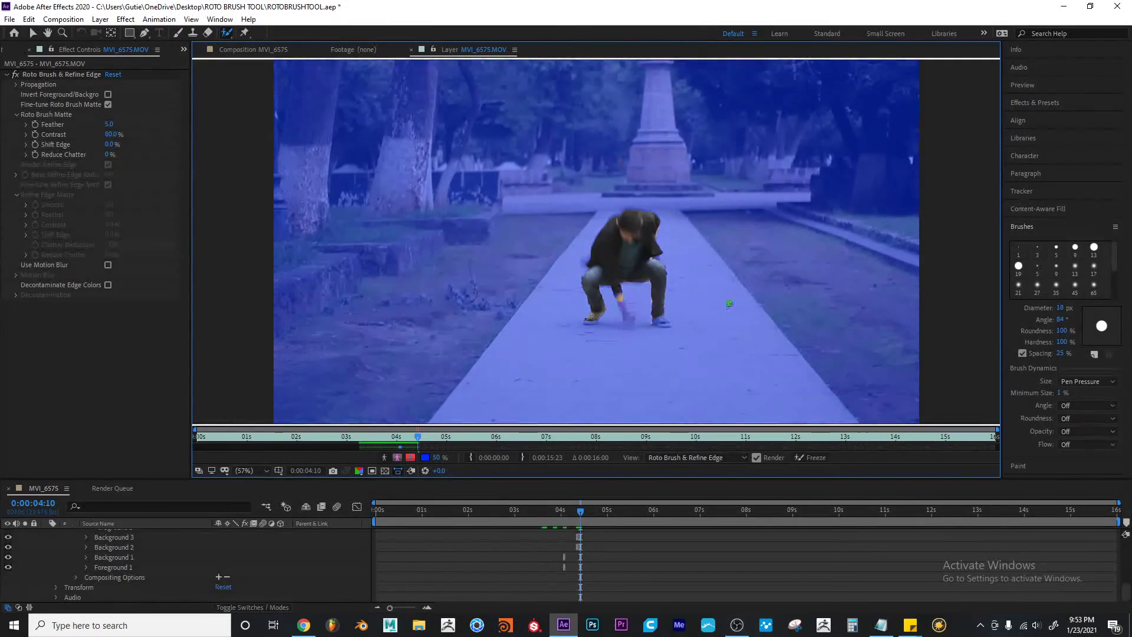
key("ctrl+z")
At 0:00:04:10, set the brush diameter to 10 px and add foreground strokes on the lowered forearm and the right-hand shoe
left_click_drag(1061, 308, 1056, 310)
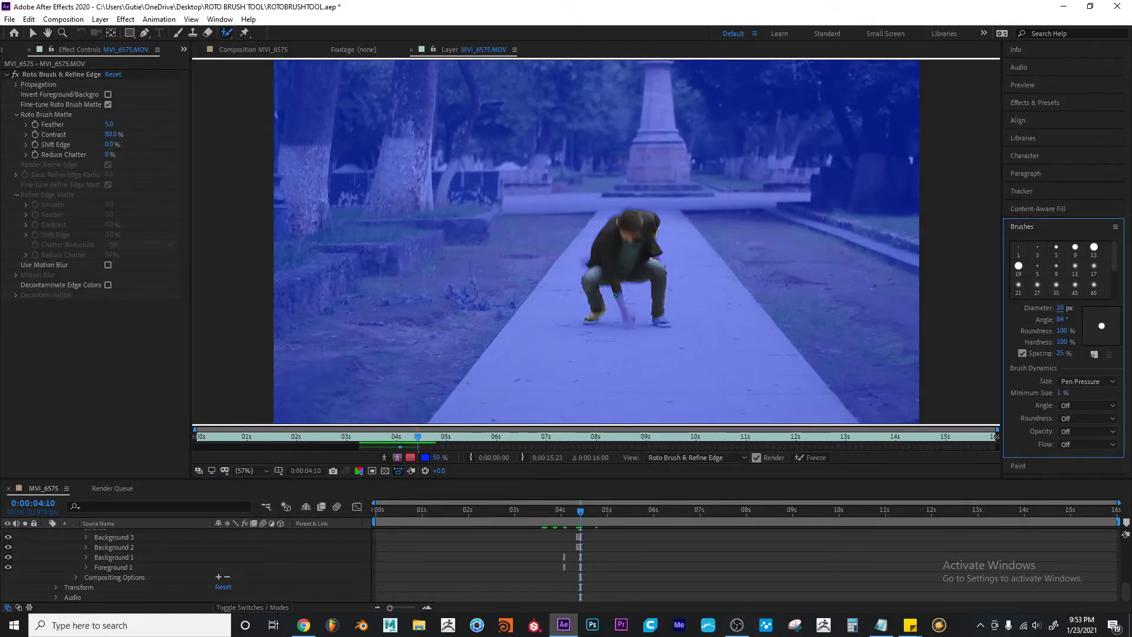
left_click_drag(620, 298, 628, 324)
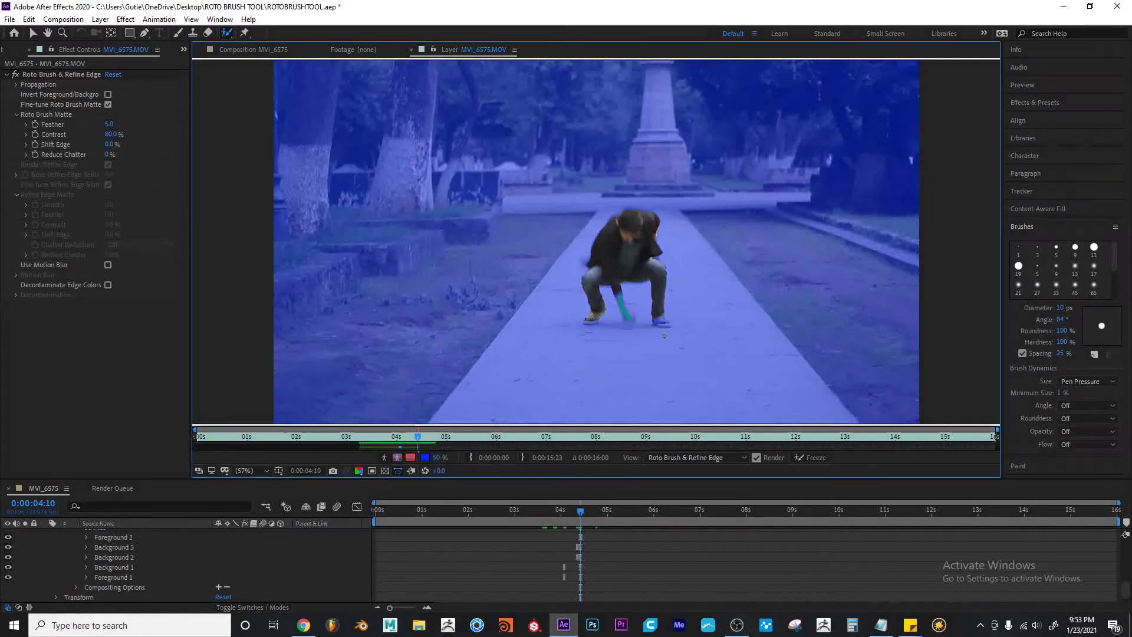
key("ctrl+z")
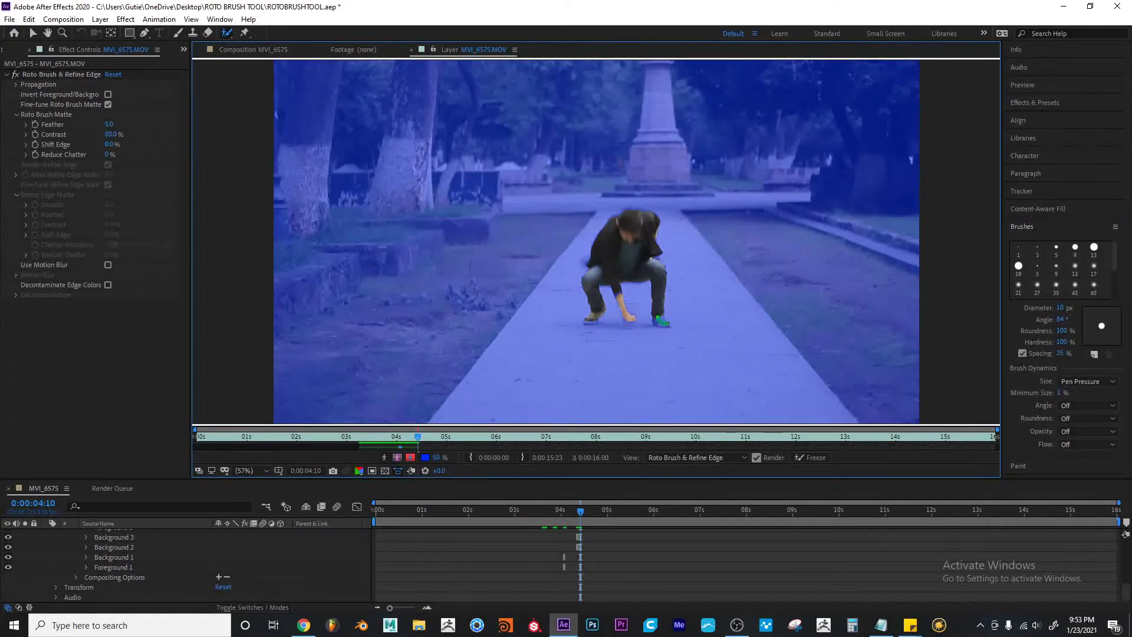
left_click(661, 321)
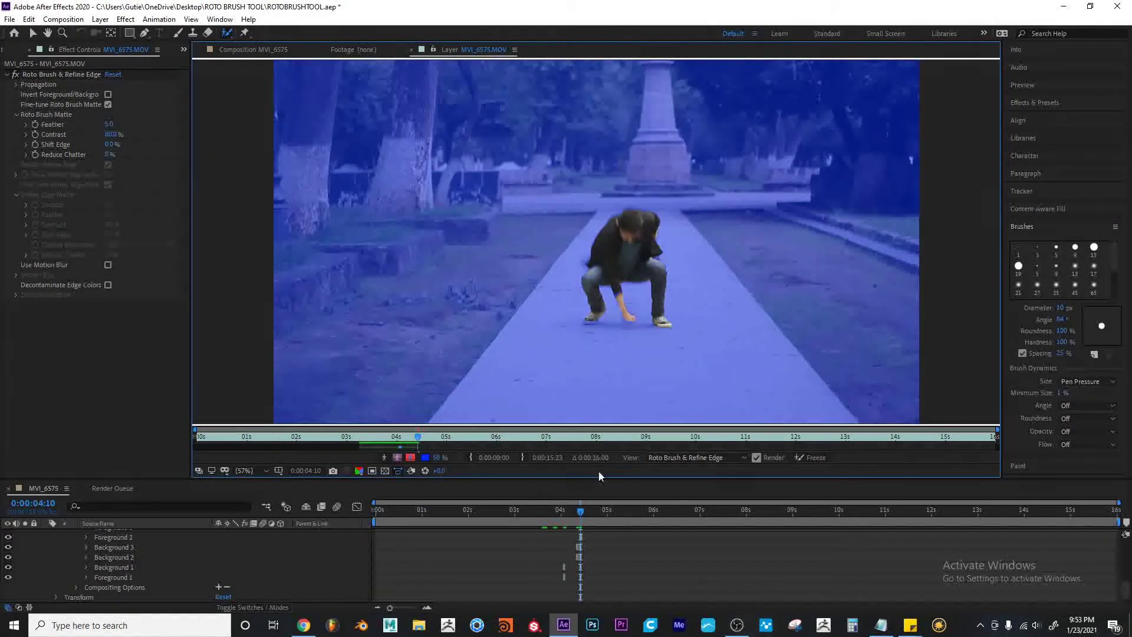
Step forward to 0:00:04:17 and return to 0:00:04:10 to examine how the added arm and shoe propagate
key("Page_Down")
key("Page_Down")
key("Page_Down")
key("Page_Down")
key("Page_Down")
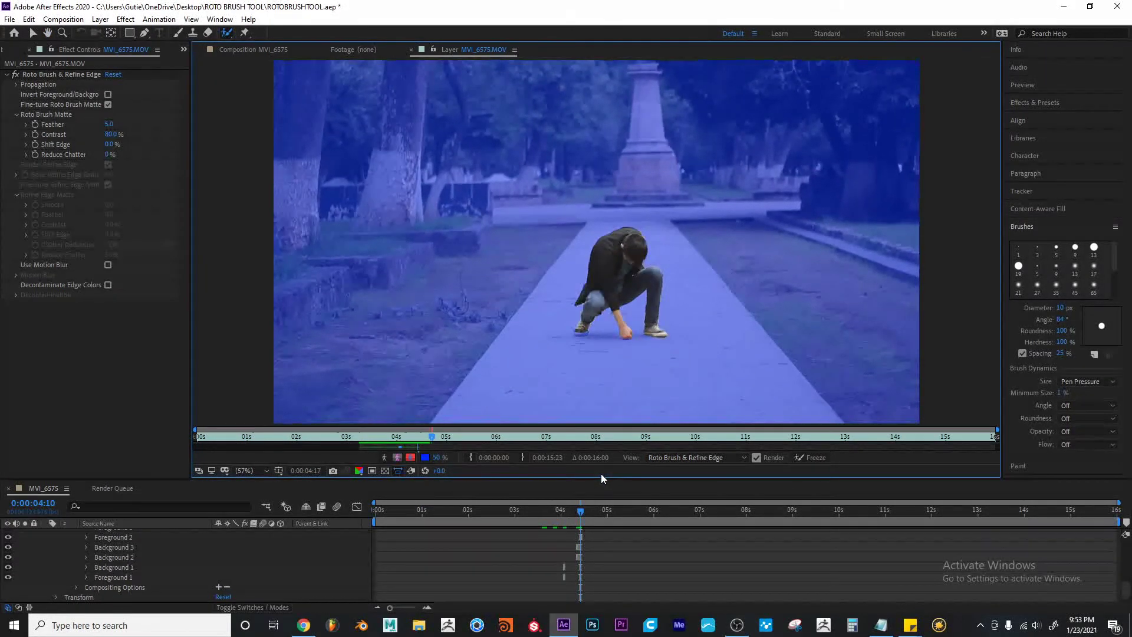
key("Page_Down")
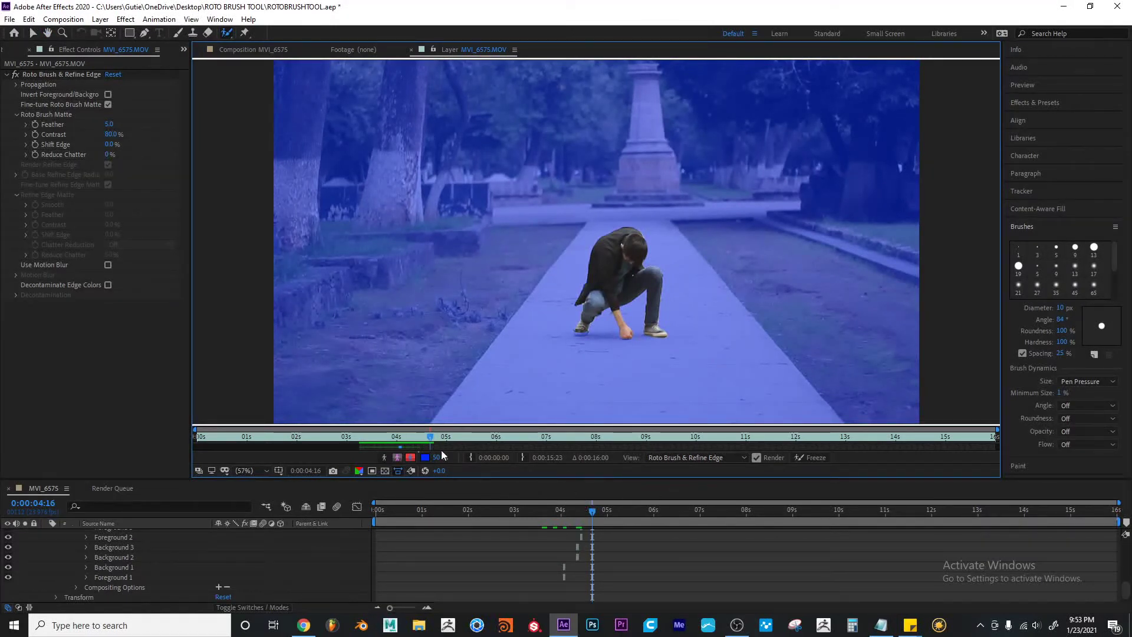
left_click_drag(592, 510, 579, 507)
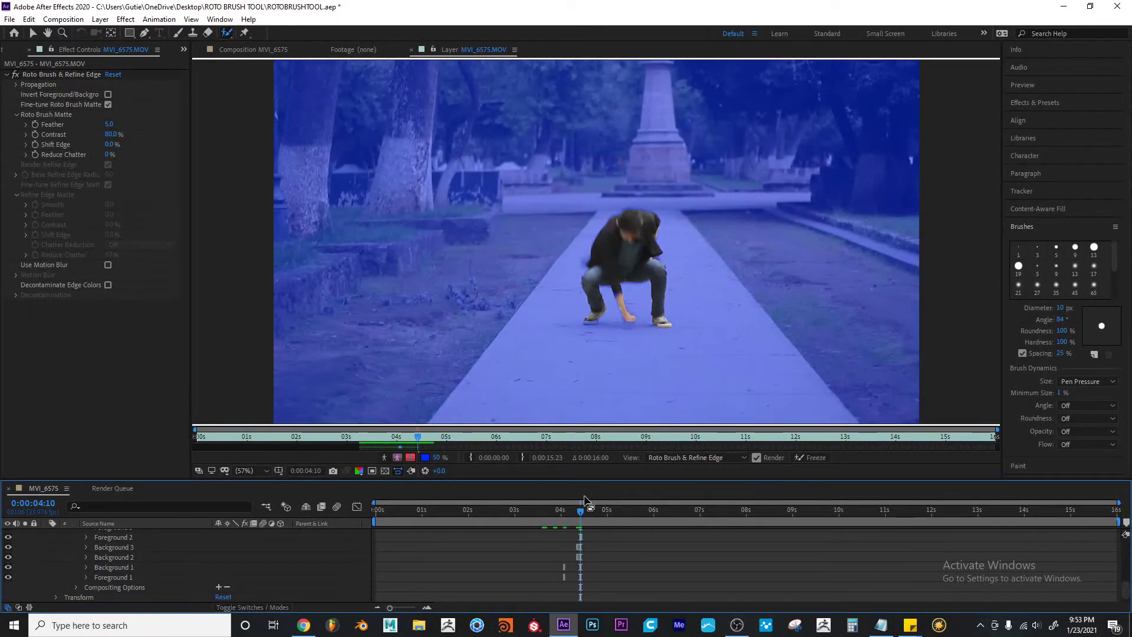
Advance to 0:00:04:12 and add foreground strokes over the missing parts of the man's left-hand shoe
key("Page_Down")
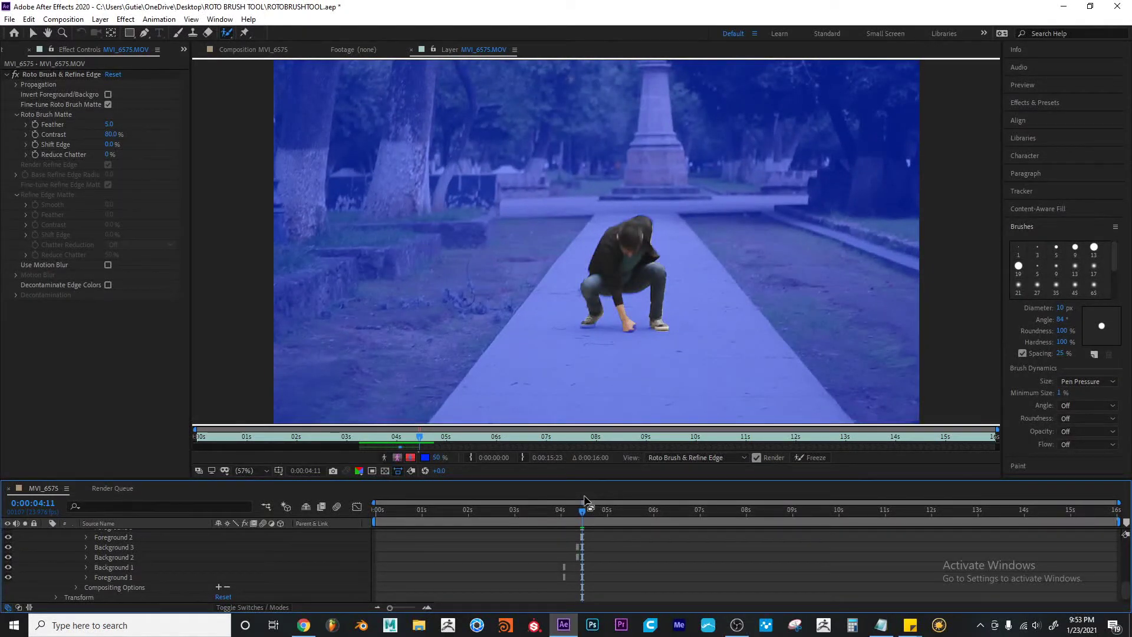
key("Page_Down")
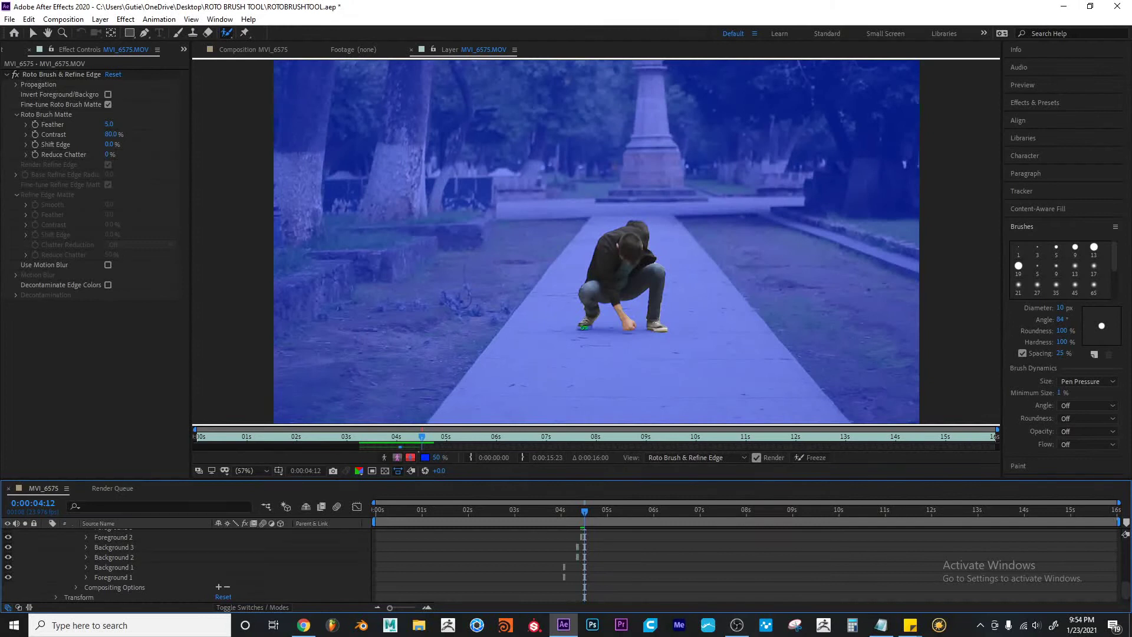
left_click(584, 327)
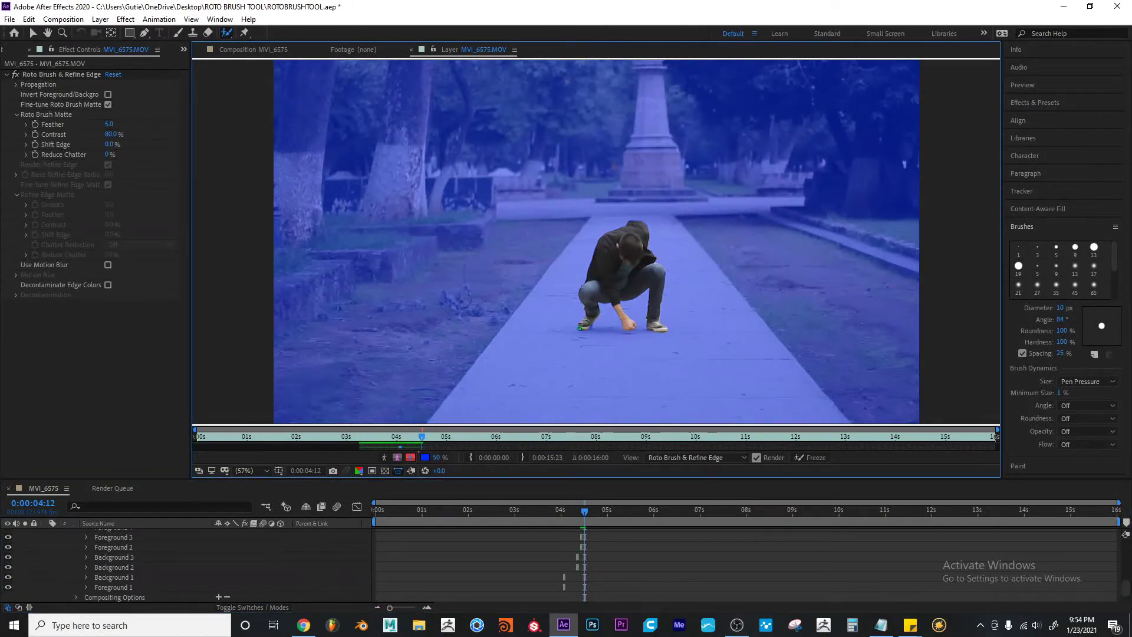
left_click(584, 325)
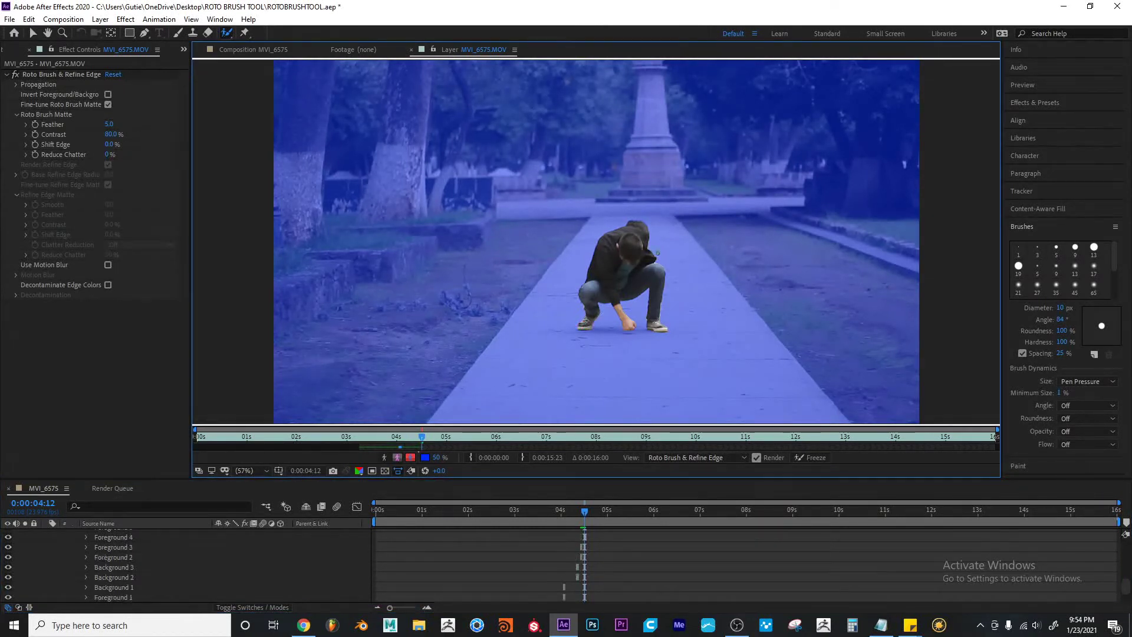
Play the layer forward to 0:00:09:10 to propagate the corrected matte, and stop there
key("space")
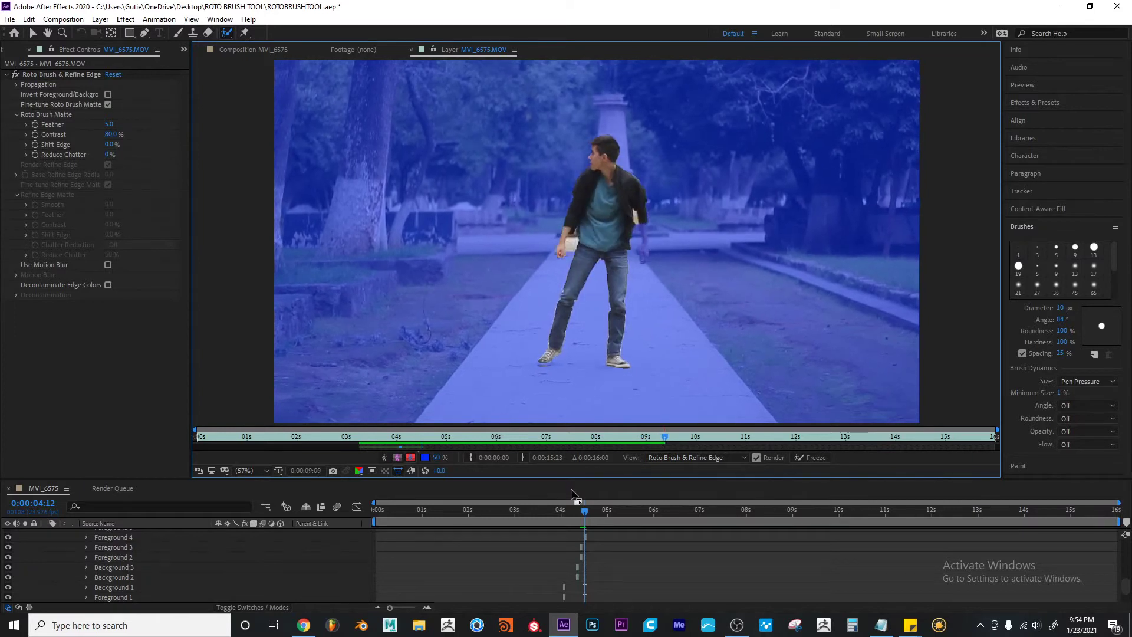
key("space")
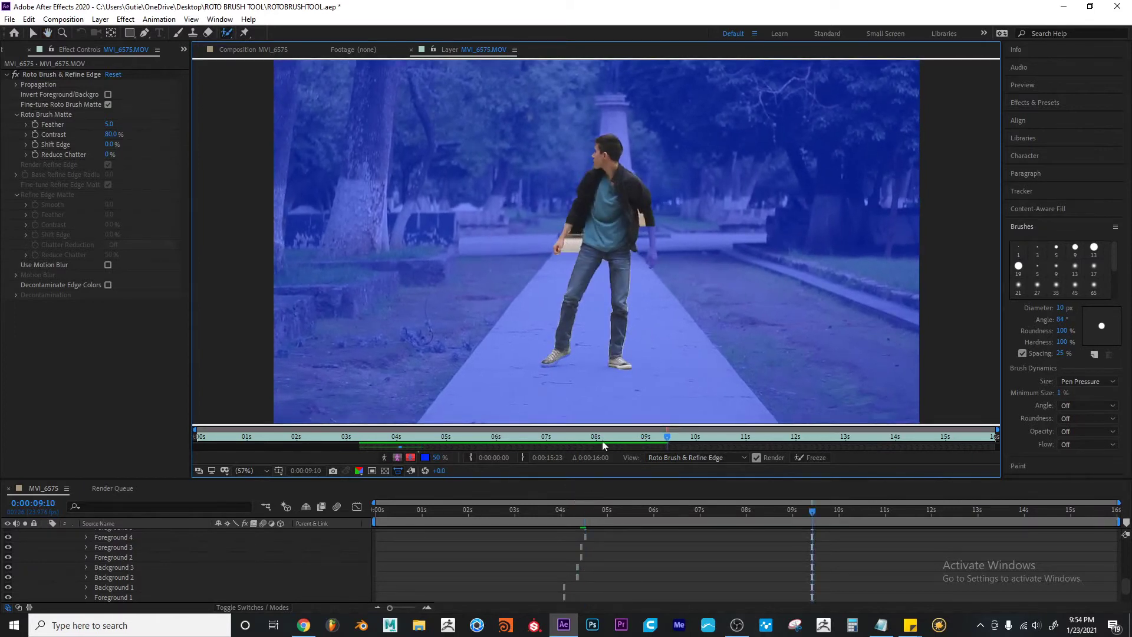
Go back to 0:00:09:06 and paint a background stroke over the gap between the man's forearm and waist
left_click(665, 437)
left_click_drag(665, 437, 661, 437)
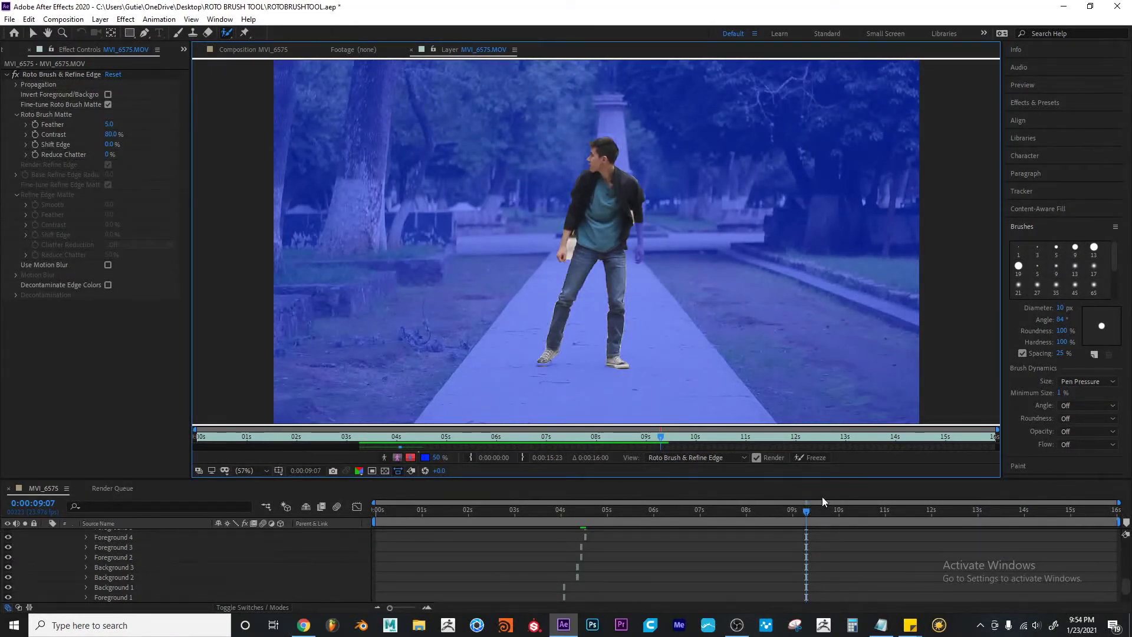
key("Page_Up")
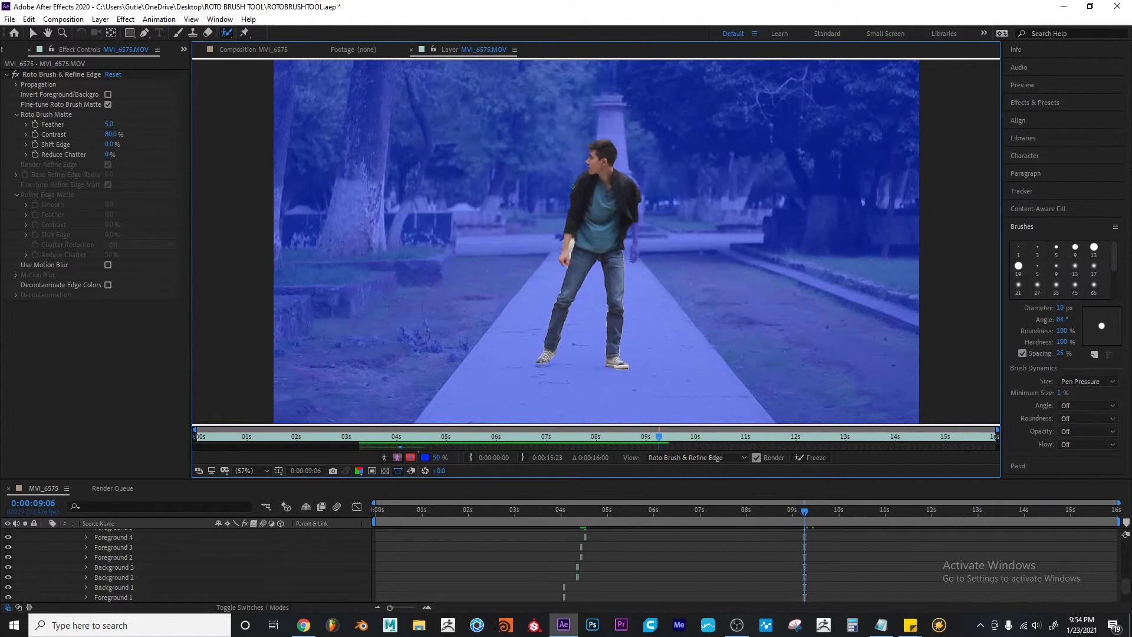
left_click(571, 243)
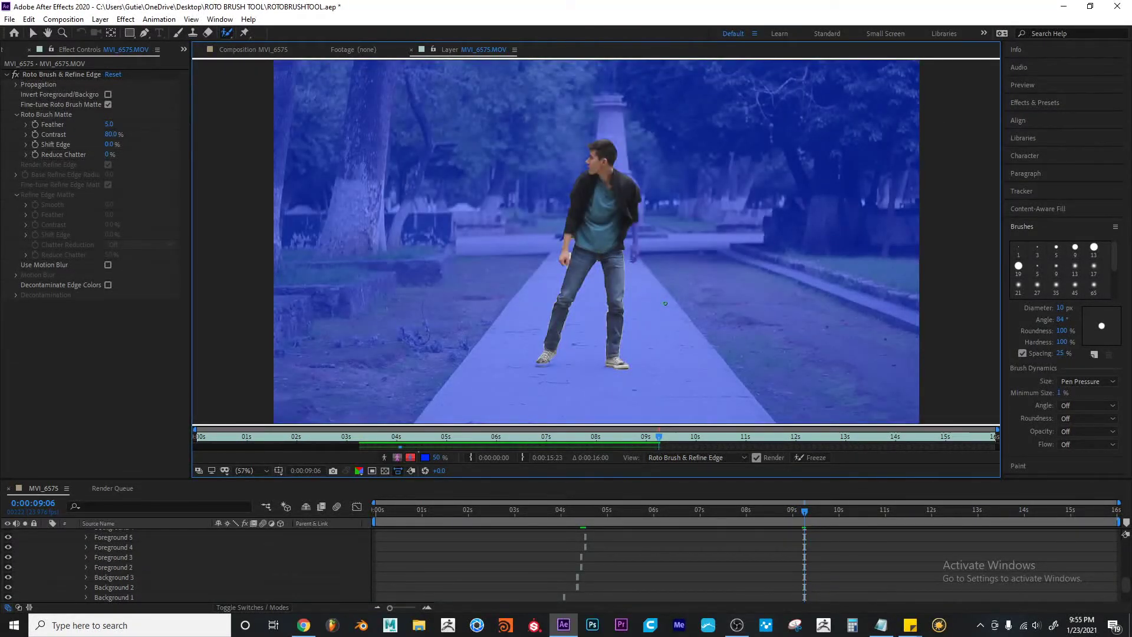
Play on past the corrected frame, settle on 0:00:09:12 and paint a background stroke over the gap between the man's left-hand forearm and waist
key("space")
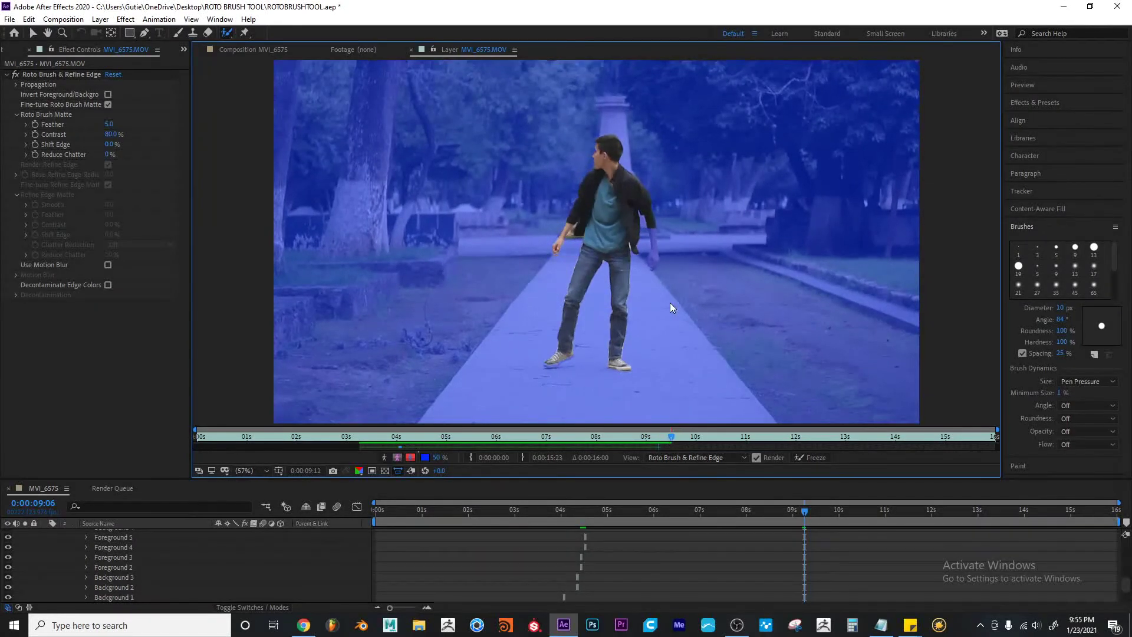
key("space")
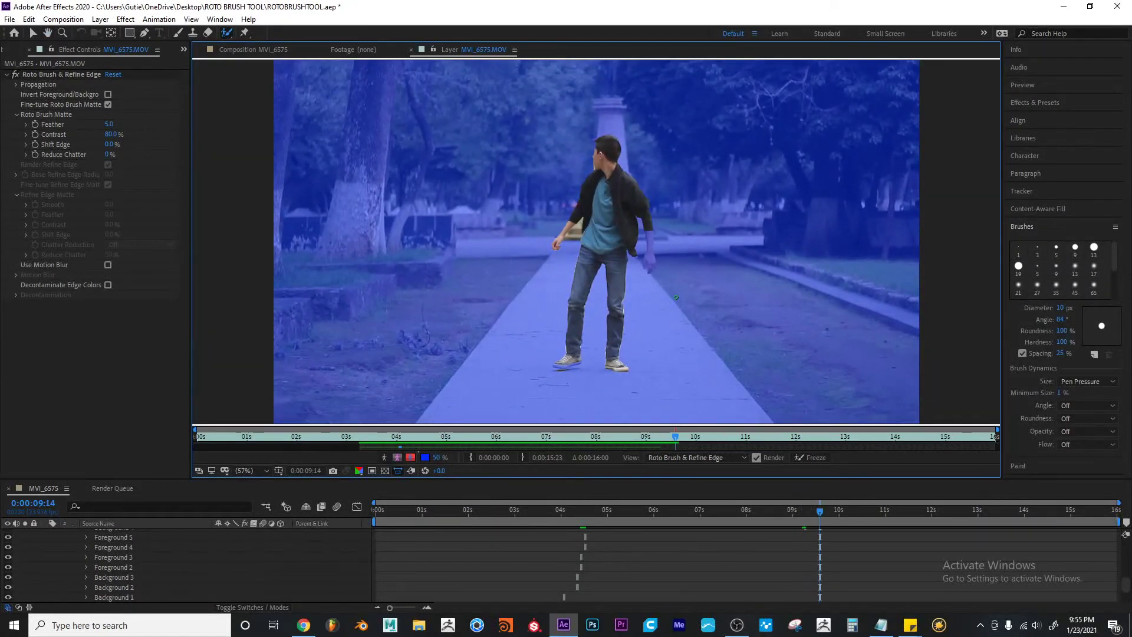
key("Page_Up")
key("Page_Up")
key("Page_Up")
key("Page_Up")
key("Page_Up")
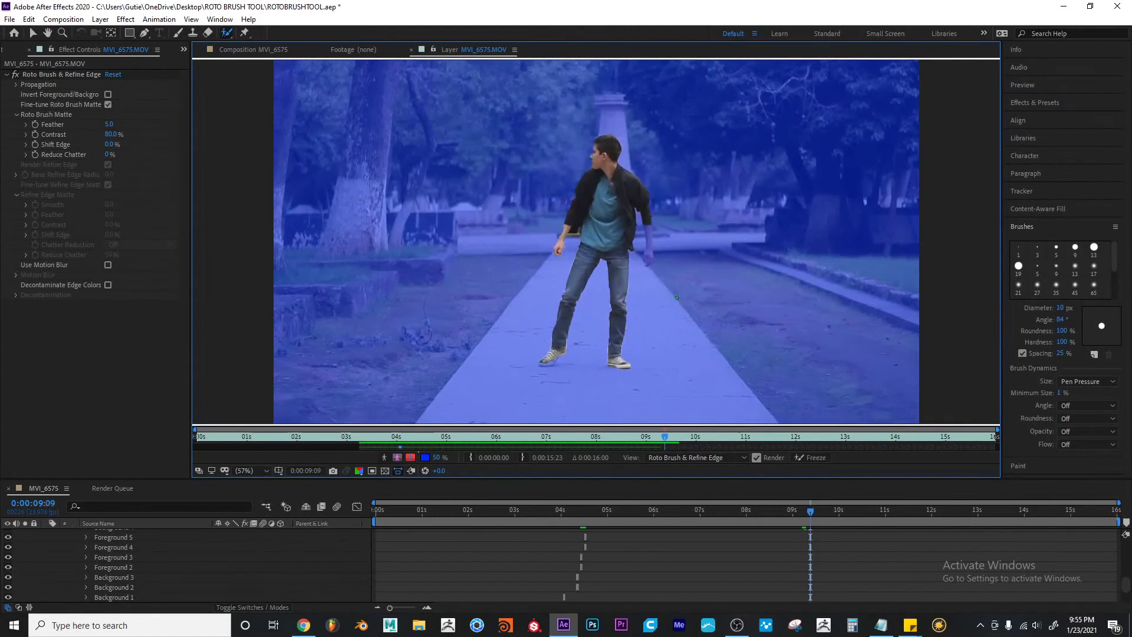
key("Page_Down")
key("Page_Down")
key("Page_Down")
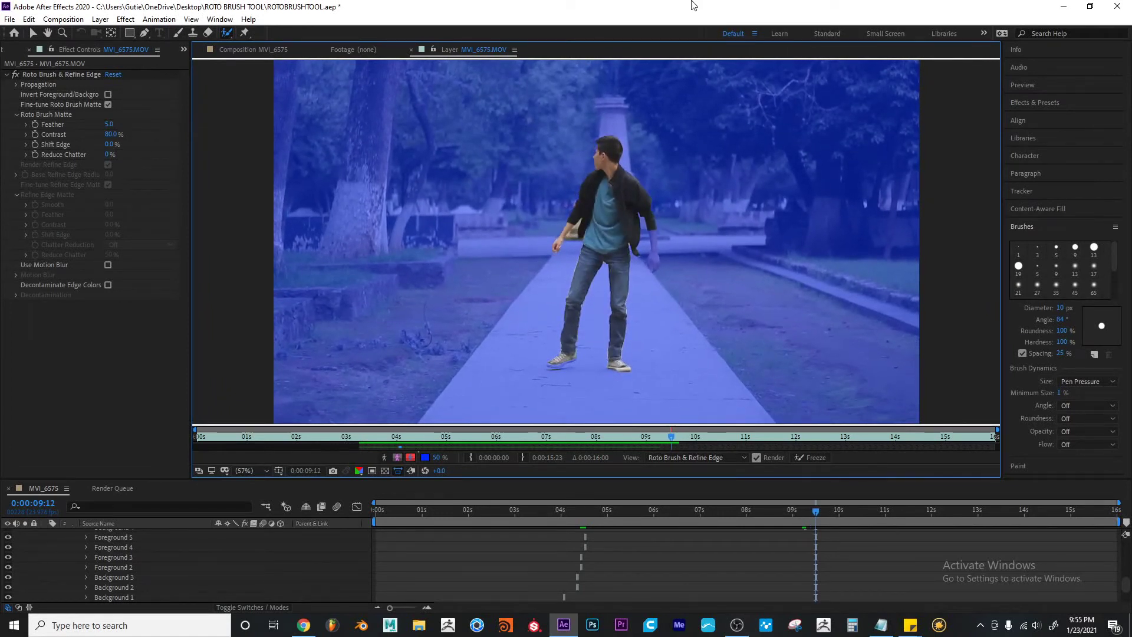
left_click(573, 230, "alt")
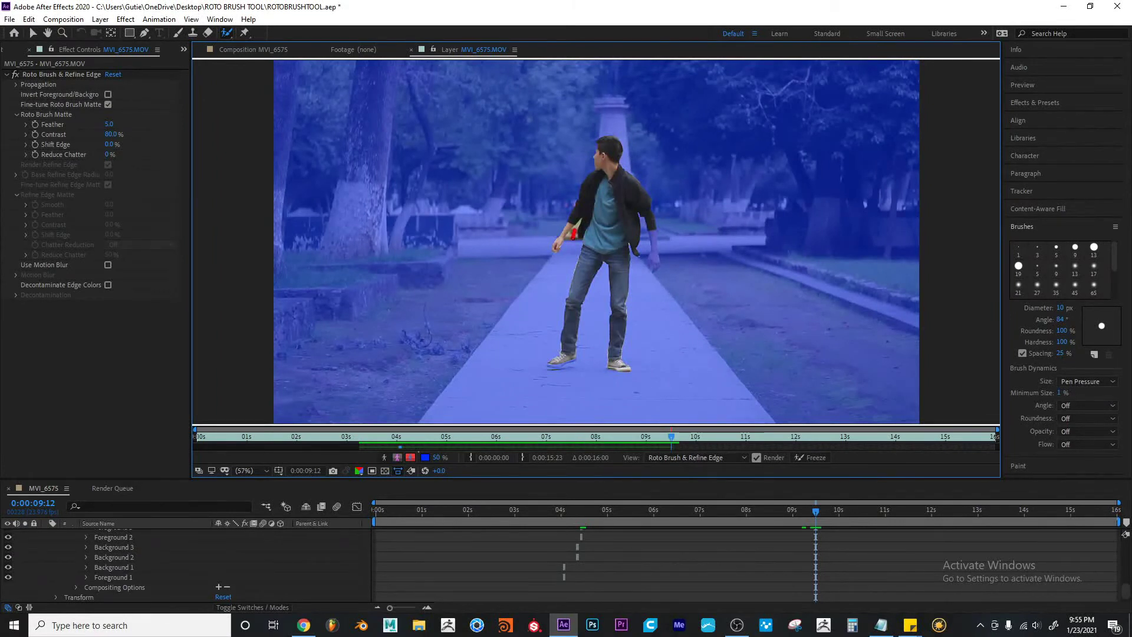
Add the man's right-hand forearm and hand with foreground strokes at 0:00:09:12, and exclude the gap beside his waist with a background stroke
left_click_drag(581, 239, 619, 242)
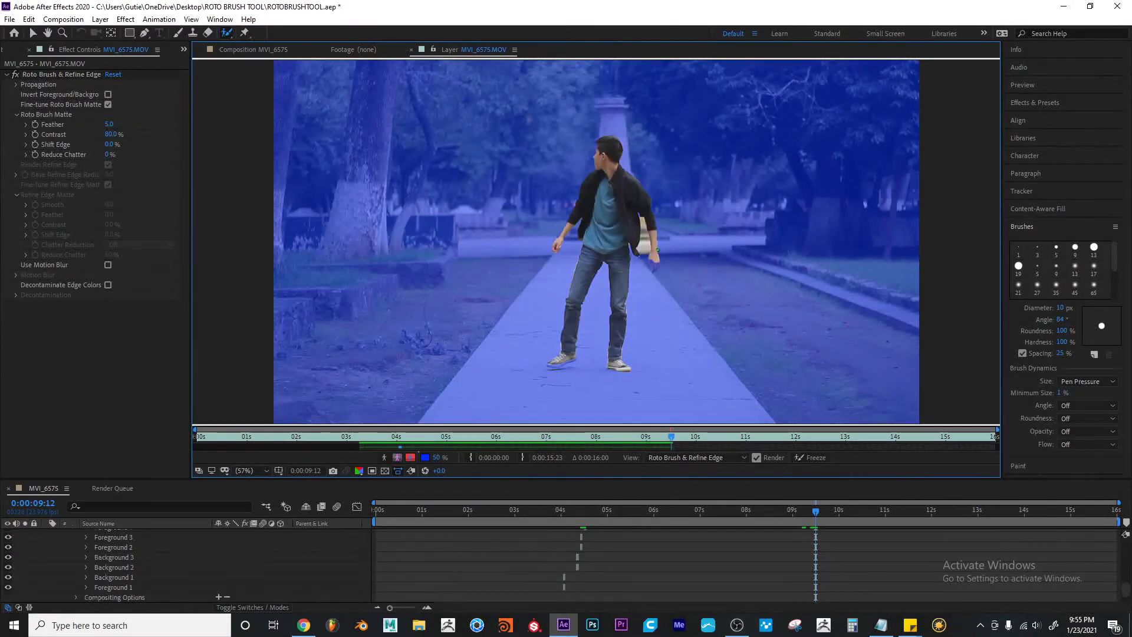
left_click_drag(655, 253, 655, 256)
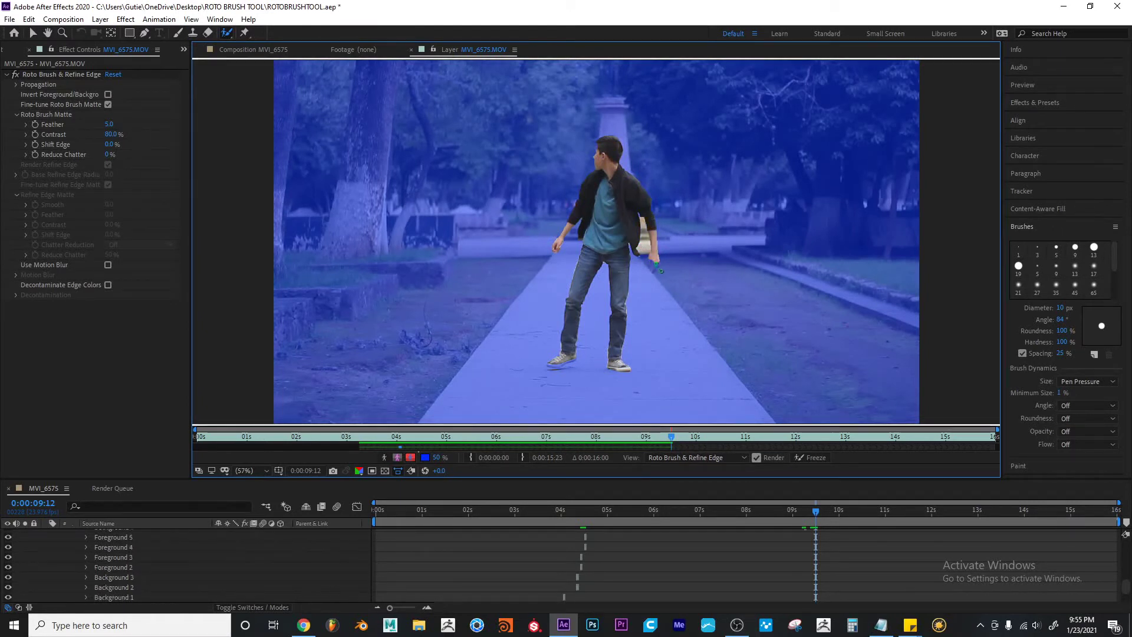
left_click_drag(644, 252, 643, 262)
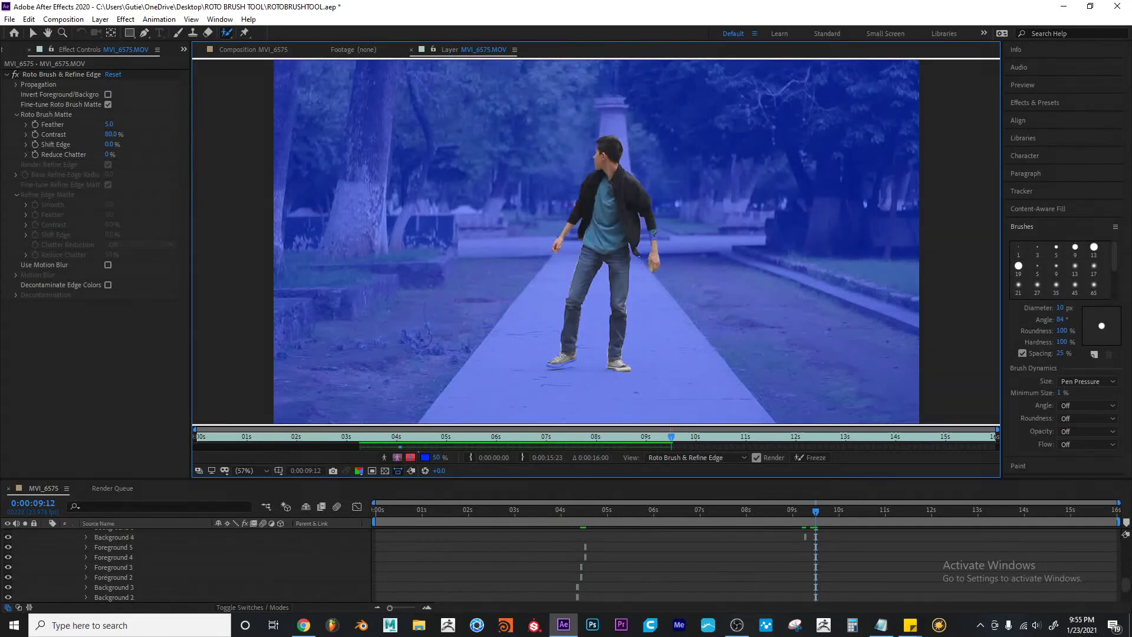
left_click_drag(653, 235, 655, 243)
Move to 0:00:09:16 and correct the left-hand forearm and shoe with foreground strokes and the forearm gap with a background stroke
key("Page_Down")
key("Page_Down")
key("Page_Down")
key("Page_Down")
key("Page_Down")
key("Page_Down")
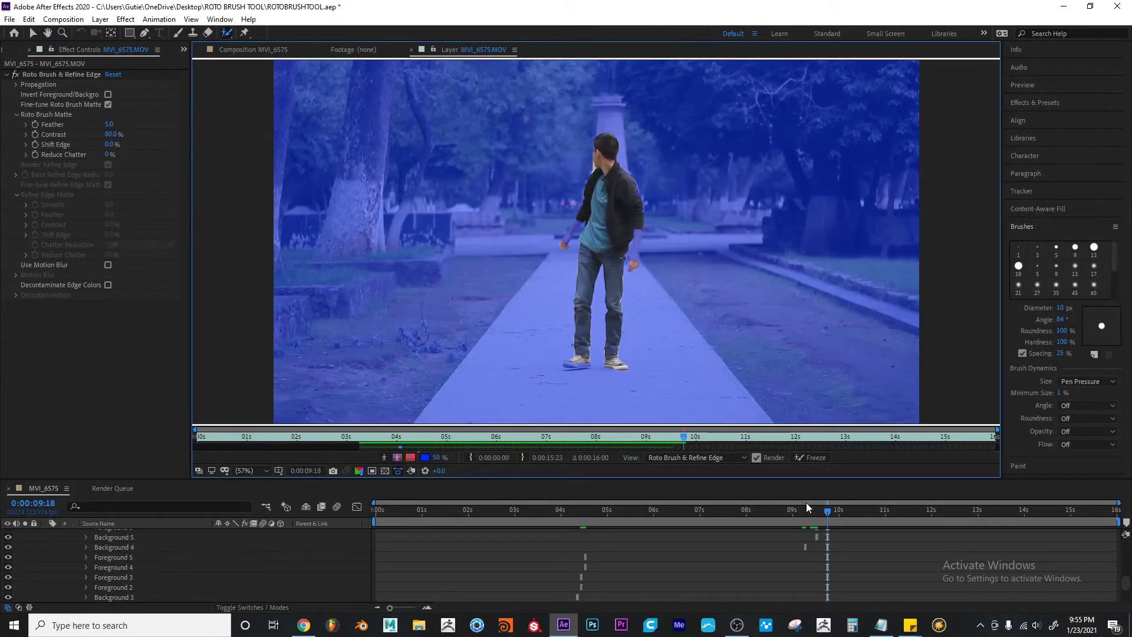
key("Page_Up")
key("Page_Up")
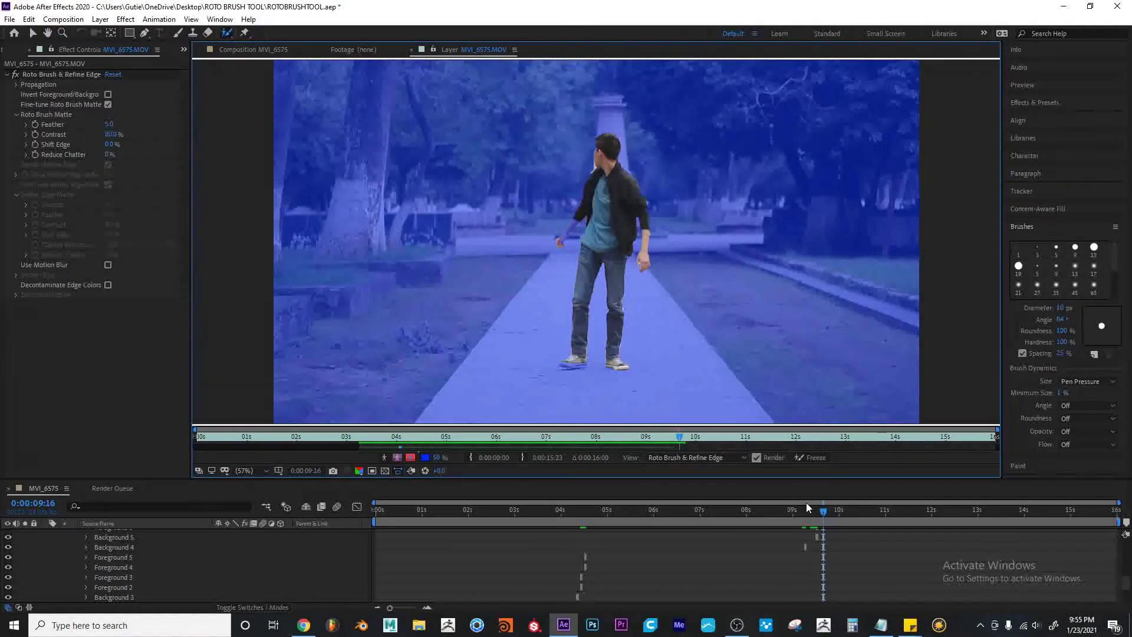
key("Page_Up")
left_click_drag(561, 242, 573, 225)
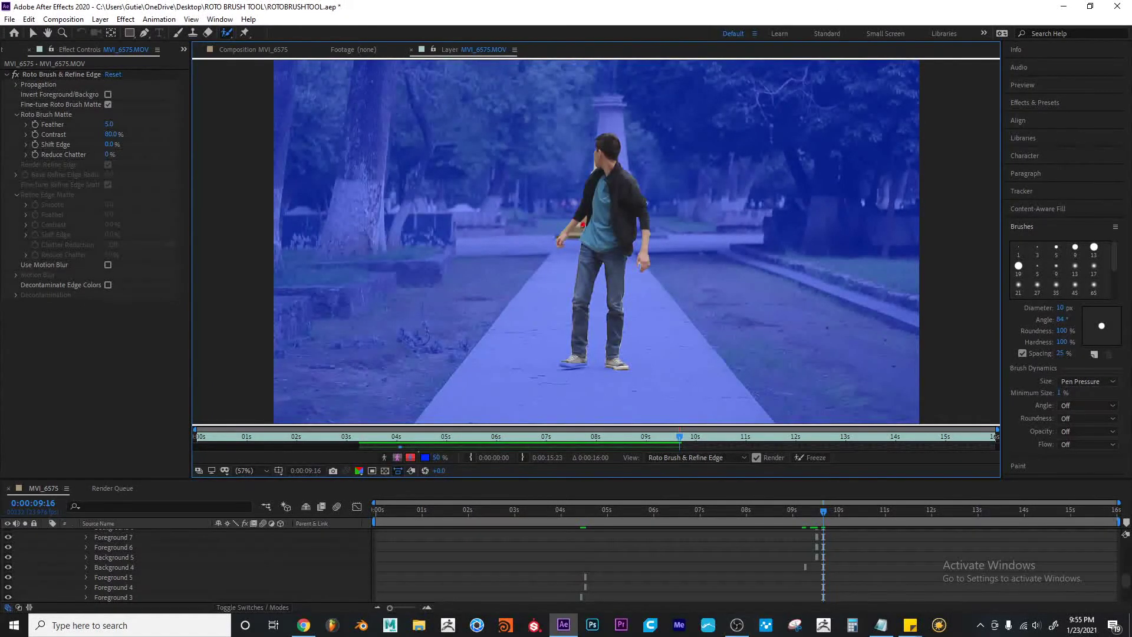
left_click_drag(581, 226, 579, 230)
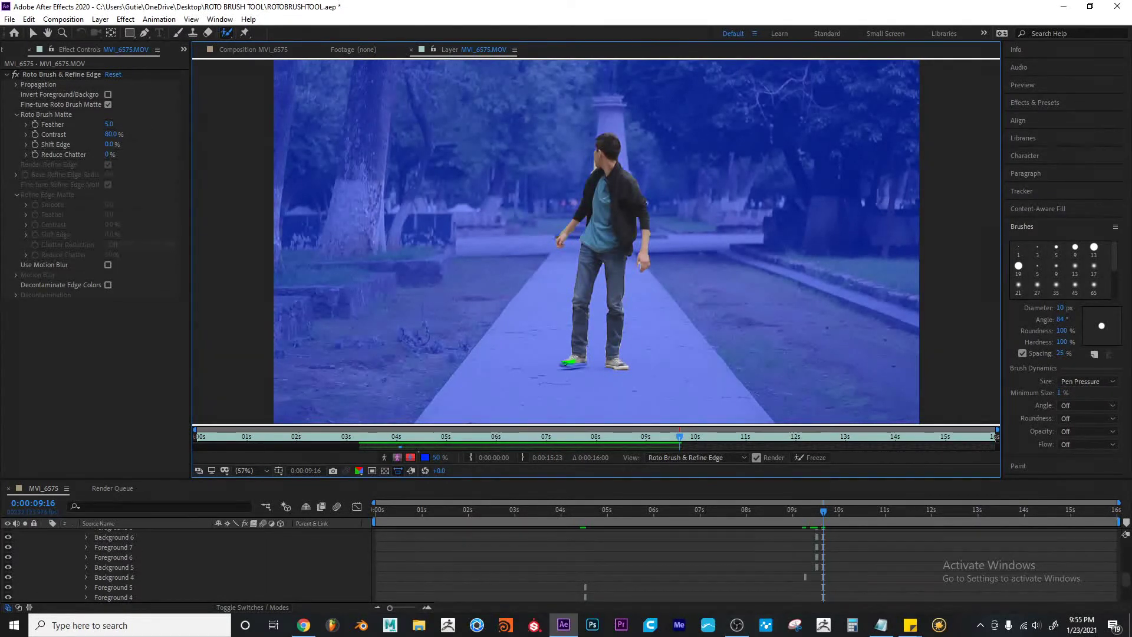
left_click_drag(567, 362, 565, 366)
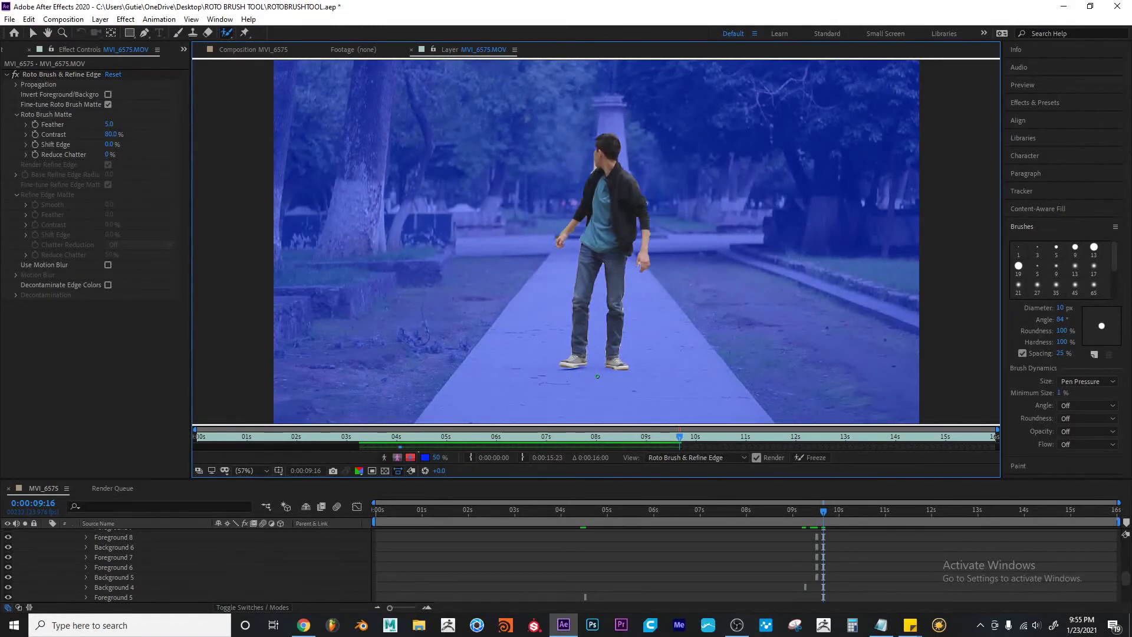
Advance to 0:00:09:17, add both of the man's forearms with foreground strokes and exclude the gap beside the right-hand one
key("Page_Down")
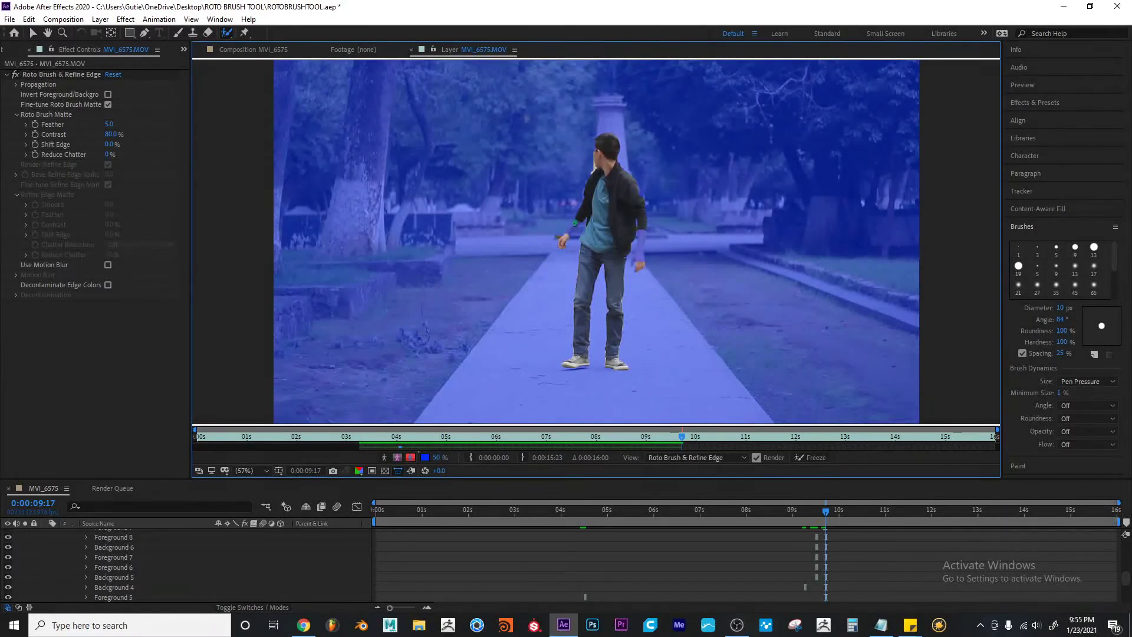
left_click_drag(575, 223, 584, 228)
left_click_drag(639, 254, 639, 255)
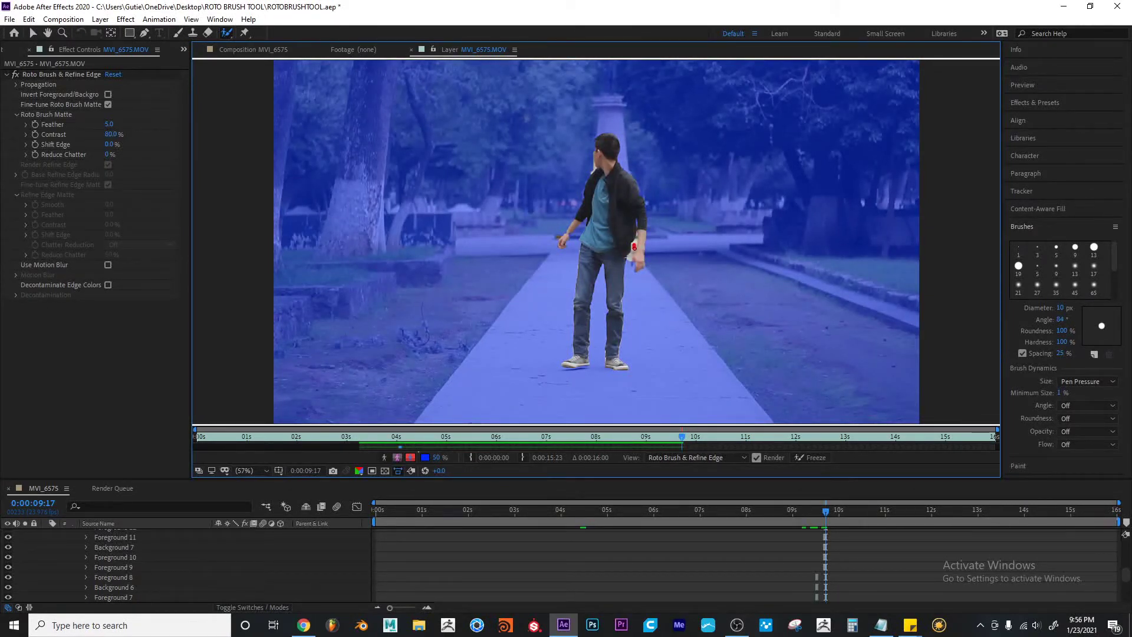
mouse_move(635, 244)
left_mouse_down()
mouse_move(656, 272)
mouse_move(632, 258)
left_mouse_up()
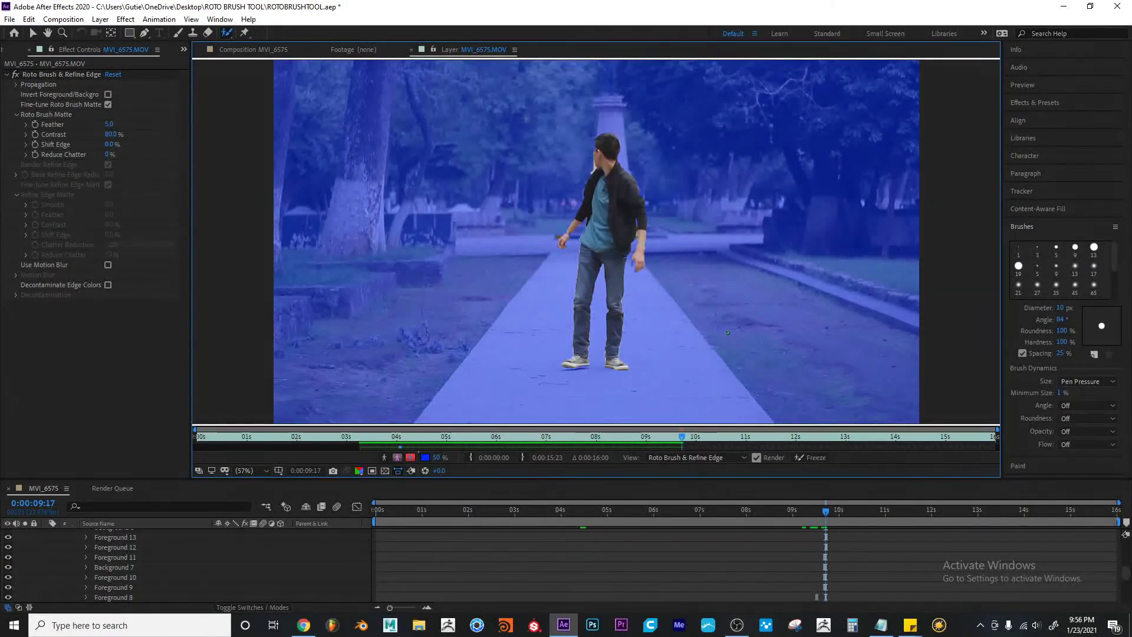
Check the frames up to 0:00:09:21, return to 0:00:09:18 and correct the left-hand forearm and the gap at its inner side
key("Page_Down")
key("Page_Down")
key("Page_Down")
key("Page_Down")
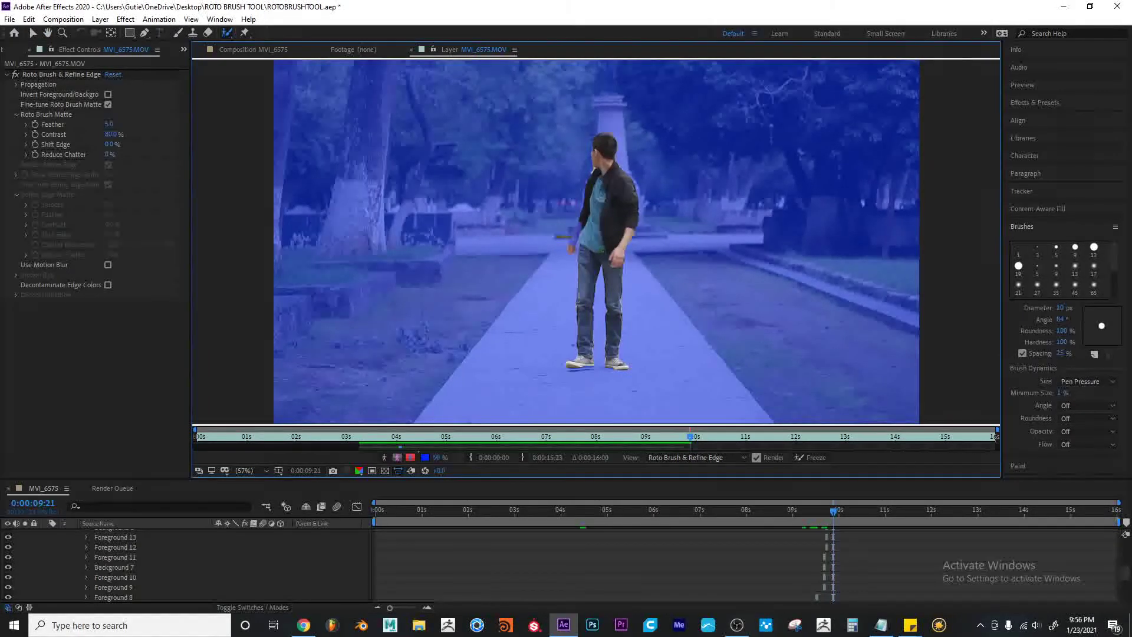
key("Page_Up")
key("Page_Up")
key("Page_Up")
key("Page_Up")
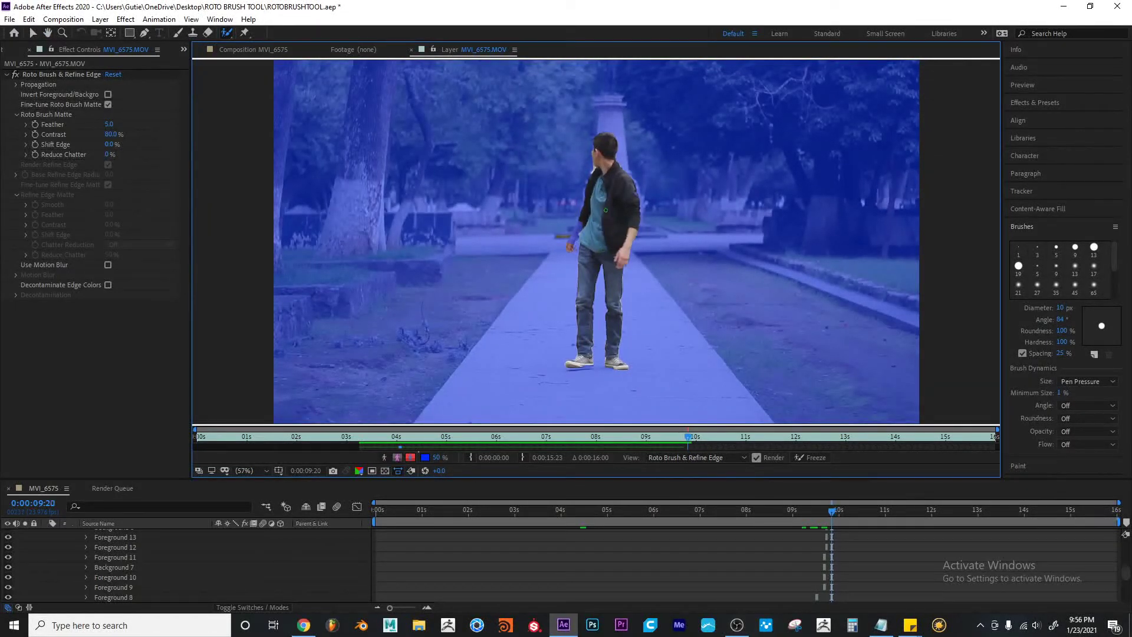
key("Page_Down")
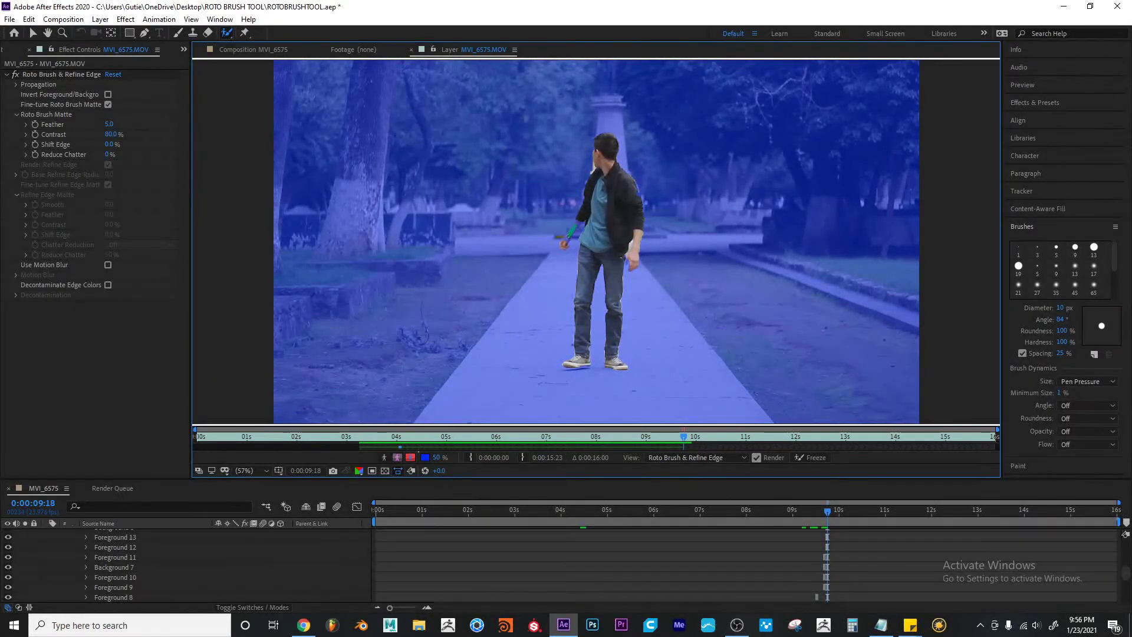
left_click_drag(570, 232, 582, 228)
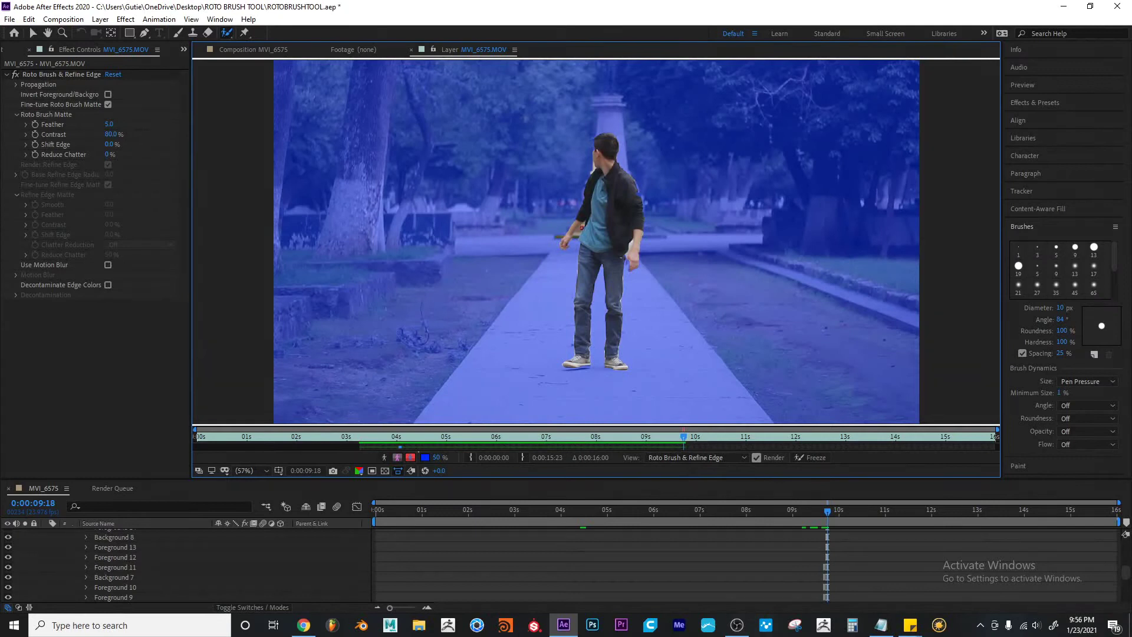
left_click(601, 287)
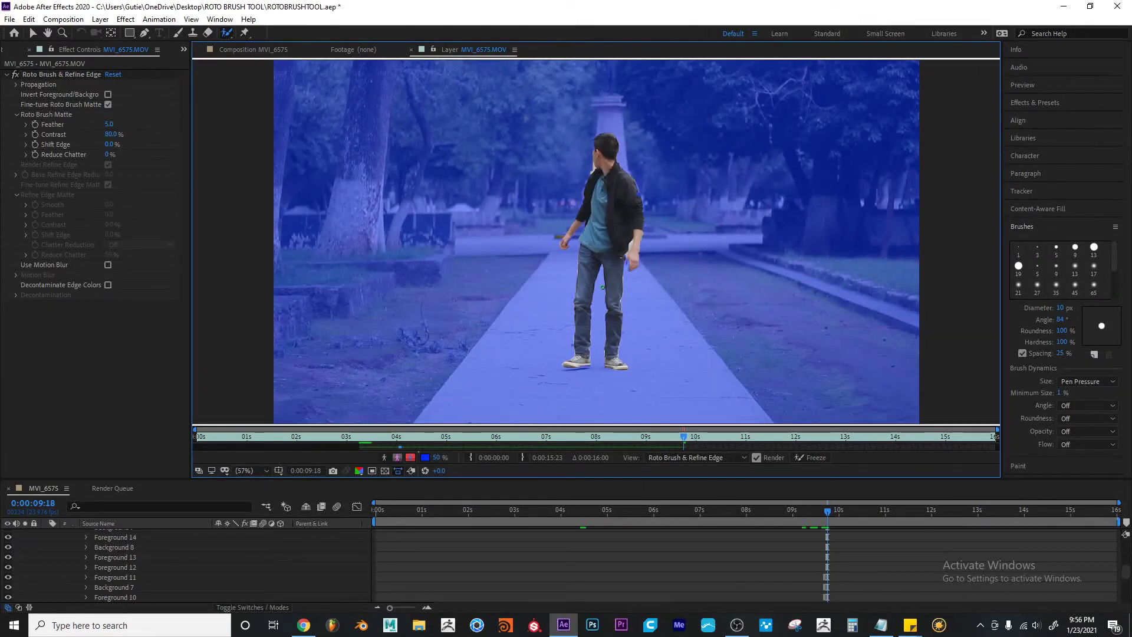
Advance to 0:00:10:02 and add the missing left-hand forearm to the matte with a foreground stroke
key("Page_Down")
key("Page_Down")
key("Page_Down")
key("Page_Down")
key("Page_Down")
key("Page_Down")
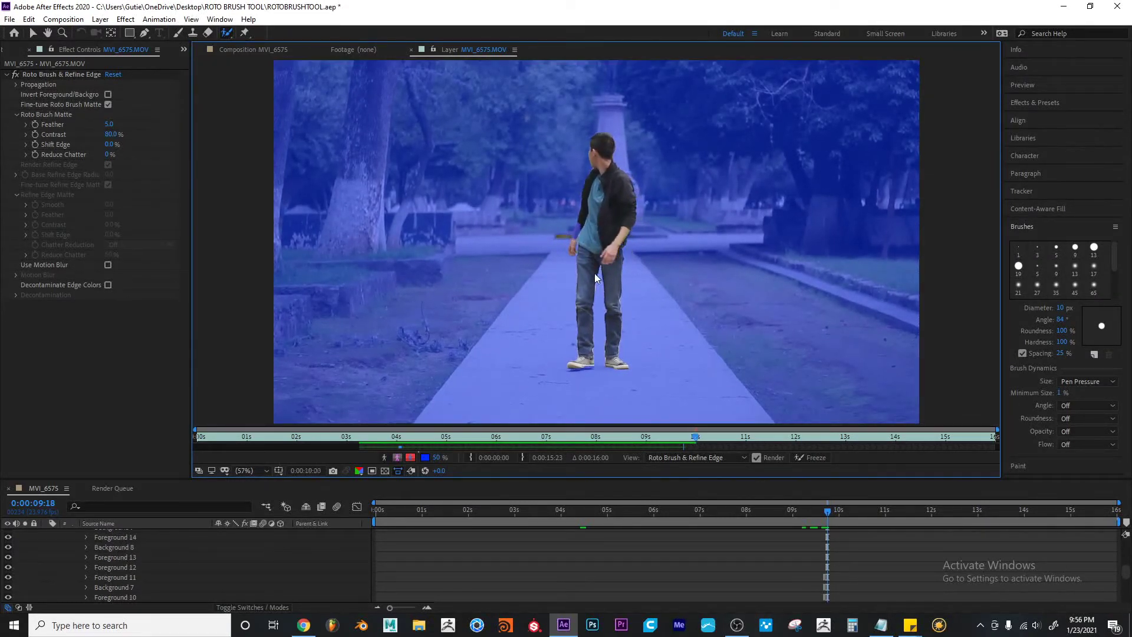
key("Page_Down")
key("Page_Down")
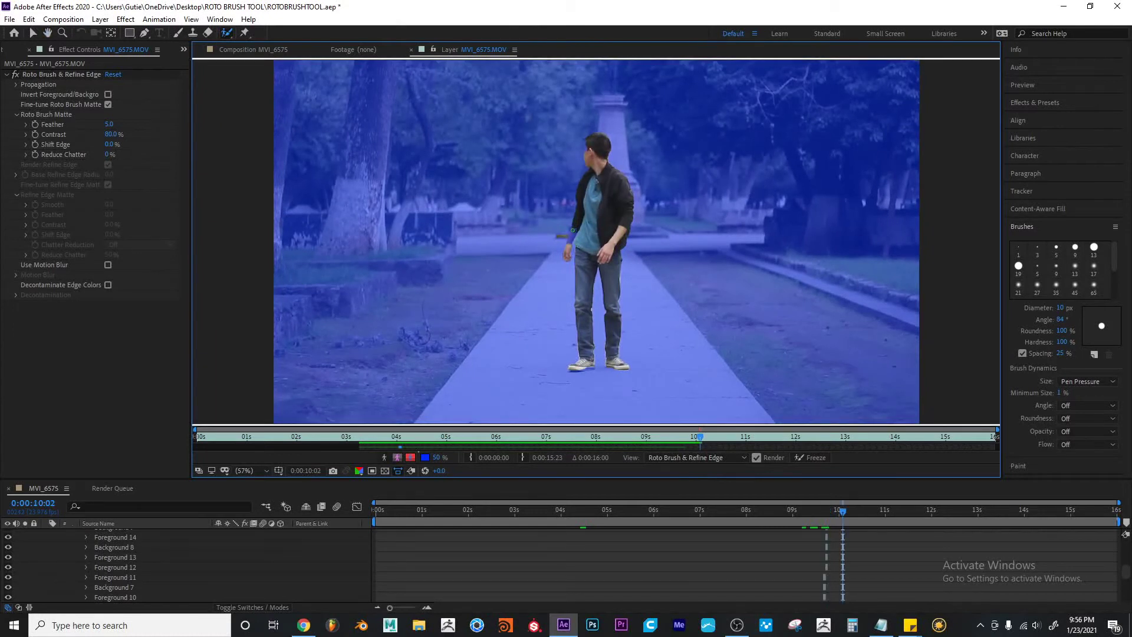
key("Page_Down")
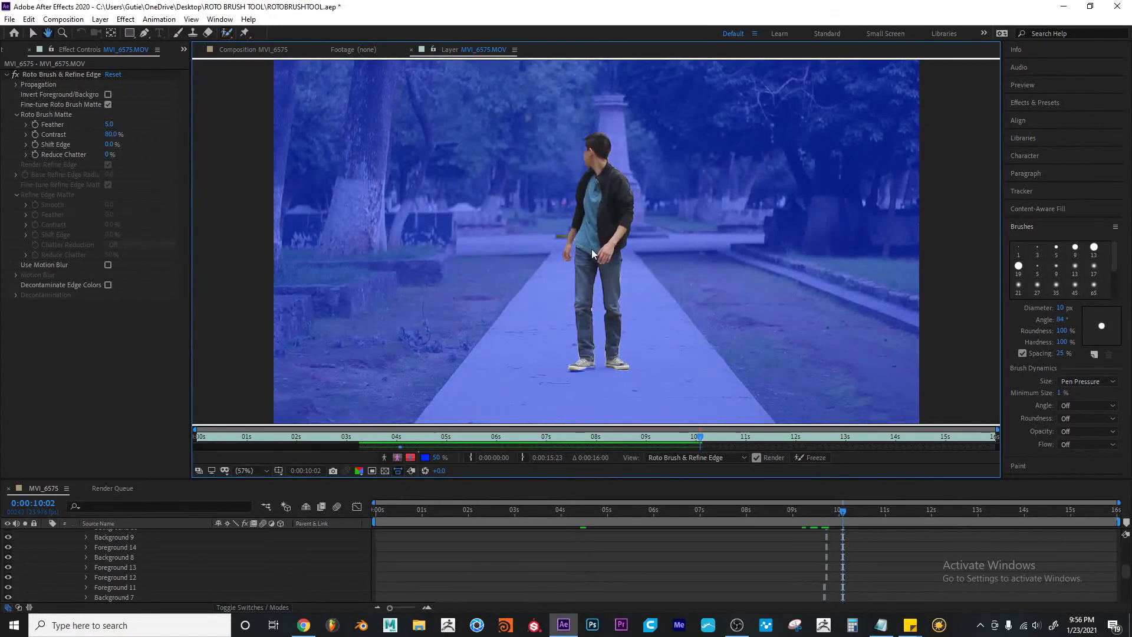
Step forward to 0:00:10:06 and return to 0:00:10:04 to check the matte around the man's left-hand arm
key("Page_Down")
key("Page_Down")
key("Page_Down")
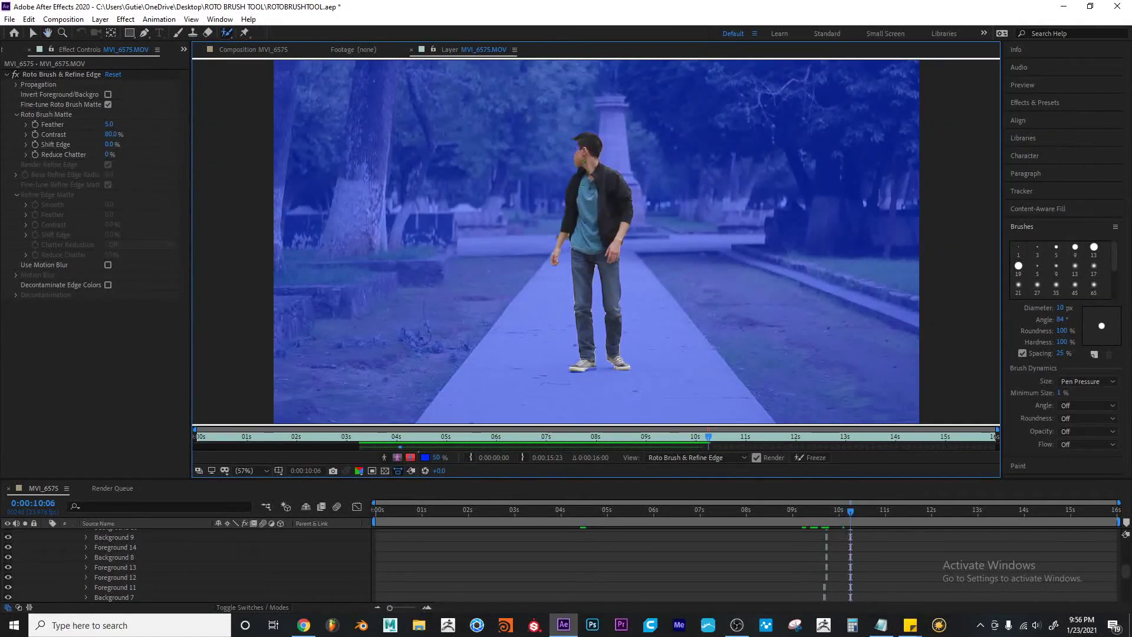
mouse_move(708, 435)
left_mouse_down()
mouse_move(692, 436)
mouse_move(705, 435)
left_mouse_up()
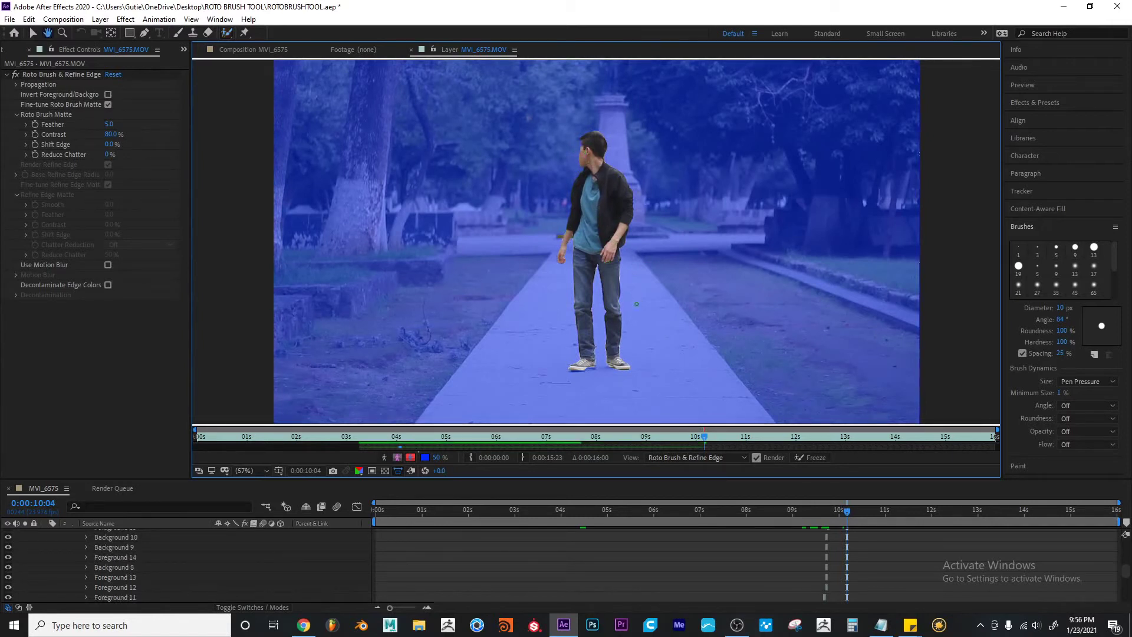
Propagate the matte forward to 0:00:11:18 and paint a background stroke over the pavement patch between the man's feet
key("Page_Down")
key("Page_Down")
key("Page_Down")
key("Page_Down")
key("Page_Down")
key("Page_Down")
key("Page_Down")
key("Page_Down")
key("Page_Down")
key("Page_Down")
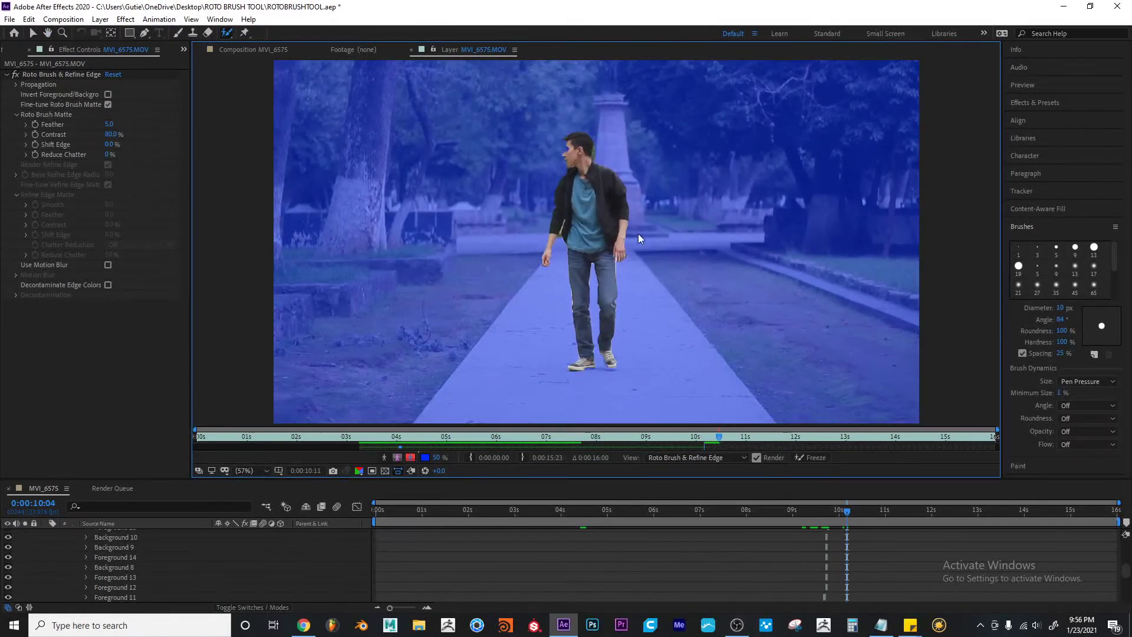
key("Page_Down")
key("Page_Down")
key("Page_Down")
key("Page_Down")
key("Page_Down")
key("Page_Down")
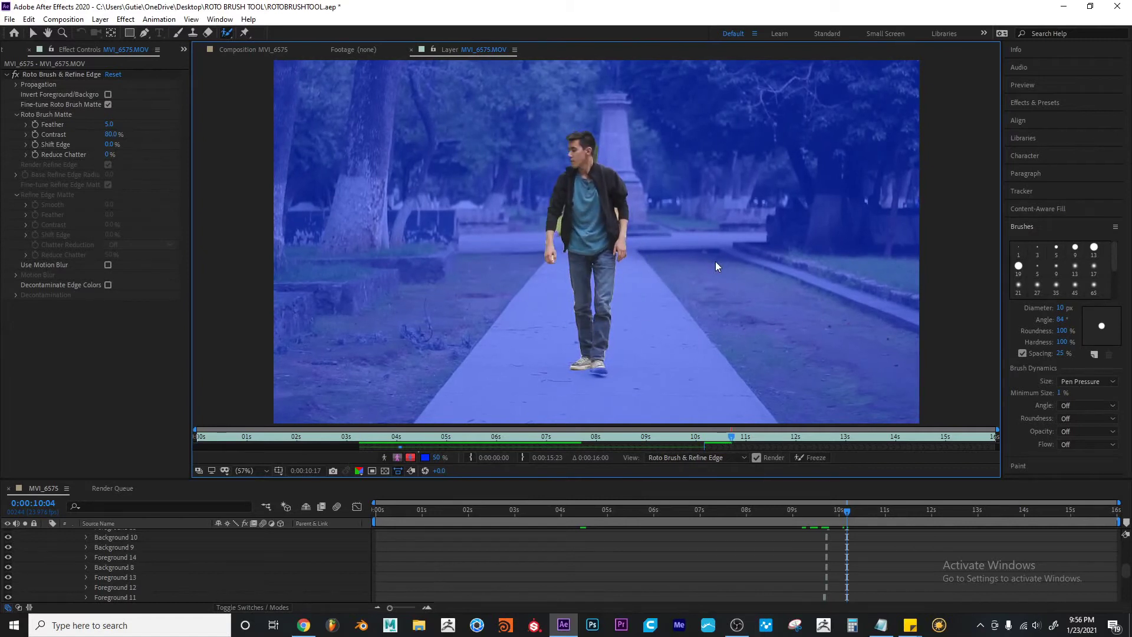
key("Page_Down")
key("Page_Down")
key("Page_Down")
key("Page_Down")
key("Page_Down")
key("Page_Down")
key("Page_Down")
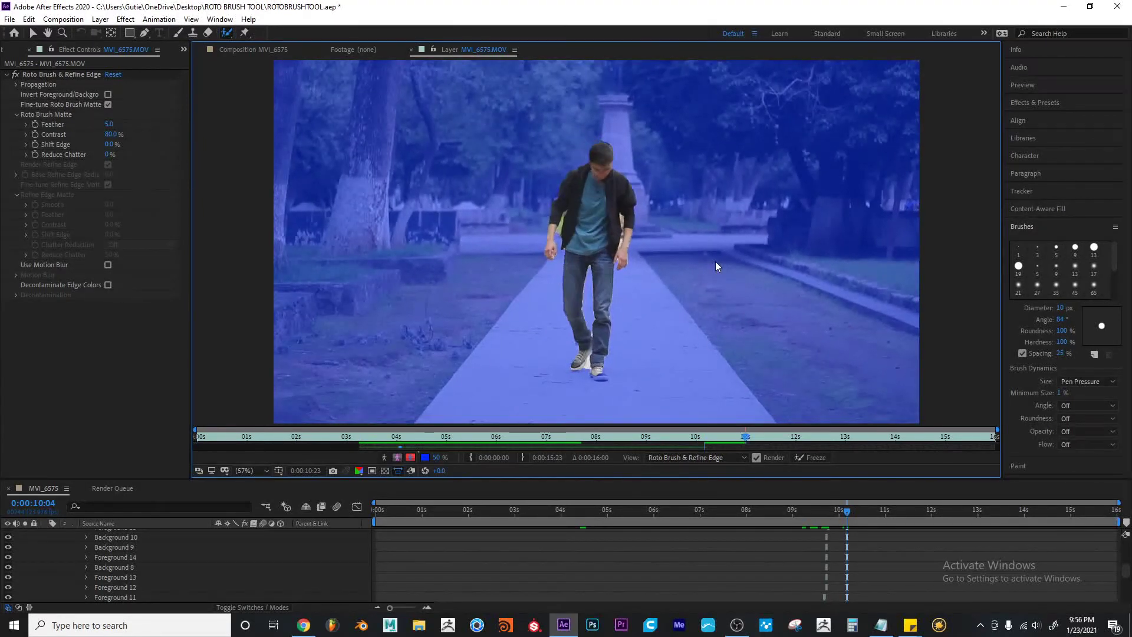
key("Page_Down")
key("Page_Down")
key("Page_Down")
key("Page_Down")
key("Page_Down")
key("Page_Down")
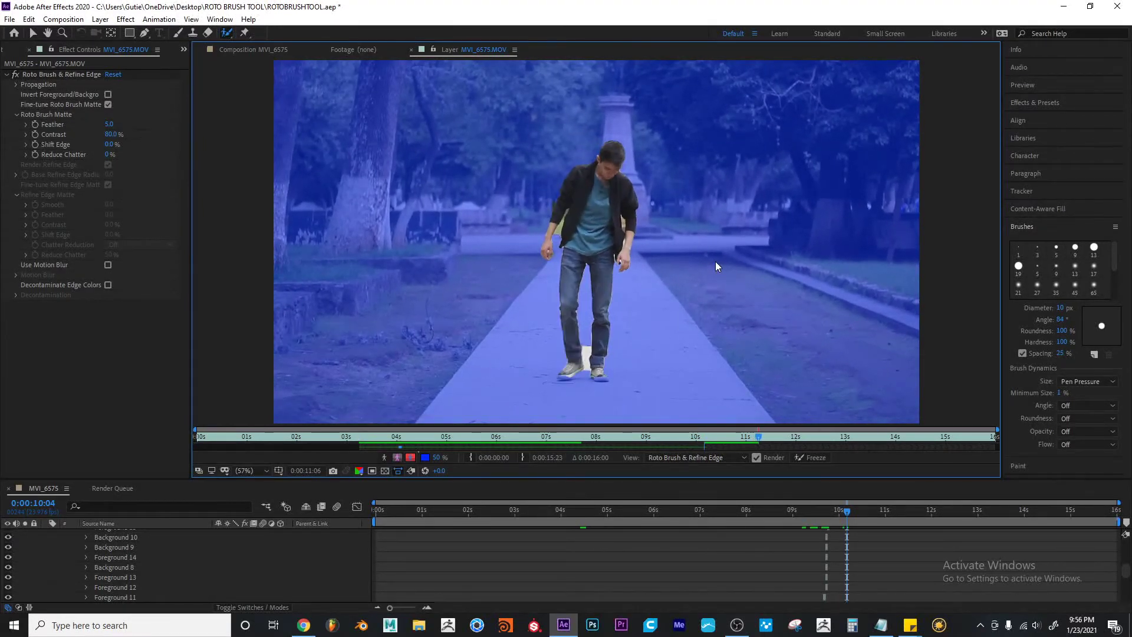
key("Page_Down")
key("Page_Down")
key("Page_Down")
key("Page_Down")
key("Page_Down")
key("Page_Down")
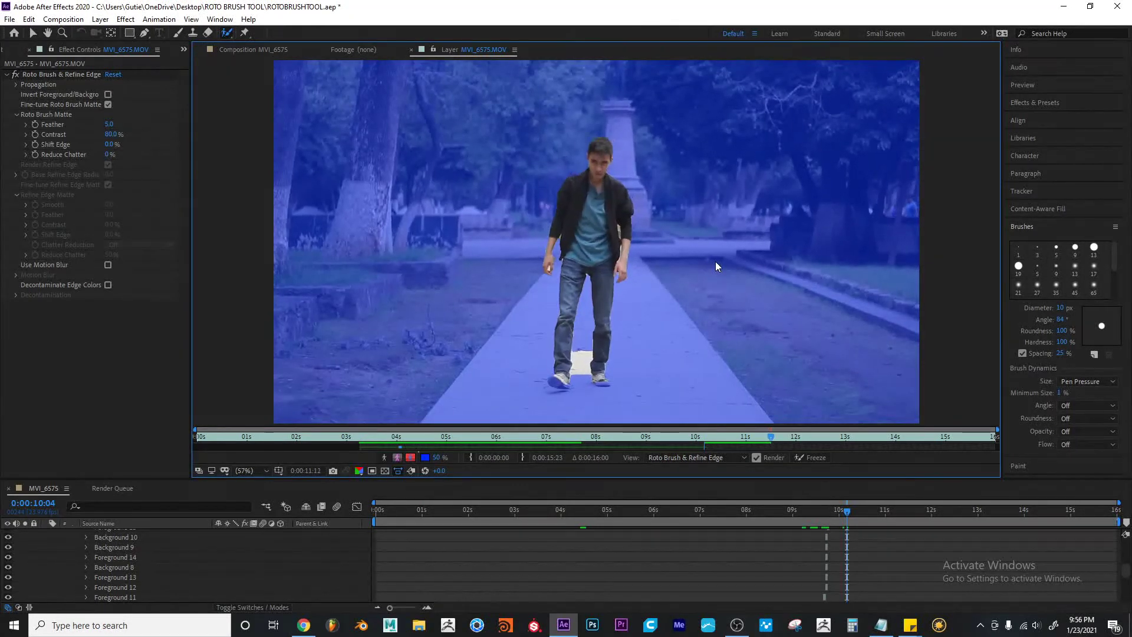
key("Page_Down")
key("Page_Down")
key("Page_Down")
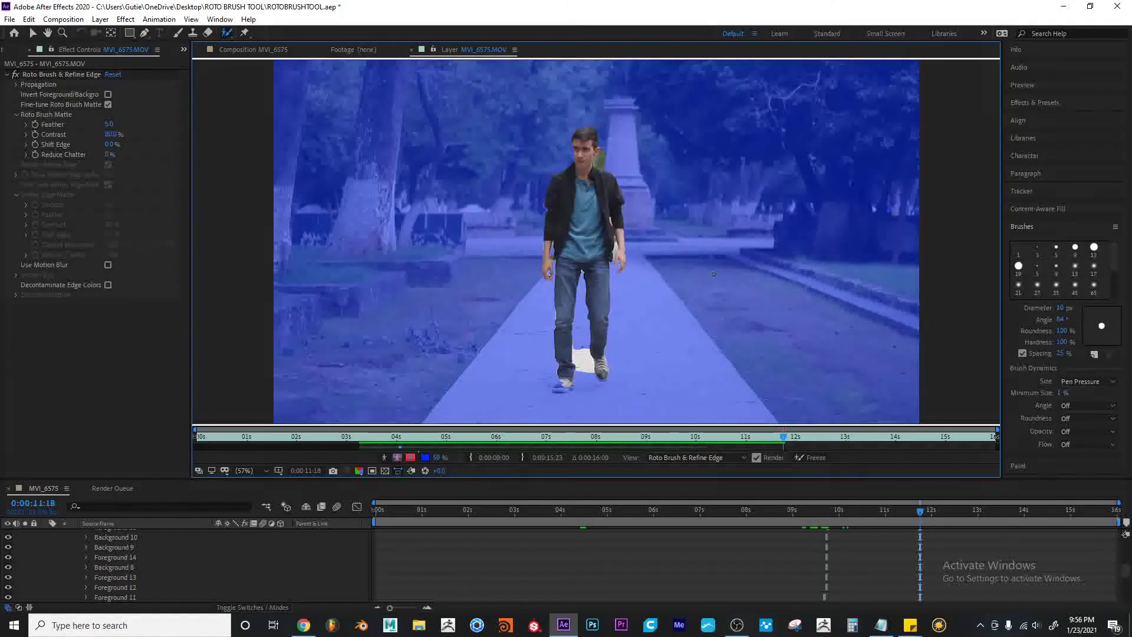
left_click_drag(583, 352, 582, 364)
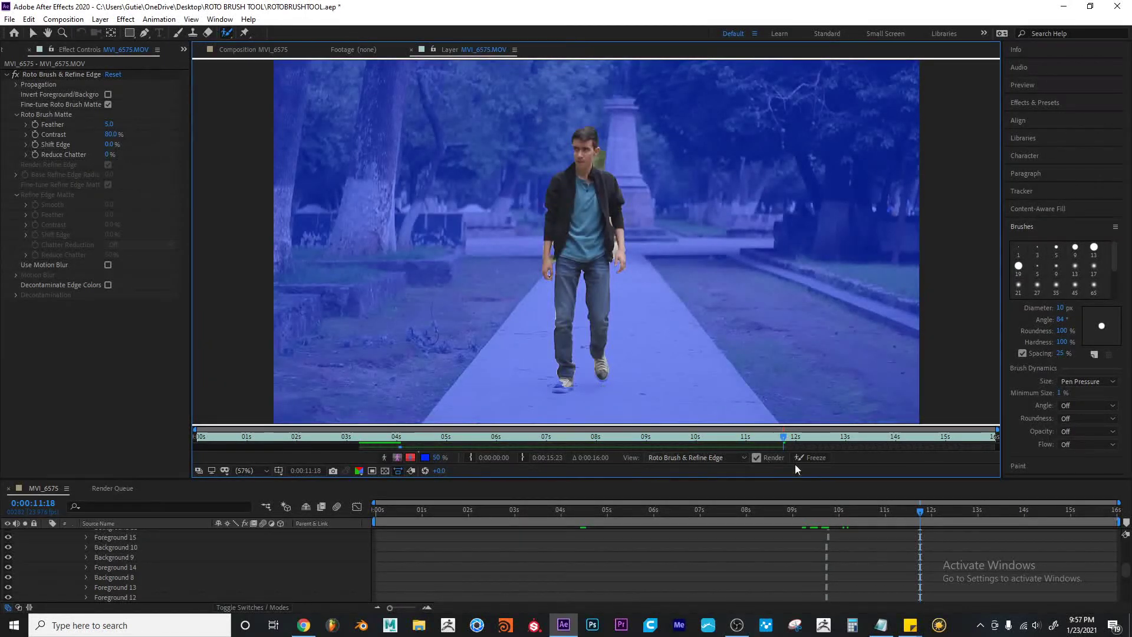
Go back to 0:00:10:14 and add the missing sole of the man's front shoe with a foreground stroke
left_click(907, 506)
left_click_drag(907, 506, 866, 508)
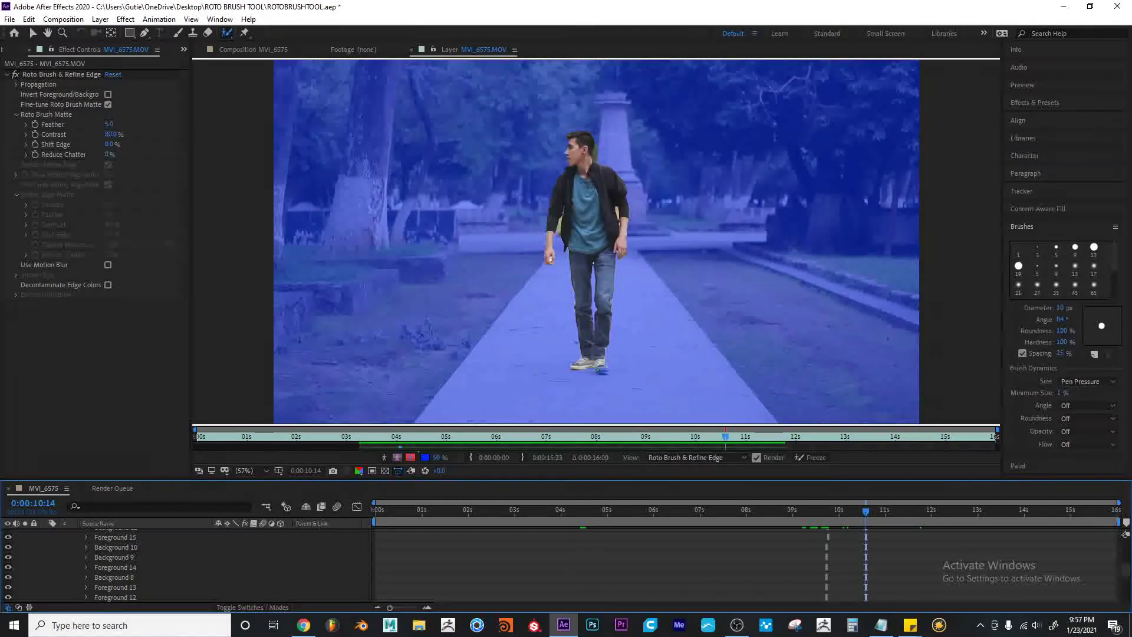
left_click(701, 438)
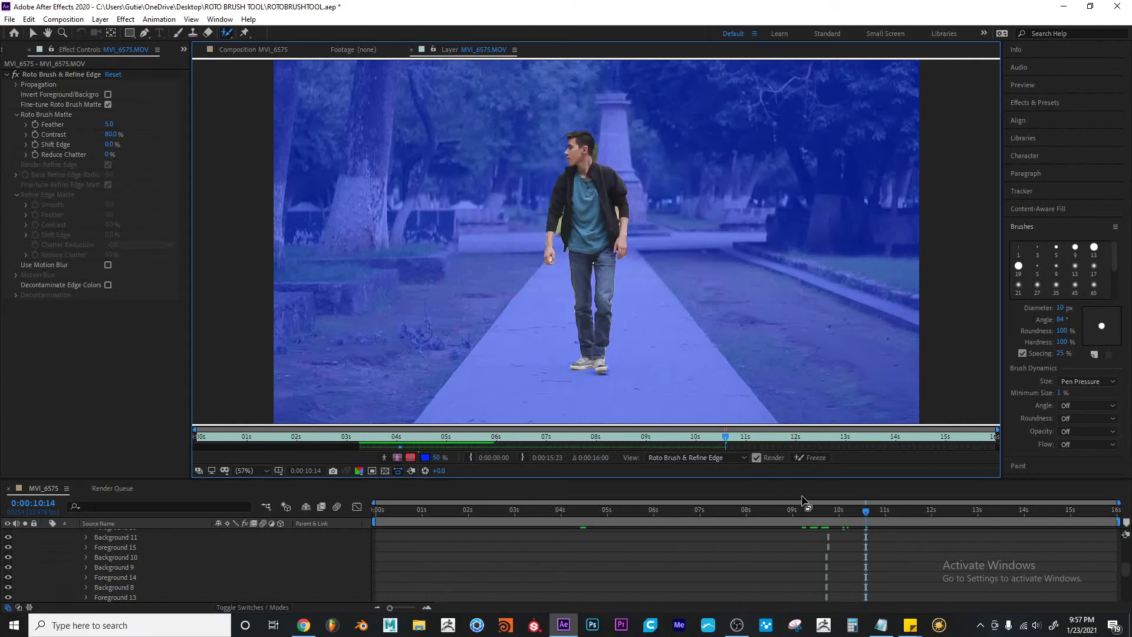
Propagate the matte forward to 0:00:11:06 and paint a background stroke over the pavement patch between the man's shins
key("space")
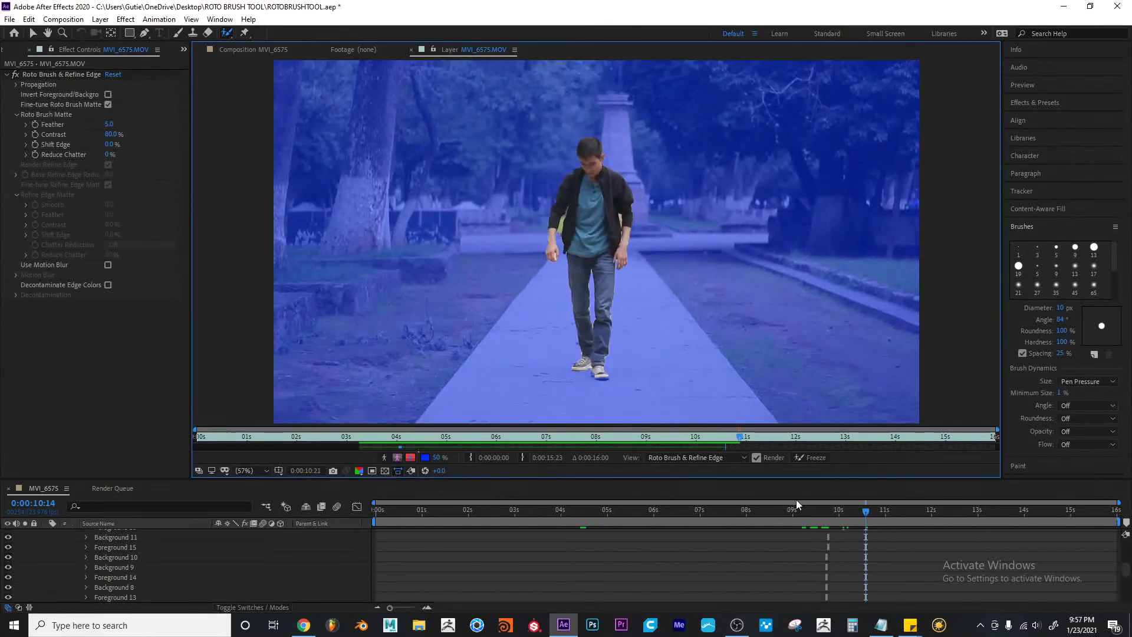
key("space")
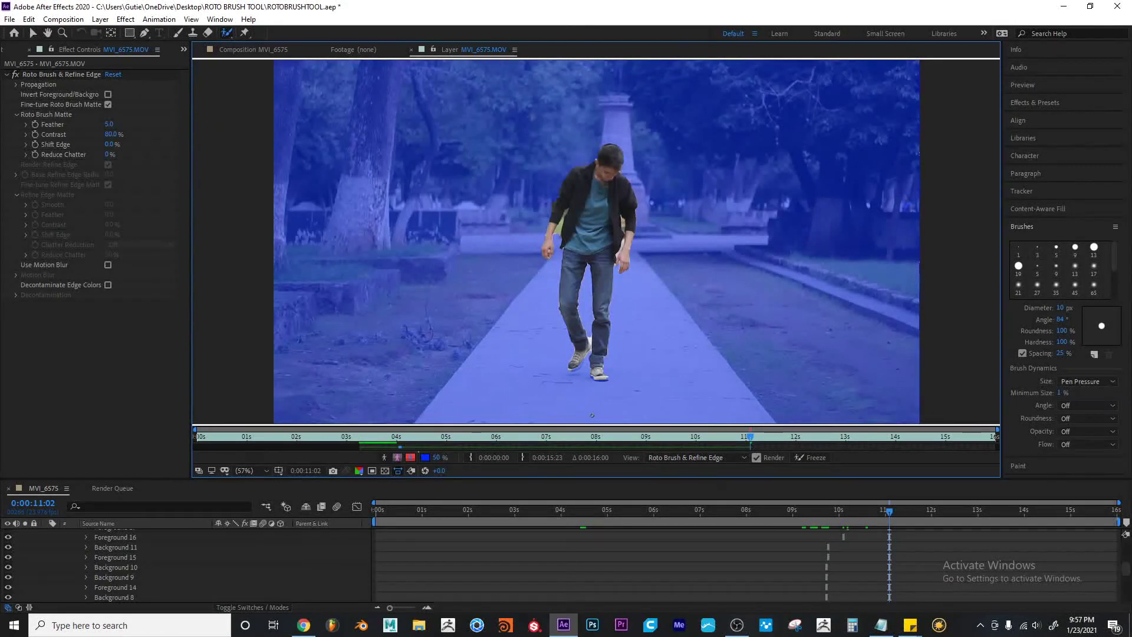
key("Page_Down")
key("Page_Down")
key("Page_Down")
key("Page_Down")
left_click_drag(584, 348, 584, 361)
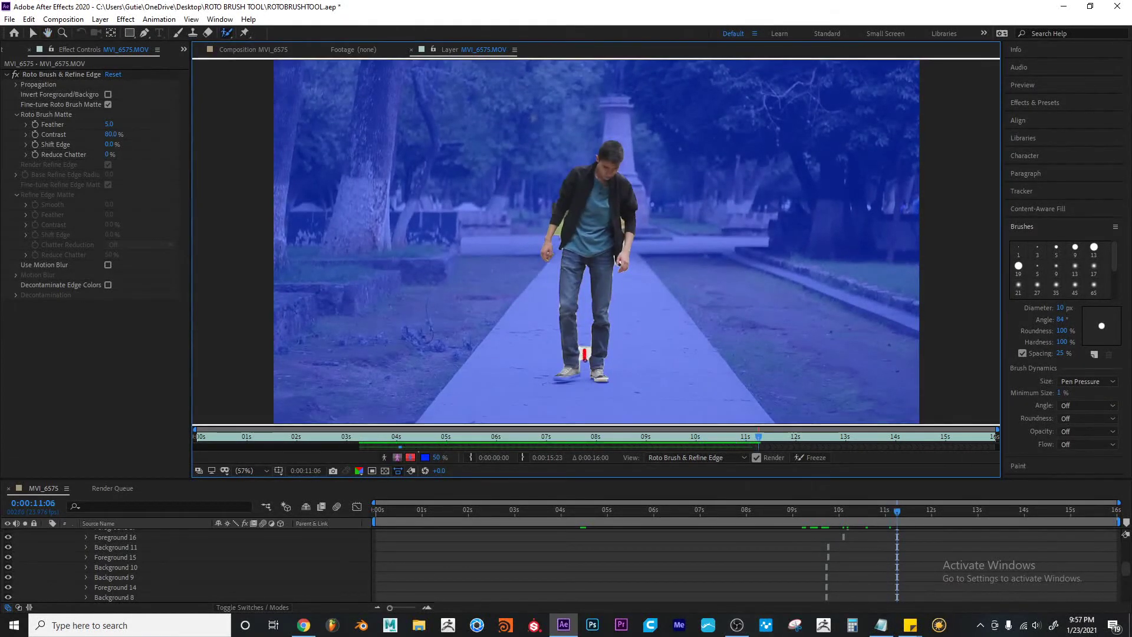
Advance to 0:00:11:13 and add the missing front shoe to the matte with a foreground stroke
key("space")
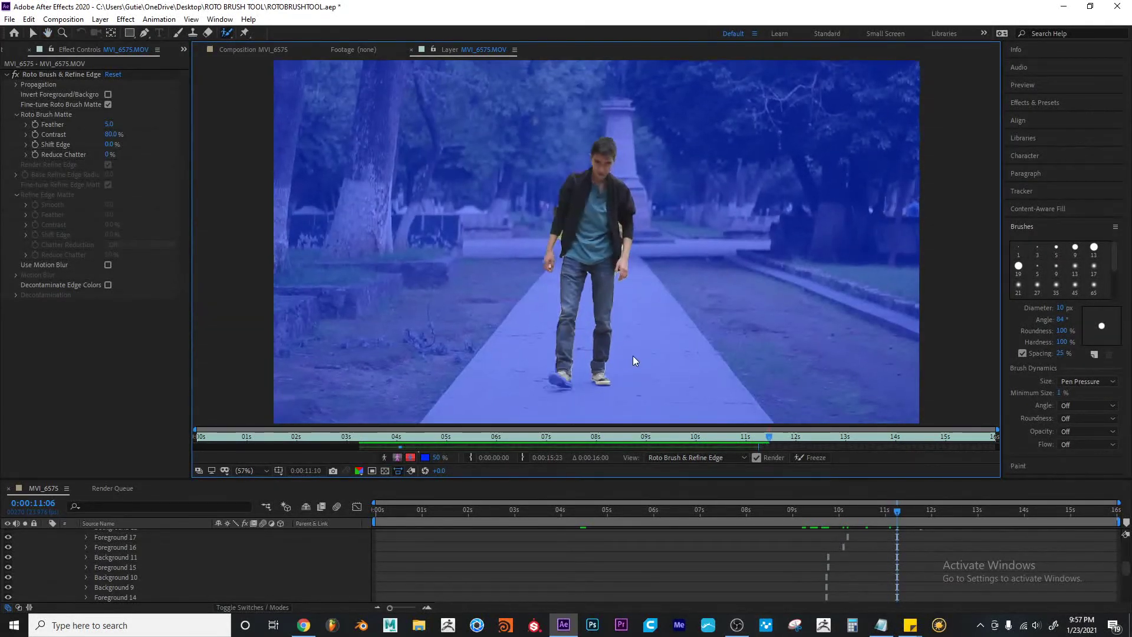
key("space")
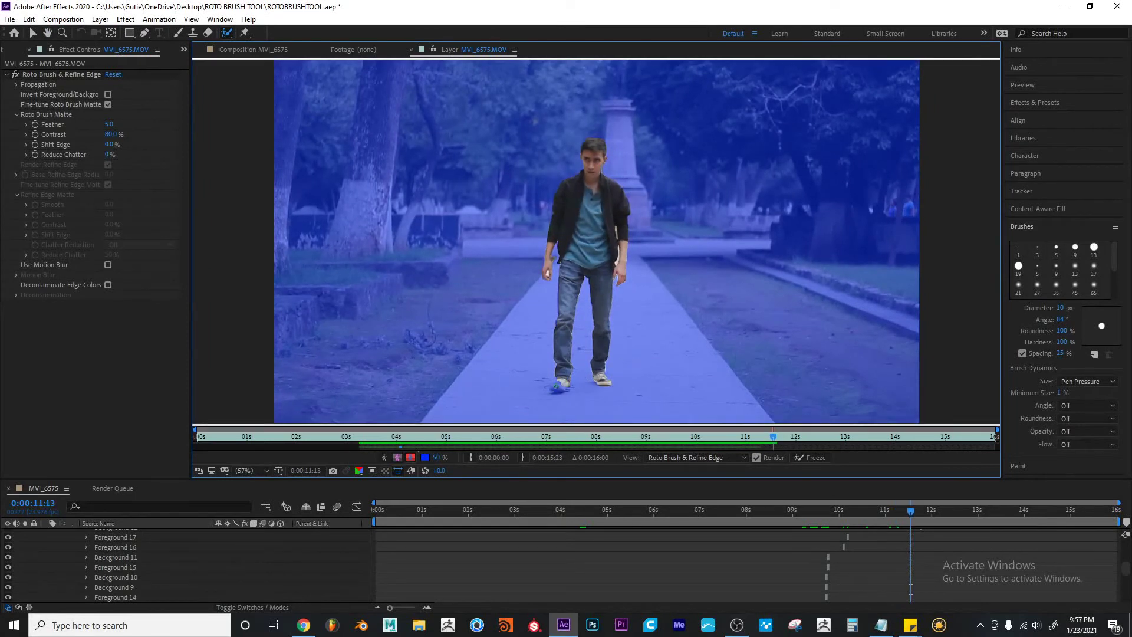
left_click_drag(555, 387, 590, 382)
Step forward to 0:00:11:19 and remove the background patch beside the man's head with a background stroke
key("Page_Down")
key("Page_Down")
key("Page_Down")
key("Page_Down")
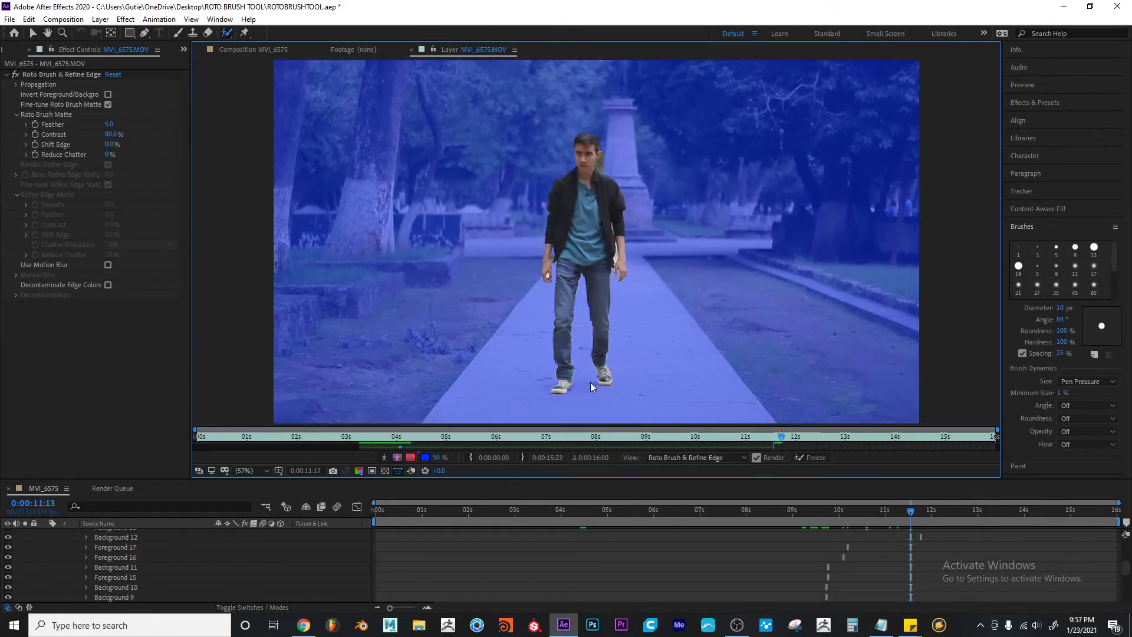
key("Page_Down")
key("Page_Down")
key("Page_Down")
key("Page_Down")
key("Page_Down")
key("Page_Down")
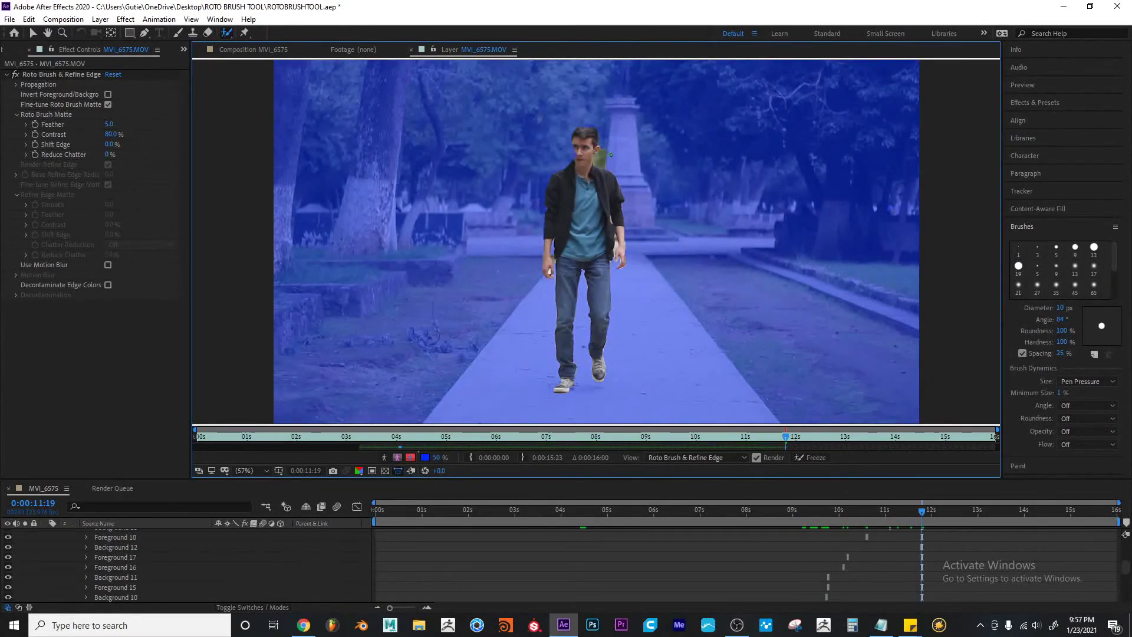
left_click_drag(604, 151, 604, 159)
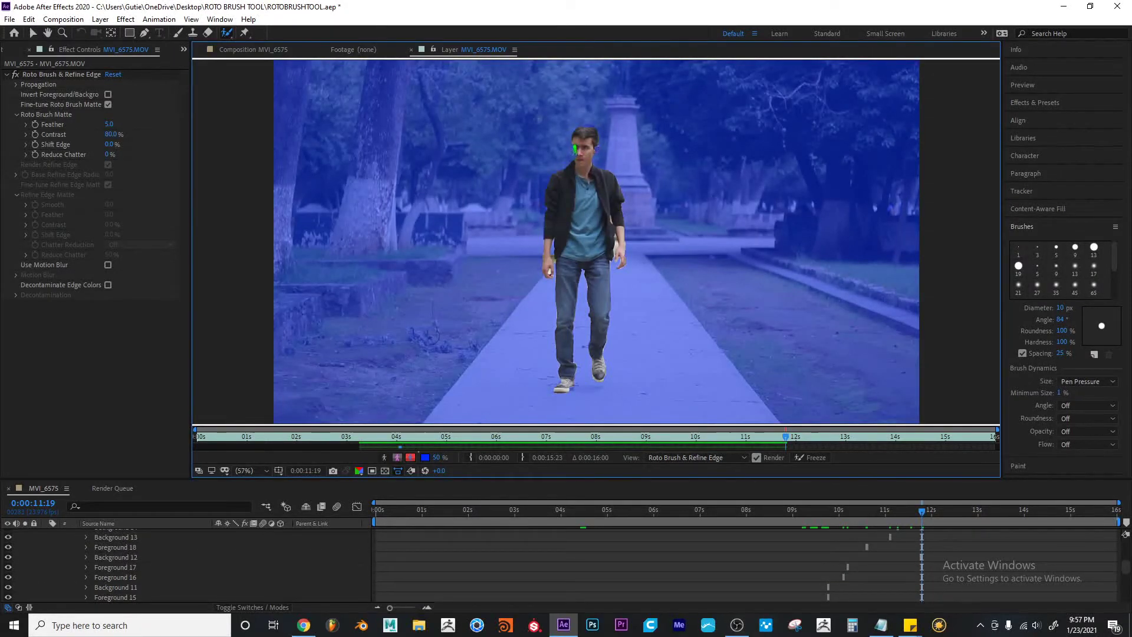
Move to 0:00:11:20 and fill in the missing part of the man's face with a foreground stroke
key("Page_Down")
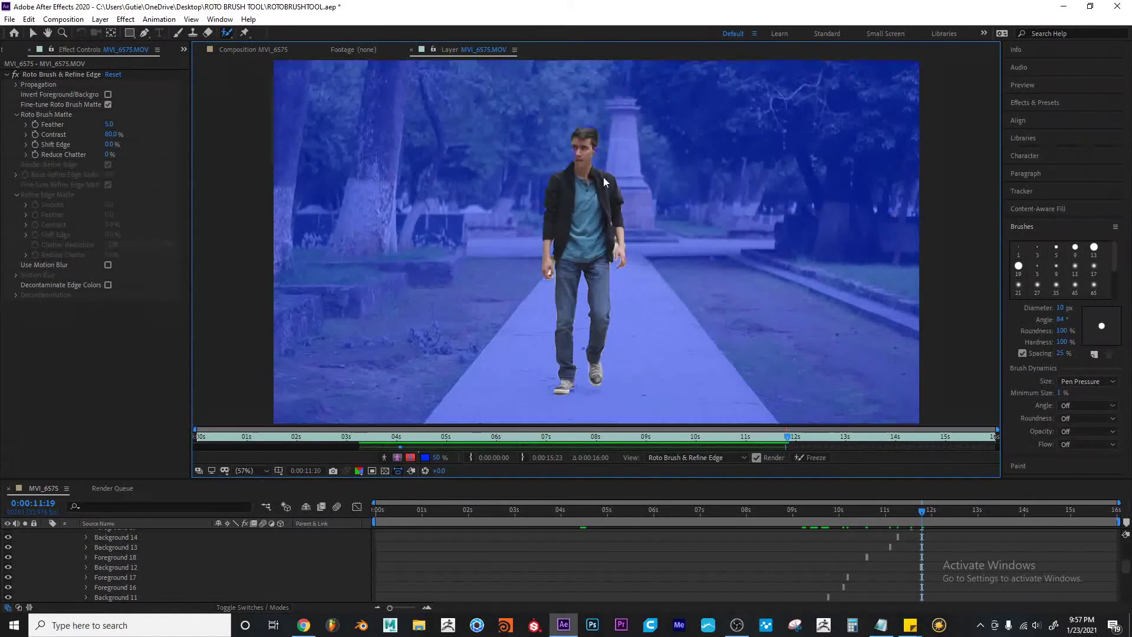
key("Page_Down")
left_click_drag(593, 150, 575, 154)
Step forward frame by frame to 0:00:12:10 to inspect the propagated matte around the face, hands and shoes
key("Page_Down")
key("Page_Down")
key("Page_Down")
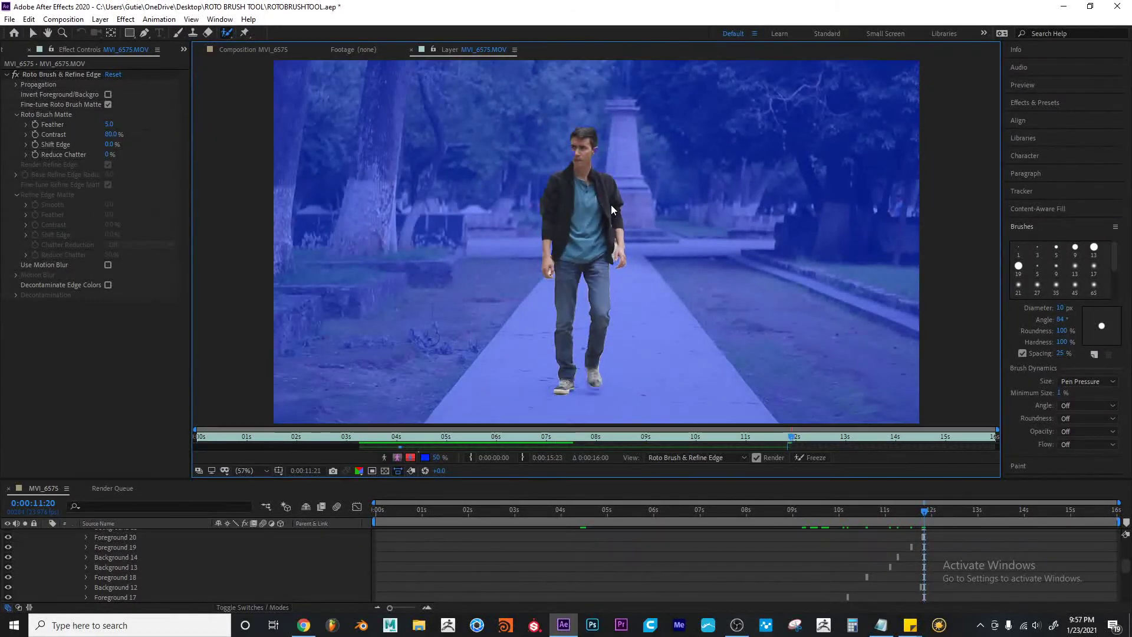
key("Page_Down")
key("Page_Down")
key("Page_Down")
key("Page_Down")
key("Page_Down")
key("Page_Down")
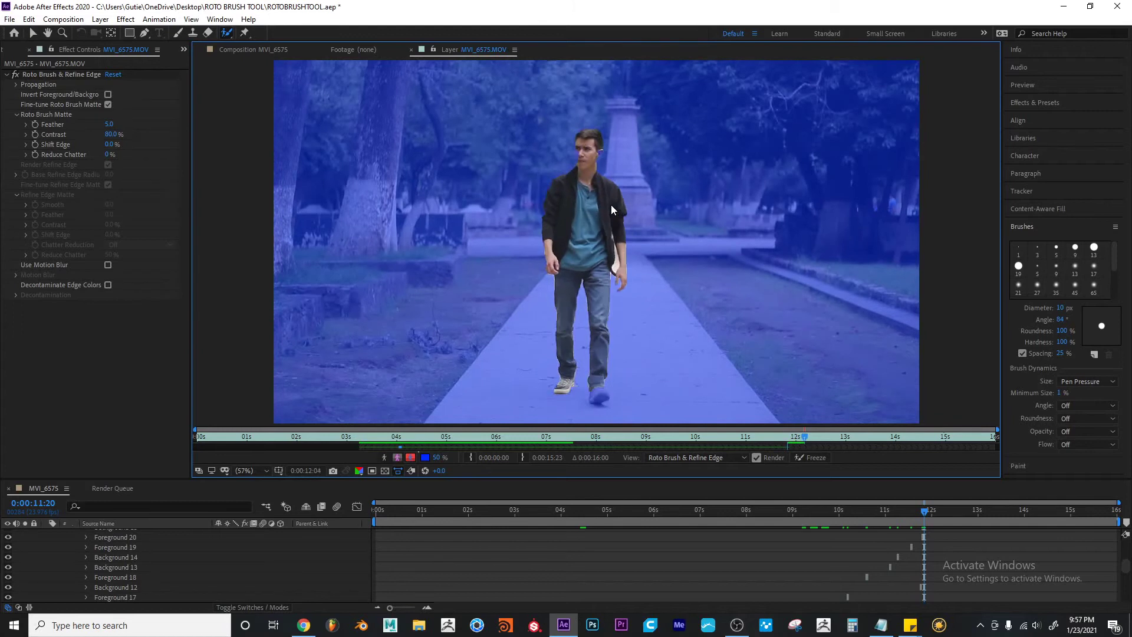
key("Page_Down")
key("Page_Down")
key("Page_Down")
key("Page_Down")
key("Page_Down")
key("Page_Down")
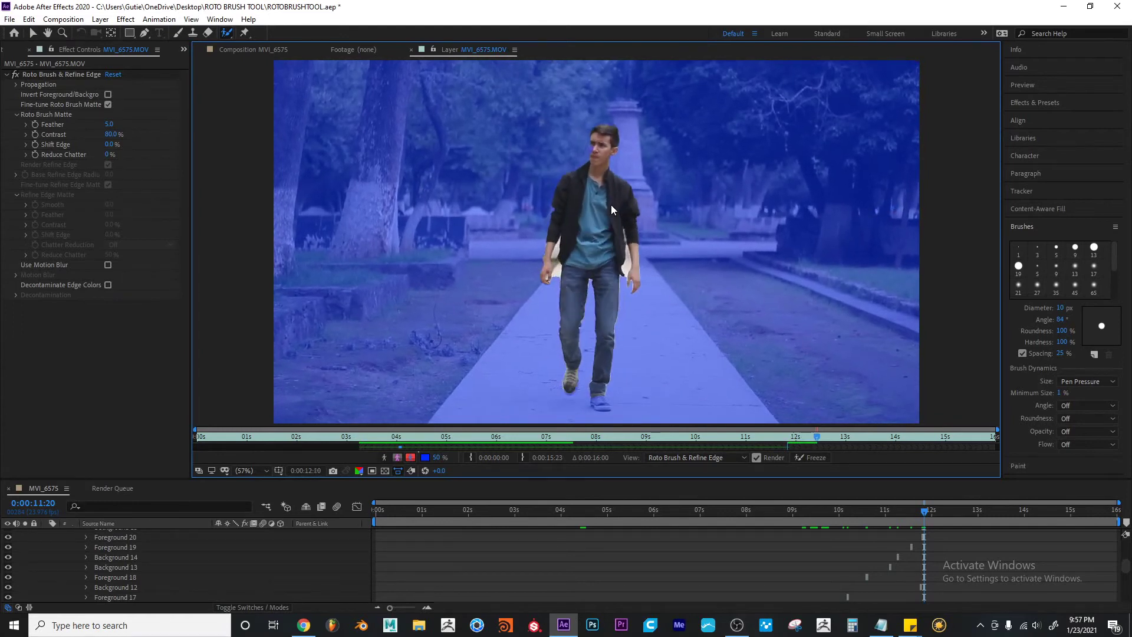
Preview the matte, review the list of strokes in an enlarged timeline, and go back to 0:00:10:22
key("space")
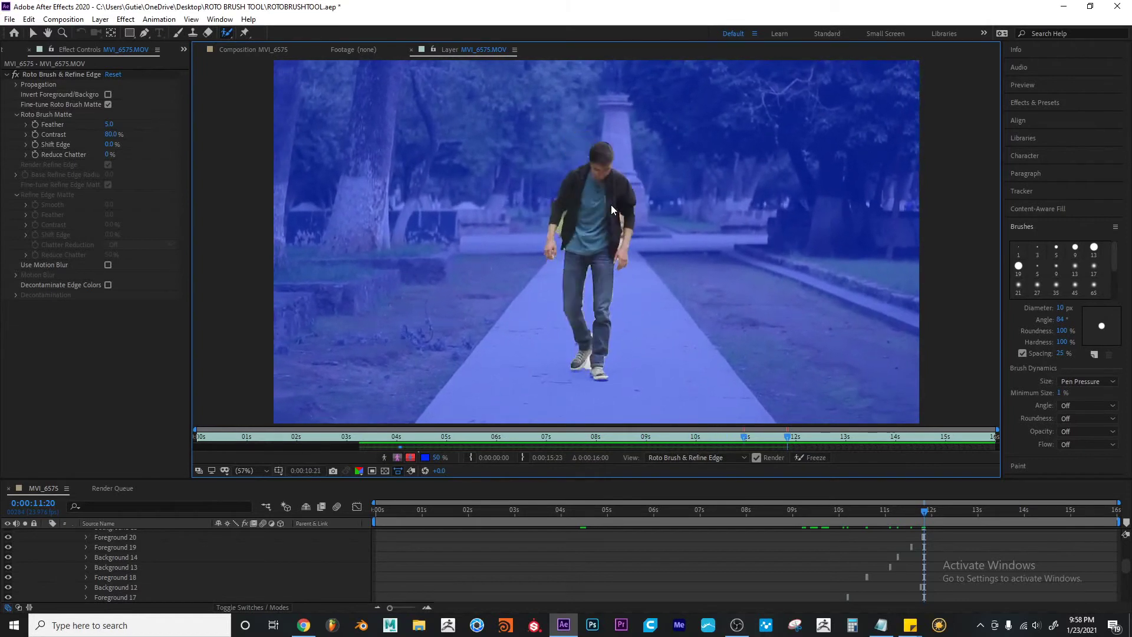
key("space")
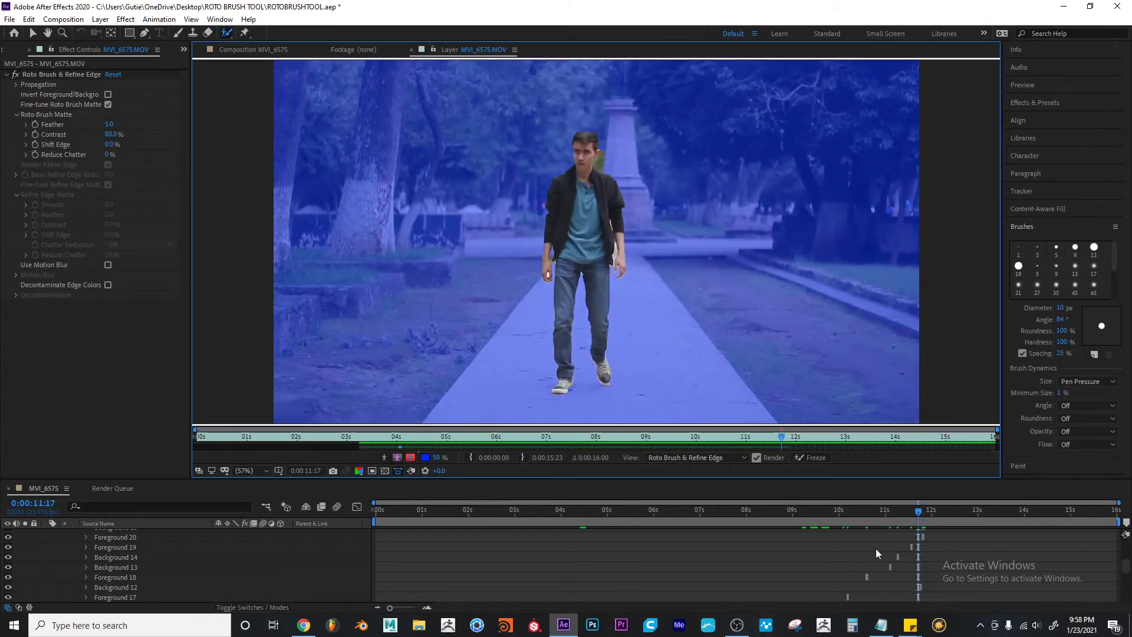
left_click_drag(313, 479, 322, 269)
scroll(201, 457, "up", 5)
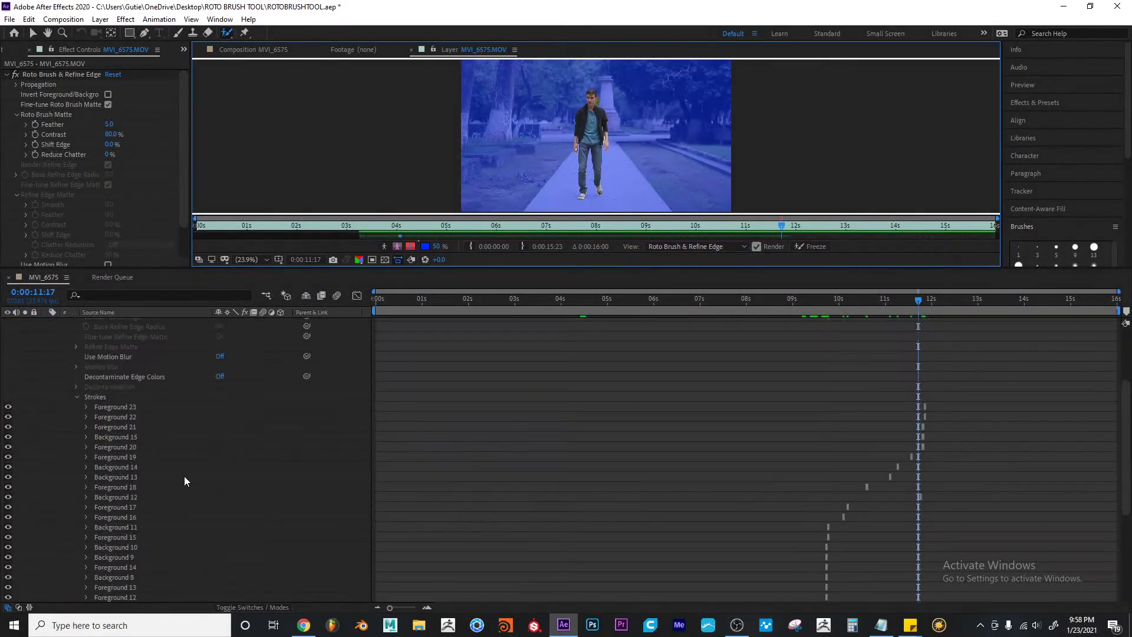
left_click(173, 436)
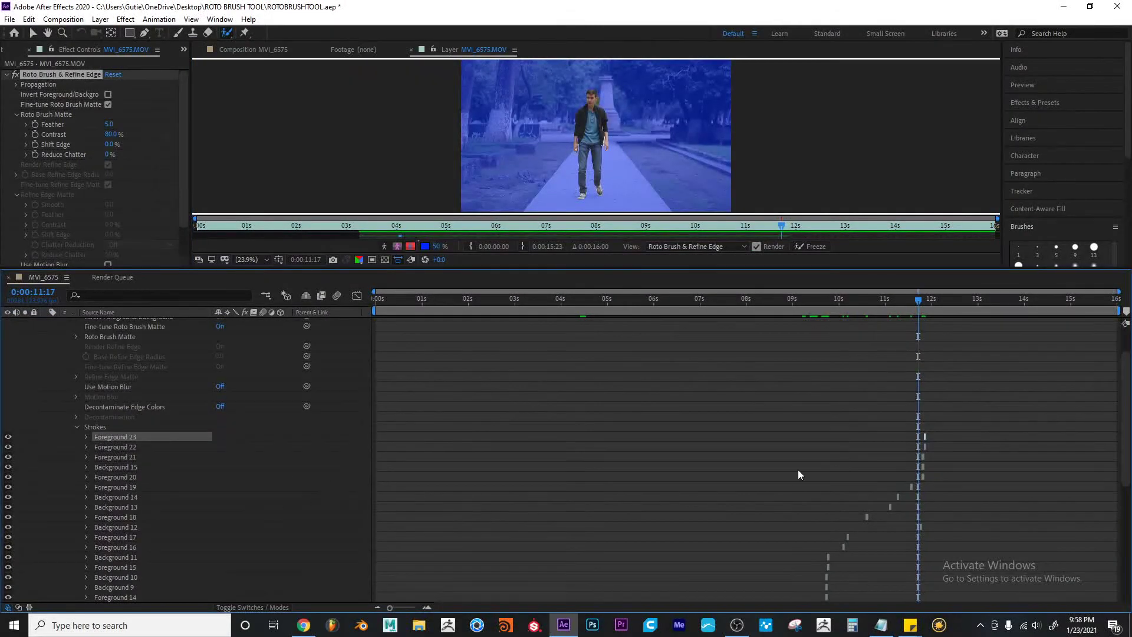
scroll(855, 431, "down", 3)
left_click_drag(918, 299, 883, 300)
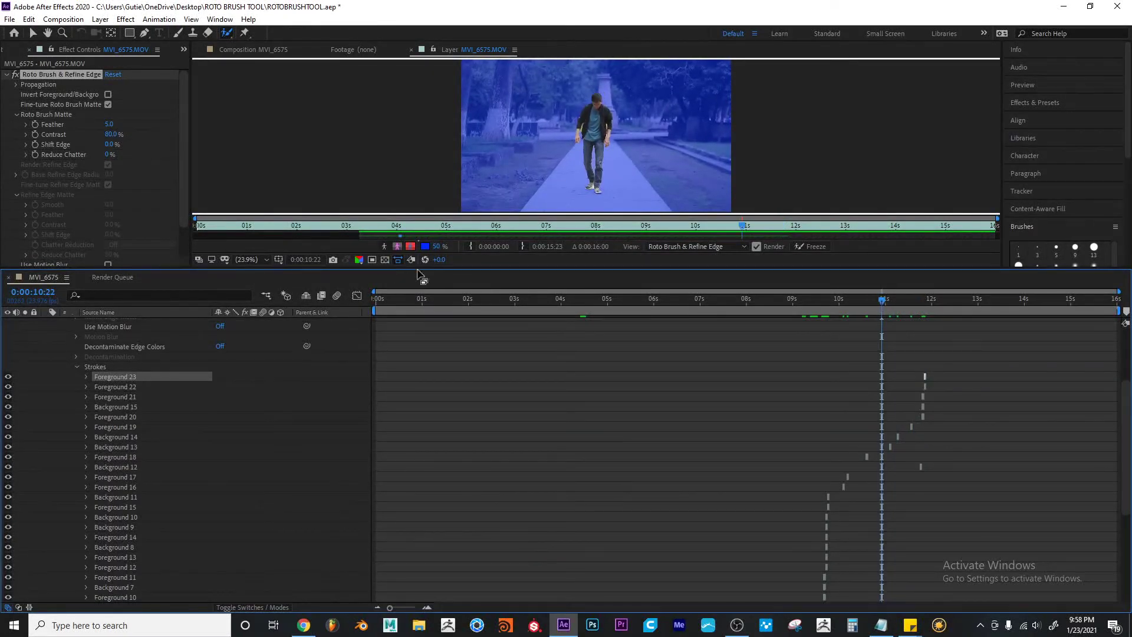
left_click_drag(418, 274, 406, 469)
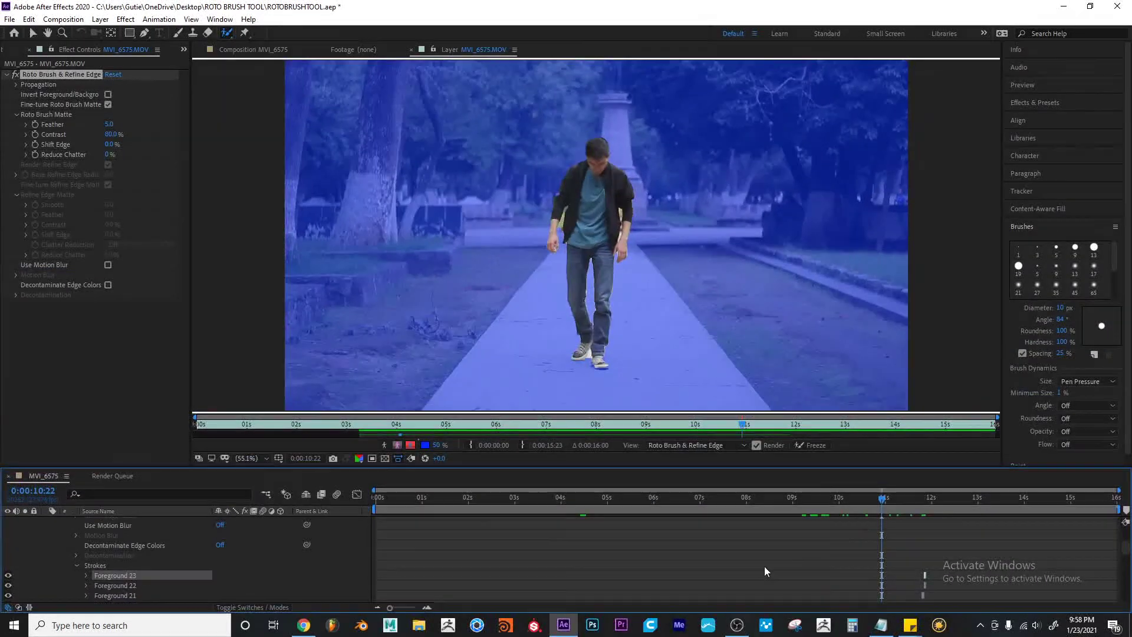
At 0:00:11:00, paint background strokes over the pavement between the feet and the gaps between arms and torso
mouse_move(890, 497)
left_mouse_down()
mouse_move(868, 500)
mouse_move(885, 503)
left_mouse_up()
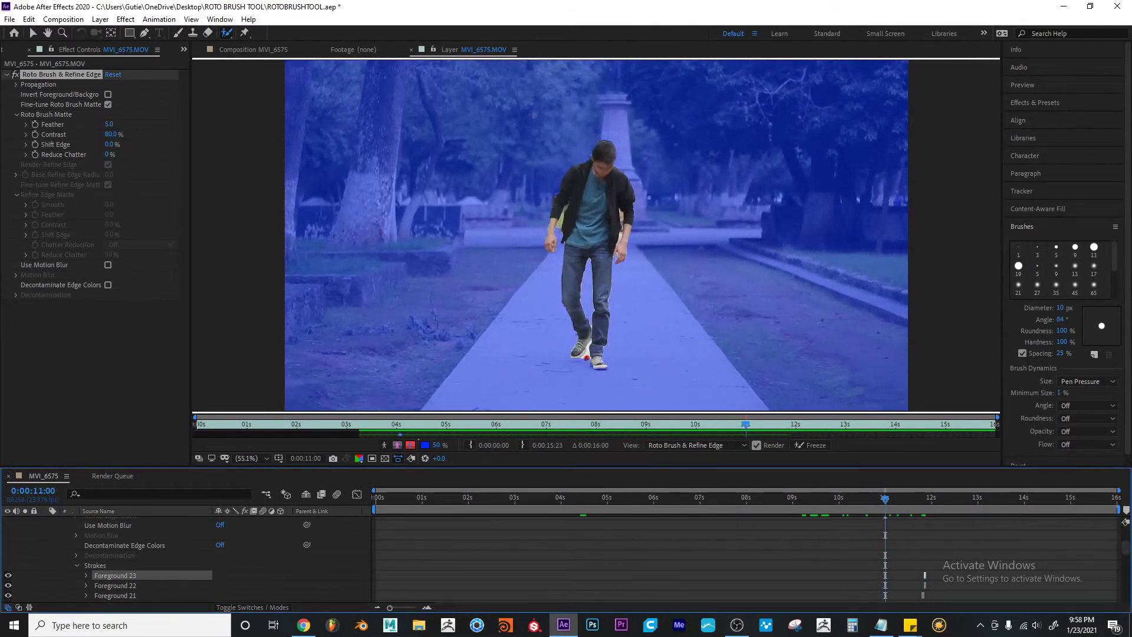
left_click_drag(587, 356, 586, 363, "alt")
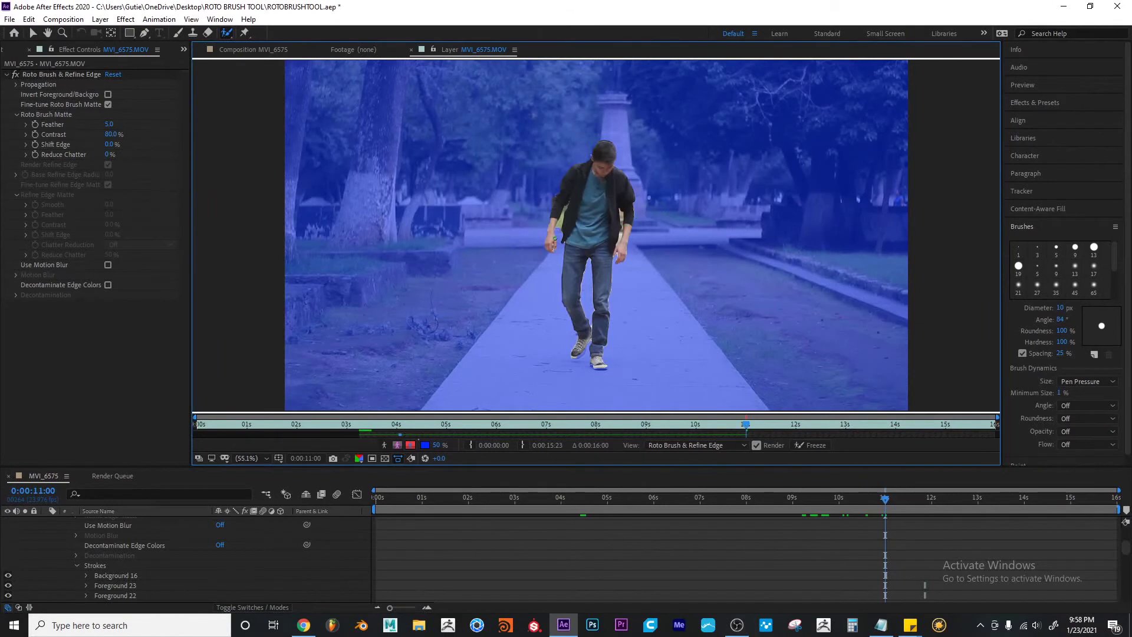
left_click_drag(559, 225, 621, 218, "alt")
Preview the matte from 0:00:10:22 and restore the man's face at 0:00:11:21 and 0:00:12:00 with foreground strokes
key("space")
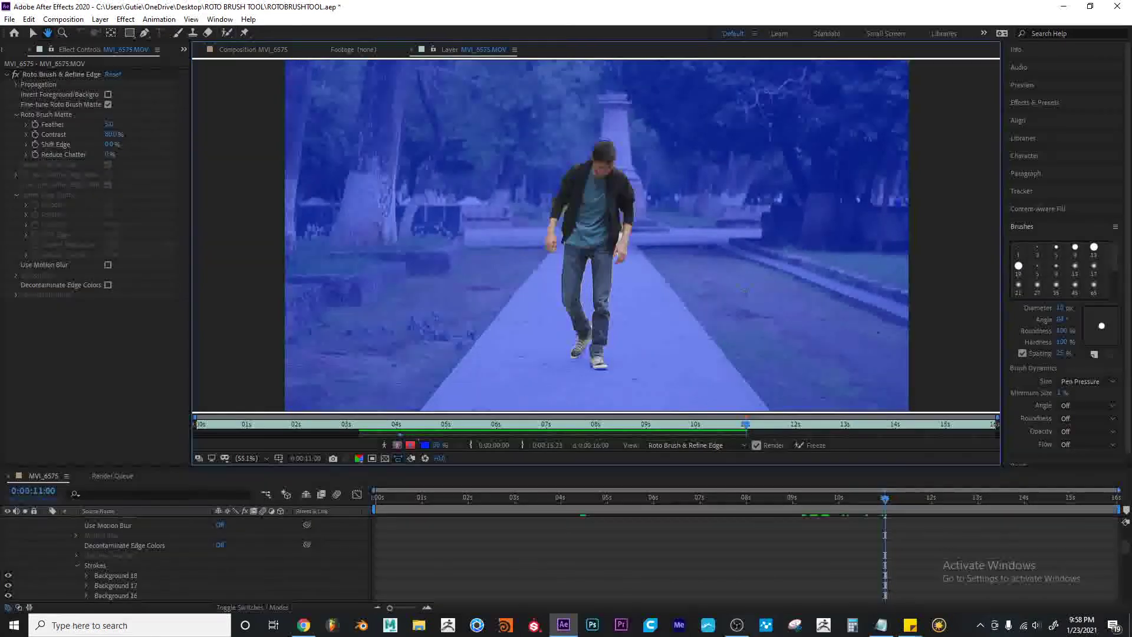
left_click(882, 494)
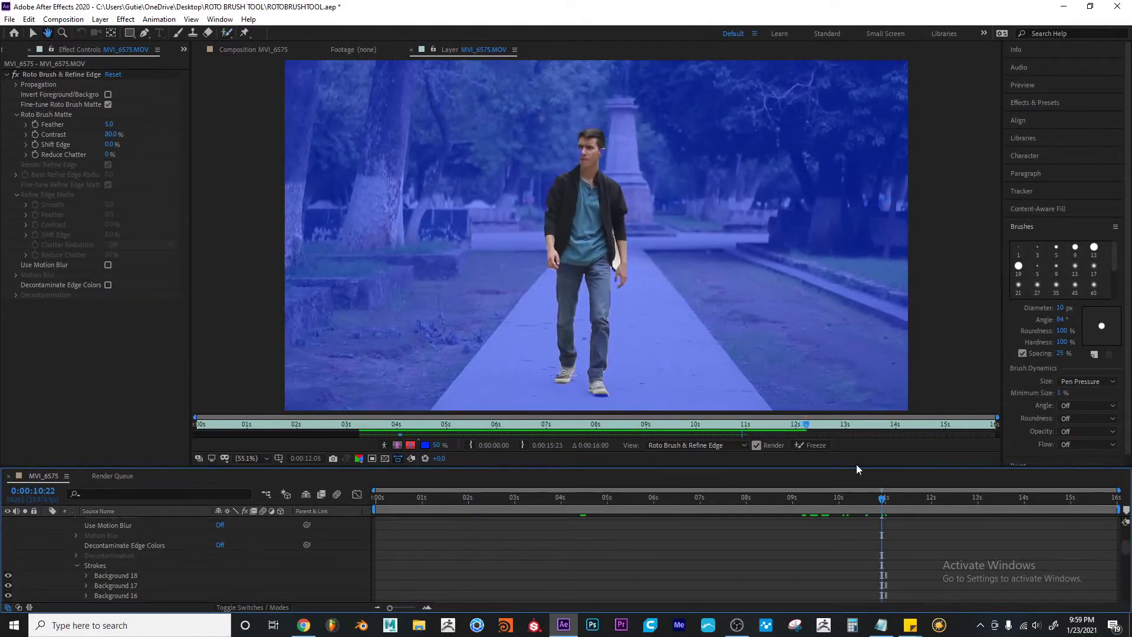
left_click_drag(801, 420, 789, 421)
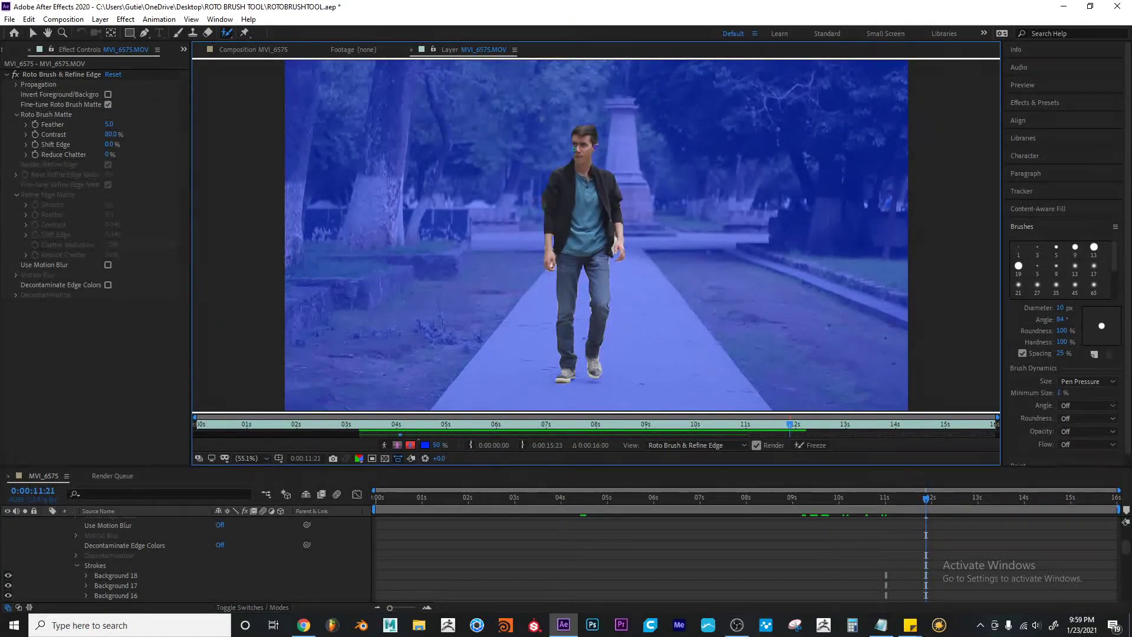
left_click_drag(597, 145, 576, 146)
key("Page_Down")
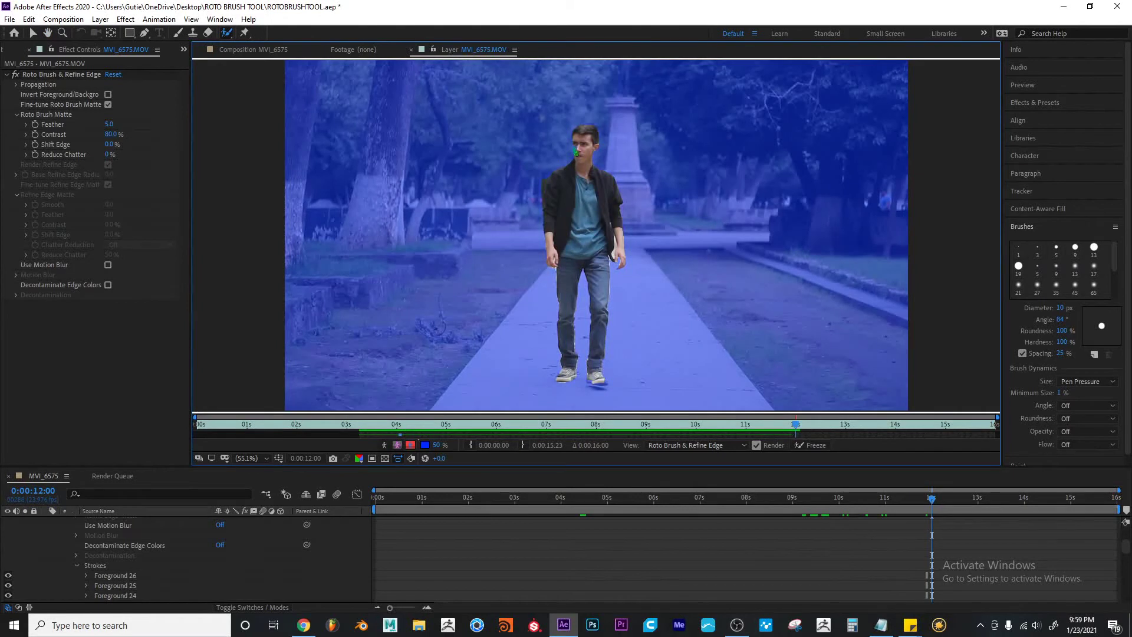
mouse_move(576, 153)
left_mouse_down()
mouse_move(579, 172)
mouse_move(577, 154)
left_mouse_up()
Advance to 0:00:12:10 and paint background strokes over the patch beside the left-hand shoulder and the gaps inside both arms
key("Page_Down")
key("Page_Down")
key("Page_Down")
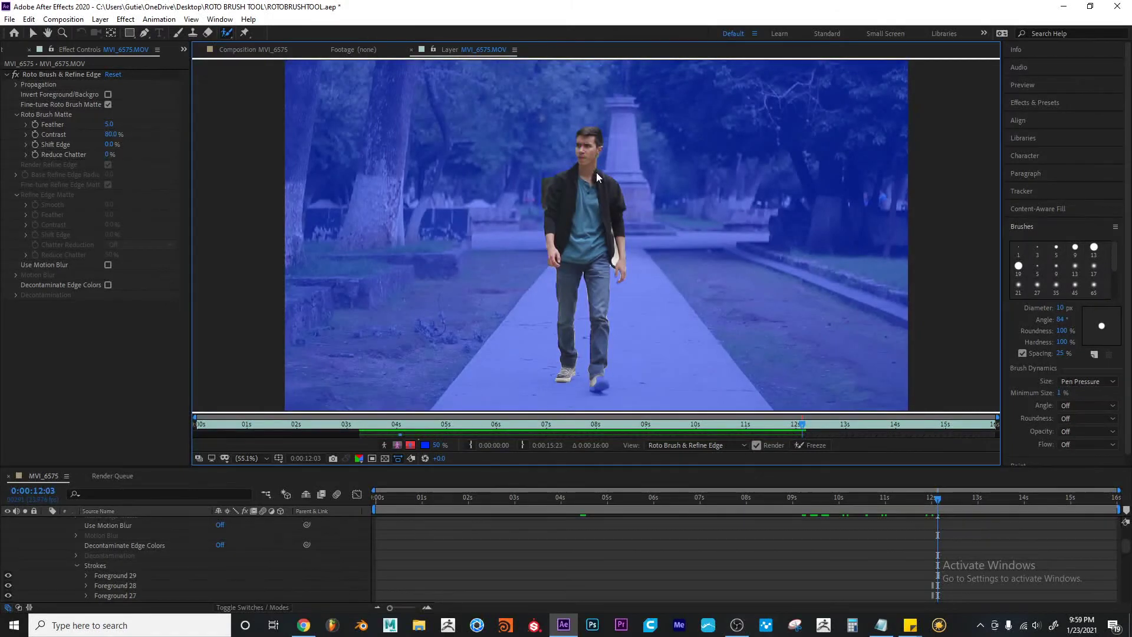
key("Page_Down")
key("Page_Down")
key("Page_Down")
key("Page_Down")
key("Page_Down")
key("Page_Down")
key("Page_Down")
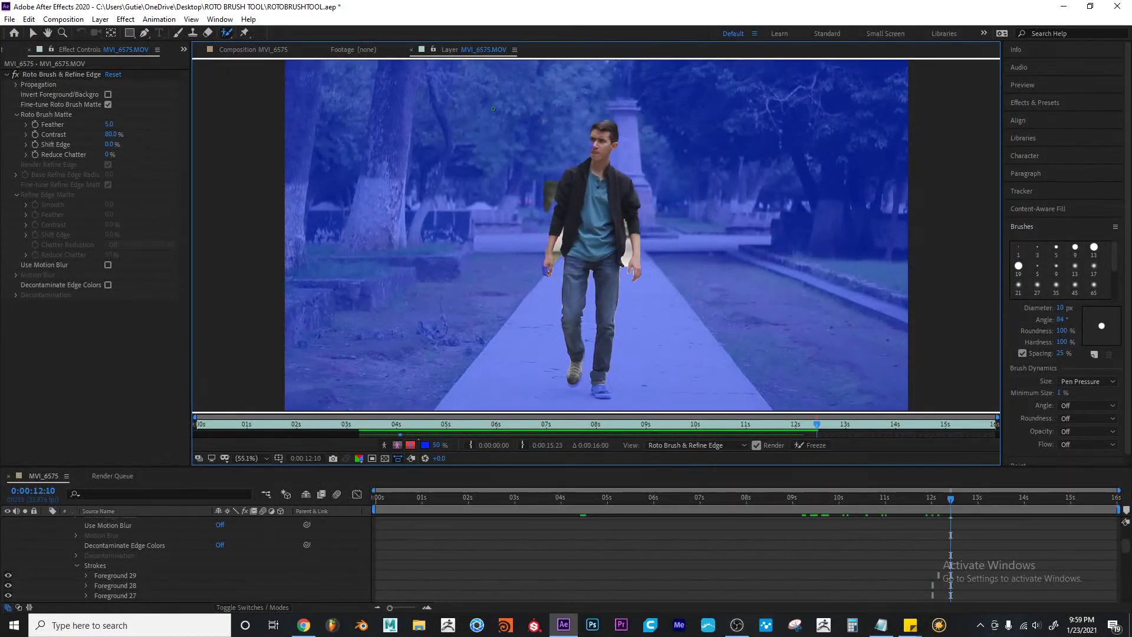
left_click_drag(544, 210, 544, 211)
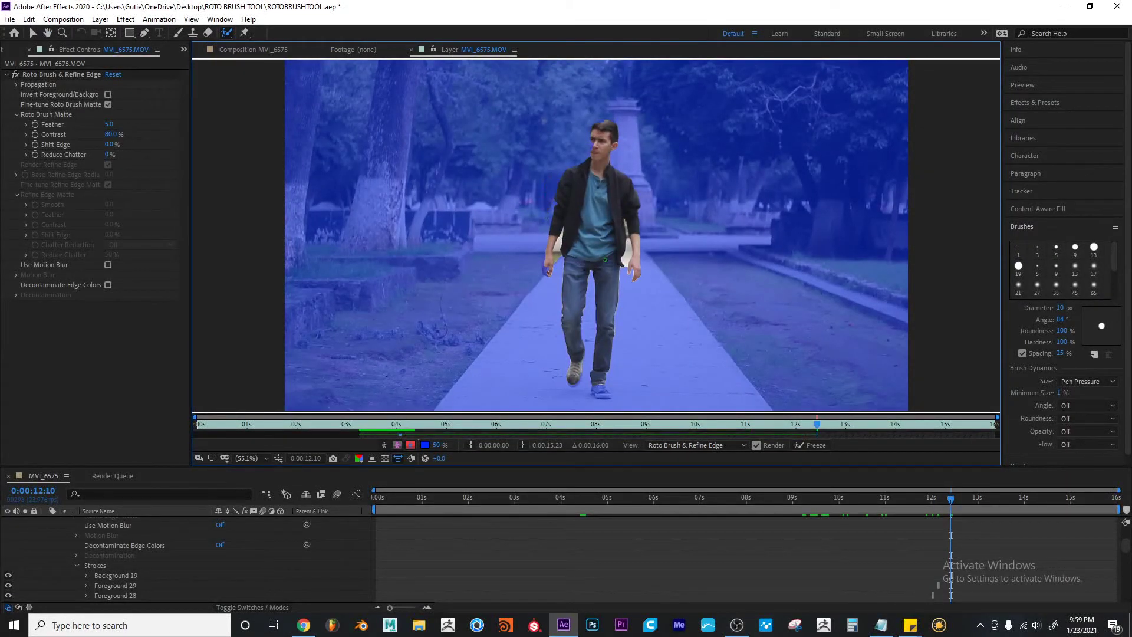
left_click_drag(627, 253, 629, 257)
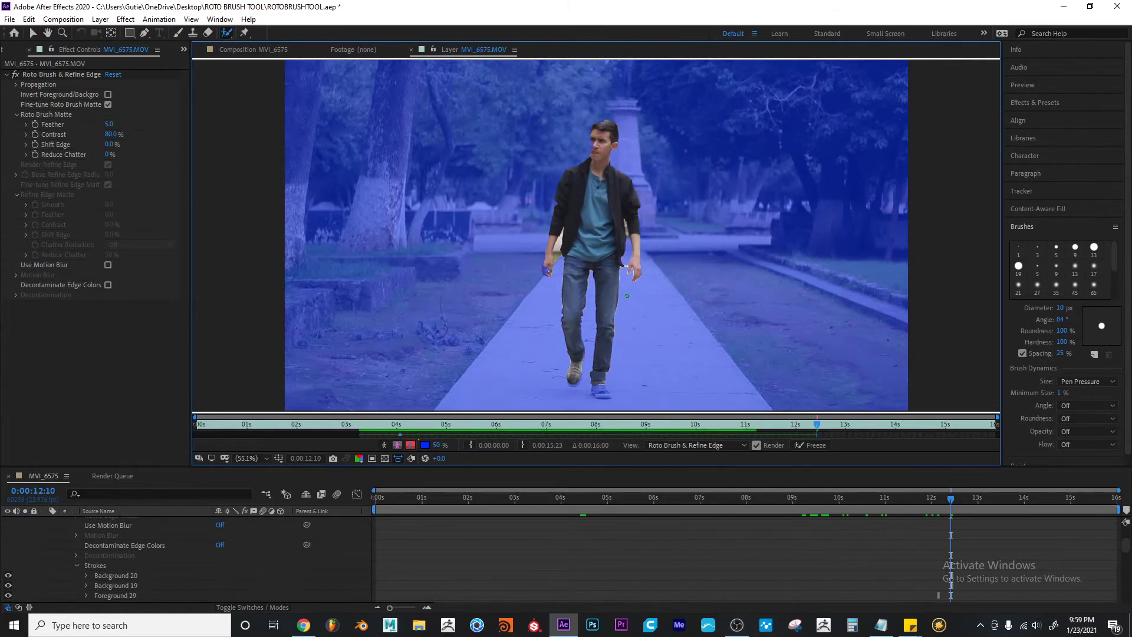
left_click_drag(557, 254, 557, 256)
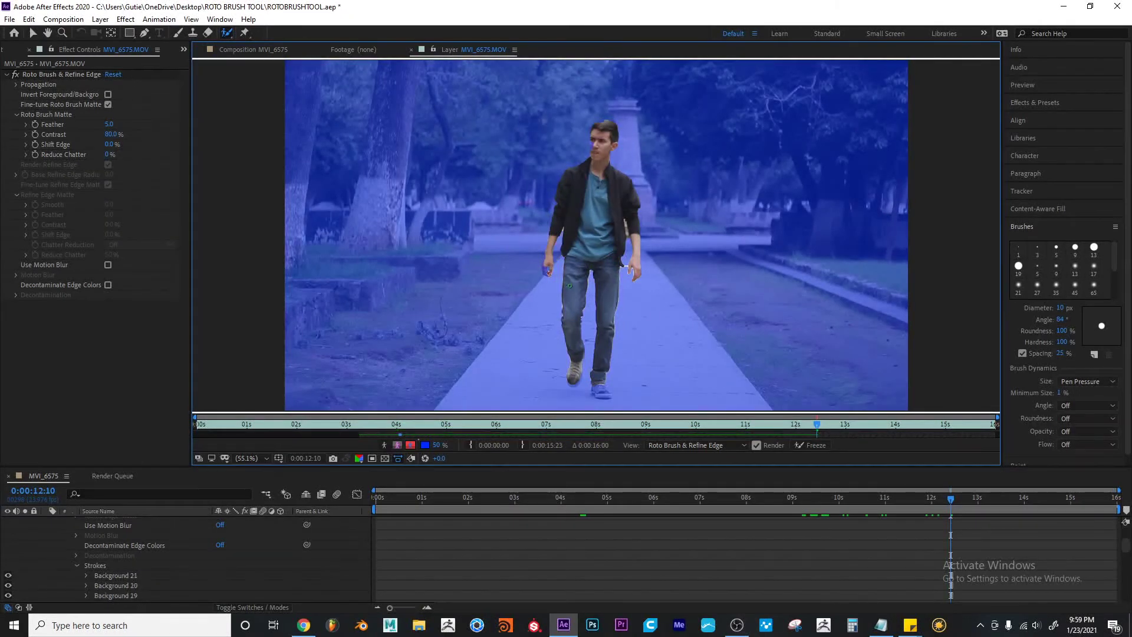
Step forward to 0:00:12:13 and add the missing left-hand hand to the matte with a foreground stroke
key("Page_Down")
key("Page_Down")
key("Page_Down")
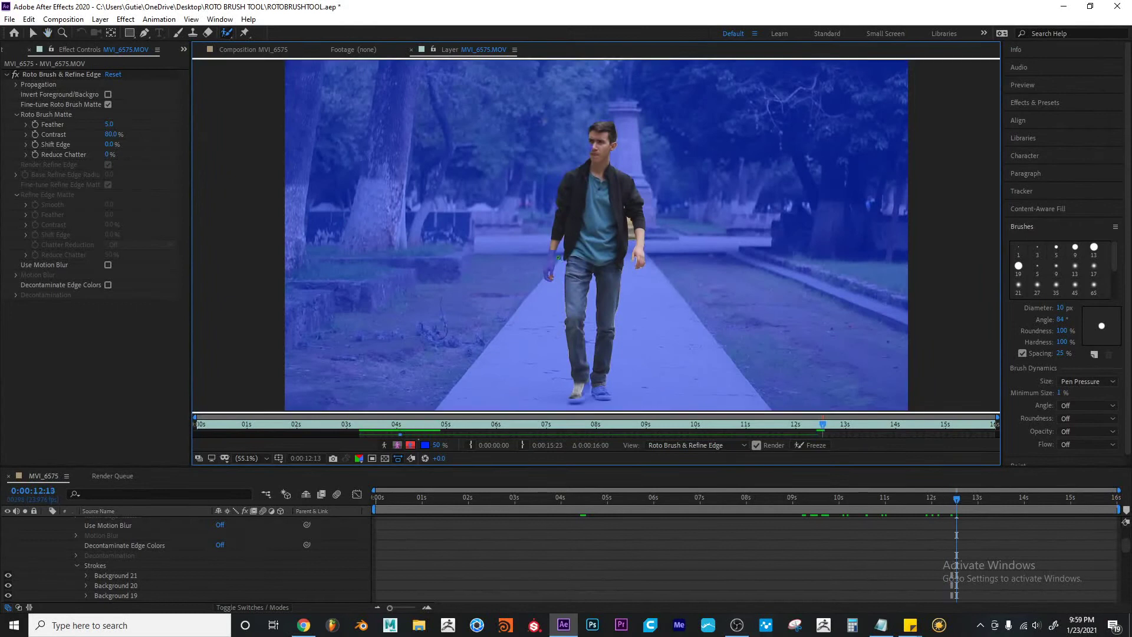
left_click_drag(551, 258, 553, 264)
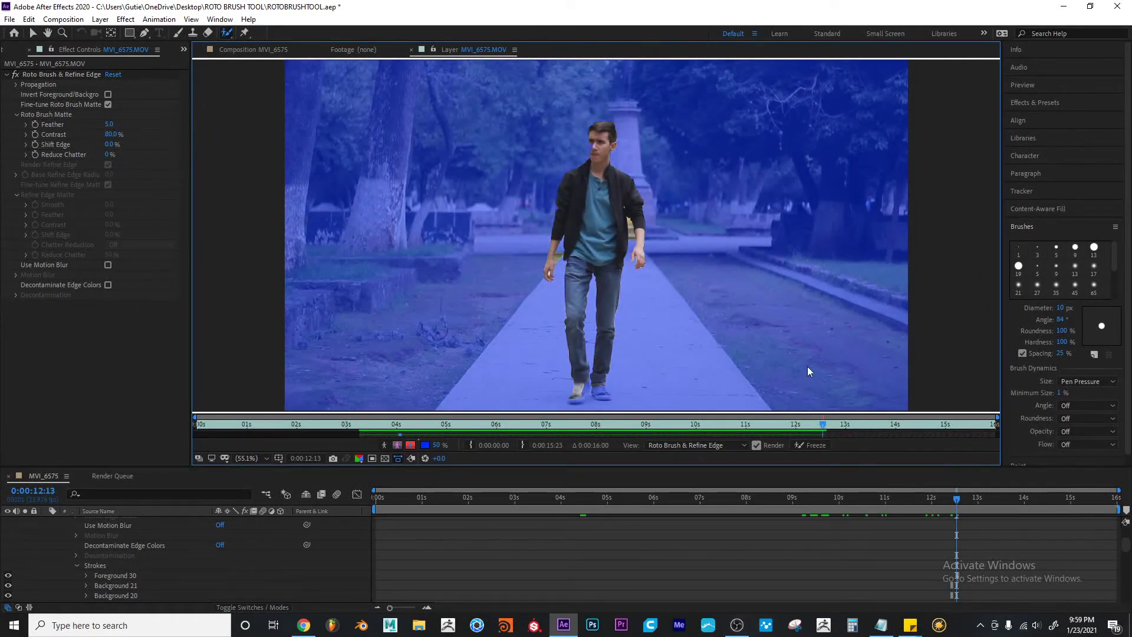
Propagate the matte to 0:00:14:21 and paint background strokes over the gaps between each arm and the torso
key("space")
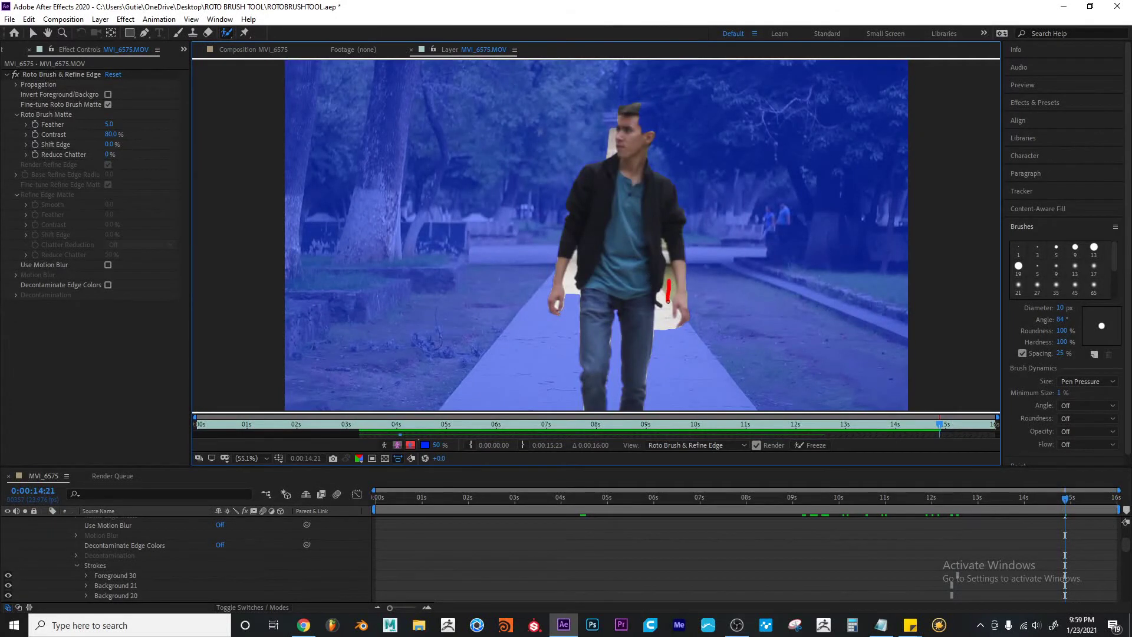
left_click_drag(667, 329, 668, 330)
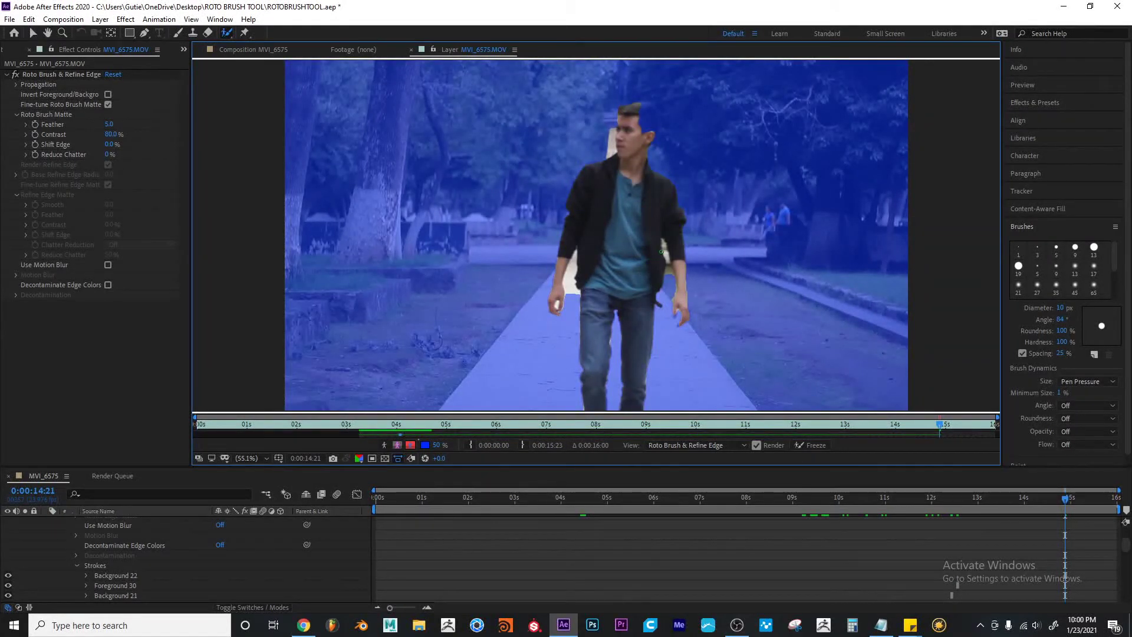
left_click_drag(571, 278, 572, 296)
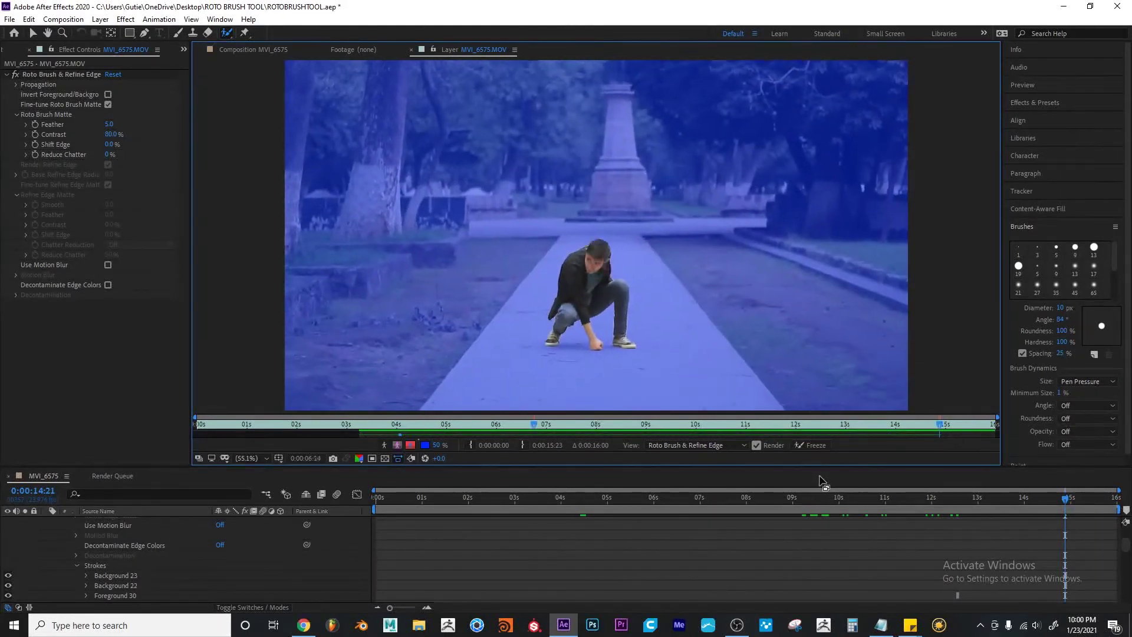
Return to 0:00:11:22, restore the side of the man's face with a foreground stroke, and step forward to 0:00:12:01
key("space")
left_click_drag(951, 500, 928, 500)
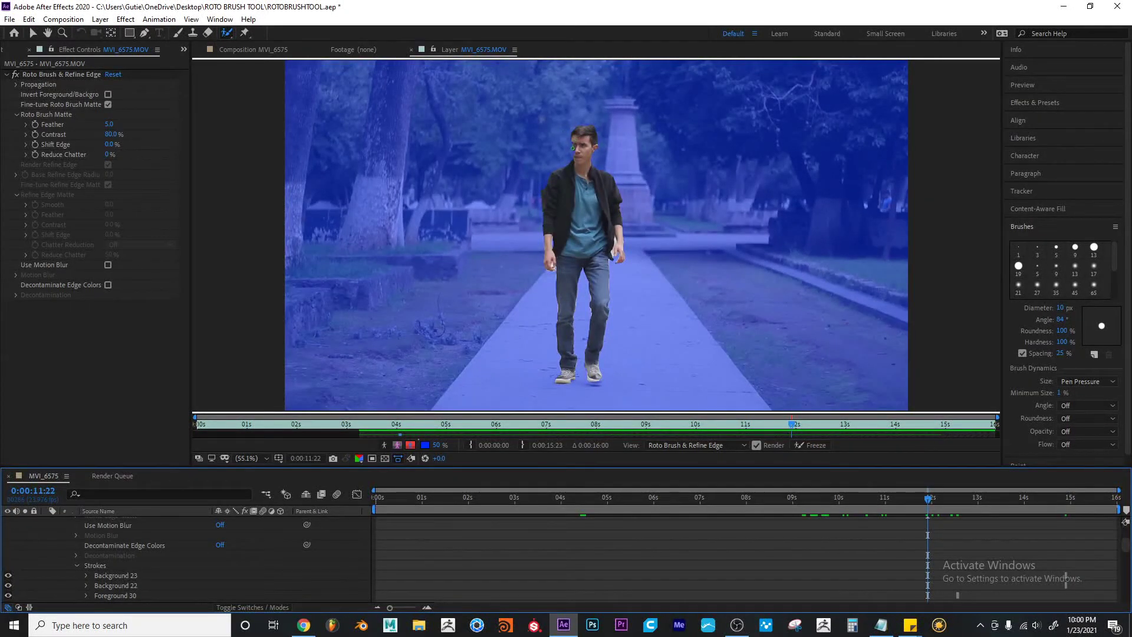
left_click_drag(575, 152, 578, 154)
key("Page_Down")
key("Page_Down")
key("Page_Down")
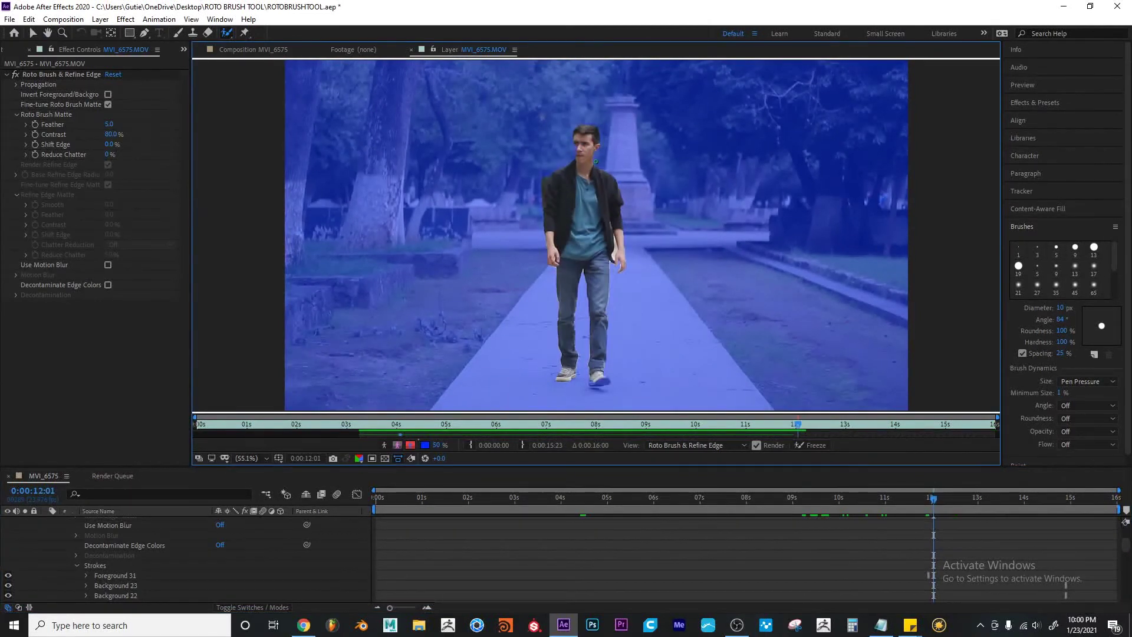
Advance to 0:00:13:00 and paint a background stroke over the green patch beside the man's neck
key("Page_Down")
key("Page_Down")
key("Page_Down")
key("Page_Down")
key("Page_Down")
key("Page_Down")
key("Page_Down")
key("Page_Down")
key("Page_Down")
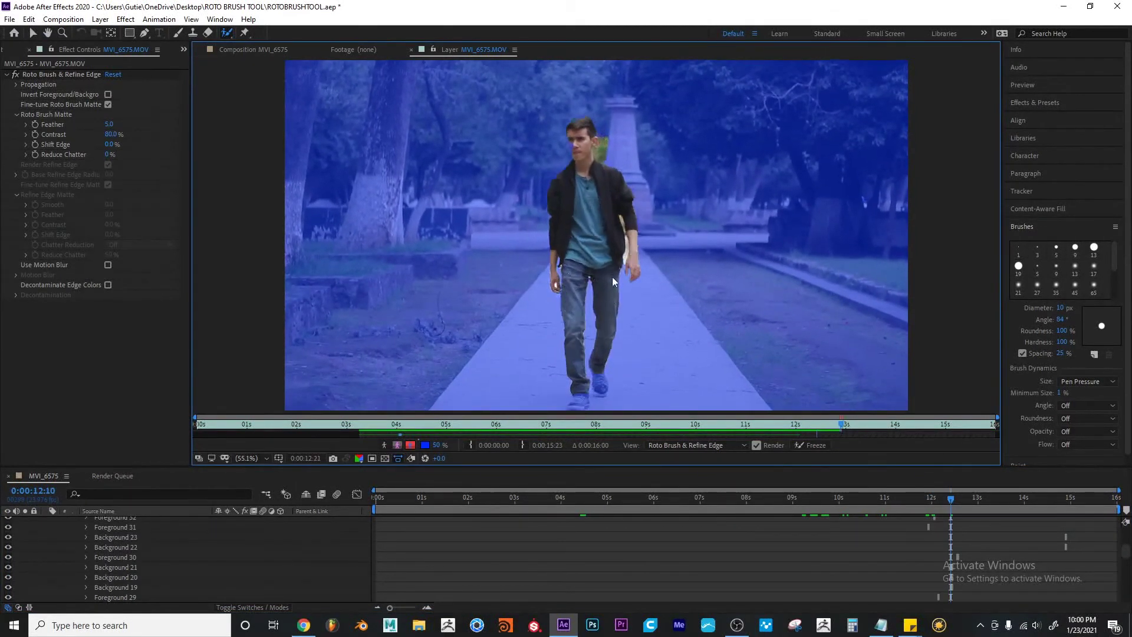
key("Page_Down")
key("Page_Down")
key("Page_Down")
key("Page_Down")
key("Page_Down")
key("Page_Down")
key("Page_Down")
key("Page_Down")
key("Page_Down")
key("Page_Down")
key("Page_Down")
key("Page_Down")
key("Page_Down")
key("Page_Down")
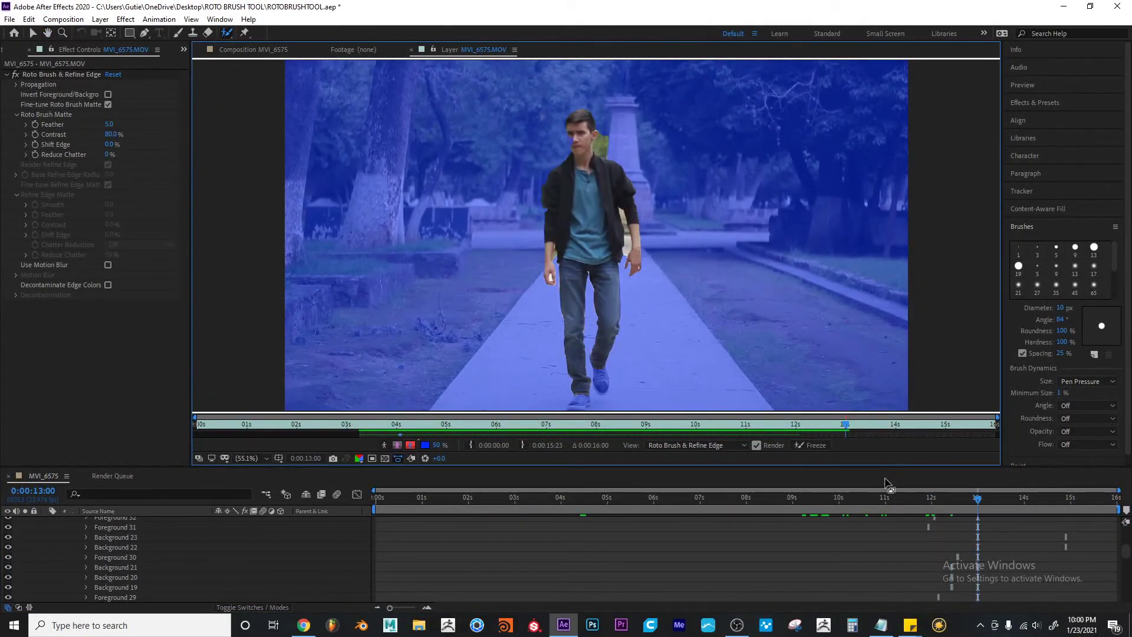
left_click_drag(611, 134, 607, 148)
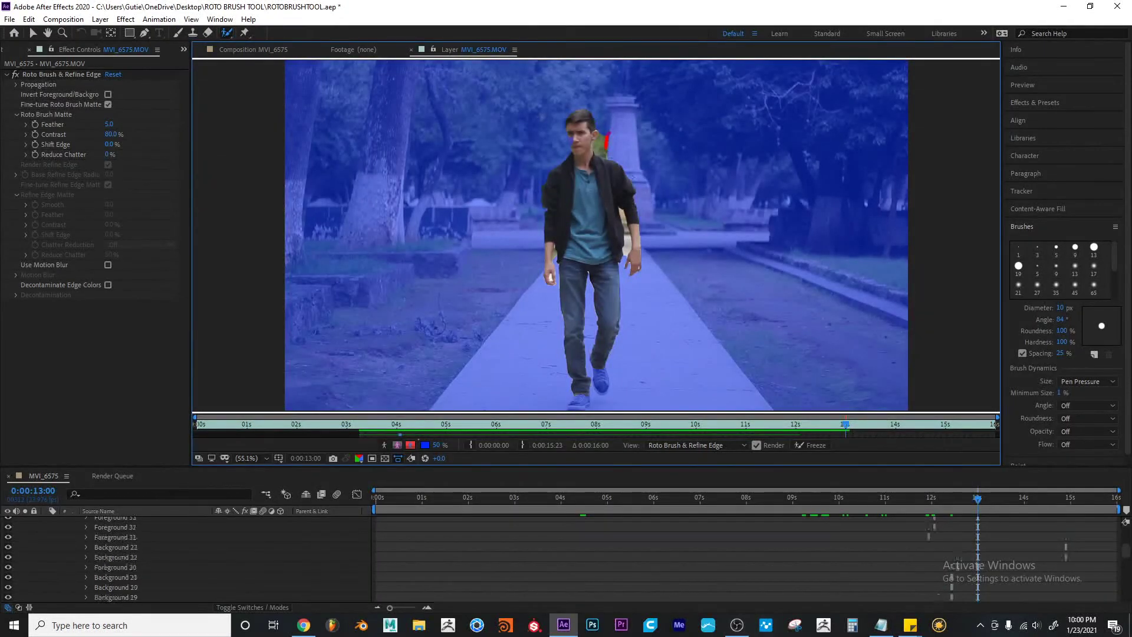
Return to 0:00:04:08, add both shoes to the matte with foreground strokes, and propagate the matte forward
left_click_drag(969, 505, 621, 493)
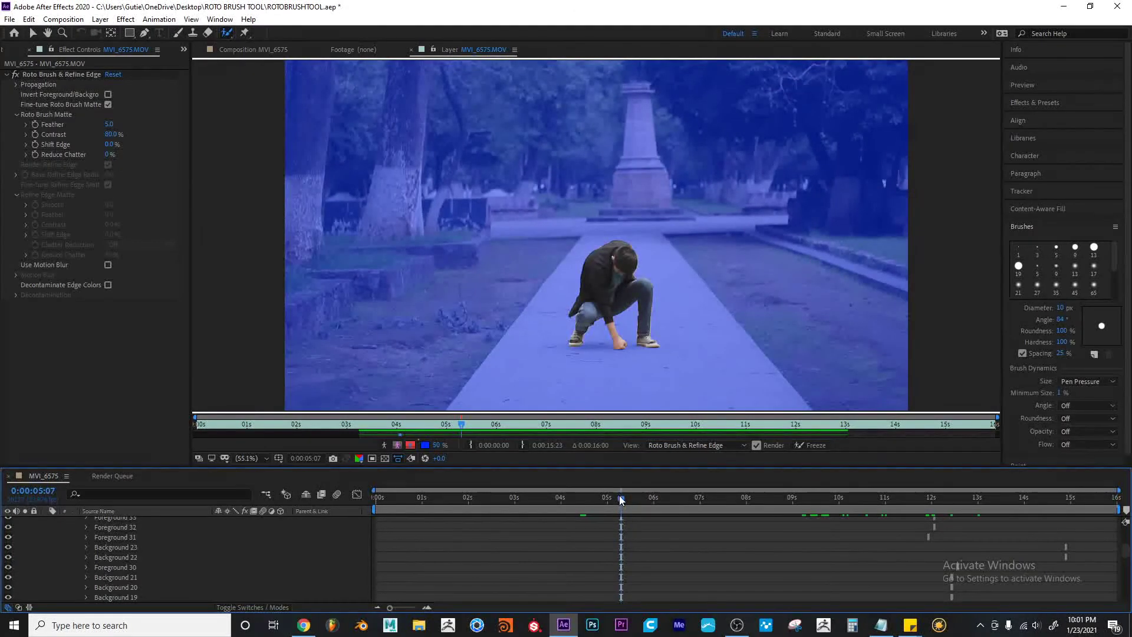
left_click_drag(620, 498, 576, 502)
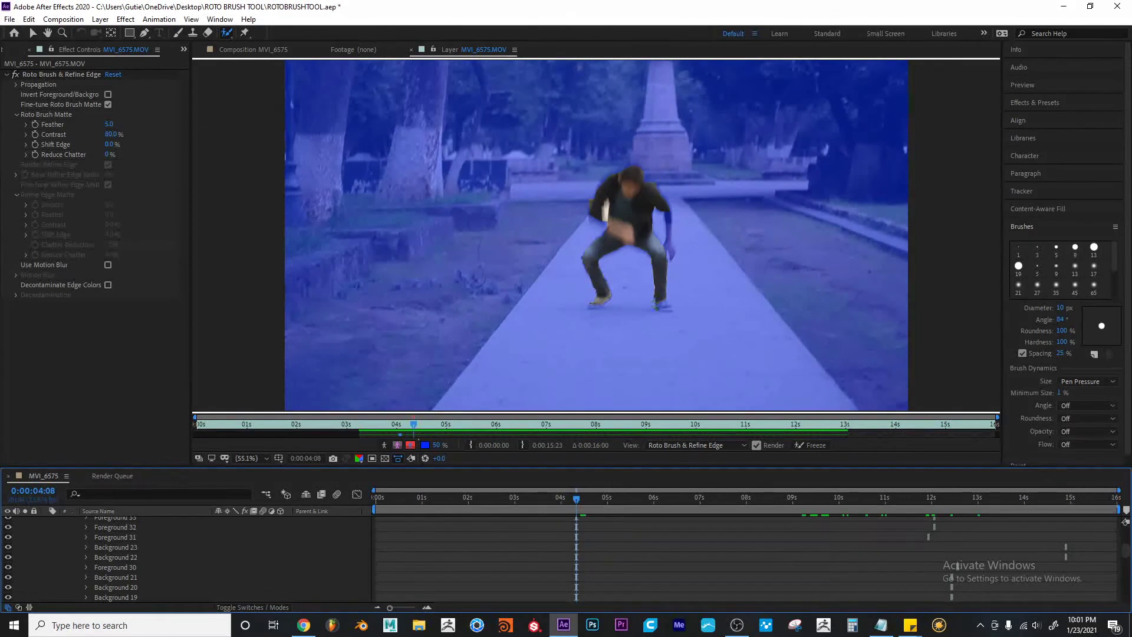
left_click_drag(660, 305, 664, 307)
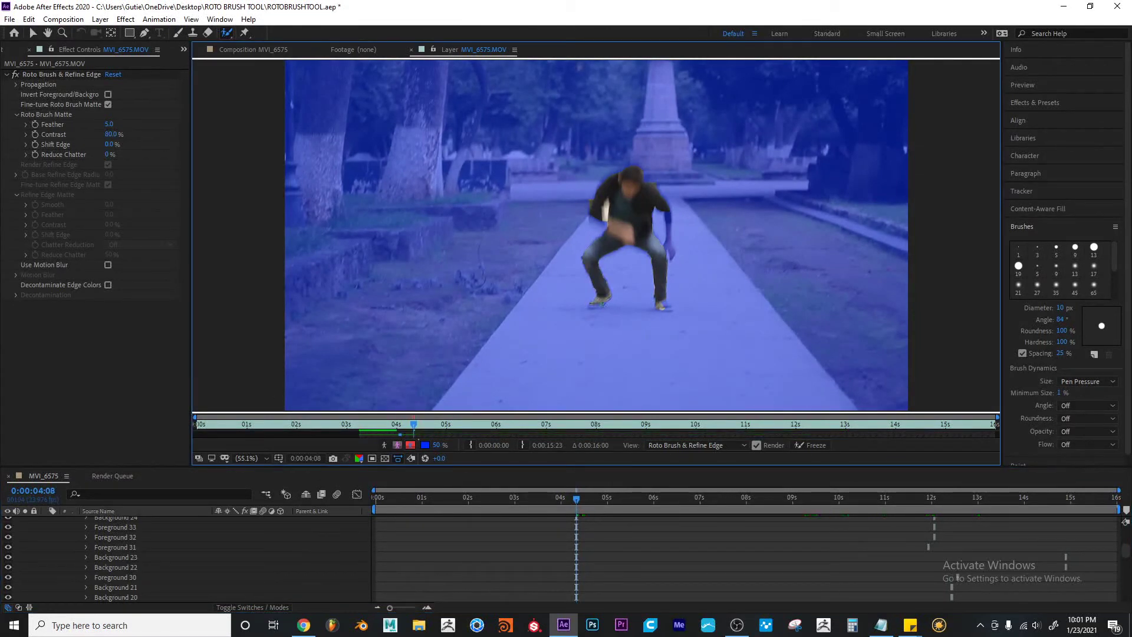
left_click_drag(595, 304, 665, 307)
key("space")
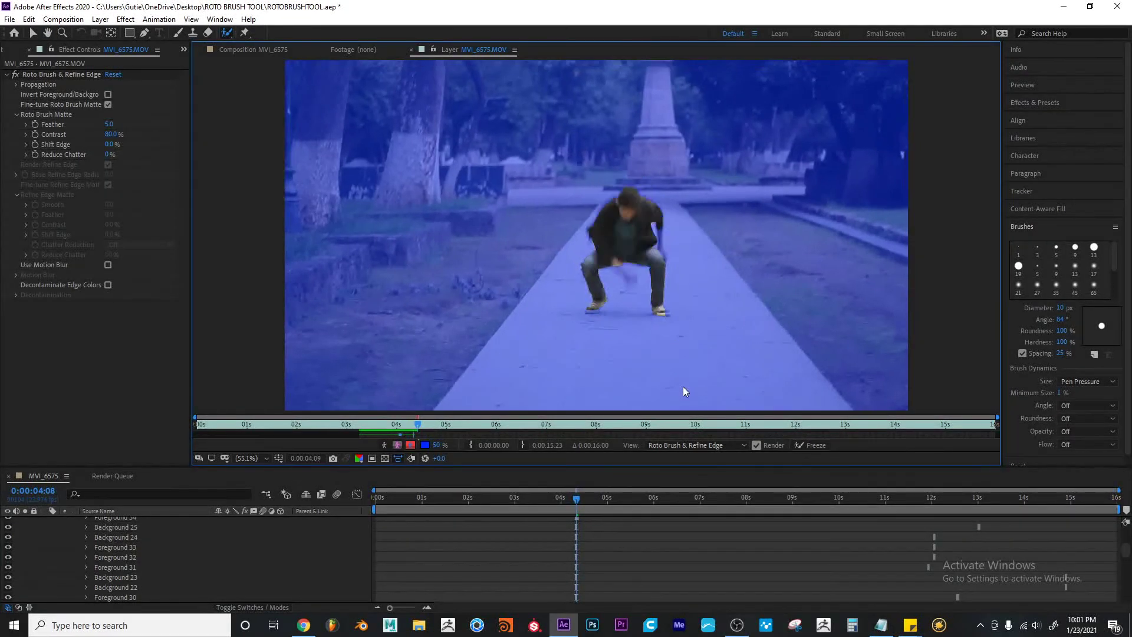
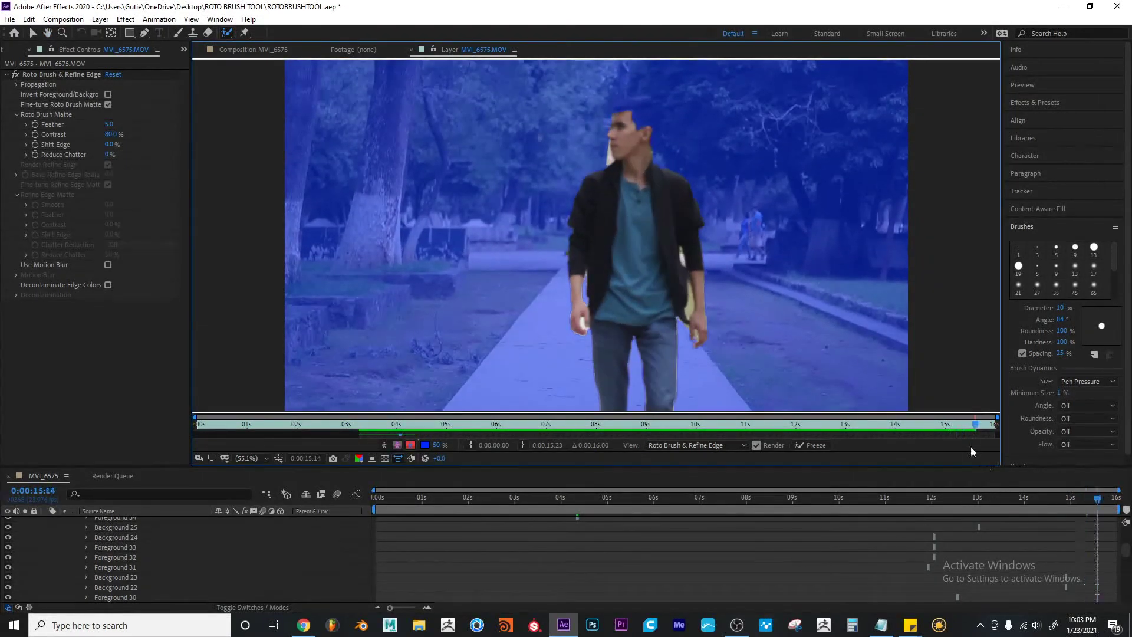
Move back to 0:00:14:17 and restore the man's right-hand ear and side of the head with a foreground stroke
left_click_drag(964, 425, 937, 428)
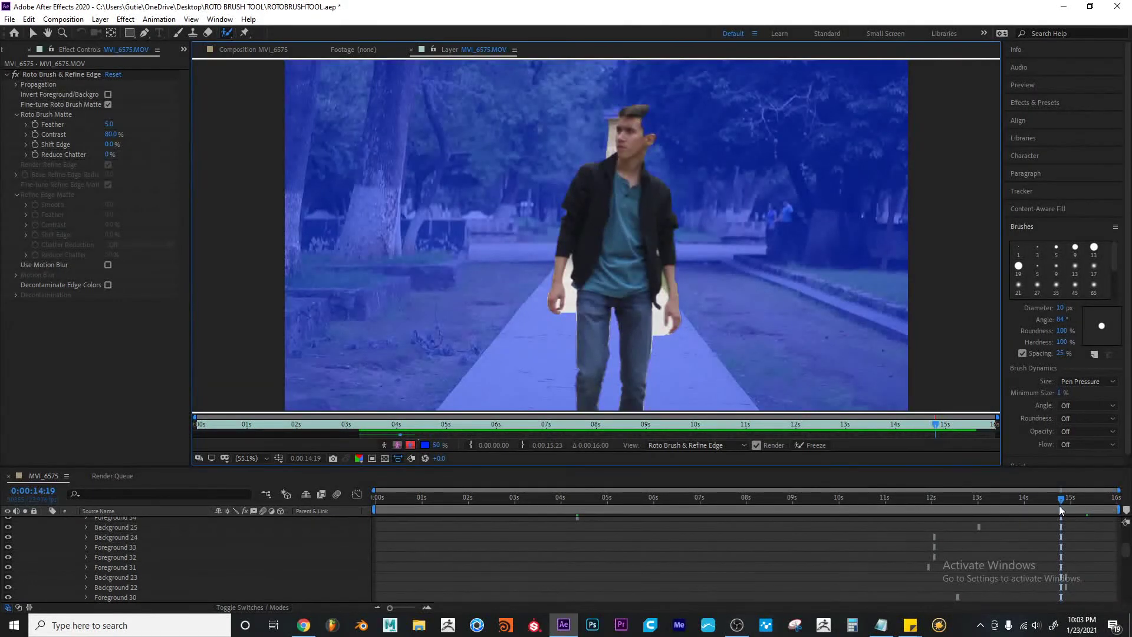
mouse_move(1059, 505)
left_mouse_down()
mouse_move(1045, 496)
mouse_move(1057, 496)
left_mouse_up()
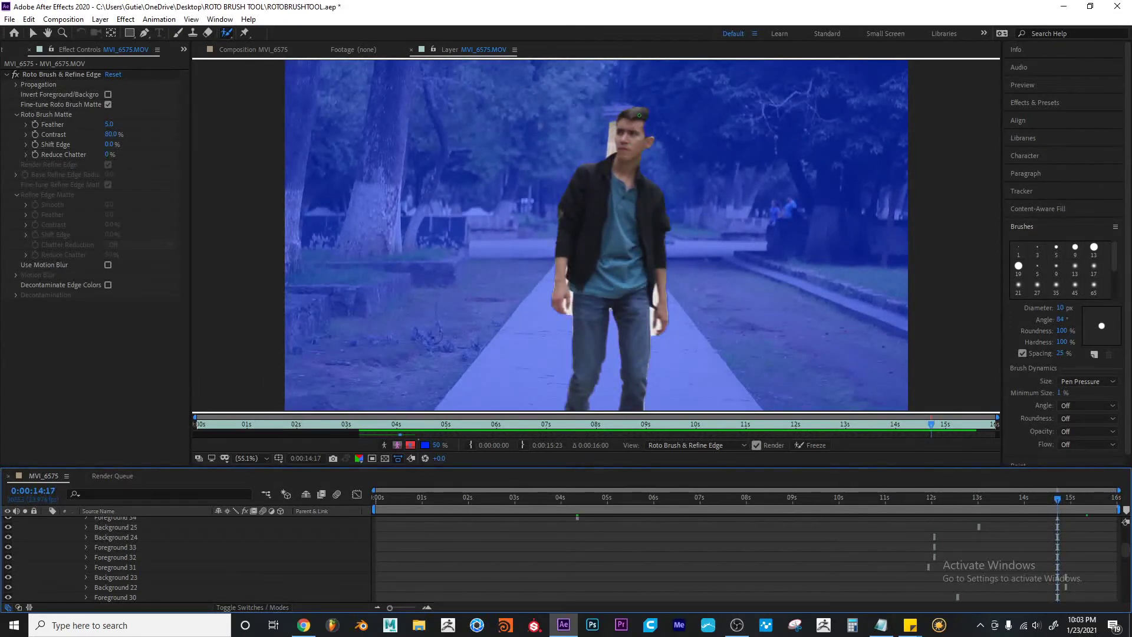
left_click_drag(647, 127, 649, 140)
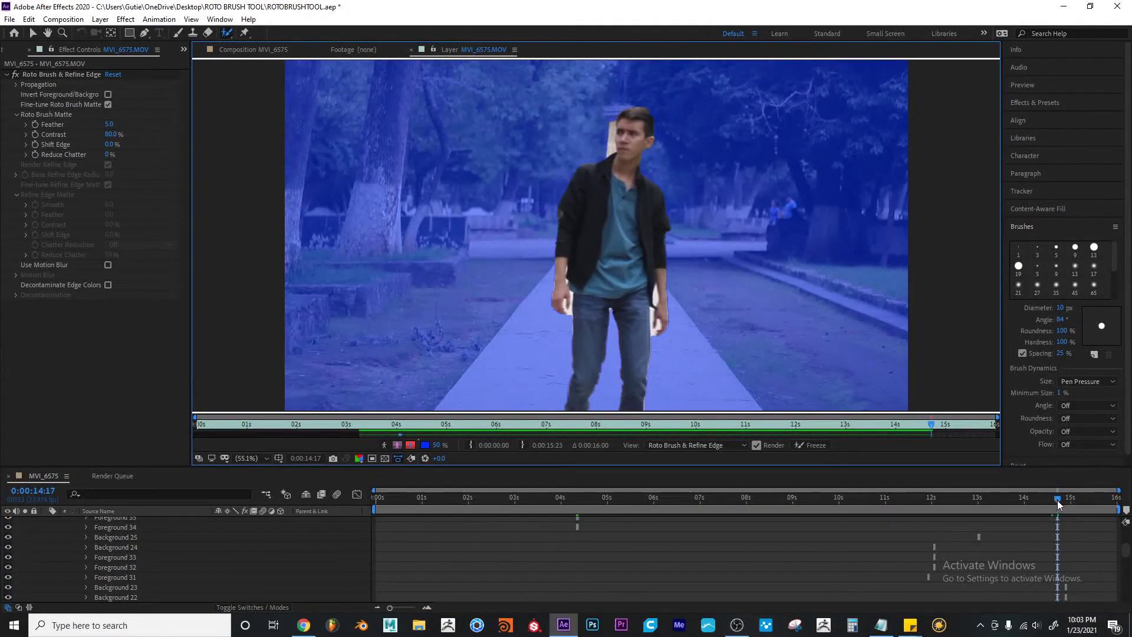
Preview the matte from 0:00:13:05, and at 0:00:14:18 paint background strokes over the gap inside the right-hand arm and the patch beside the face
left_click_drag(1057, 500, 985, 498)
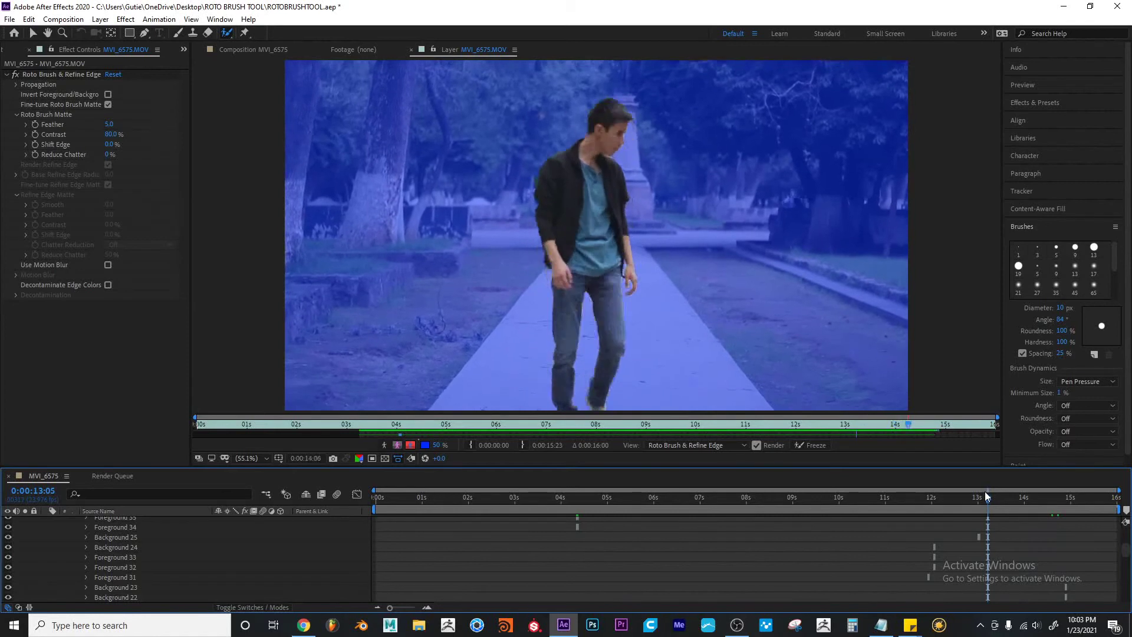
key("space")
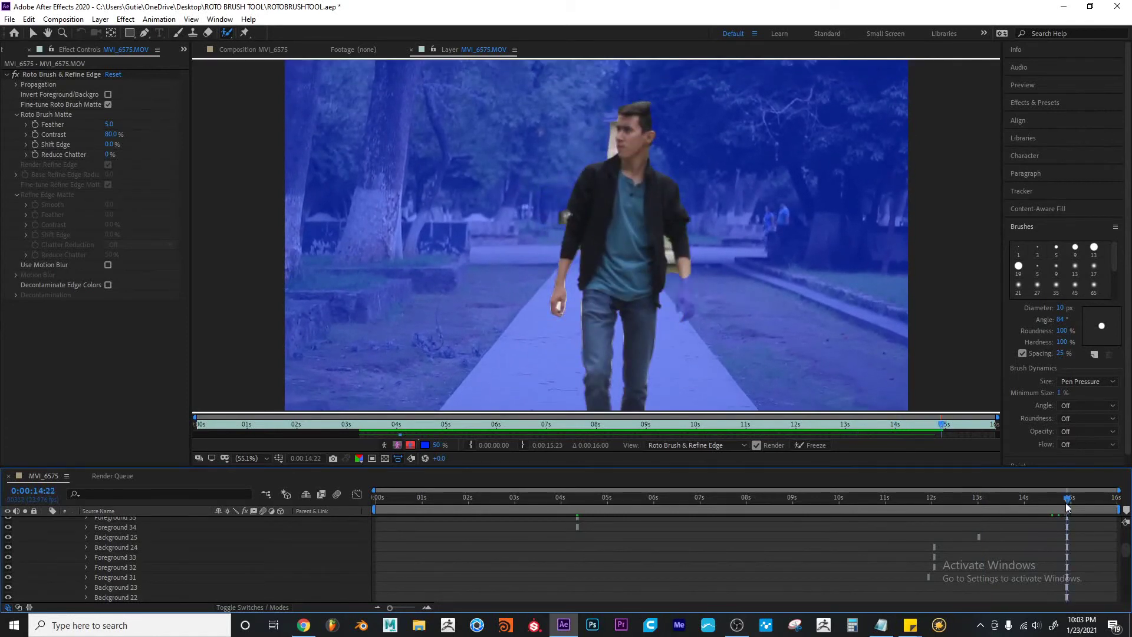
left_click_drag(1066, 503, 1053, 499)
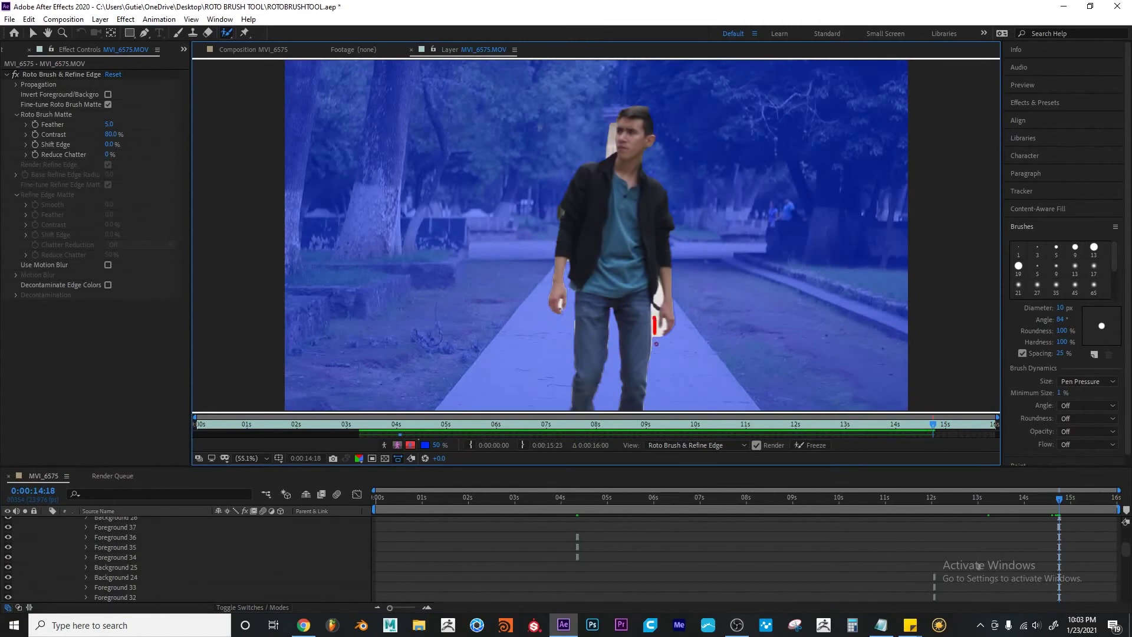
left_click_drag(656, 343, 657, 343)
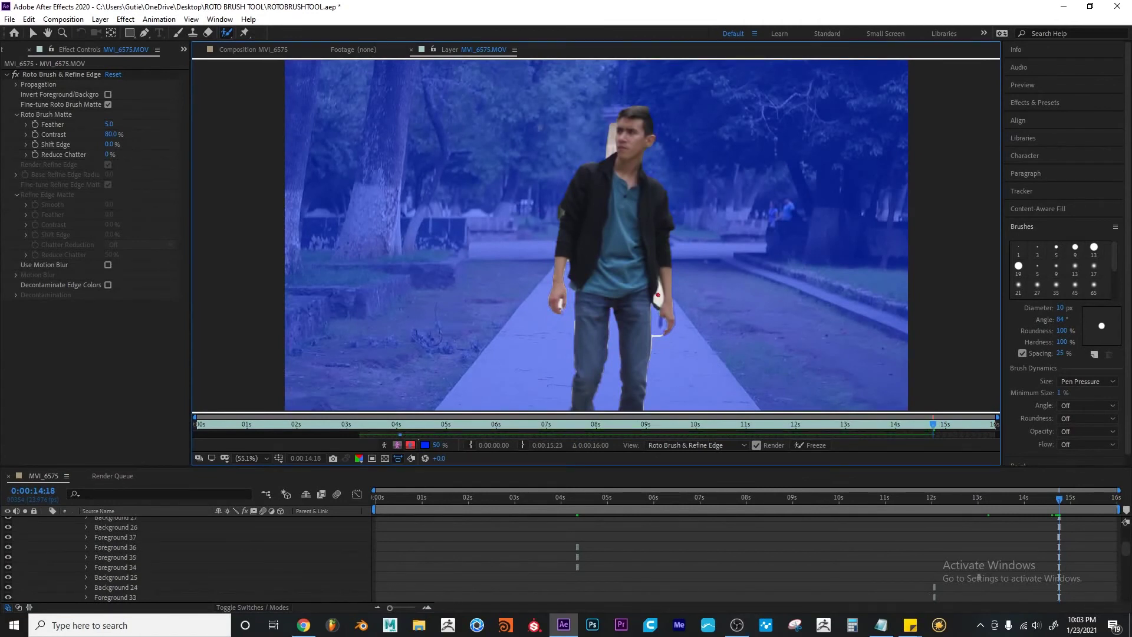
left_click_drag(657, 293, 654, 338)
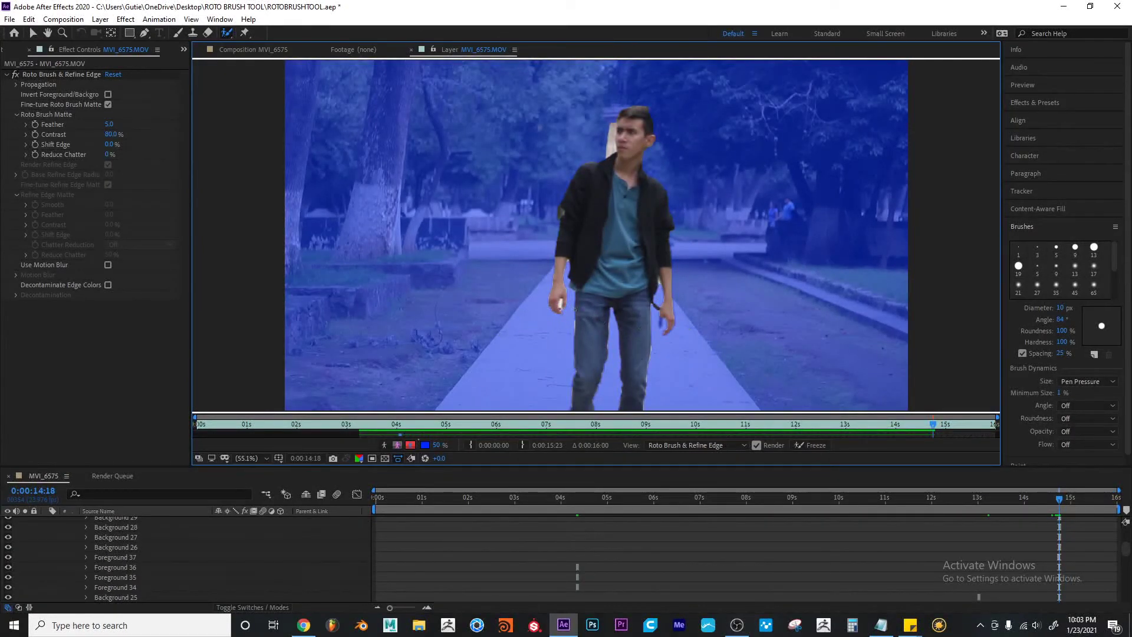
left_click_drag(609, 139, 609, 142)
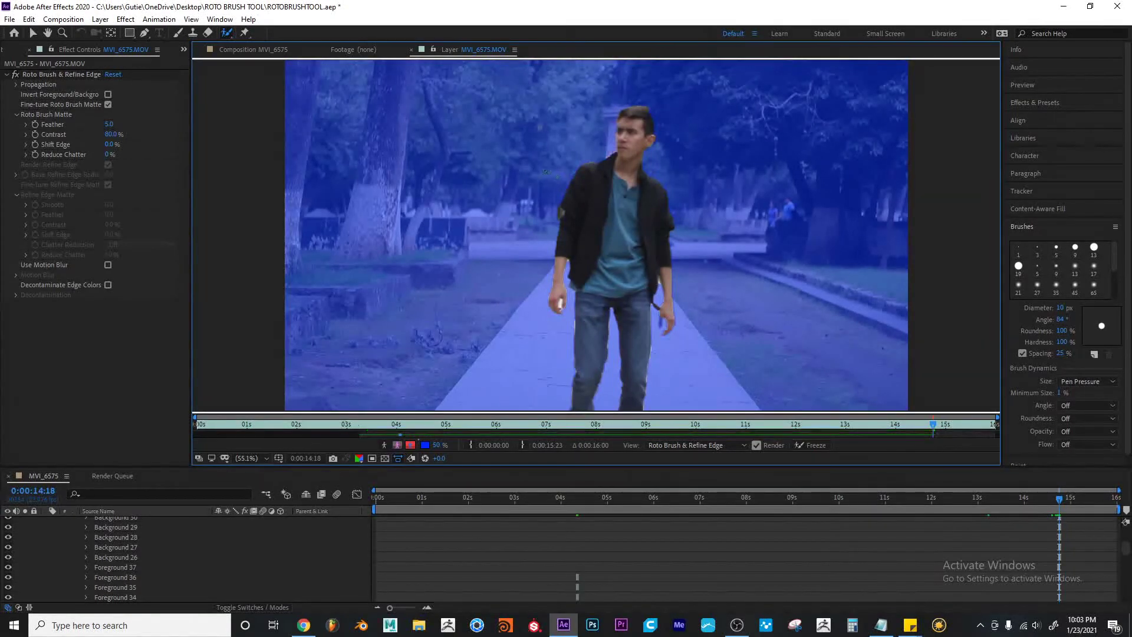
Propagate the corrected matte from 0:00:14:18 through to 0:00:15:21
key("Page_Down")
key("Page_Down")
key("Page_Down")
key("Page_Down")
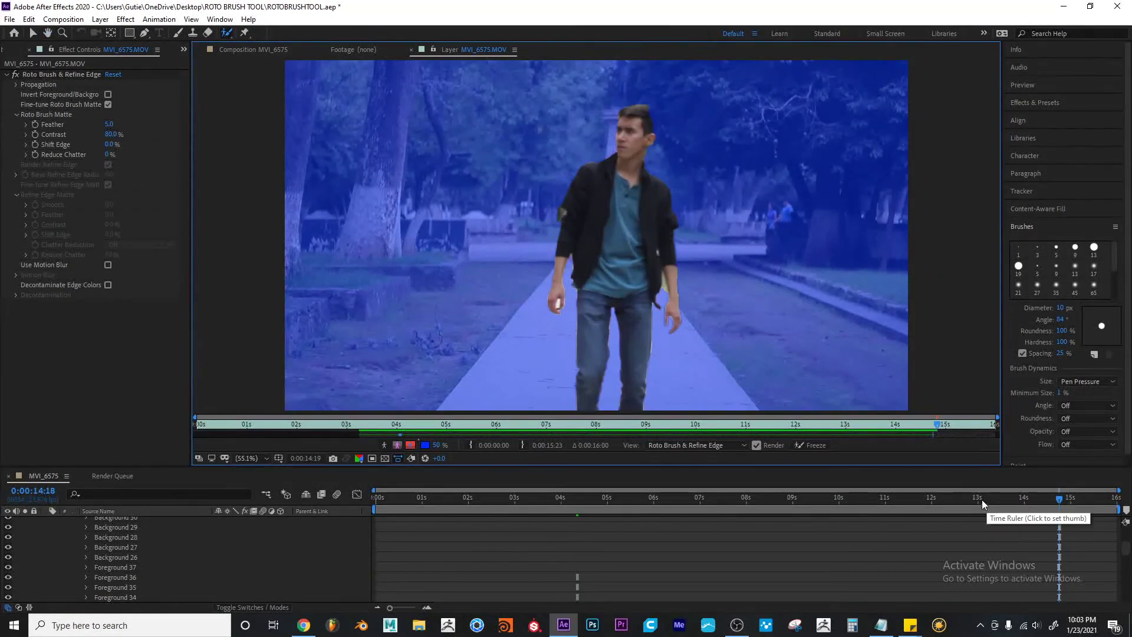
key("Page_Down")
key("Page_Down")
key("Page_Down")
key("Page_Down")
key("Page_Down")
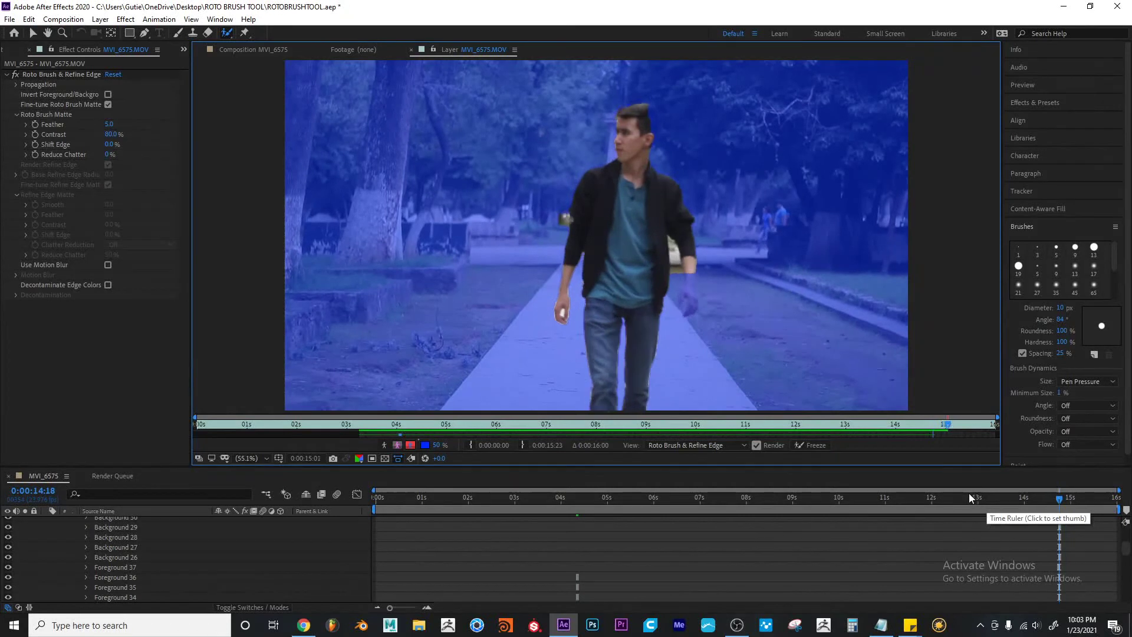
key("Page_Down")
key("Page_Down")
key("Page_Down")
key("Page_Down")
key("Page_Down")
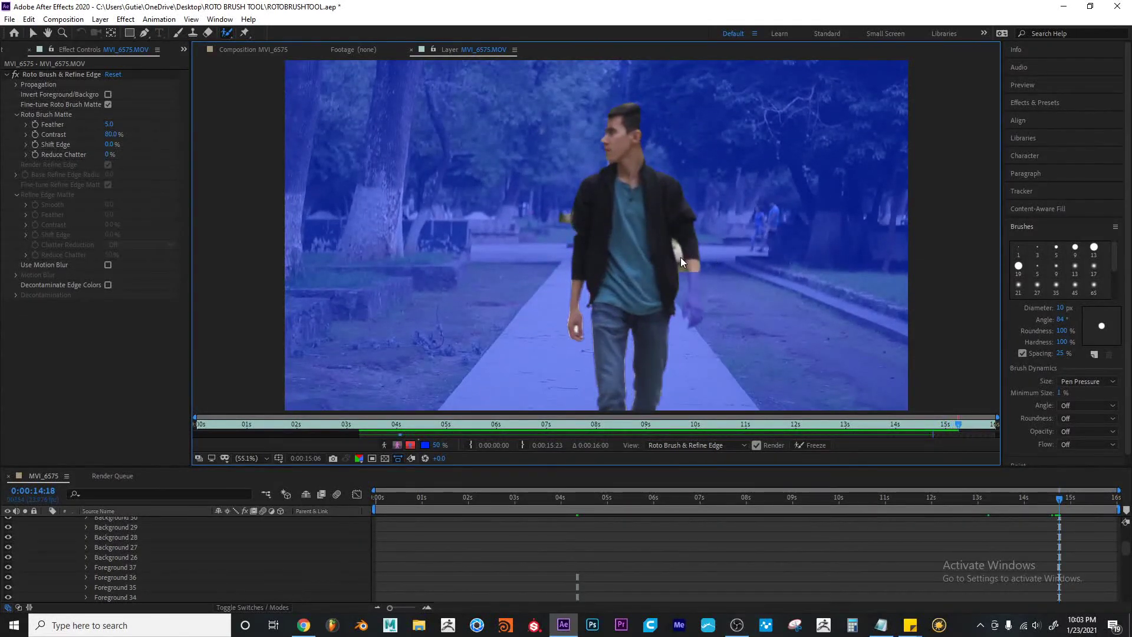
key("Page_Down")
key("Page_Down")
key("Page_Down")
key("Page_Down")
key("Page_Down")
key("Page_Down")
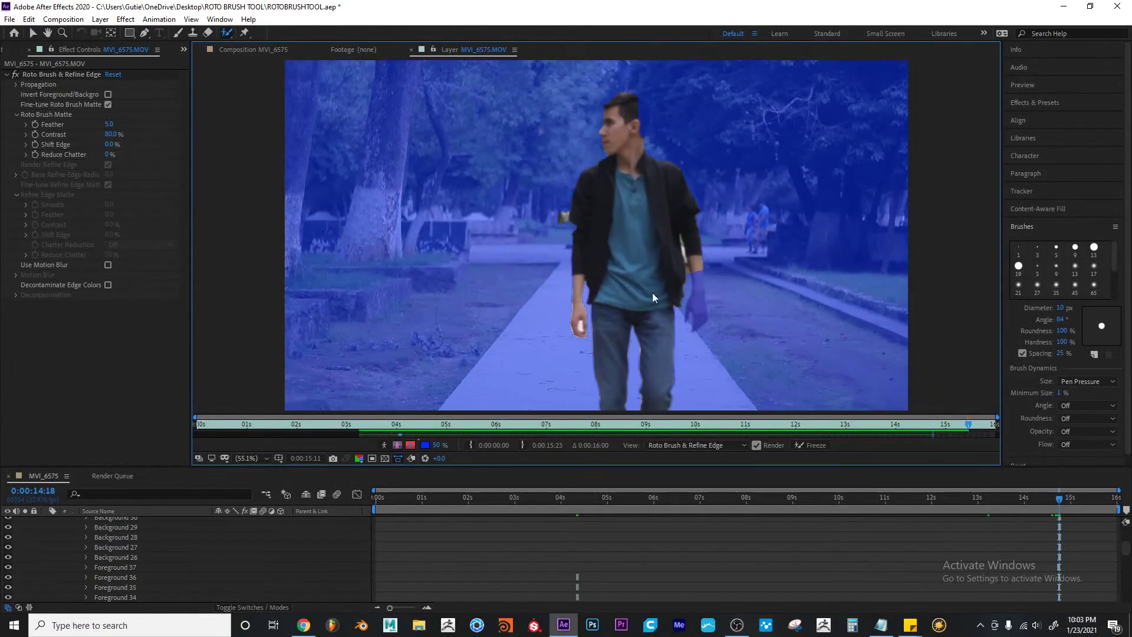
key("Page_Down")
key("Page_Down")
key("Page_Down")
key("Page_Down")
key("Page_Down")
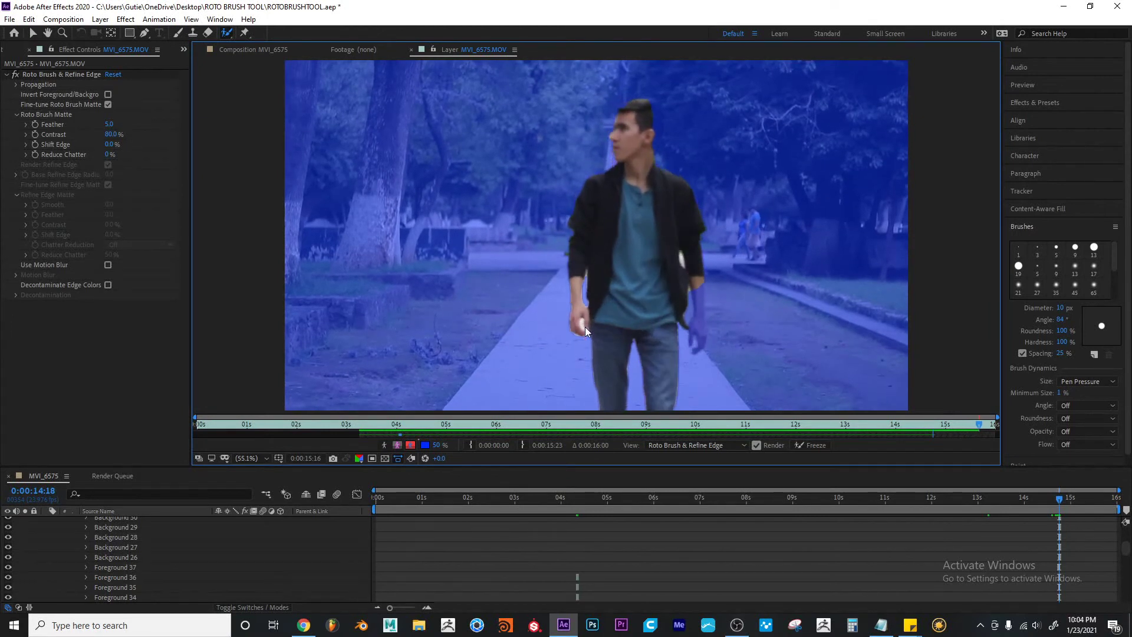
key("Page_Down")
key("Page_Down")
key("Page_Down")
key("Page_Down")
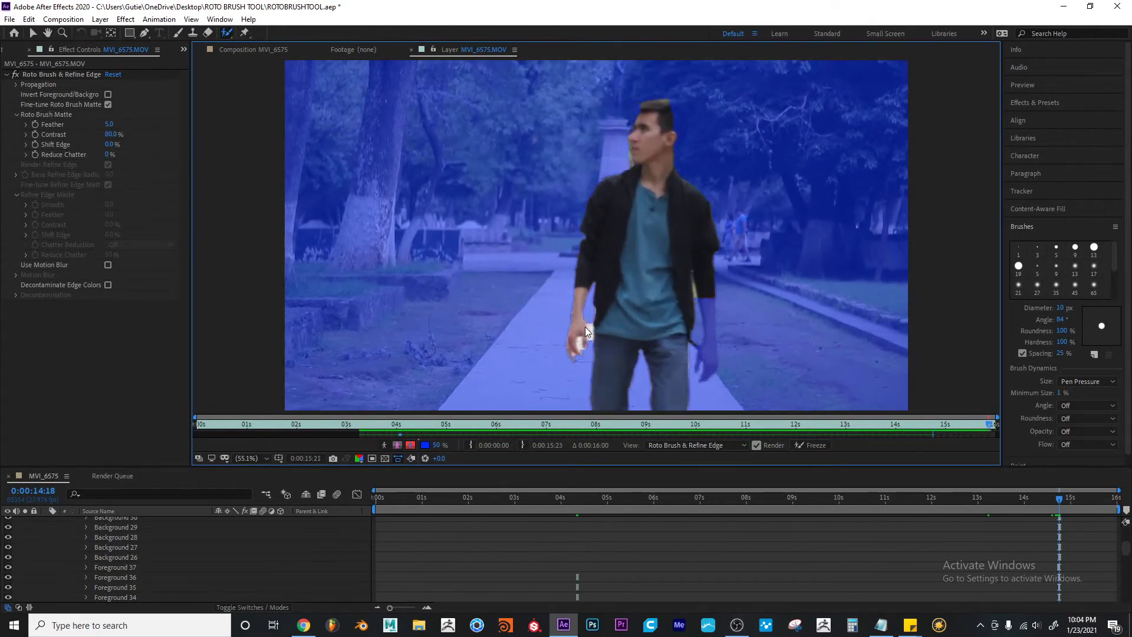
Replay the matte up to 0:00:04:23, collapse the properties of the MVI_6575.MOV layer, and leave the layer selected
key("j")
key("space")
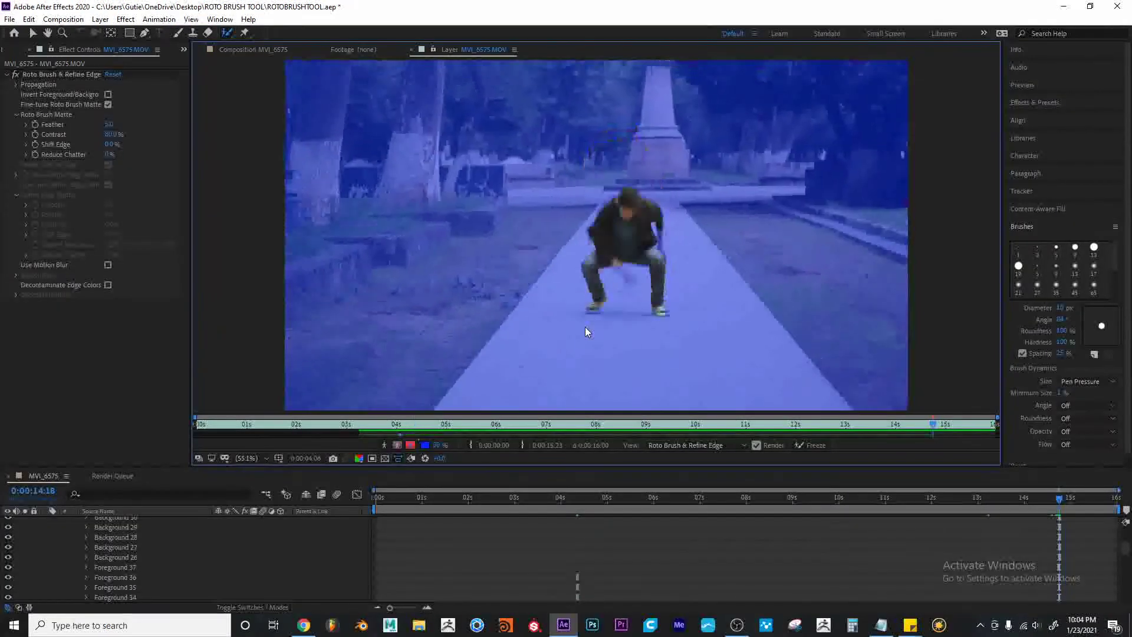
scroll(178, 545, "up", 10)
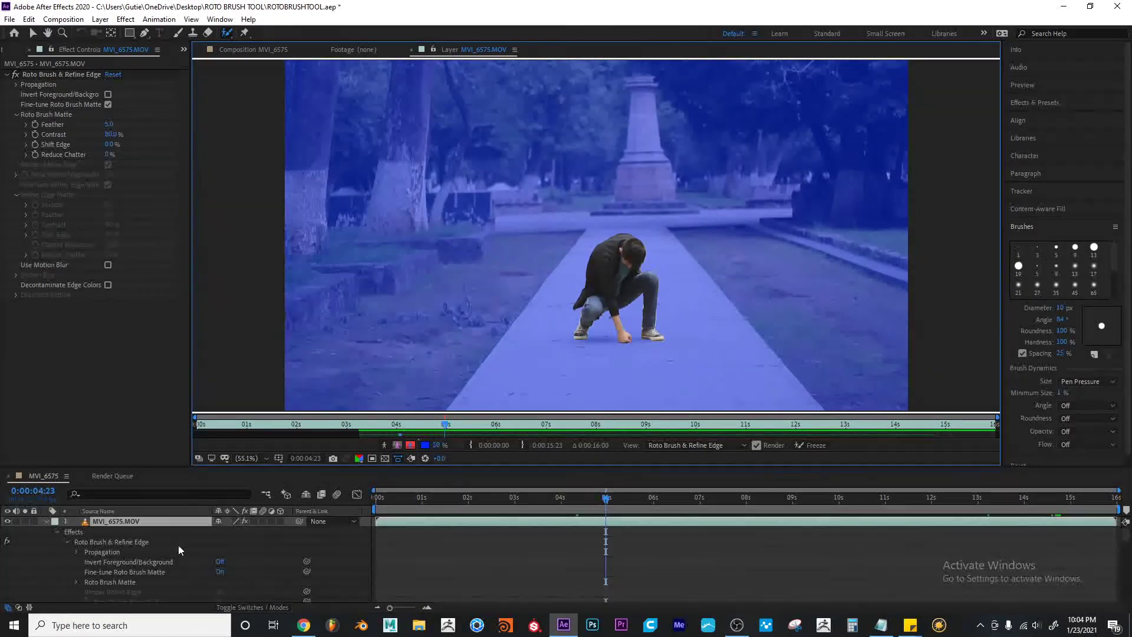
left_click(45, 521)
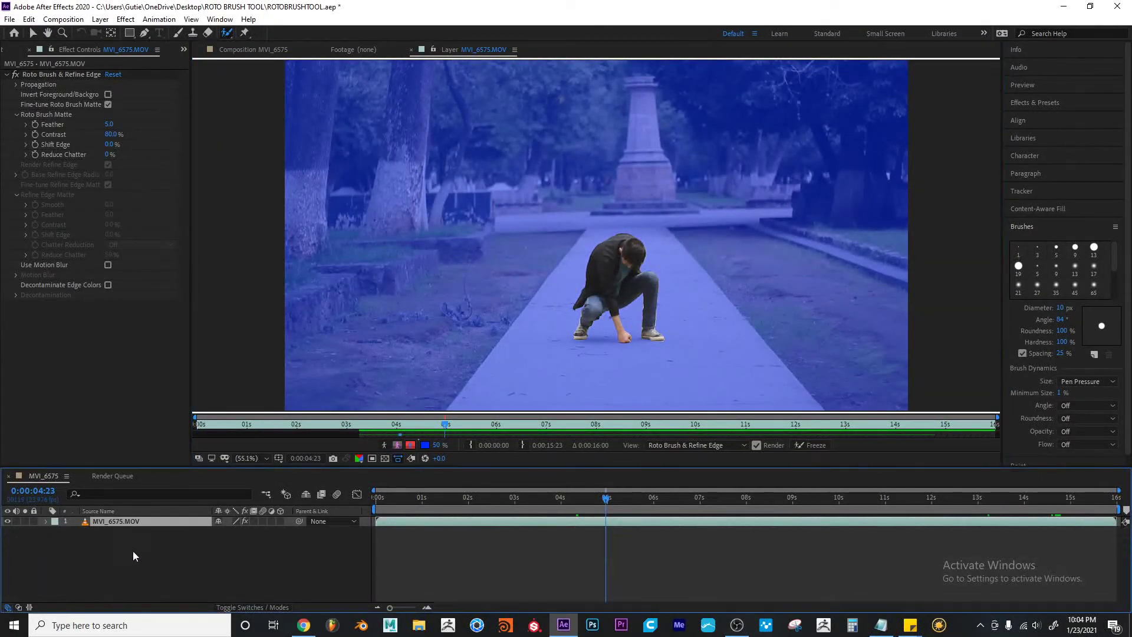
left_click(158, 556)
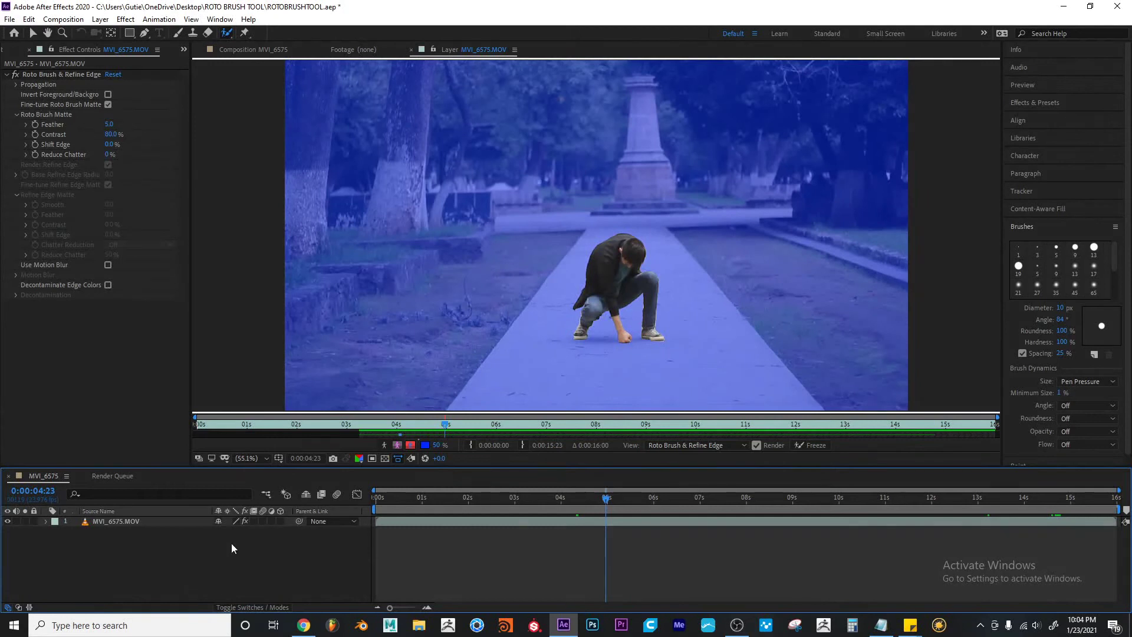
left_click(112, 521)
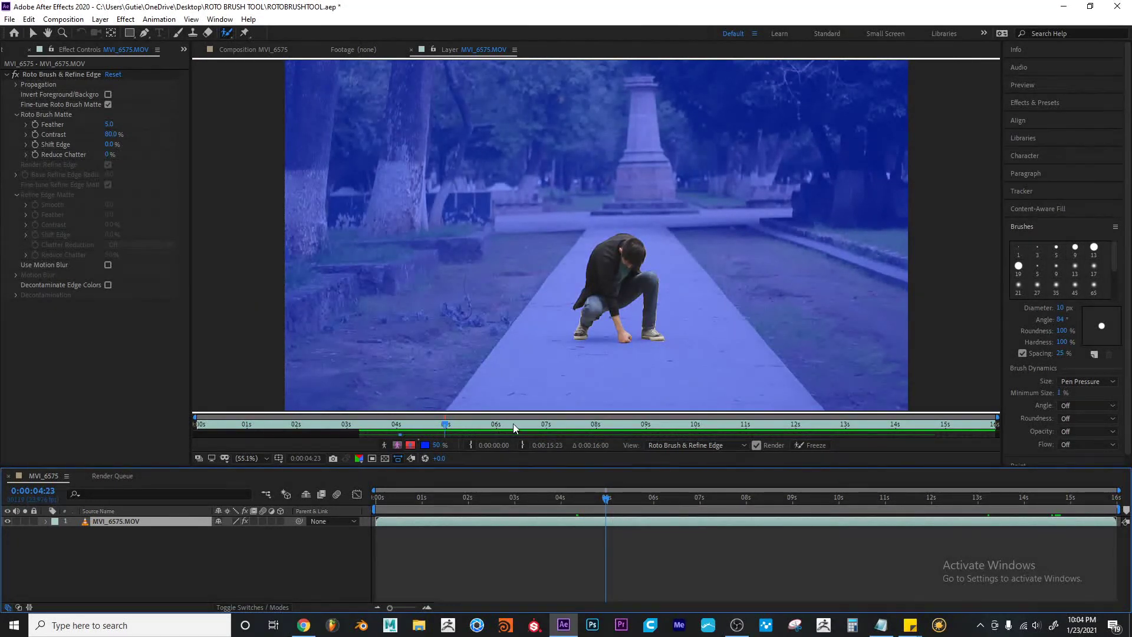
Switch the layer view to Masks and on to Anchor Point Path to see the footage without the matte overlay
left_click(698, 444)
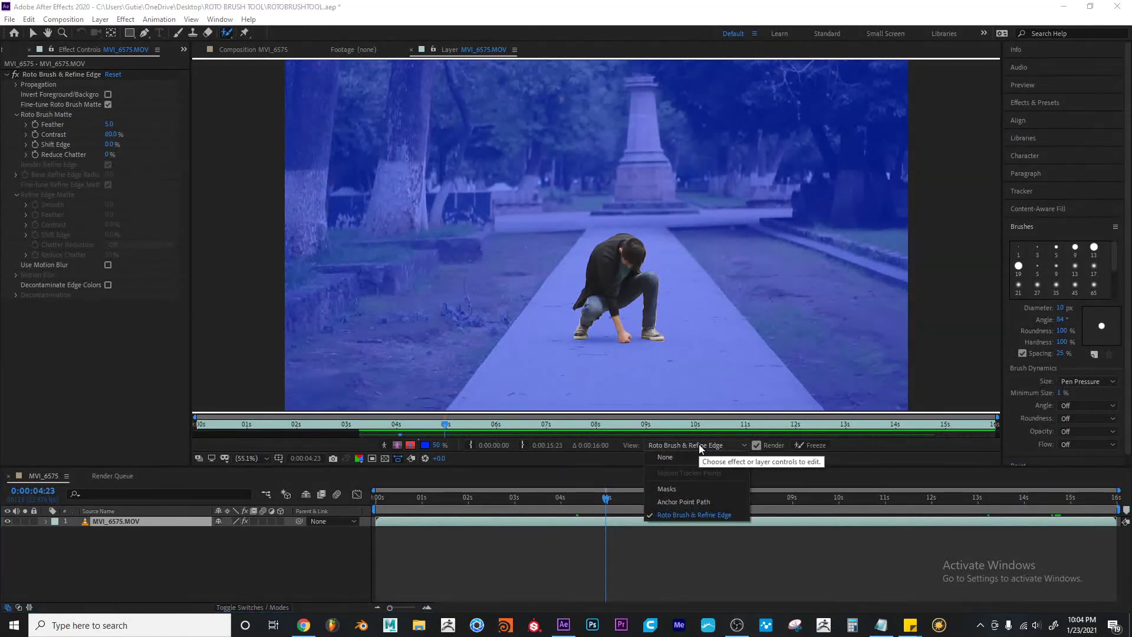
left_click(445, 450)
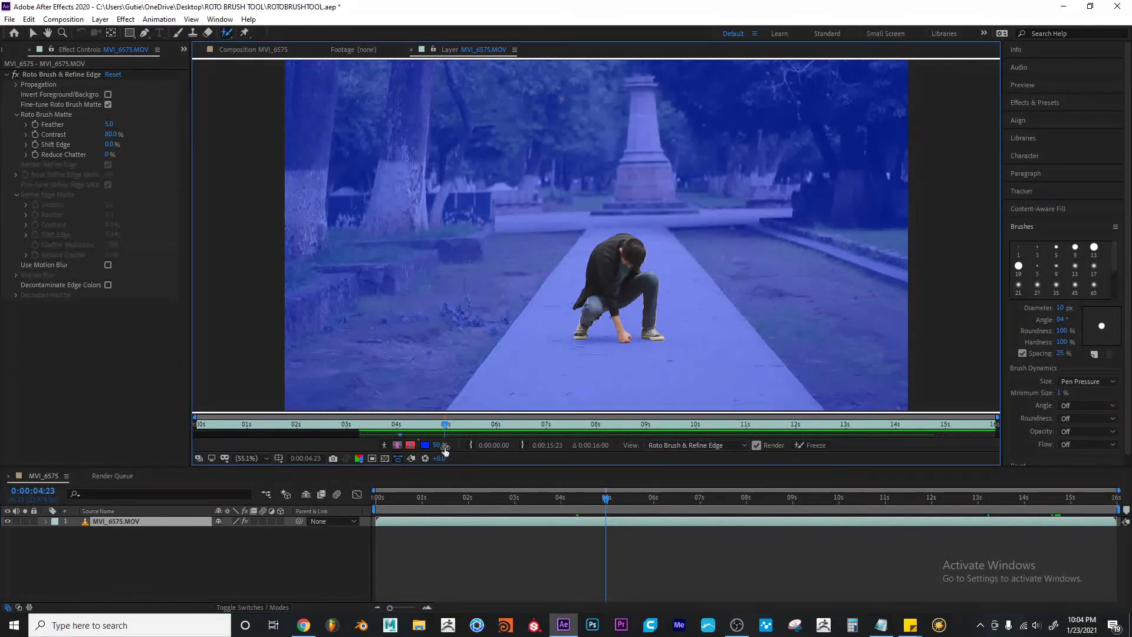
left_click(690, 444)
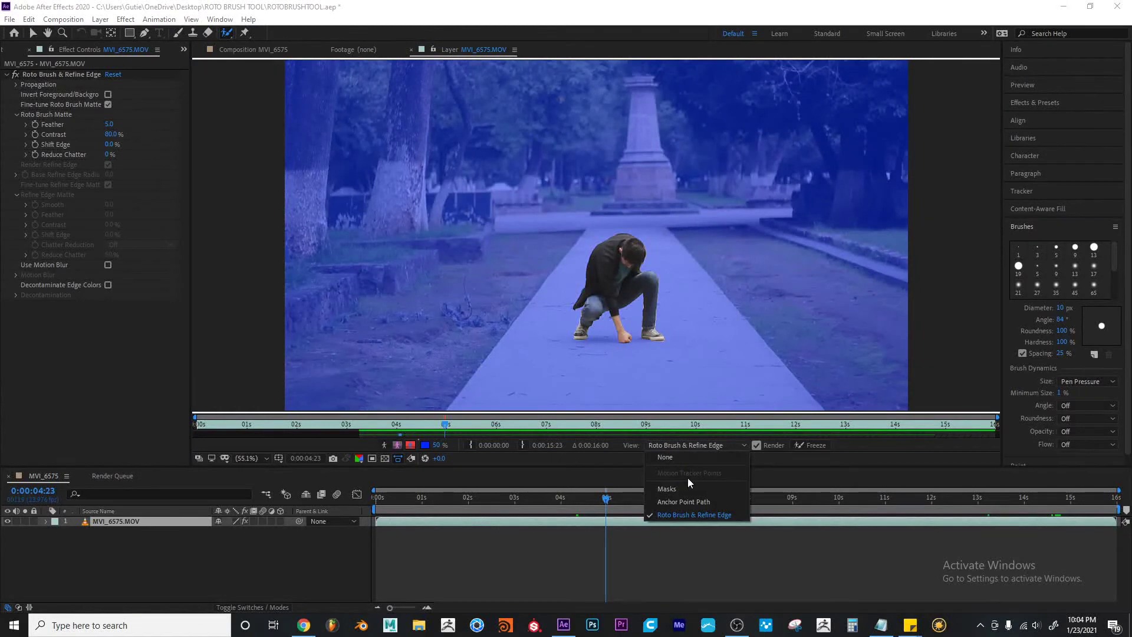
left_click(687, 486)
left_click(699, 444)
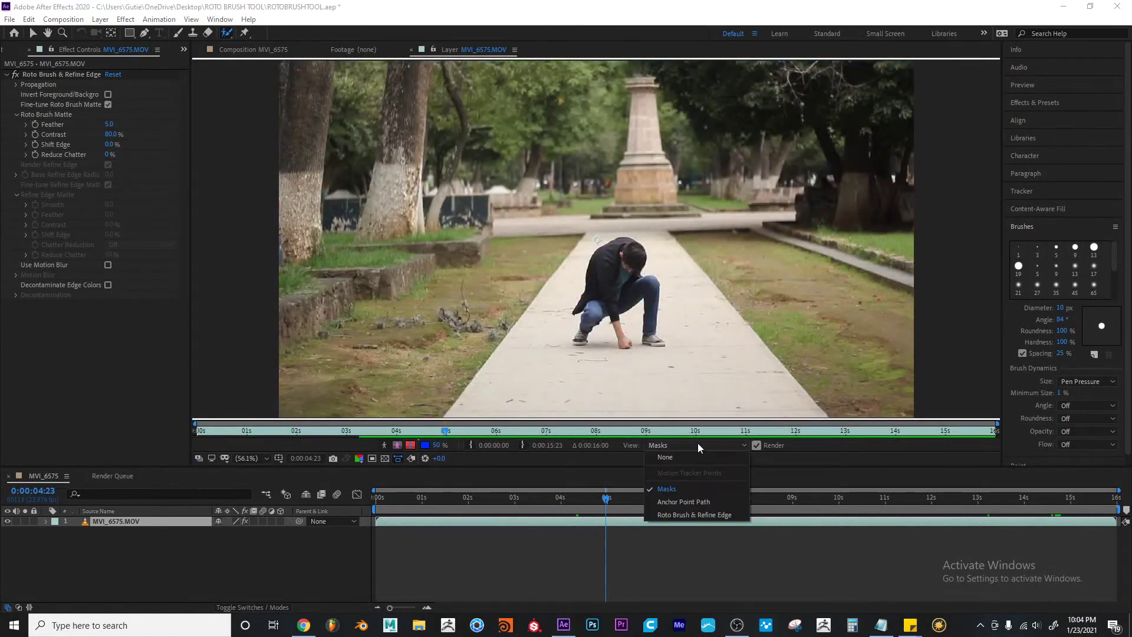
left_click(700, 500)
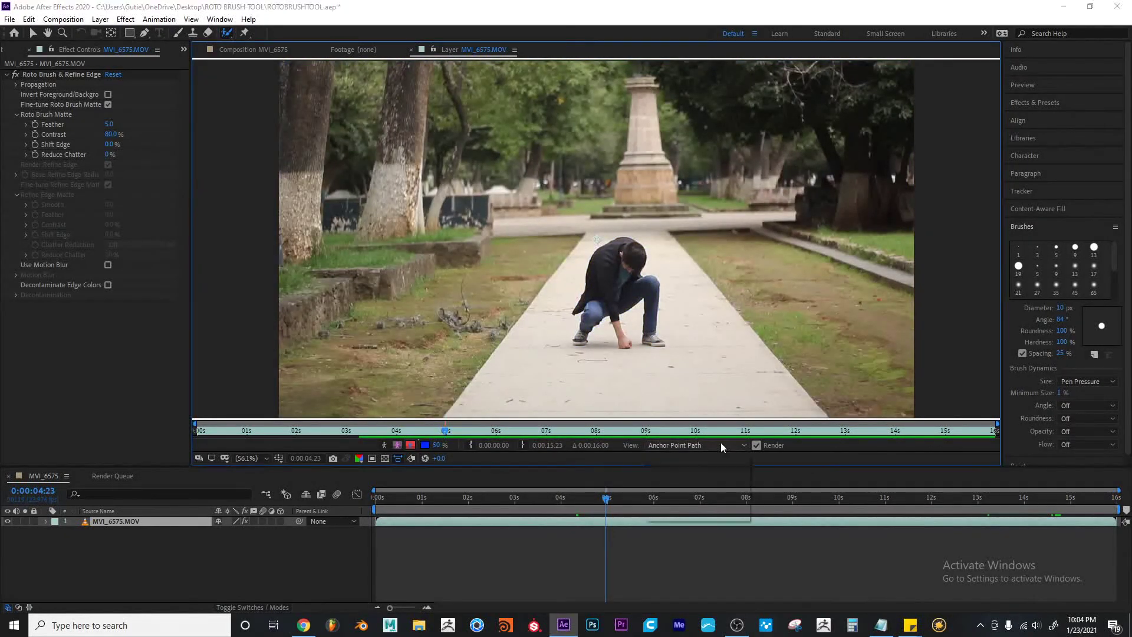
Return the layer view to Roto Brush & Refine Edge, and at 0:00:14:17 paint a background stroke over the gap beside the left-hand fingers
left_click(721, 444)
left_click(684, 515)
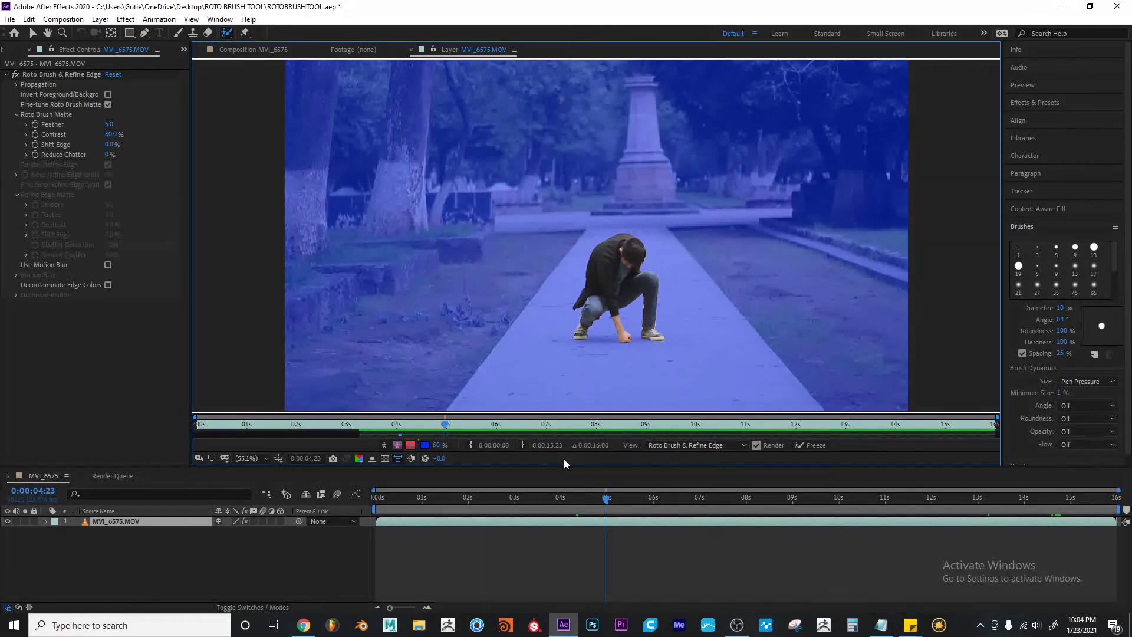
left_click_drag(611, 499, 1059, 510)
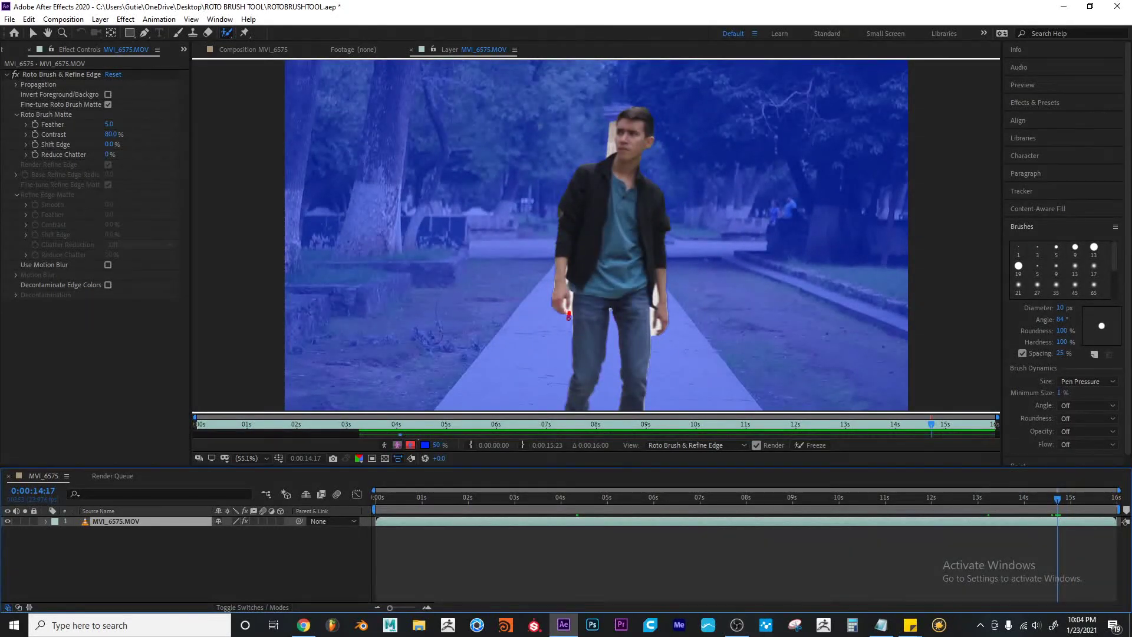
left_click_drag(569, 312, 568, 319)
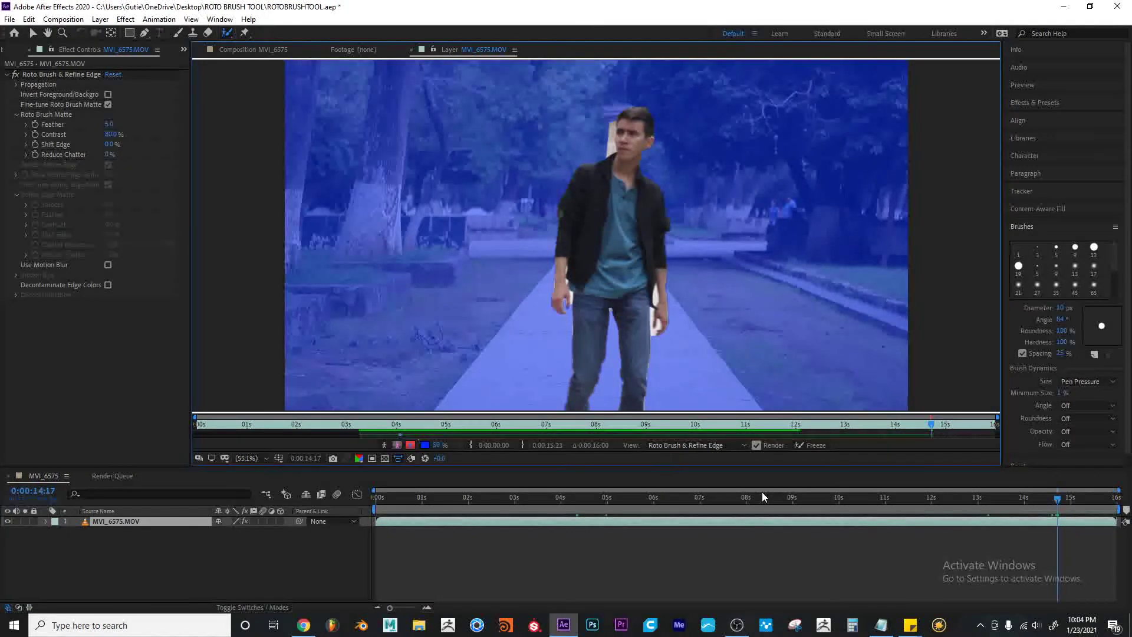
At 0:00:14:20, paint a background stroke inside the curled left-hand fingers and replay the matte
key("Page_Down")
key("Page_Down")
key("Page_Down")
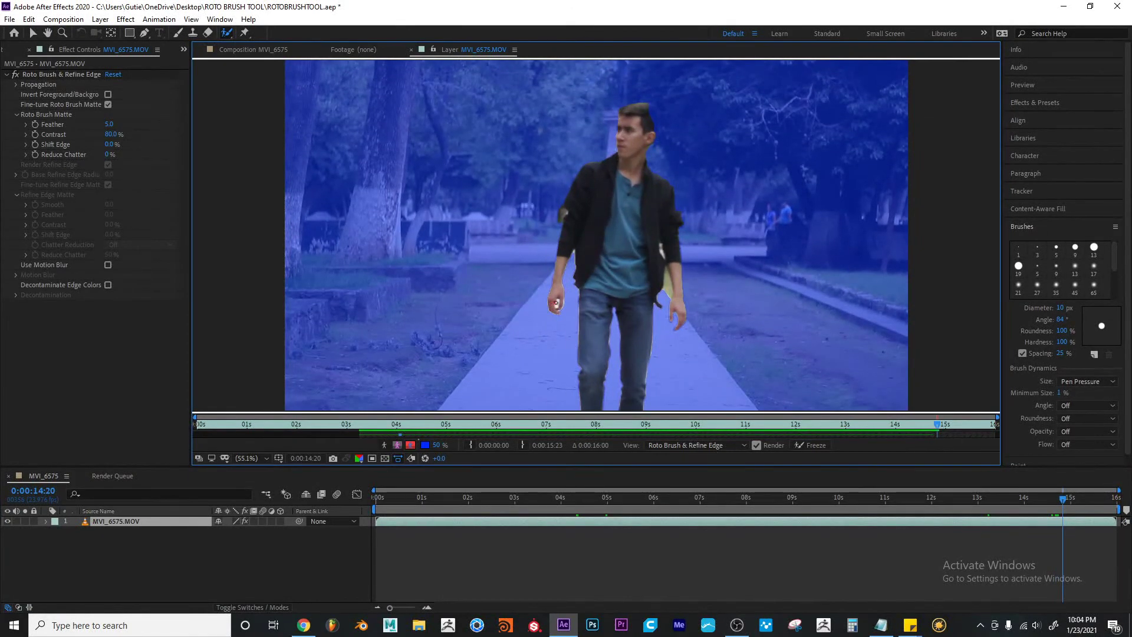
left_click_drag(556, 303, 557, 306)
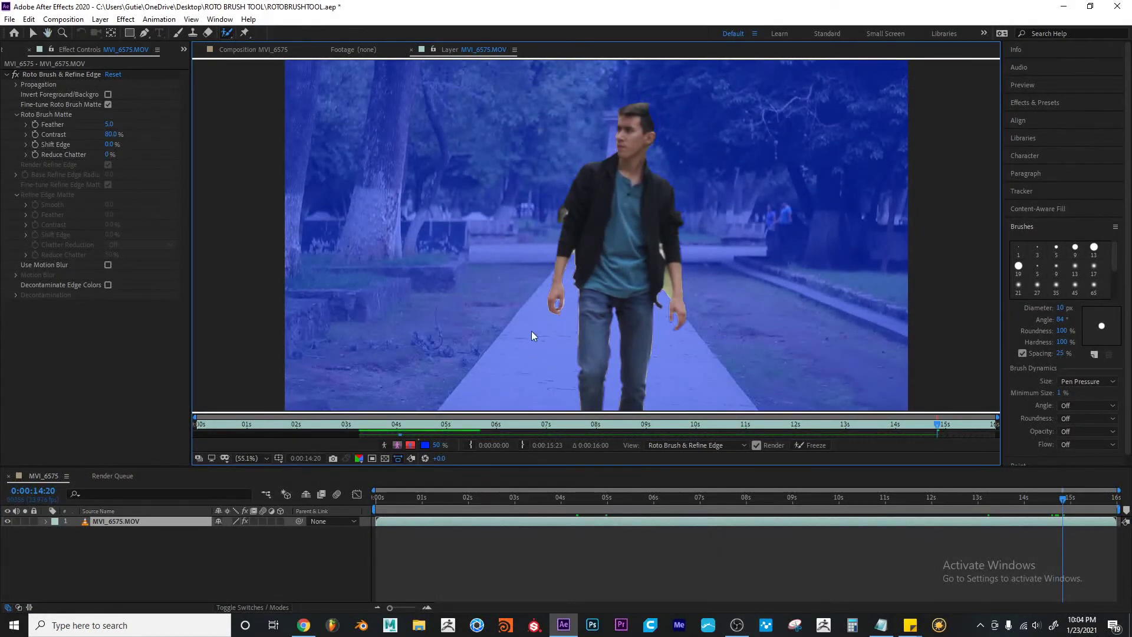
key("space")
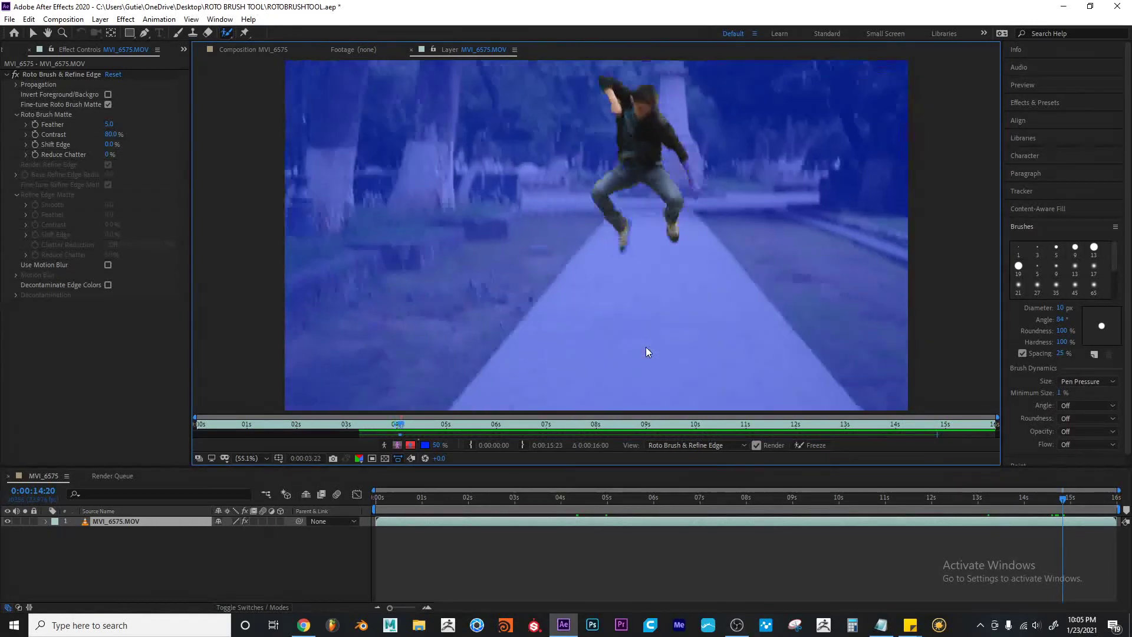
At 0:00:14:20 and 0:00:14:21, paint background strokes over the gap between the jacket and the right-hand arm
left_click_drag(961, 496, 1068, 494)
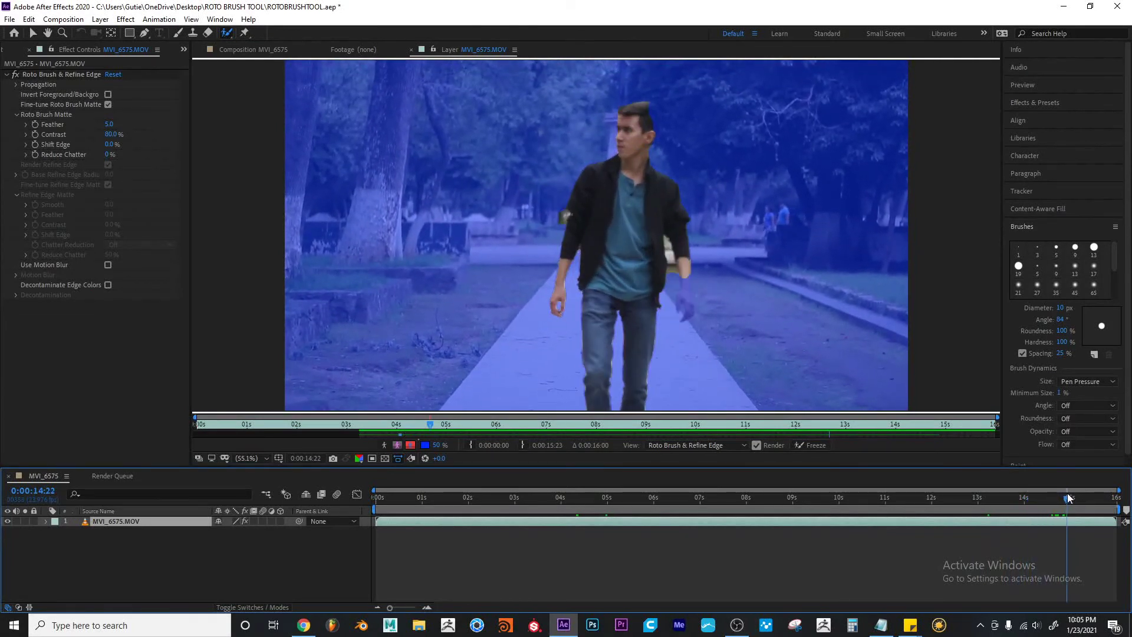
key("Page_Up")
key("Page_Up")
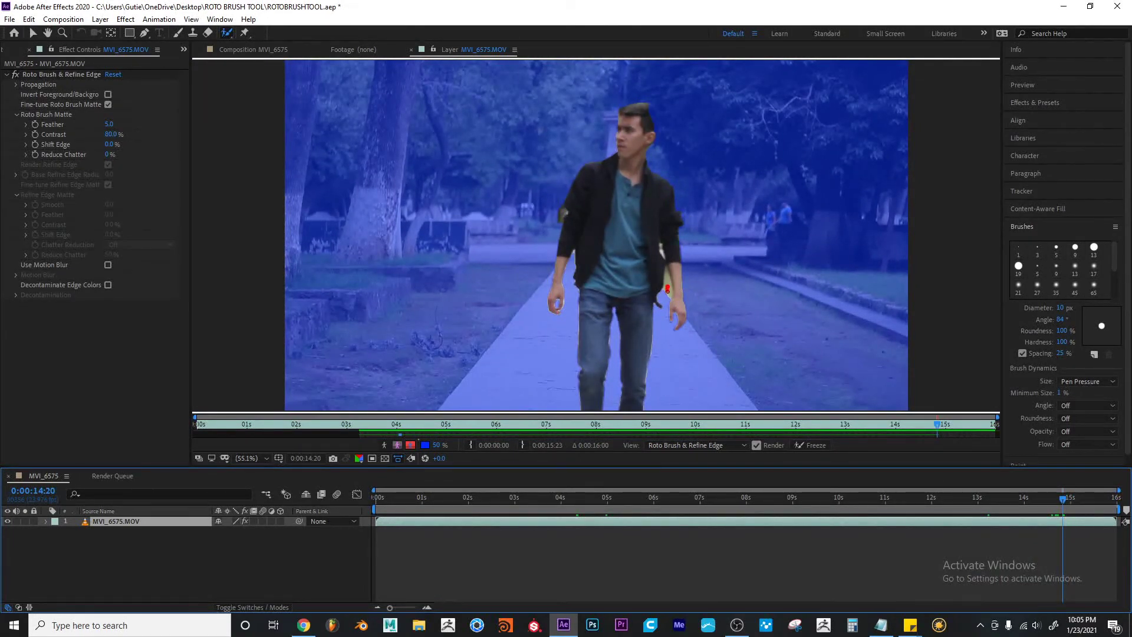
left_click_drag(668, 289, 666, 298)
key("Page_Down")
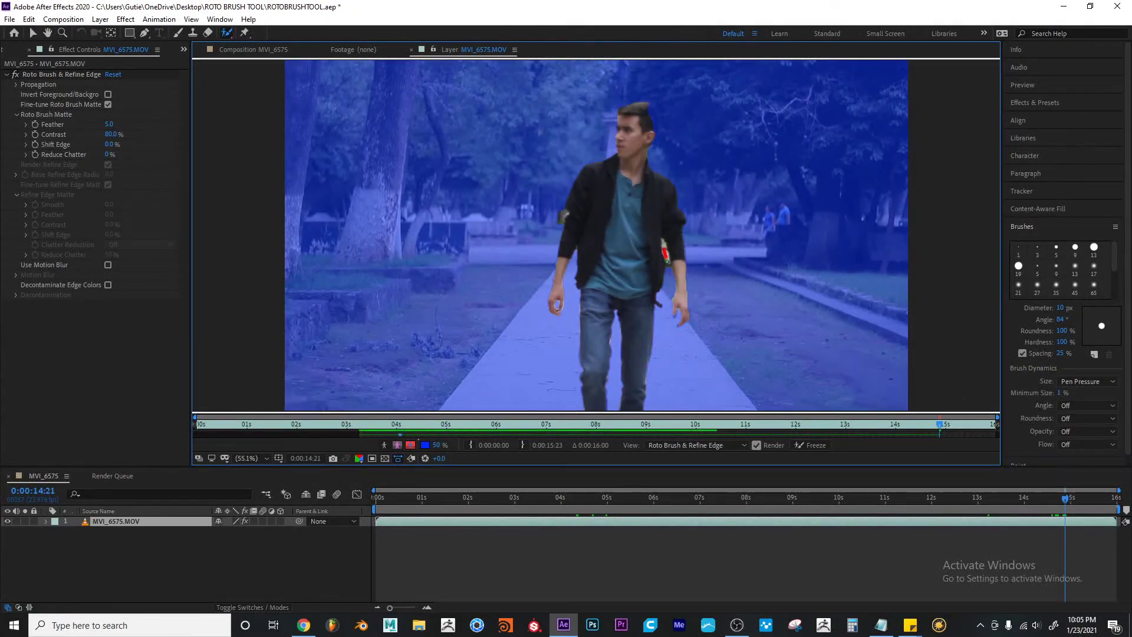
Paint foreground strokes over the missing right-hand forearm and hand at 0:00:14:22 and 0:00:15:00
key("Page_Down")
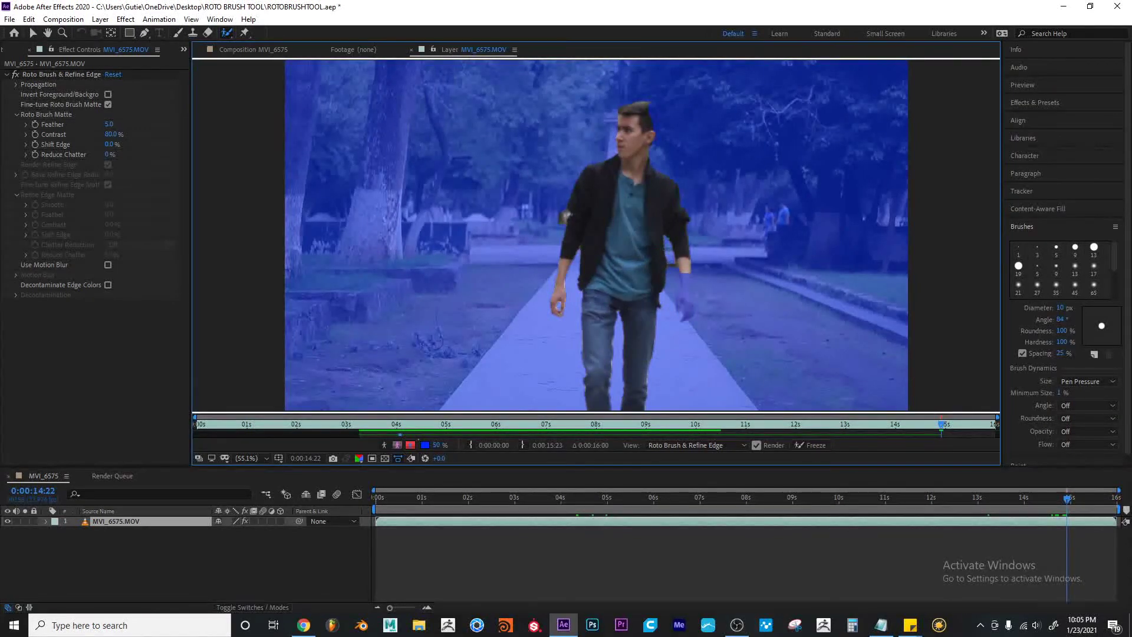
left_click_drag(687, 296, 688, 300)
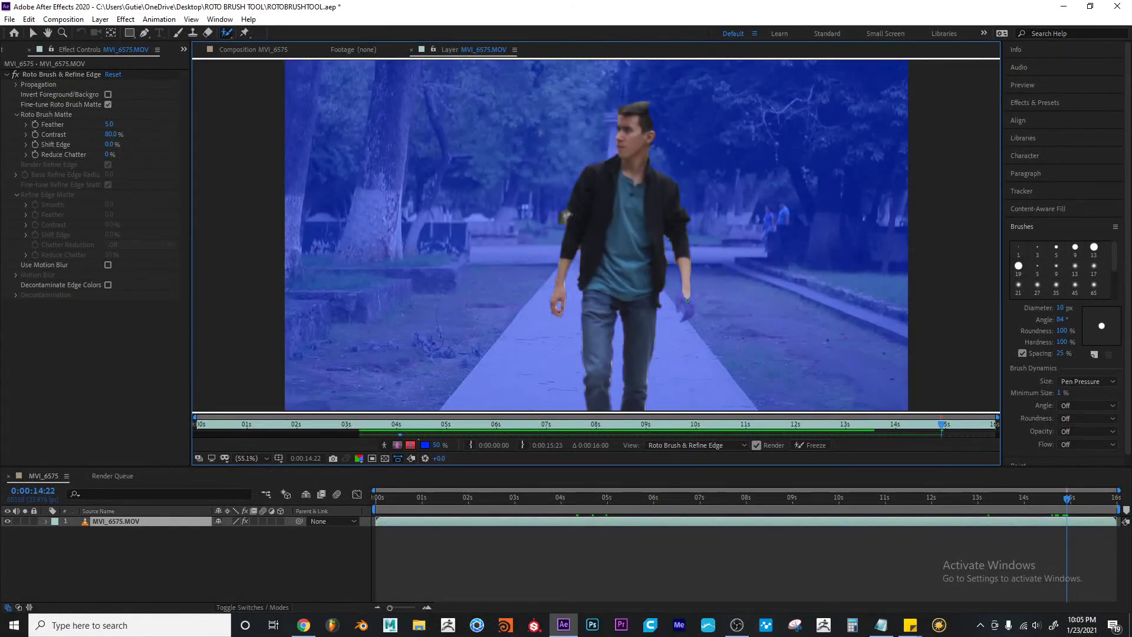
left_click_drag(687, 299, 683, 302)
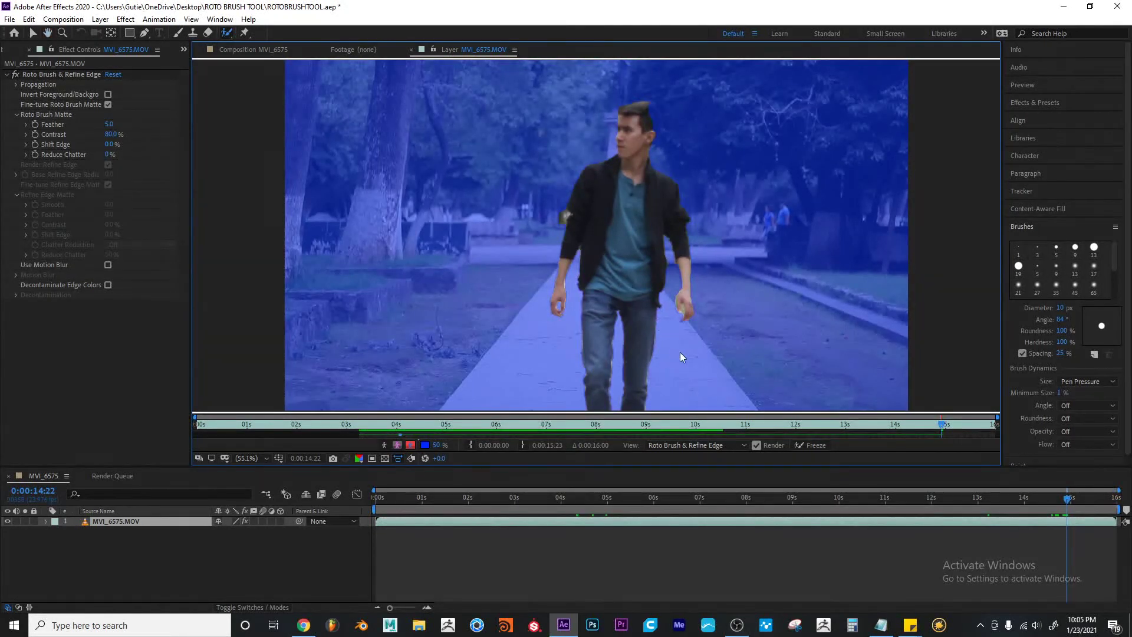
key("Page_Down")
key("Page_Down")
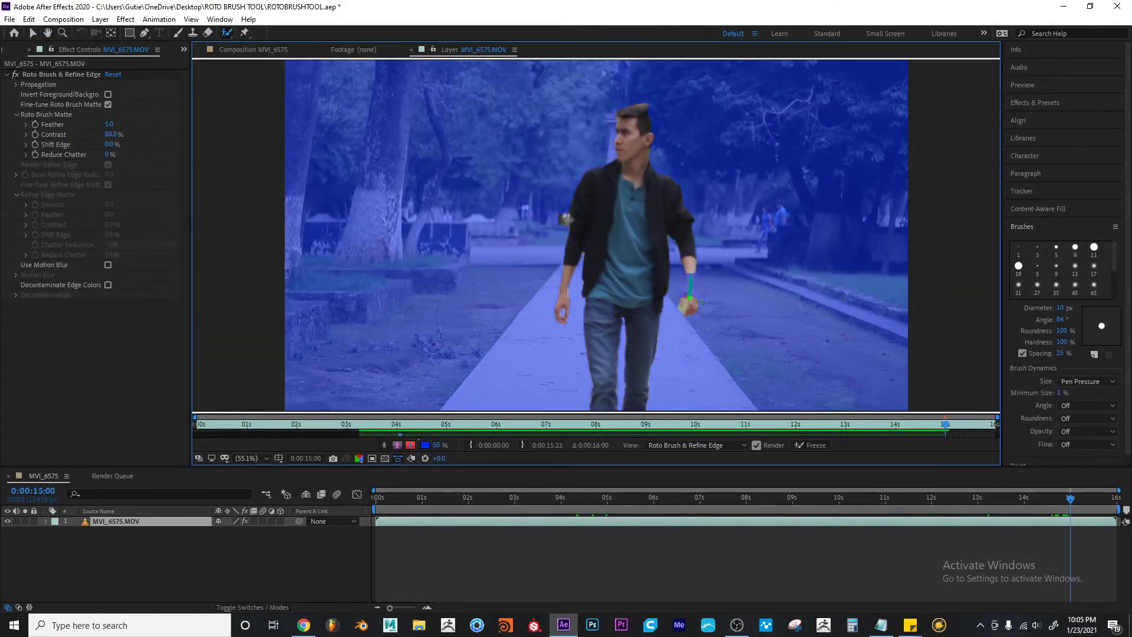
left_click_drag(686, 289, 676, 308)
Play on to 0:00:15:08, paint a foreground stroke down the right-hand forearm into the hand, and resume the preview
key("space")
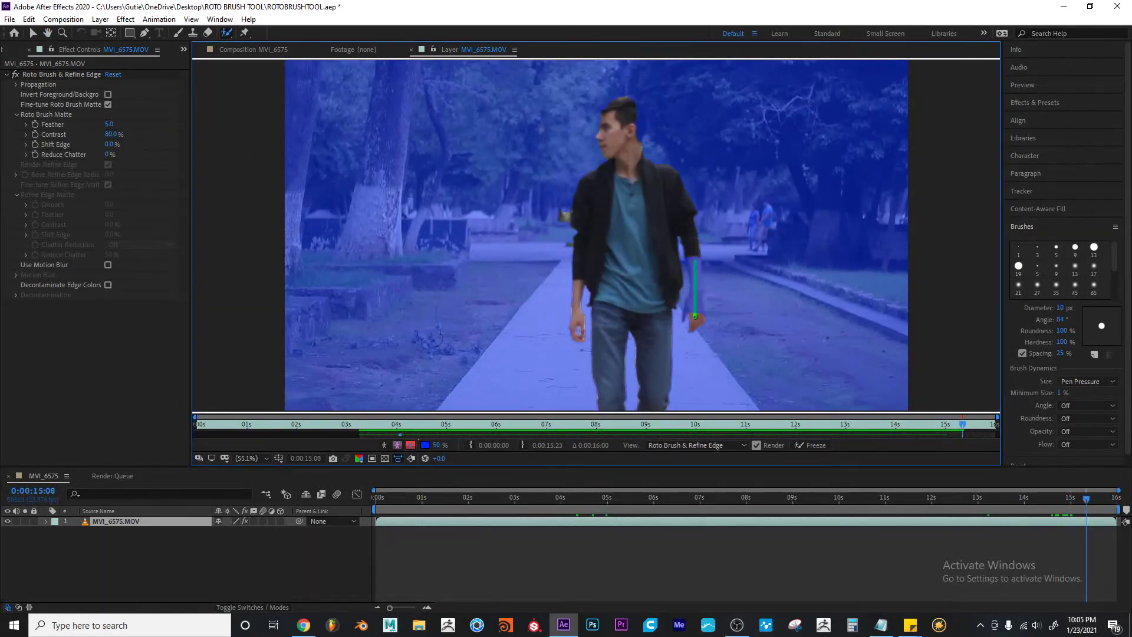
left_click_drag(695, 317, 698, 320)
key("space")
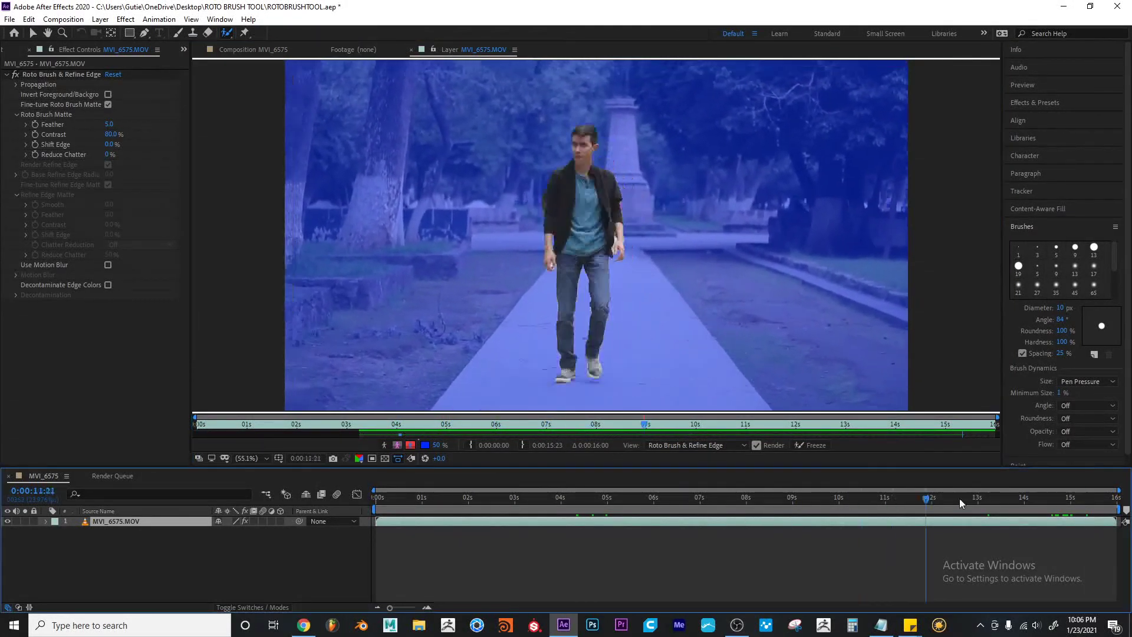
Go to the last frame at 0:00:15:23, deselect the layer, and show the cut-out in the MVI_6575 composition view
left_click(1099, 488)
left_click_drag(1100, 487, 1128, 491)
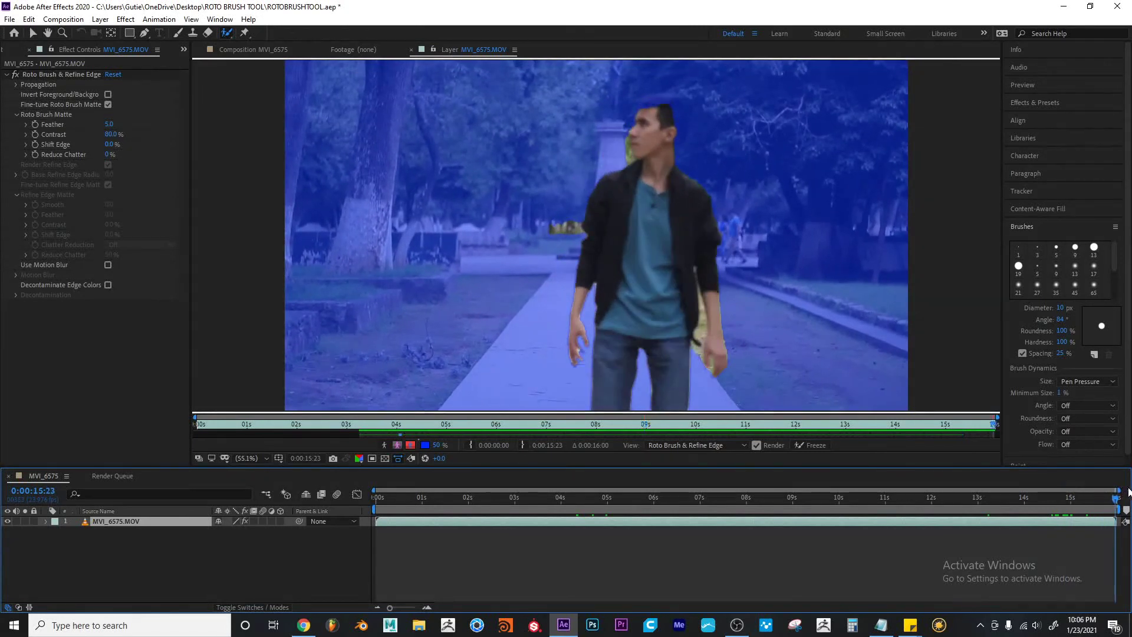
left_click(182, 564)
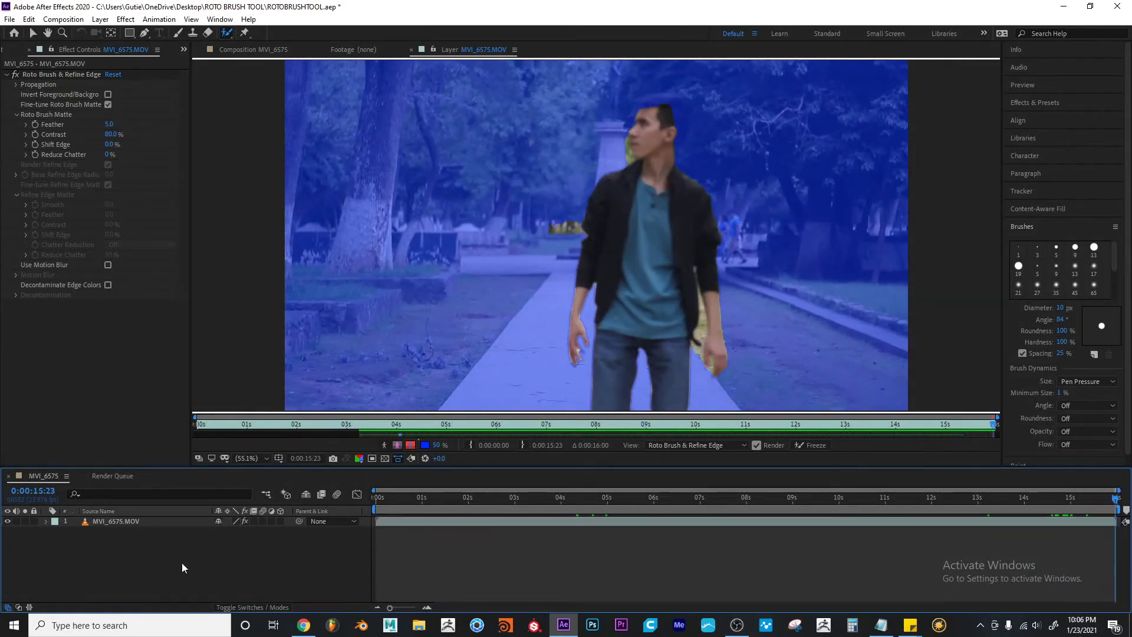
left_click(254, 50)
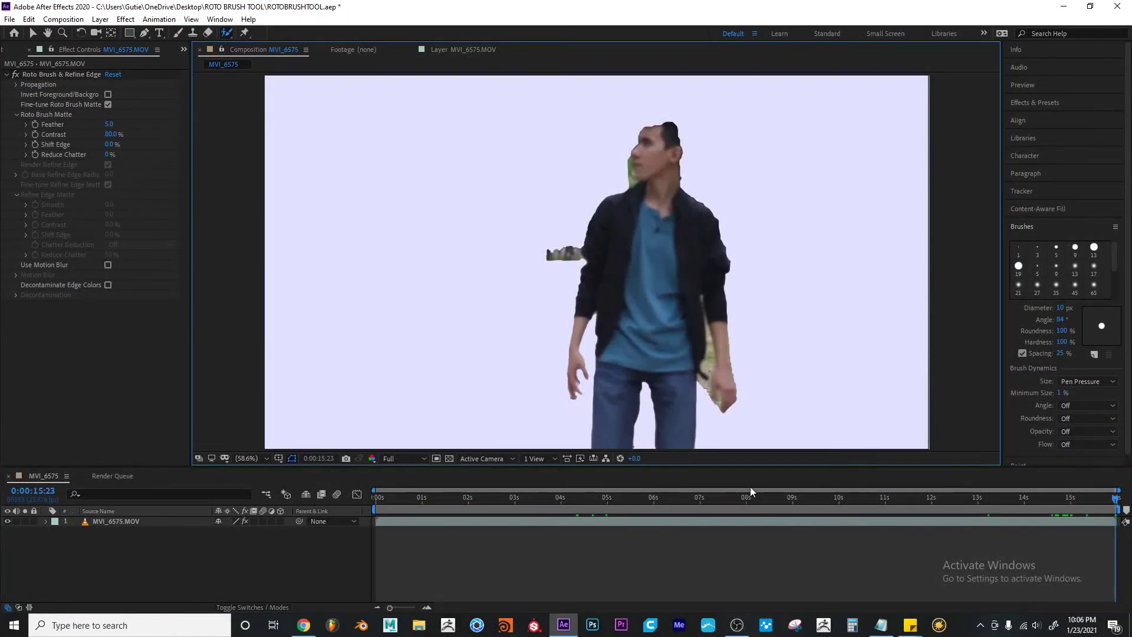
Go back to 0:00:02:06, reopen MVI_6575.MOV in the layer view, and check where the matte starts around 0:00:03:06
left_click_drag(743, 495, 480, 514)
double_click(392, 522)
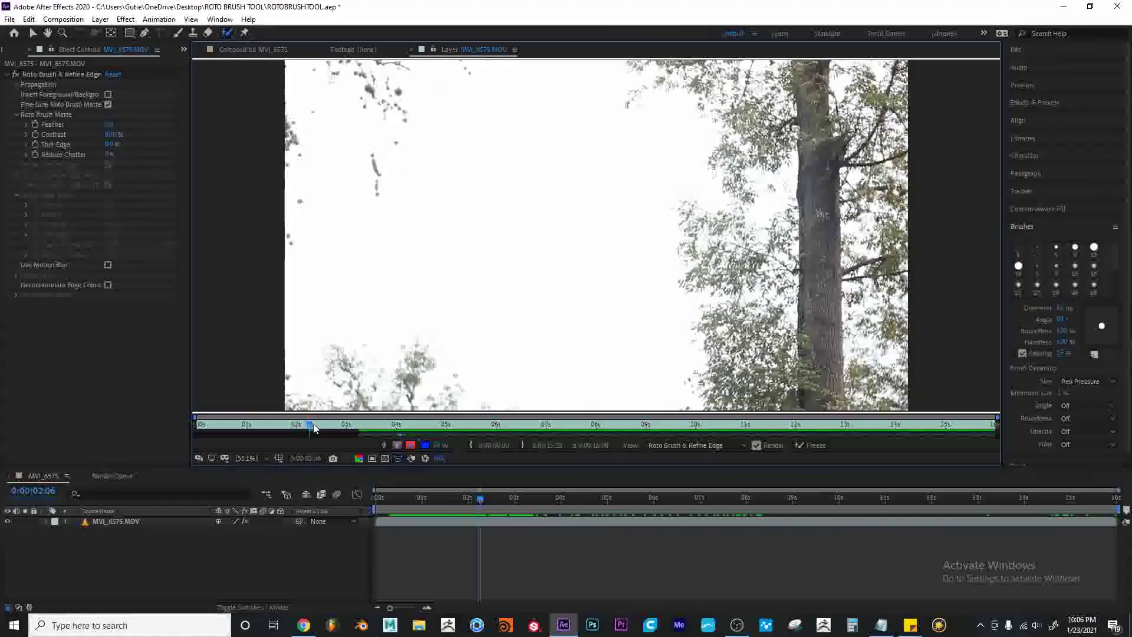
left_click_drag(309, 424, 361, 426)
key("Page_Down")
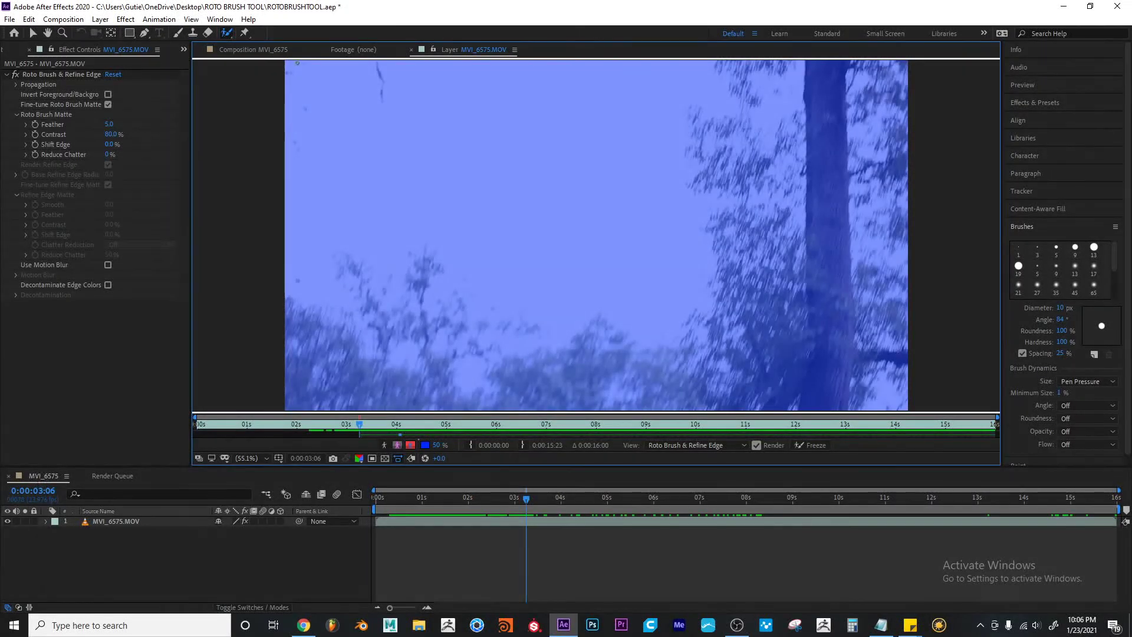
Return to the composition view and review the cut-out by scrubbing to 0:00:12:05, playing up to 0:00:09:07, and scrubbing to 0:00:12:14
left_click(262, 50)
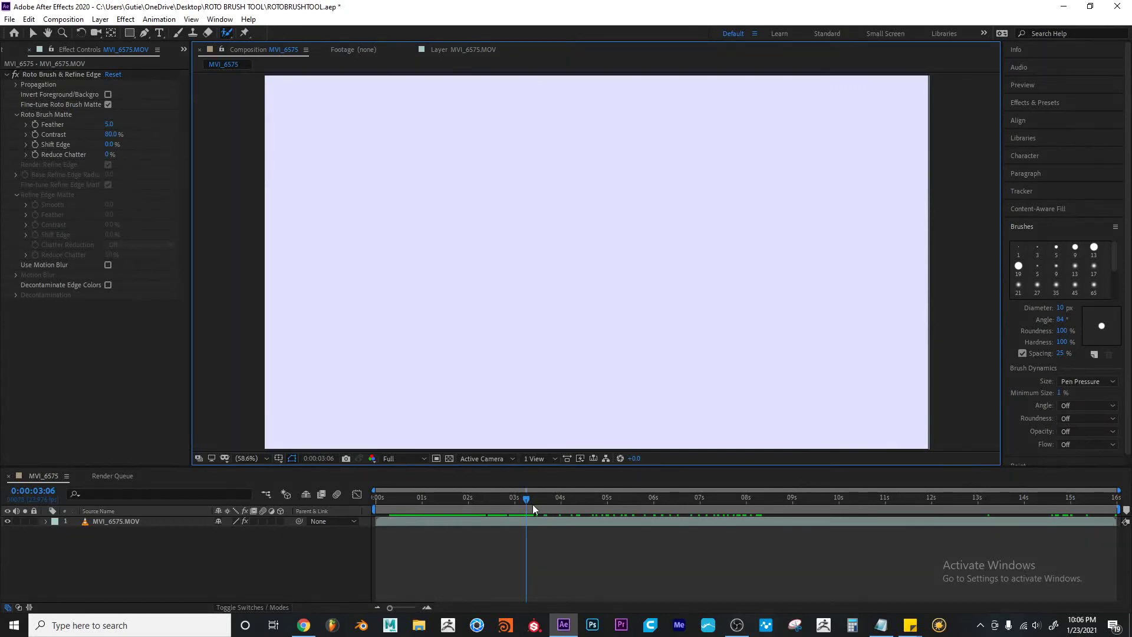
left_click_drag(528, 496, 942, 500)
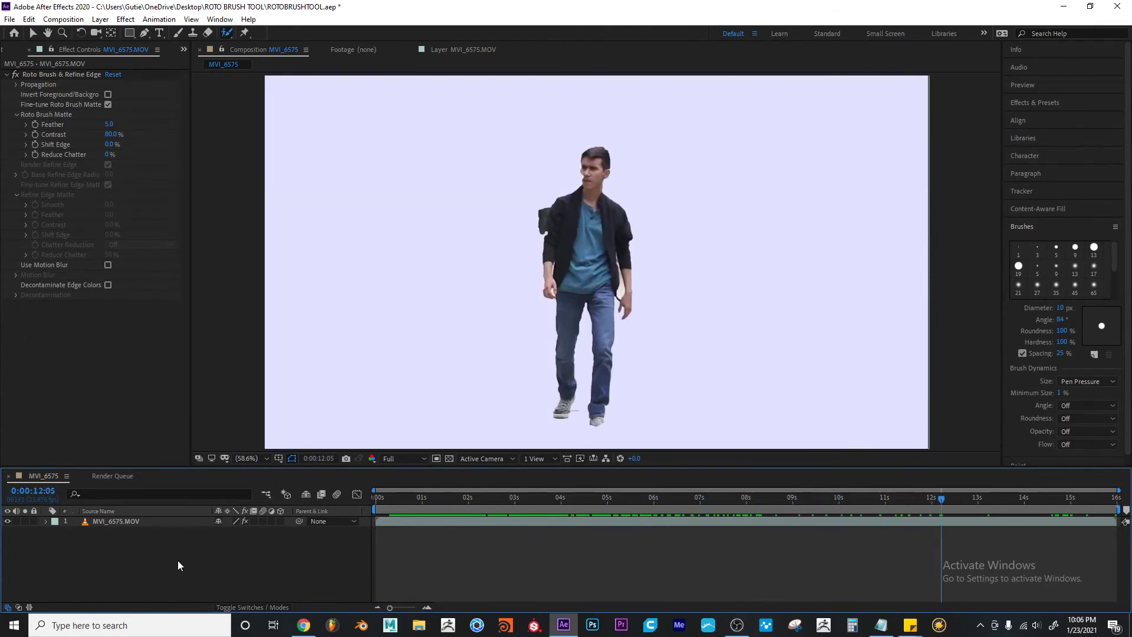
left_click(133, 521)
left_click(766, 499)
key("space")
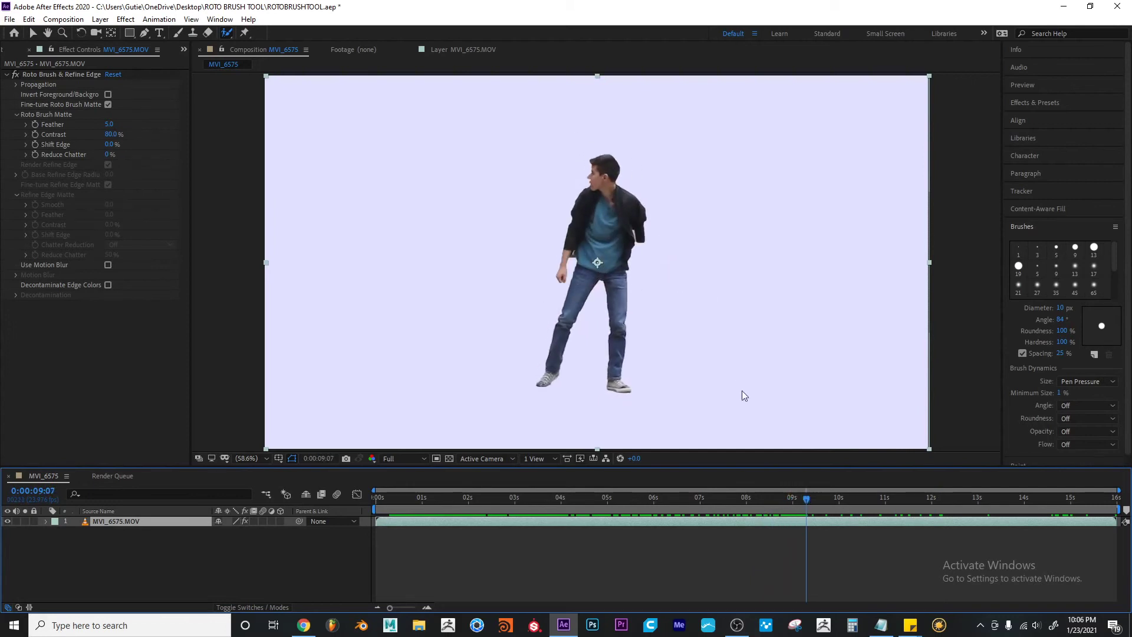
left_click_drag(805, 494, 833, 510)
left_click_drag(830, 507, 959, 506)
left_click(126, 521)
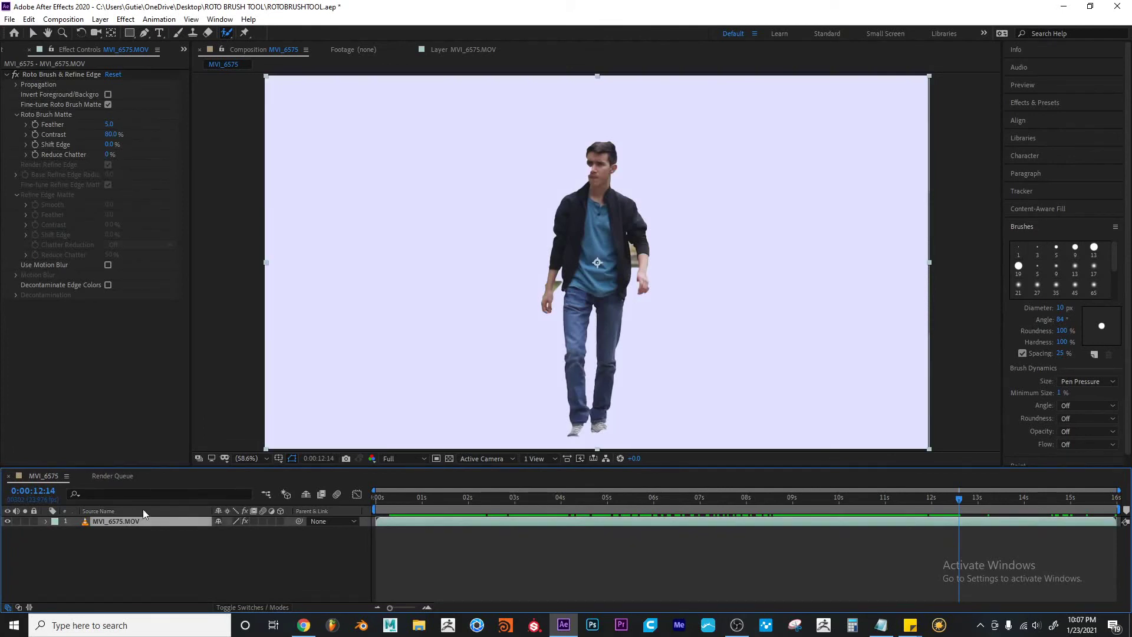
key("ctrl+d")
right_click(143, 510)
left_click(99, 540)
left_click(122, 521)
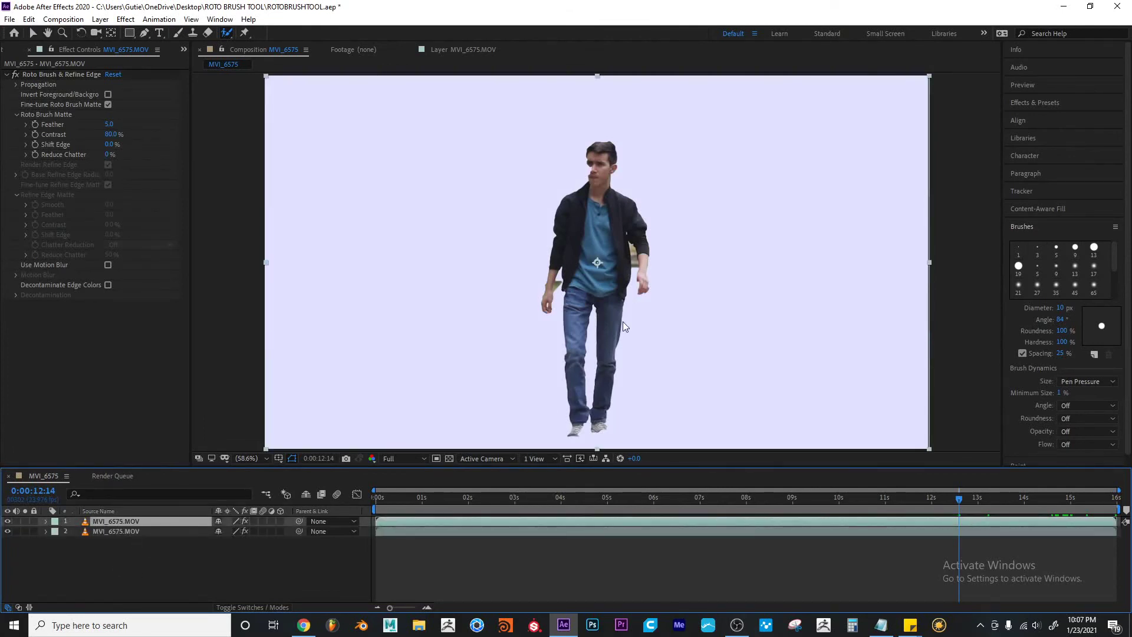
key("space")
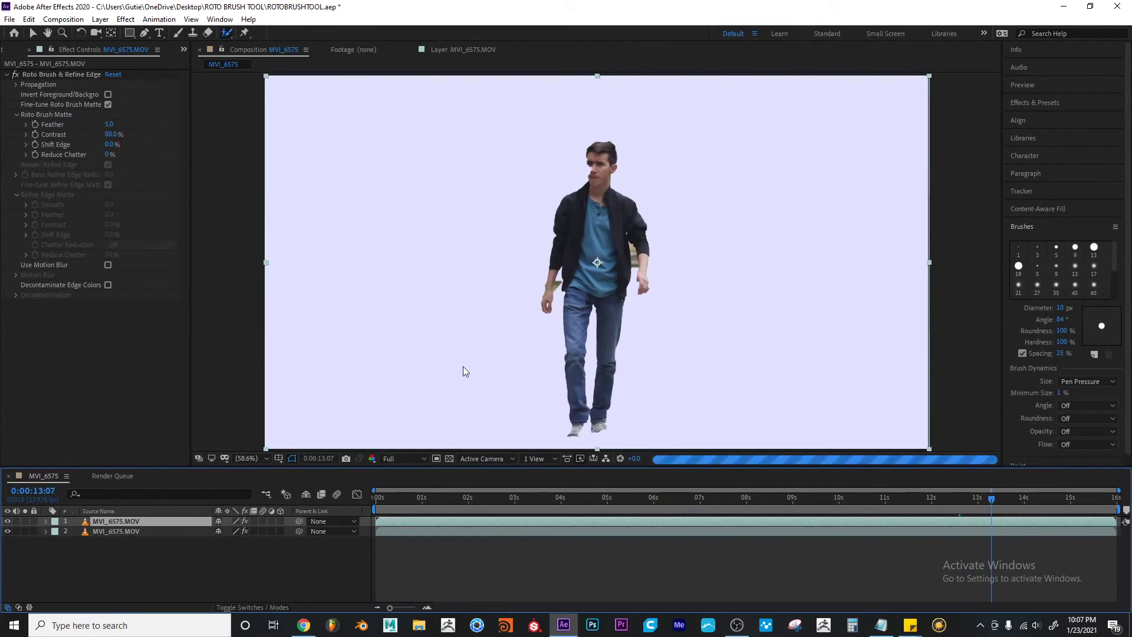
left_click(117, 530)
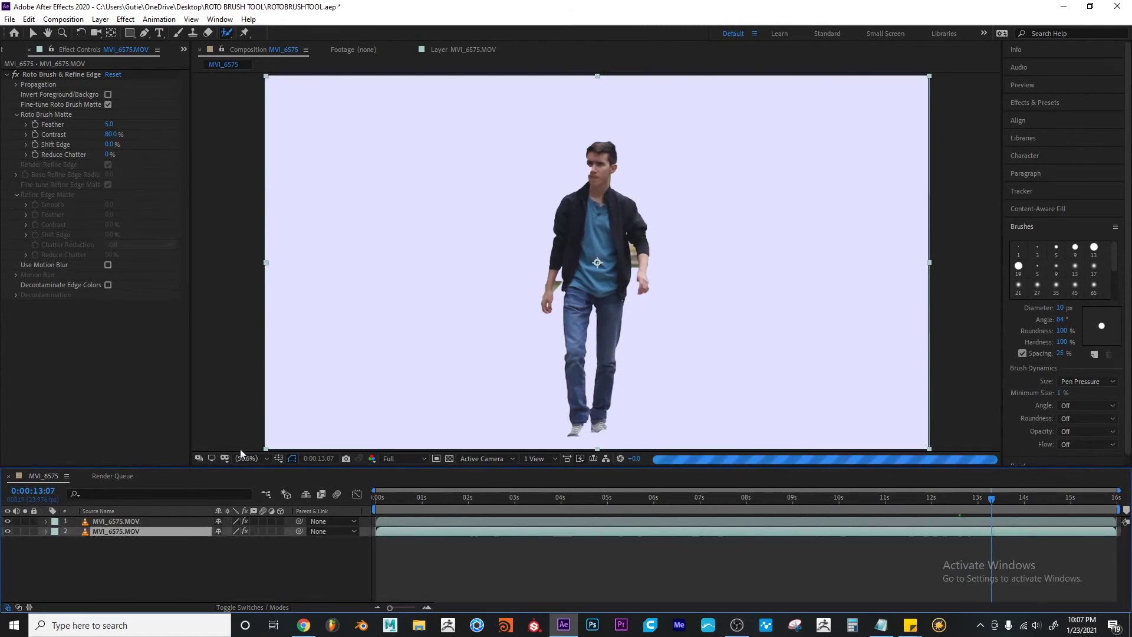
left_click(129, 521)
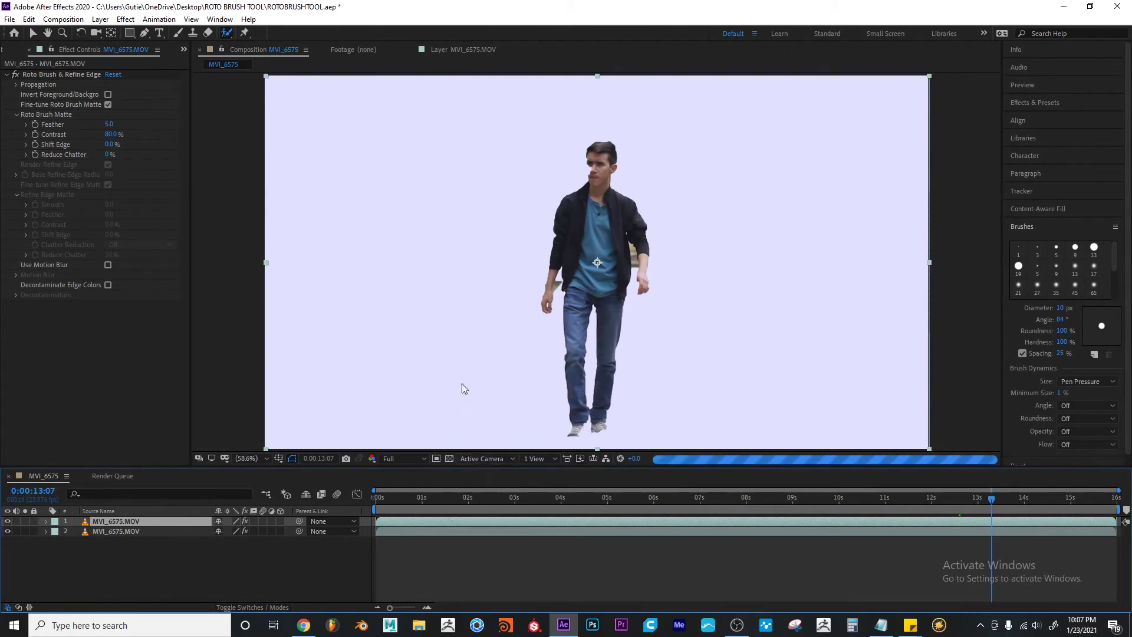
left_click(146, 553)
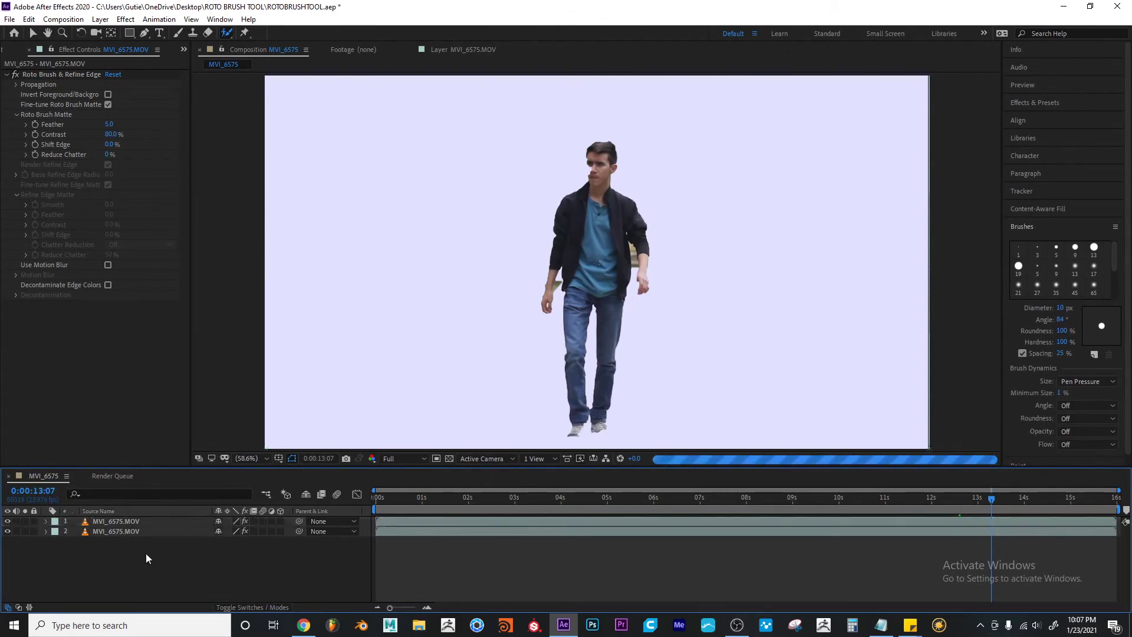
left_click(128, 523)
key("Delete")
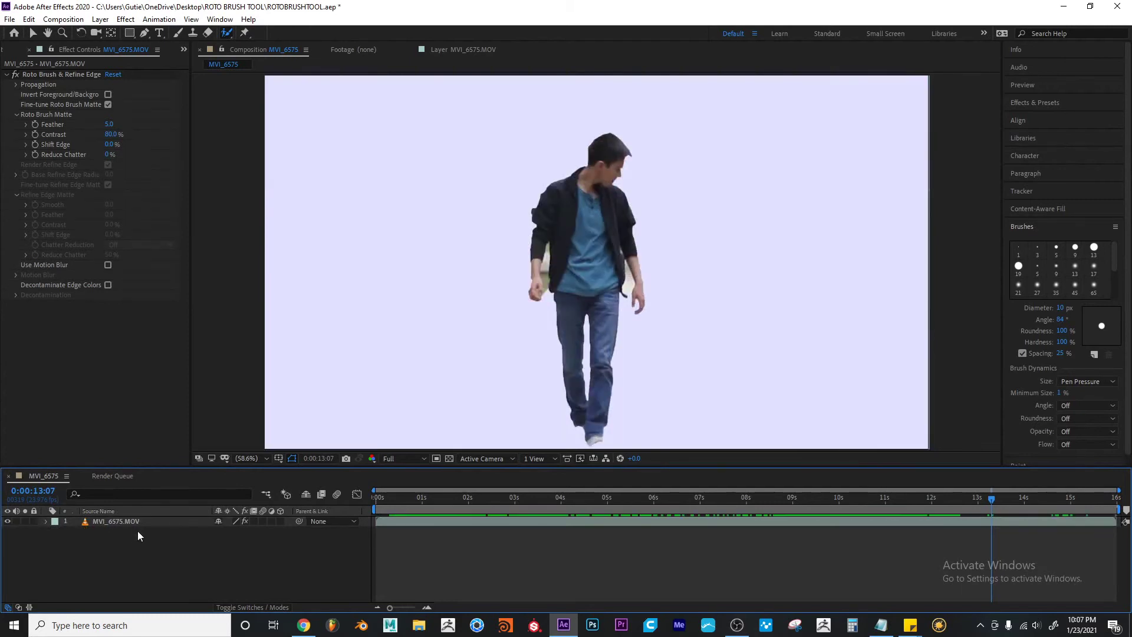
Duplicate the MVI_6575.MOV layer in the composition
left_click(135, 523)
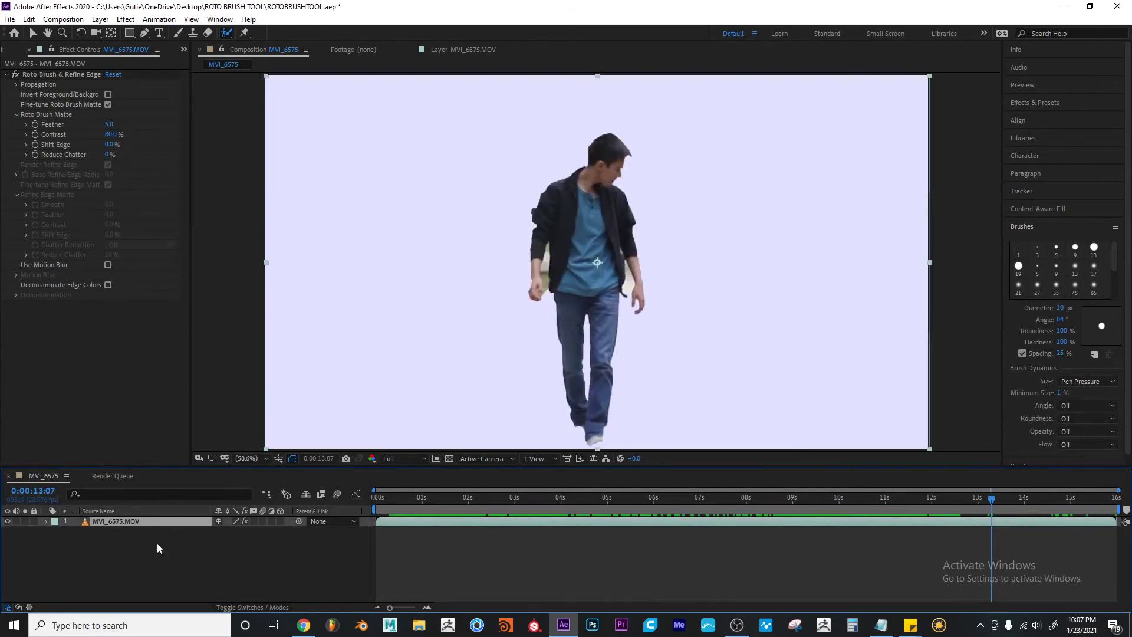
left_click(130, 537)
left_click(119, 523)
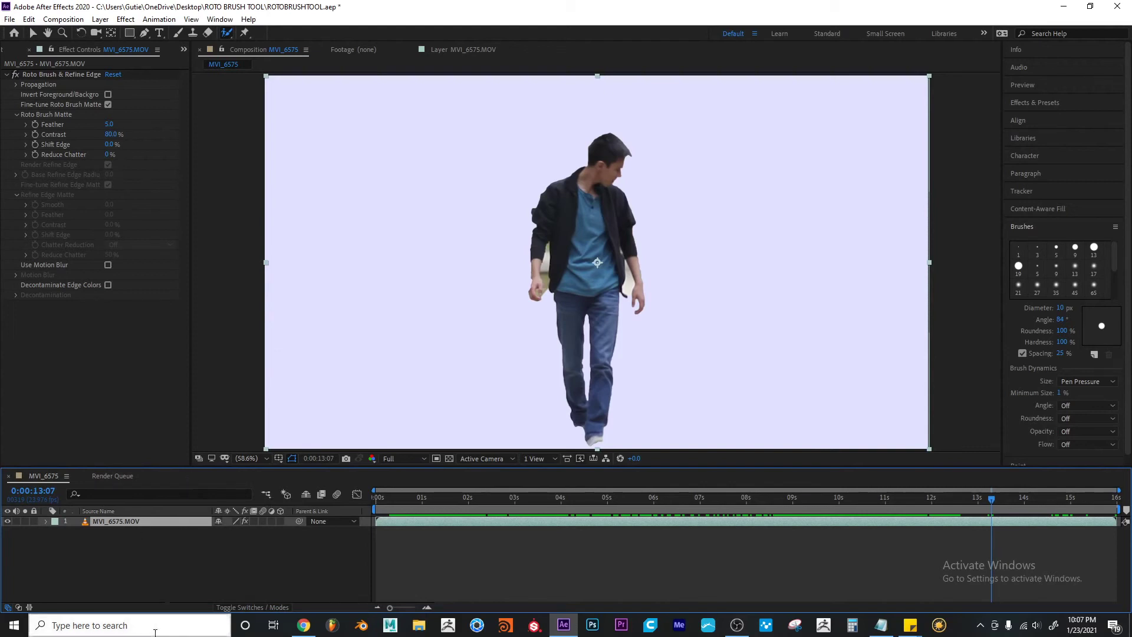
left_click(131, 533)
left_click(126, 522)
key("ctrl+d")
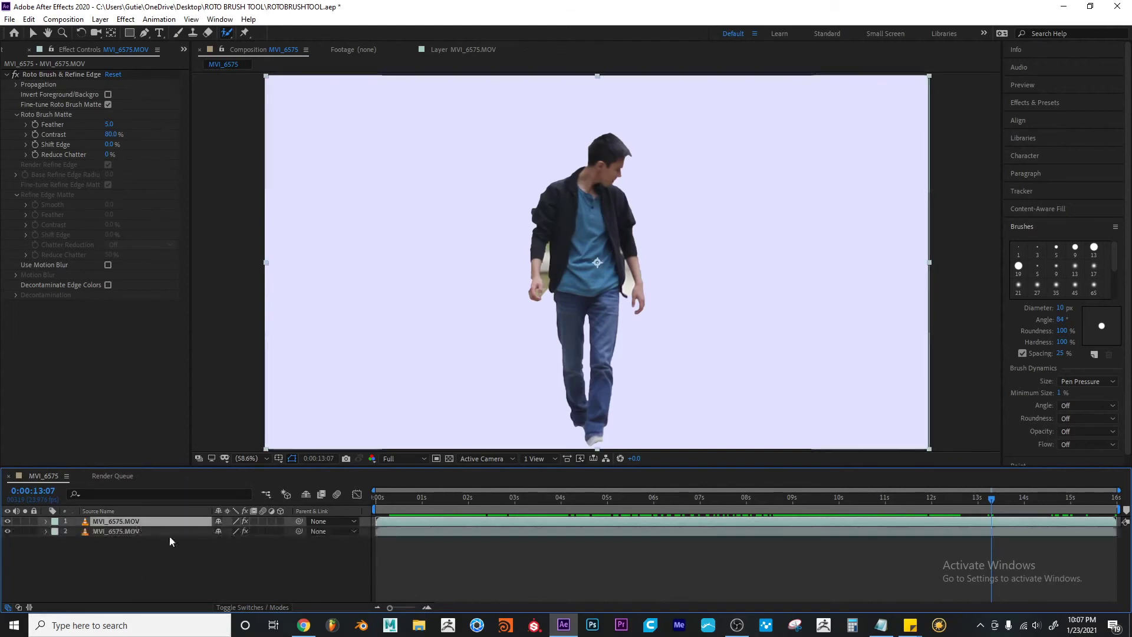
Delete the Roto Brush & Refine Edge effect from the lower MVI_6575.MOV layer to restore its full background
left_click(120, 531)
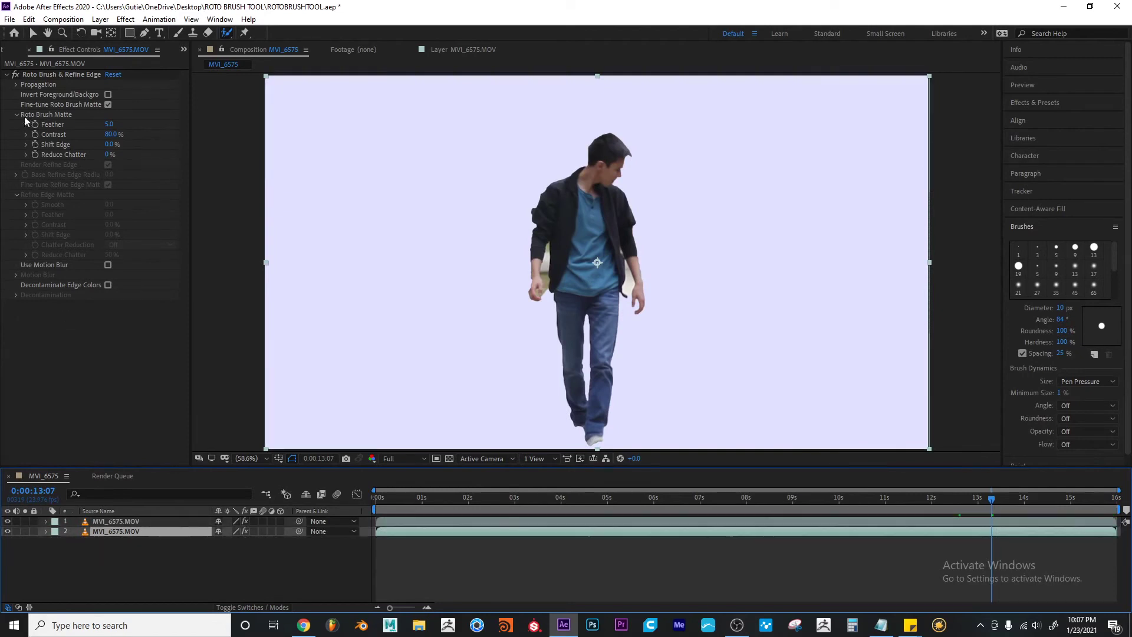
left_click(37, 75)
key("Delete")
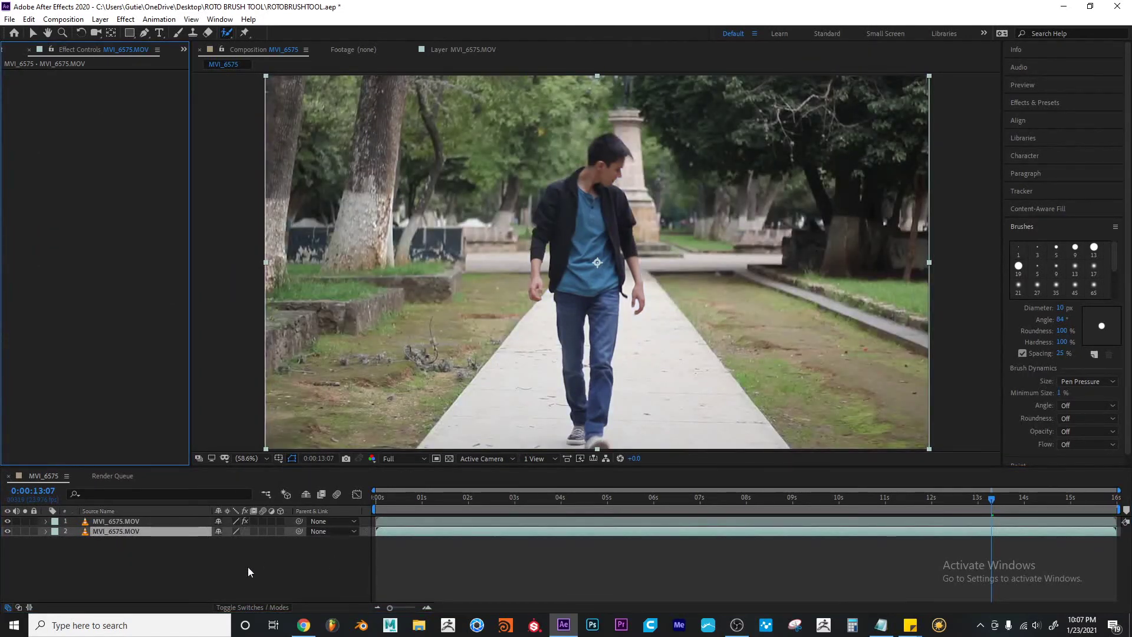
Apply the Curves effect to the lower MVI_6575.MOV layer and pull its RGB curve down to darken the background
left_click(248, 567)
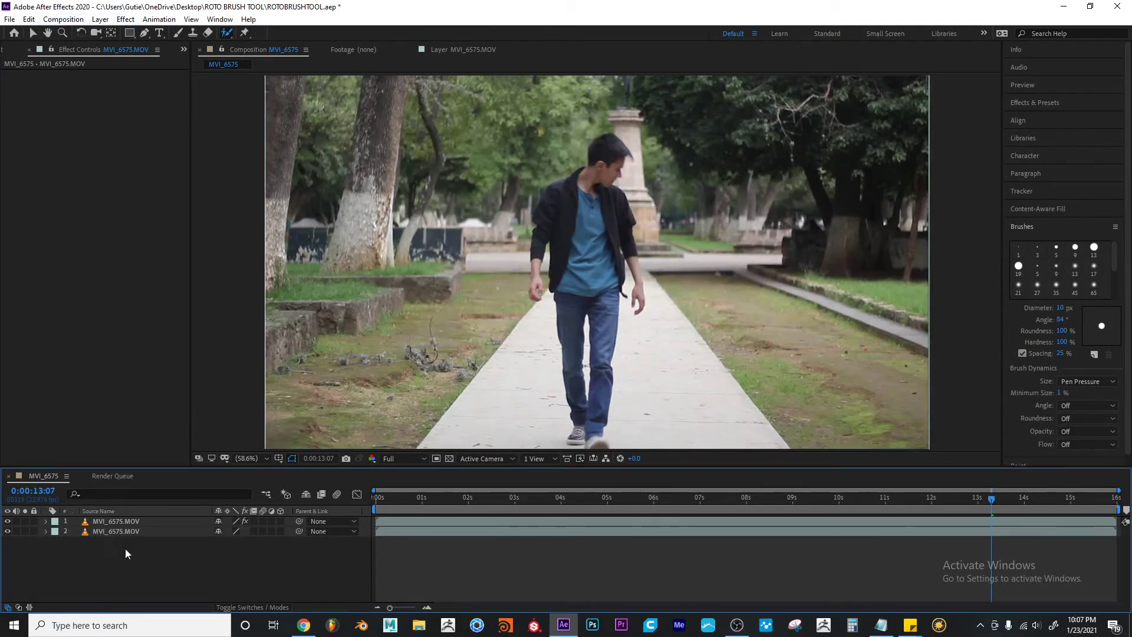
key("KP_2")
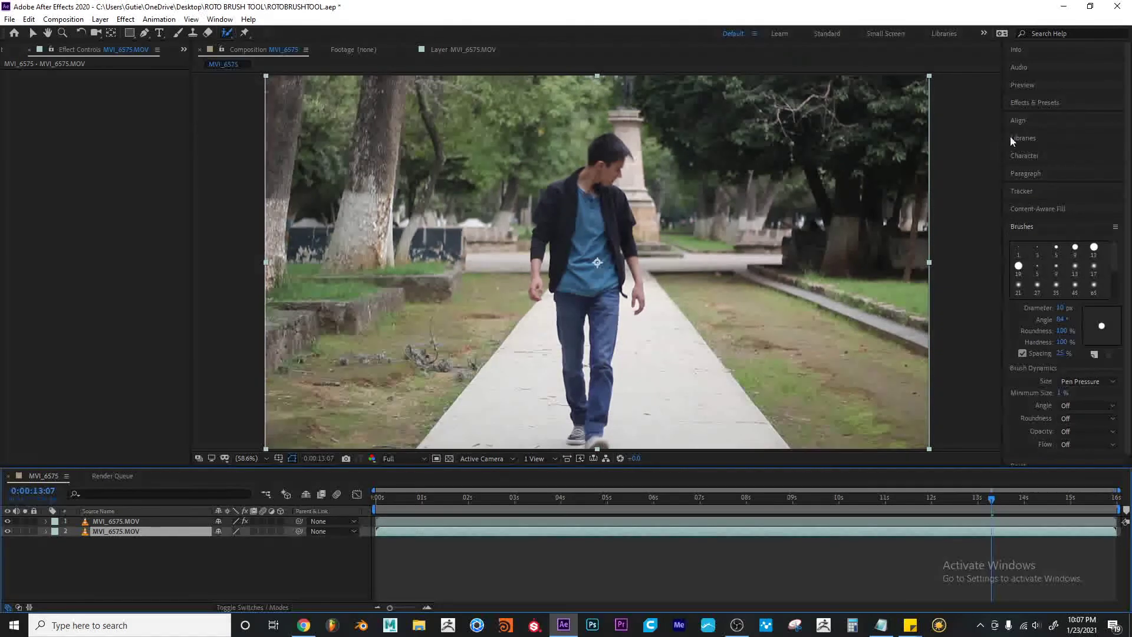
left_click(1030, 102)
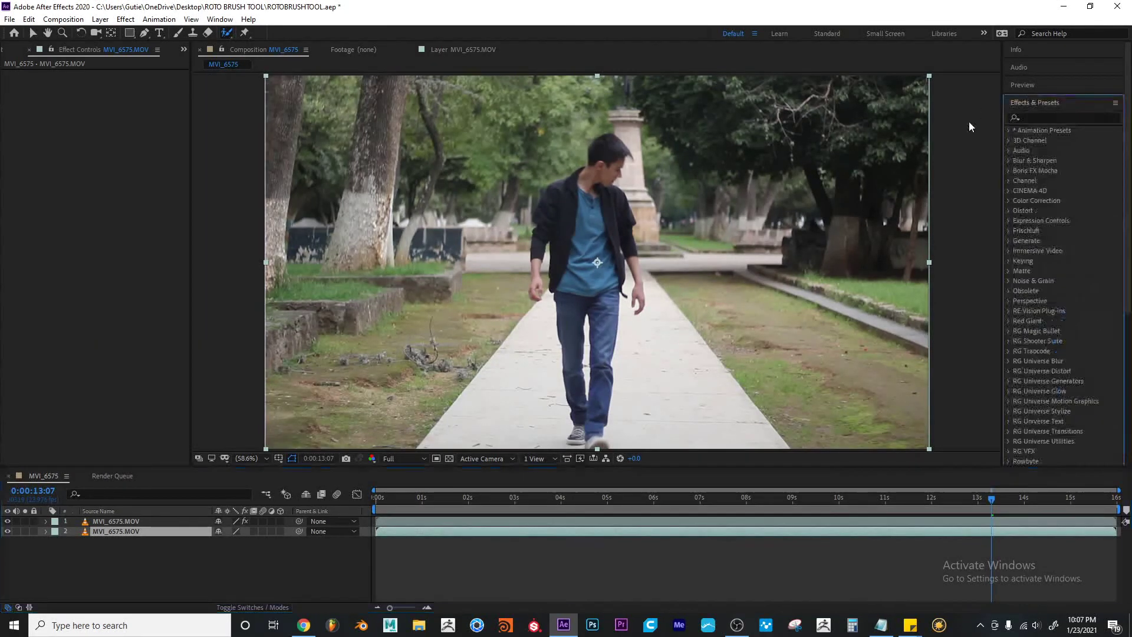
left_click(1051, 119)
type("cur")
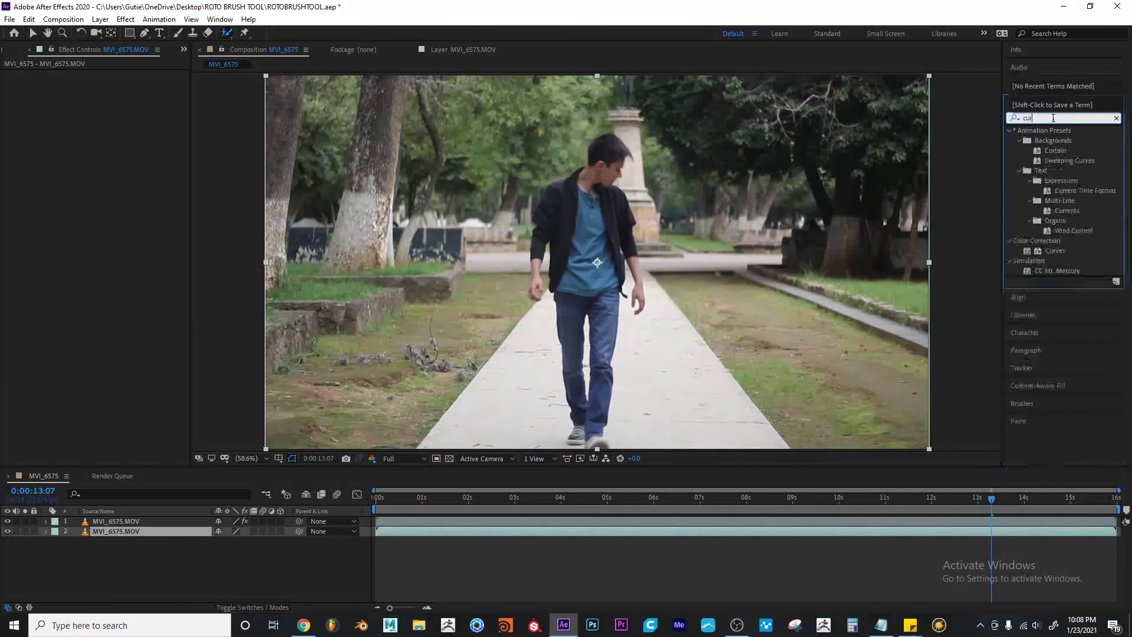
left_click_drag(1064, 255, 116, 532)
left_click_drag(68, 247, 70, 246)
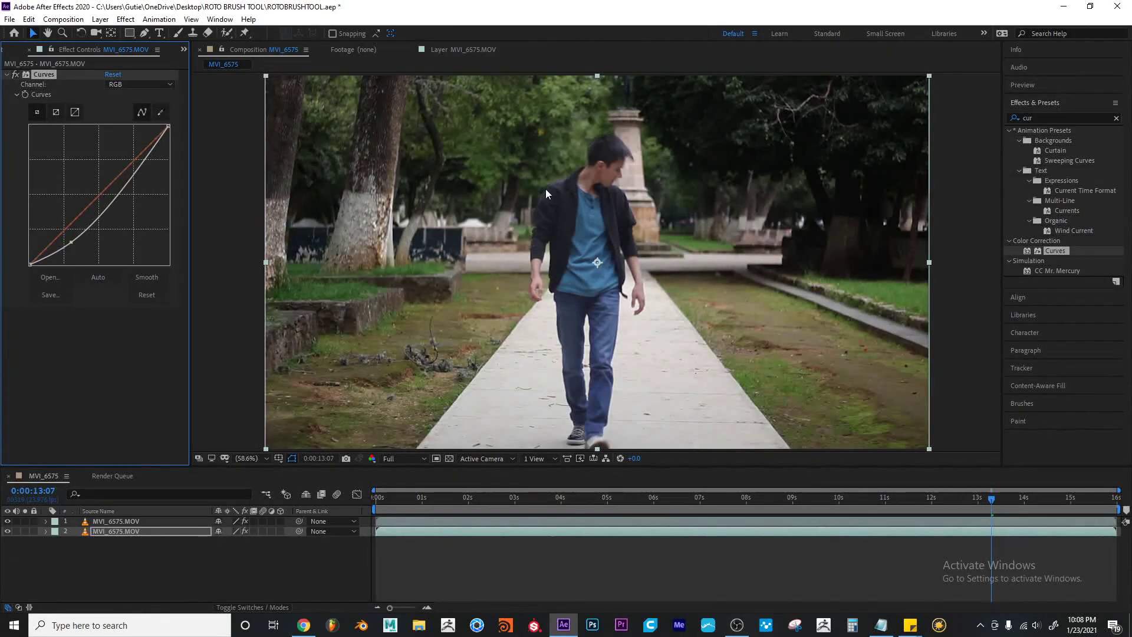
left_click_drag(879, 495, 832, 497)
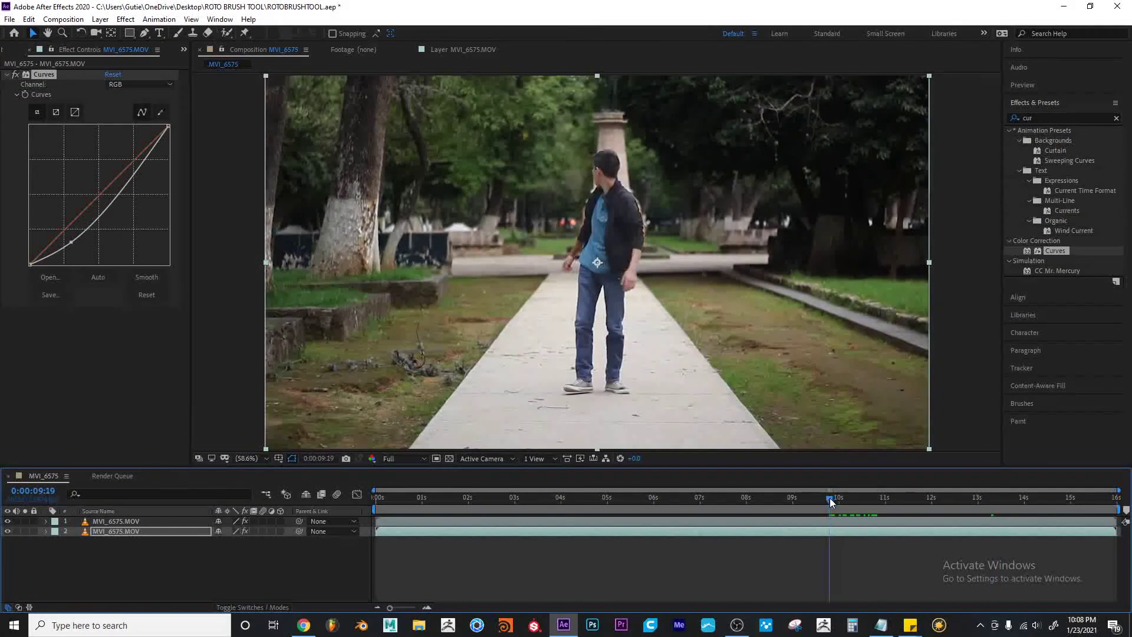
Add a text layer between the two MVI_6575.MOV layers reading "HERO LANDING" at a font size of 140 px
left_click(172, 540)
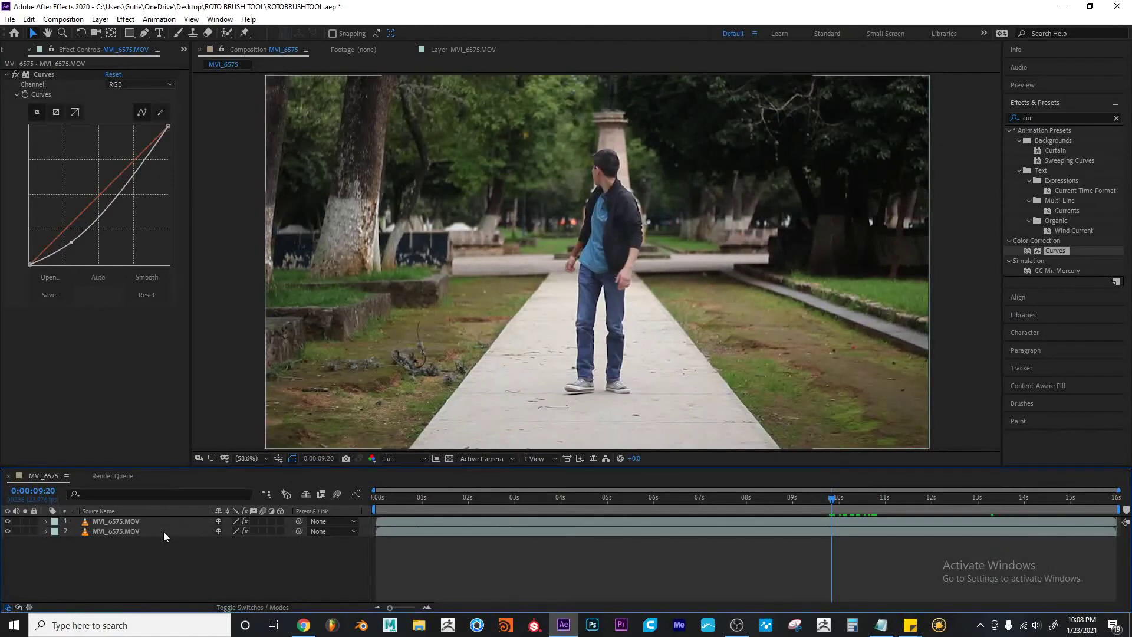
left_click(164, 532)
left_click(100, 19)
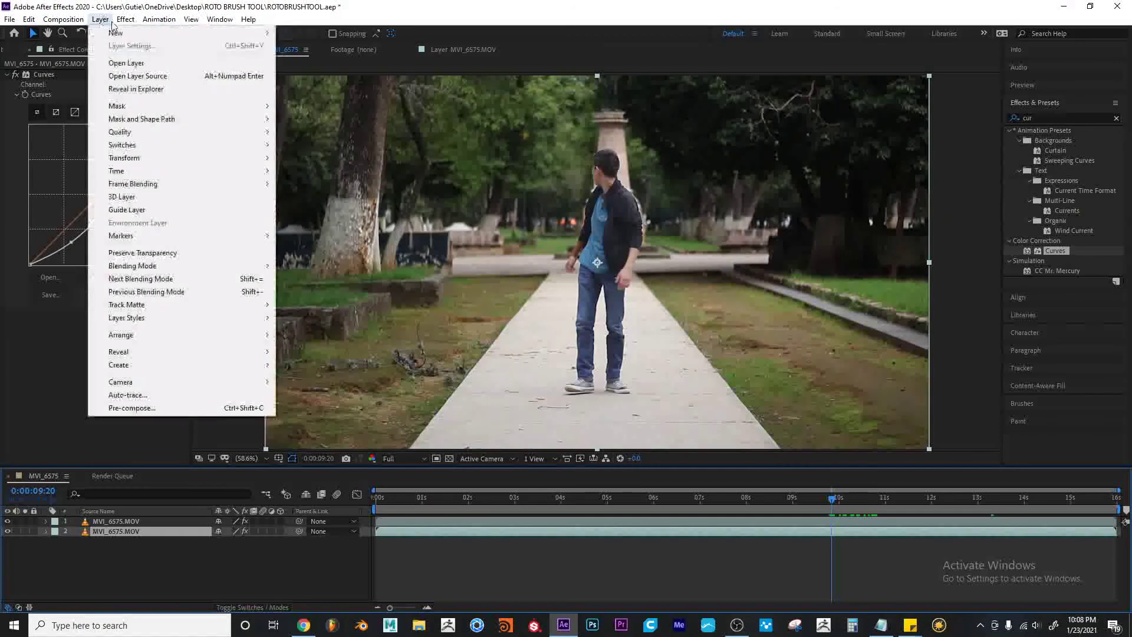
mouse_move(140, 32)
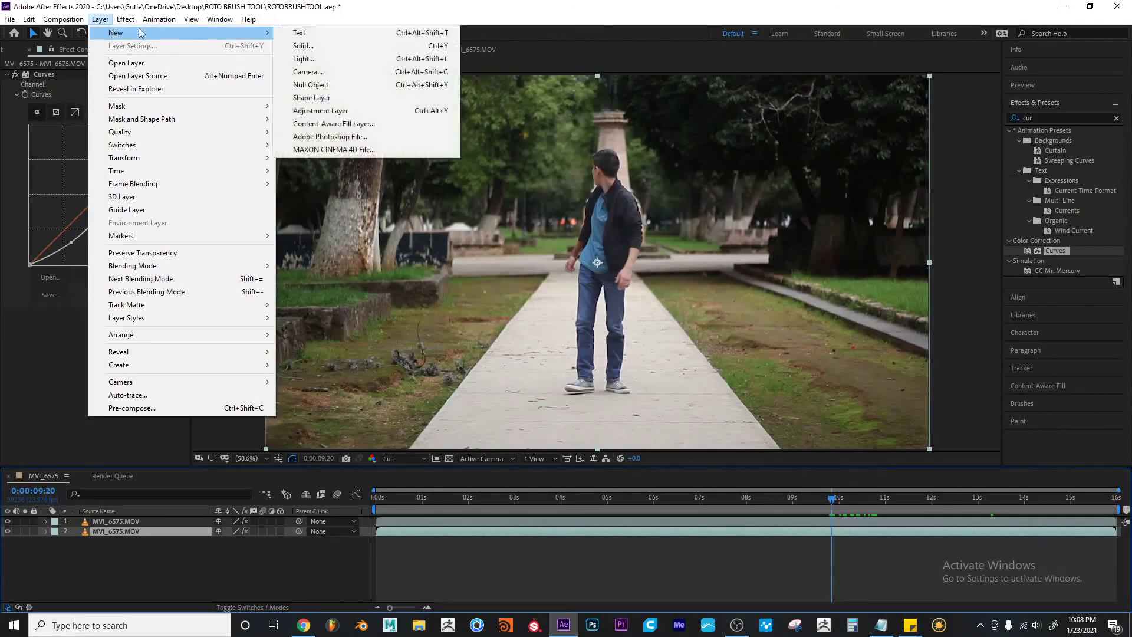
left_click(330, 33)
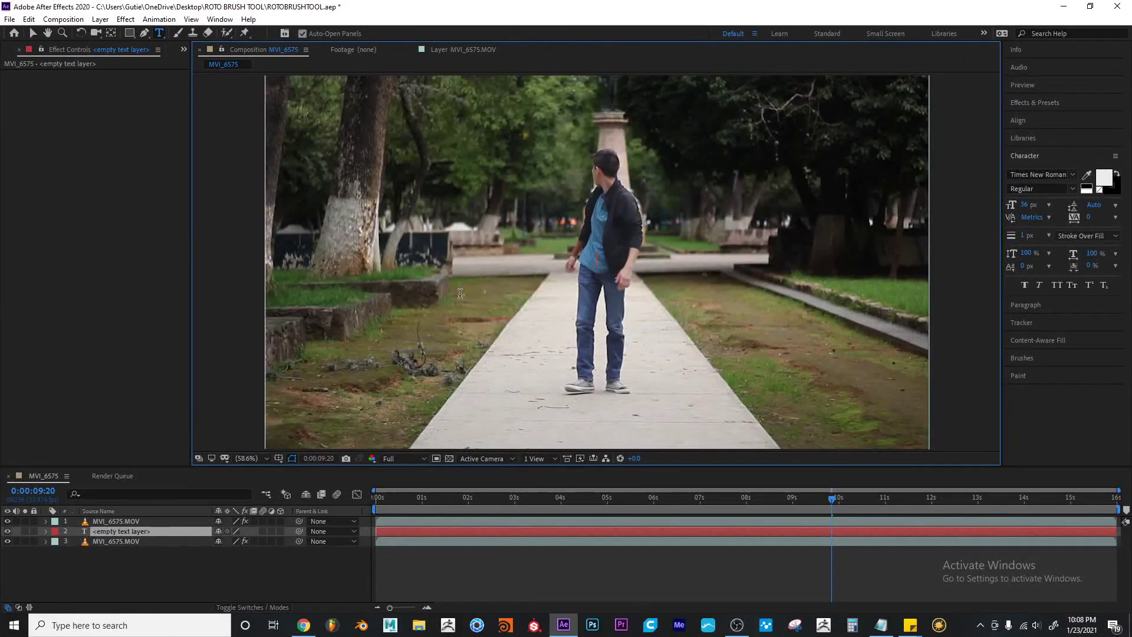
left_click_drag(1026, 206, 1037, 205)
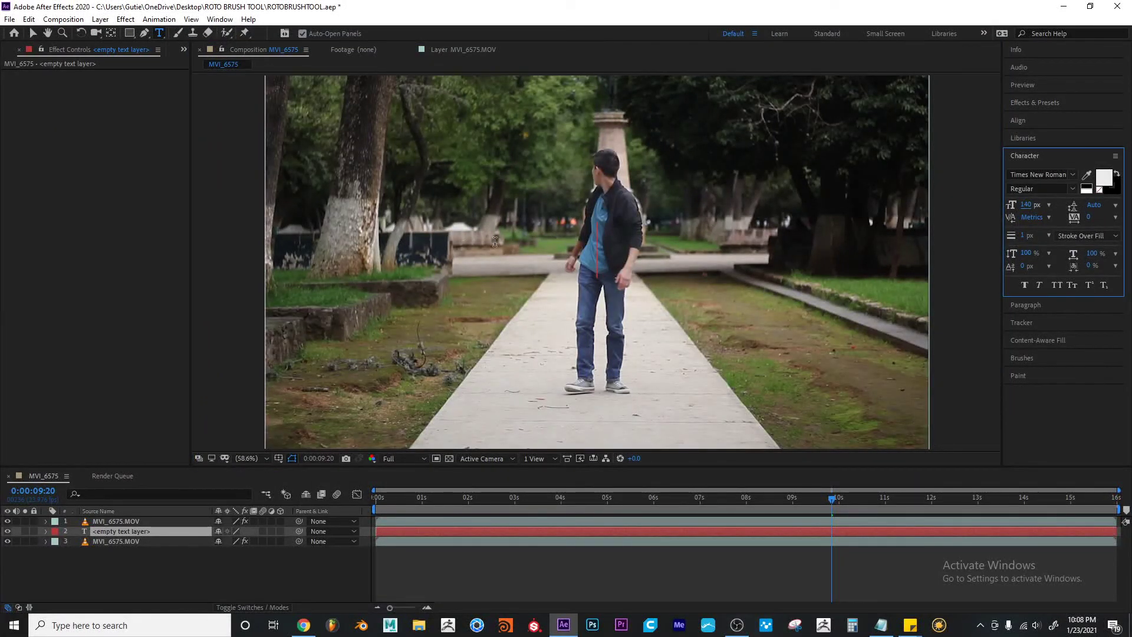
type("HERO")
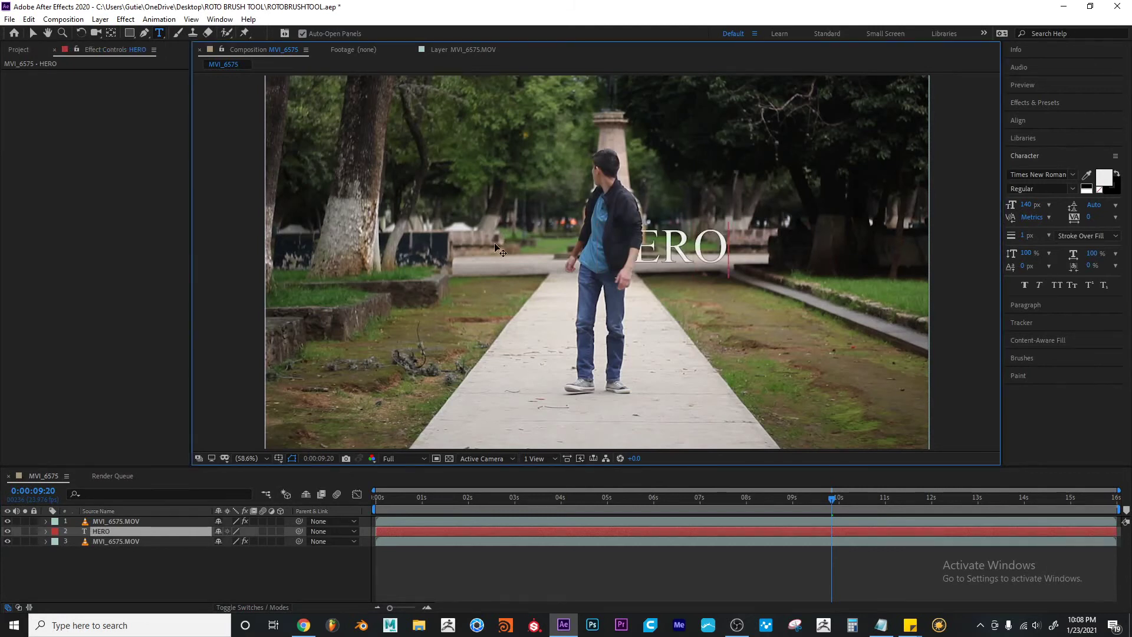
type(" LANDING")
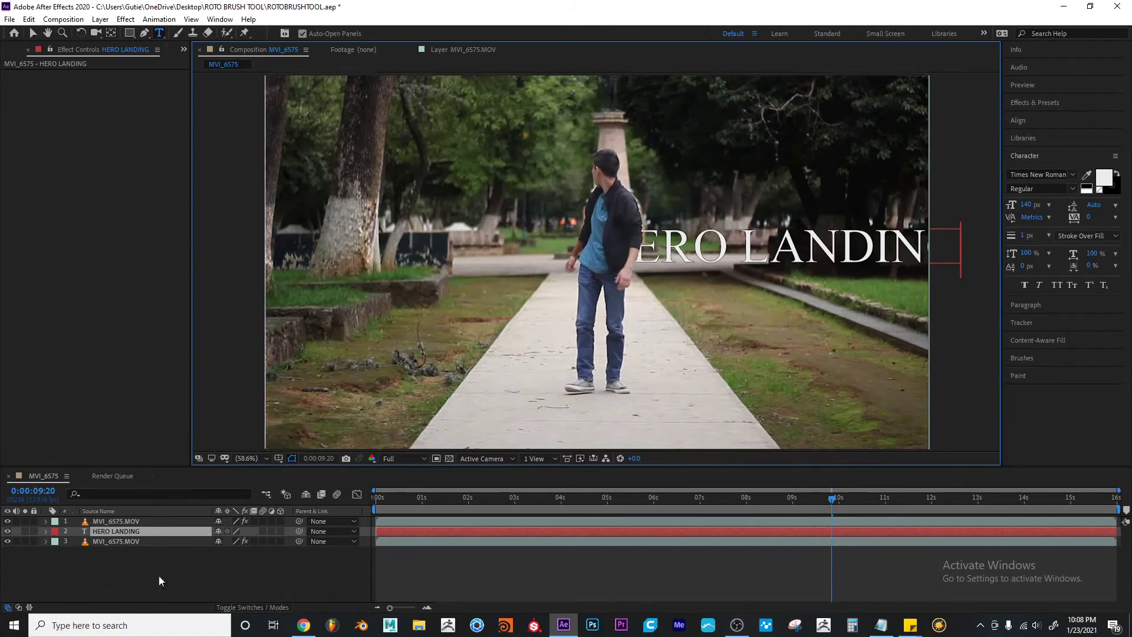
Enlarge the HERO LANDING text to 221 px and centre it across the frame behind the man's upper body
left_click(158, 575)
left_click(151, 531)
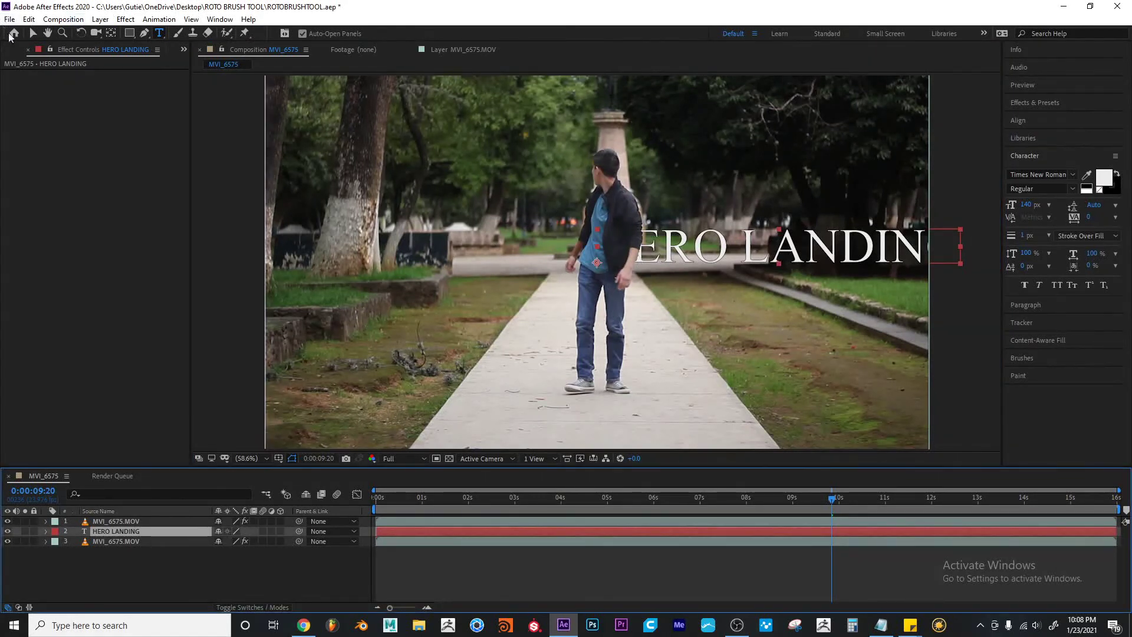
left_click(33, 33)
left_click_drag(835, 257, 658, 257)
left_click_drag(1026, 205, 1067, 206)
left_click_drag(747, 235, 699, 205)
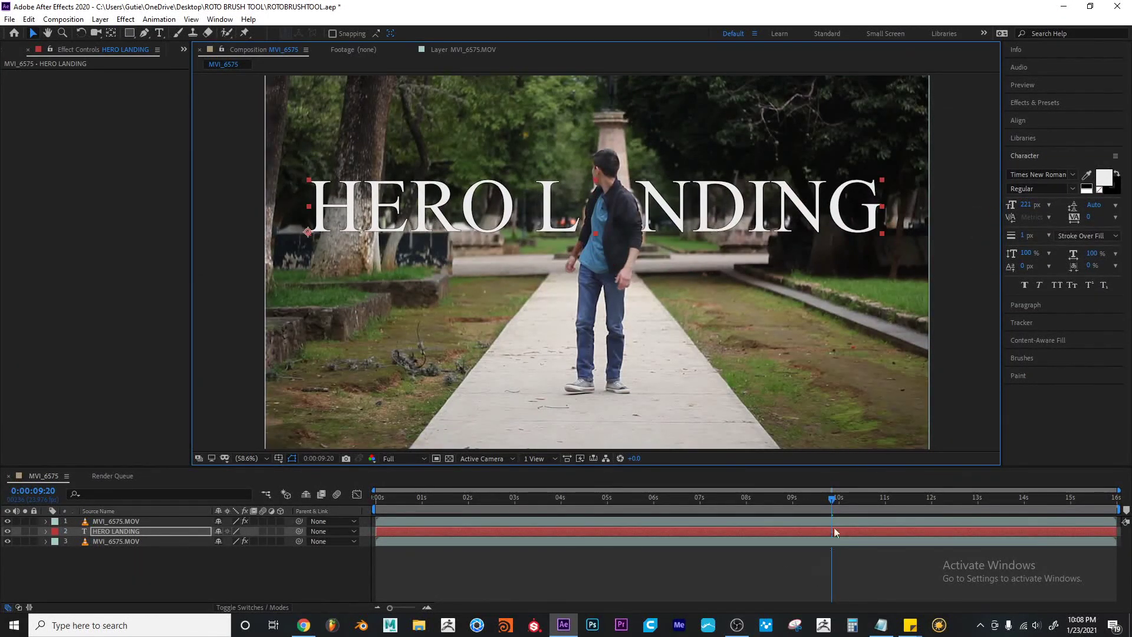
Trim the start of the uppermost MVI_6575.MOV layer to 0:00:03:05
left_click_drag(833, 503, 525, 506)
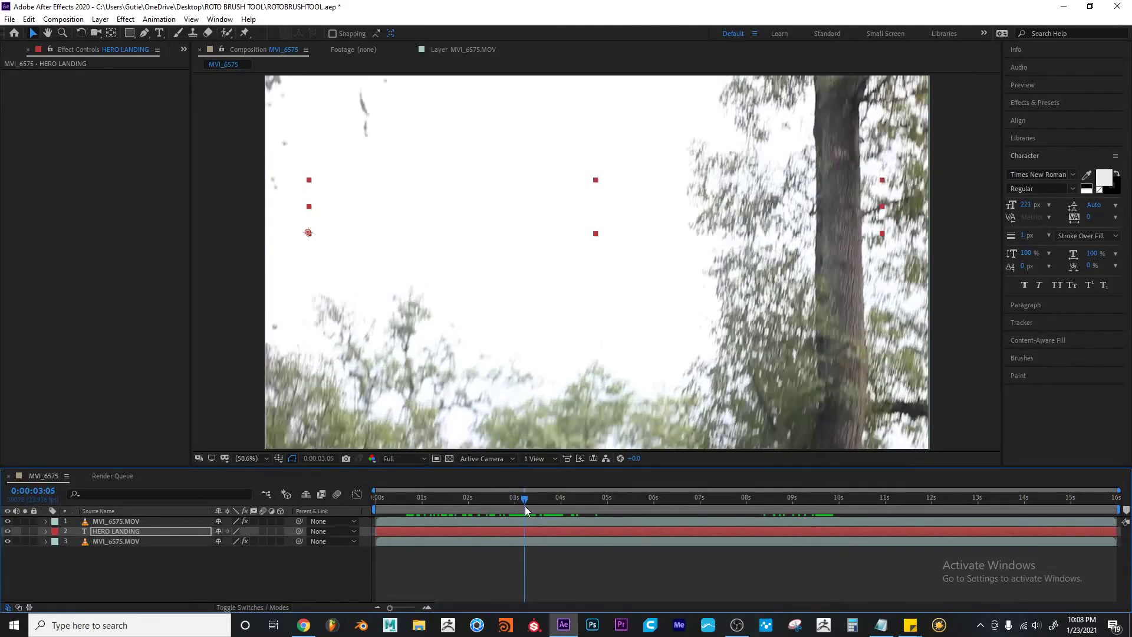
left_click(177, 522)
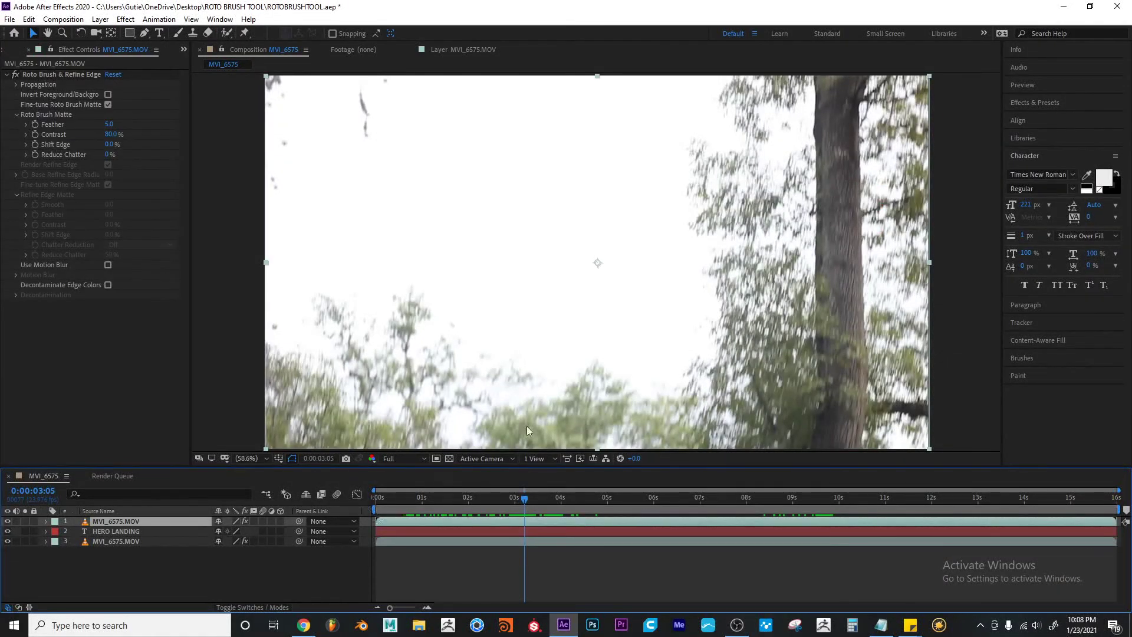
left_click_drag(404, 521, 836, 501)
left_click(133, 541)
left_click(508, 498)
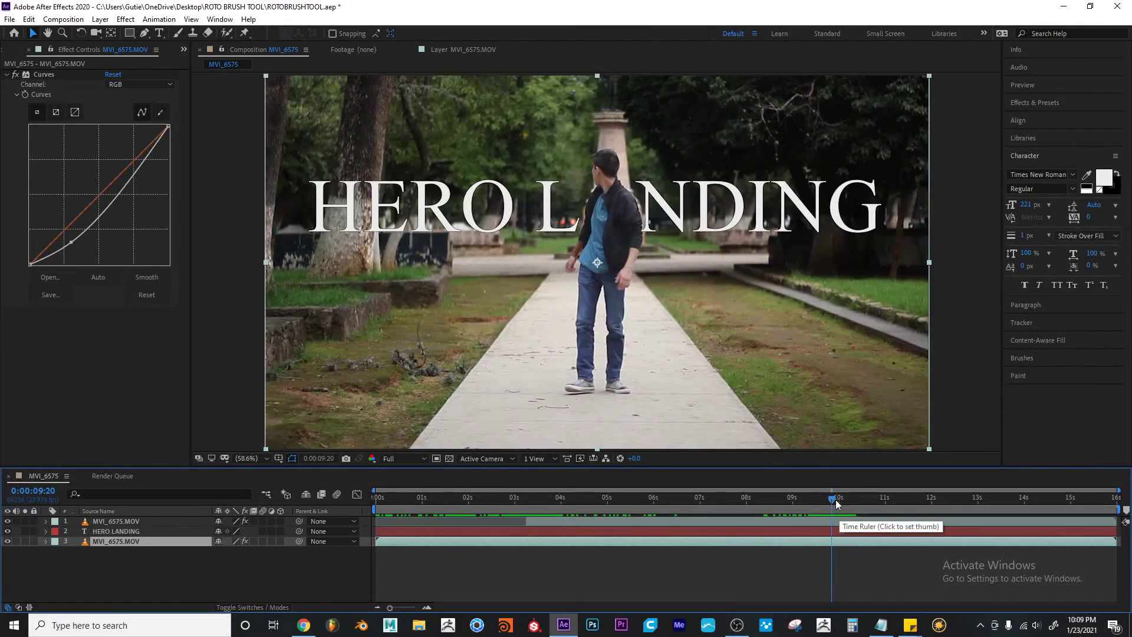
Scrub between 0:00:06:12 and 0:00:11:05 to examine how the title sits behind the man as he moves
left_click_drag(834, 498, 887, 497)
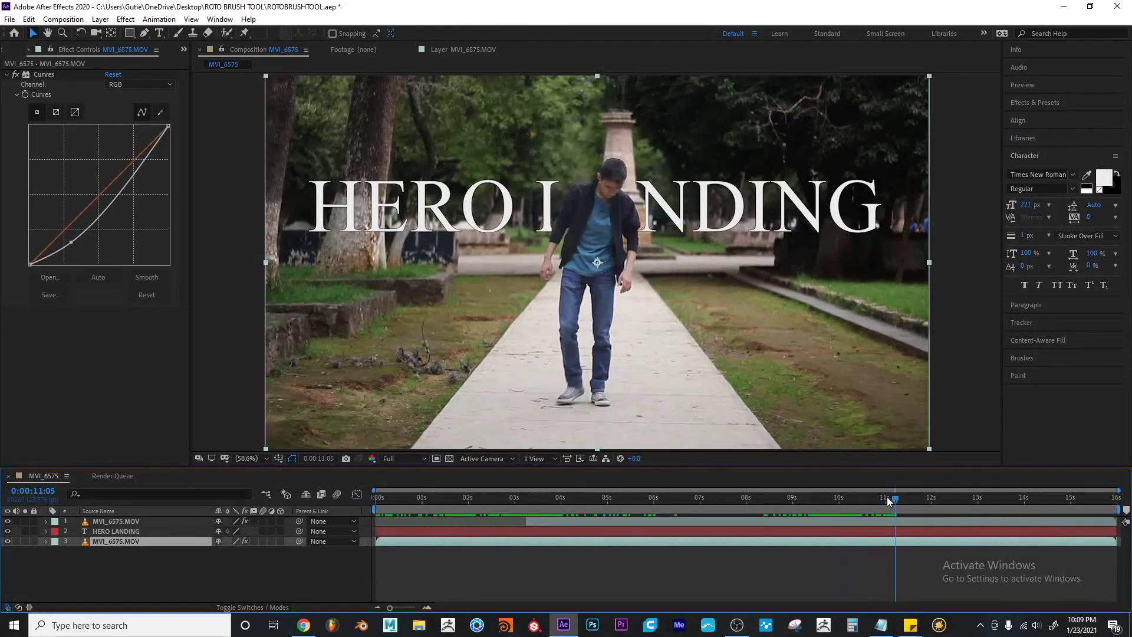
left_click(883, 500)
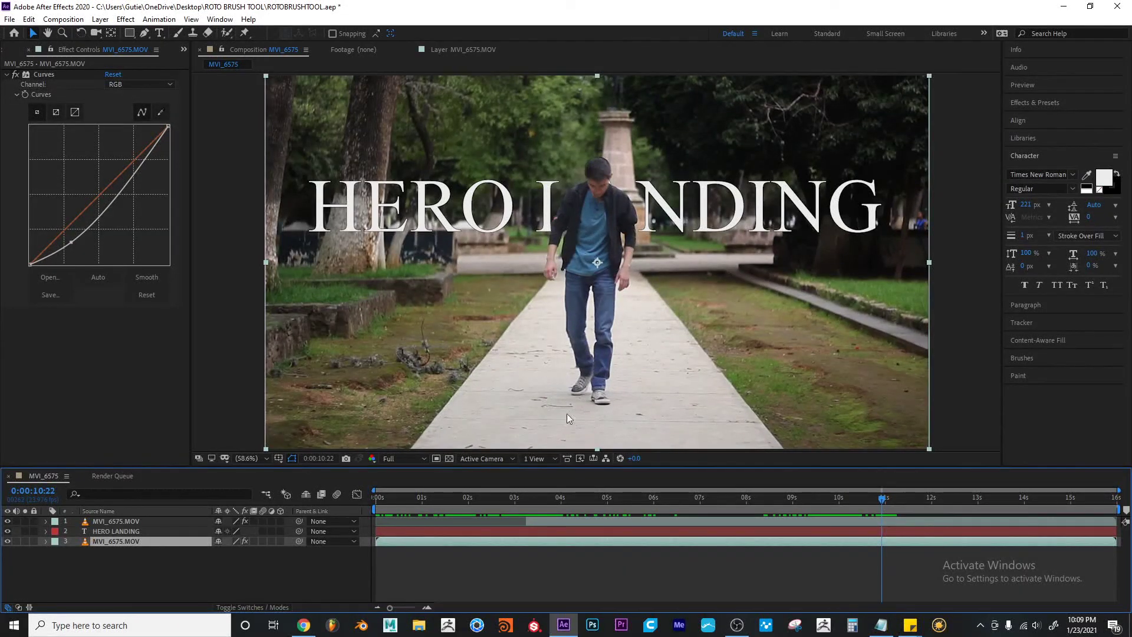
left_click_drag(865, 502, 681, 530)
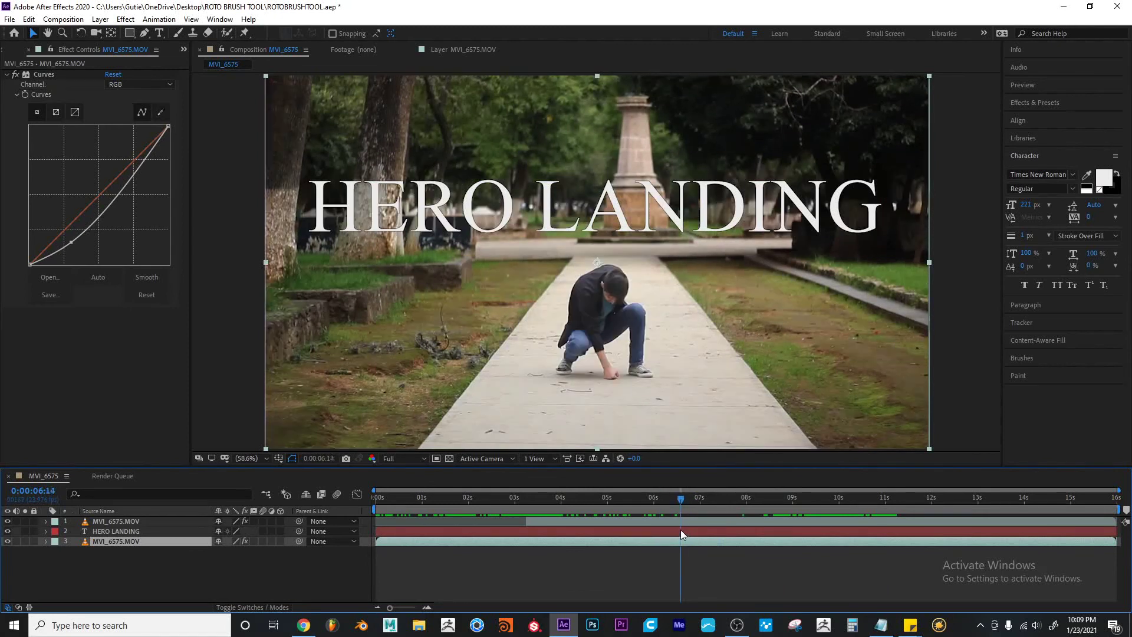
left_click(177, 560)
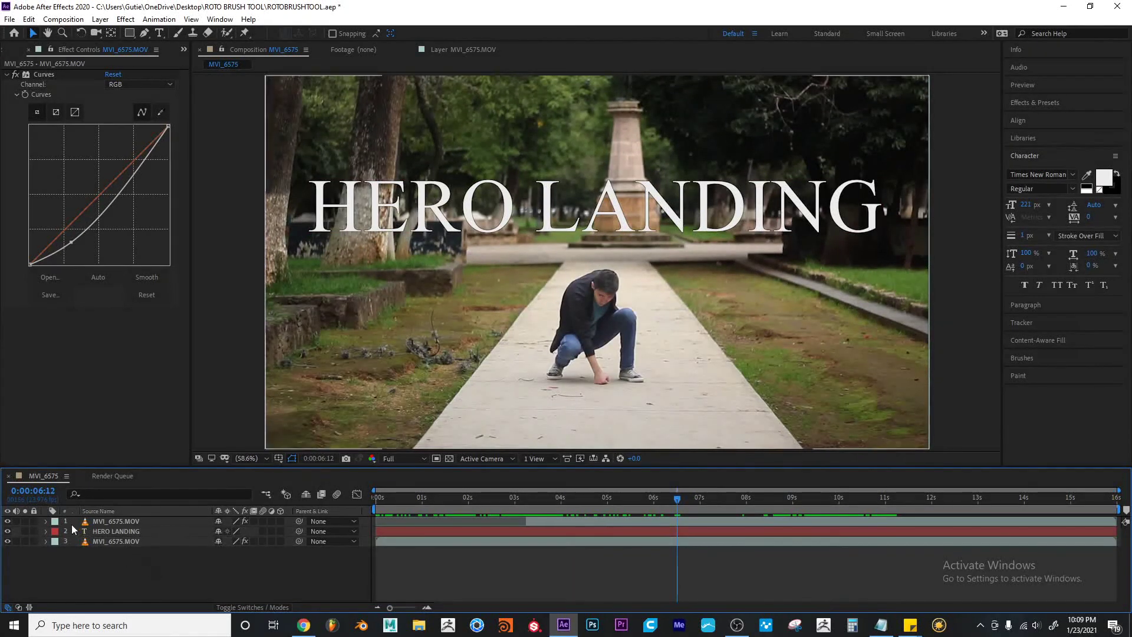
left_click(118, 531)
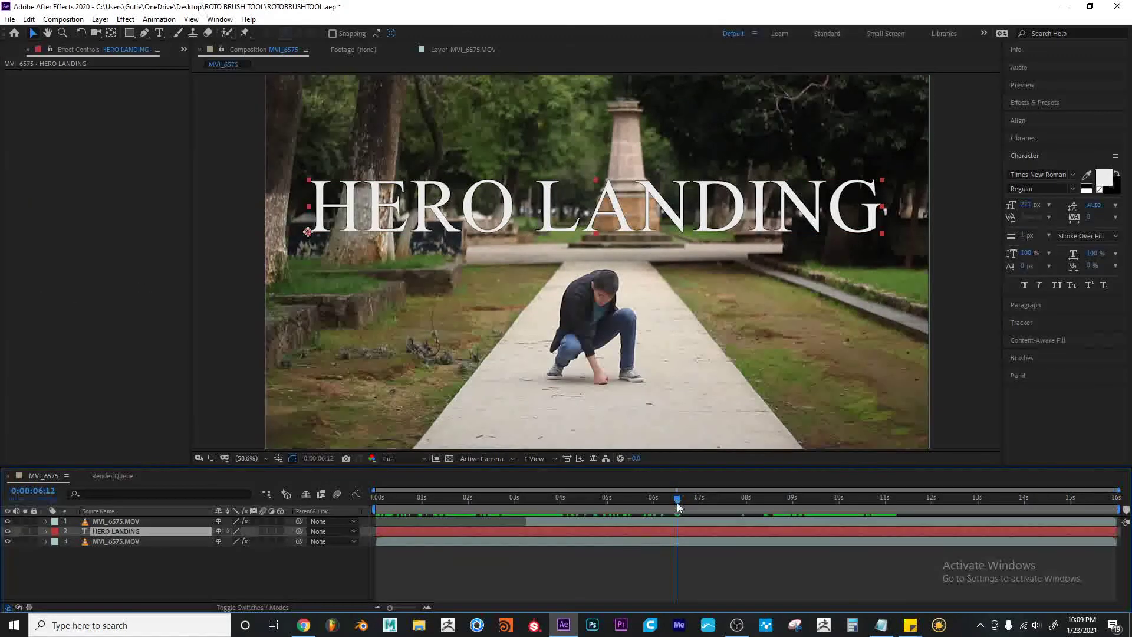
left_click_drag(679, 502, 861, 504)
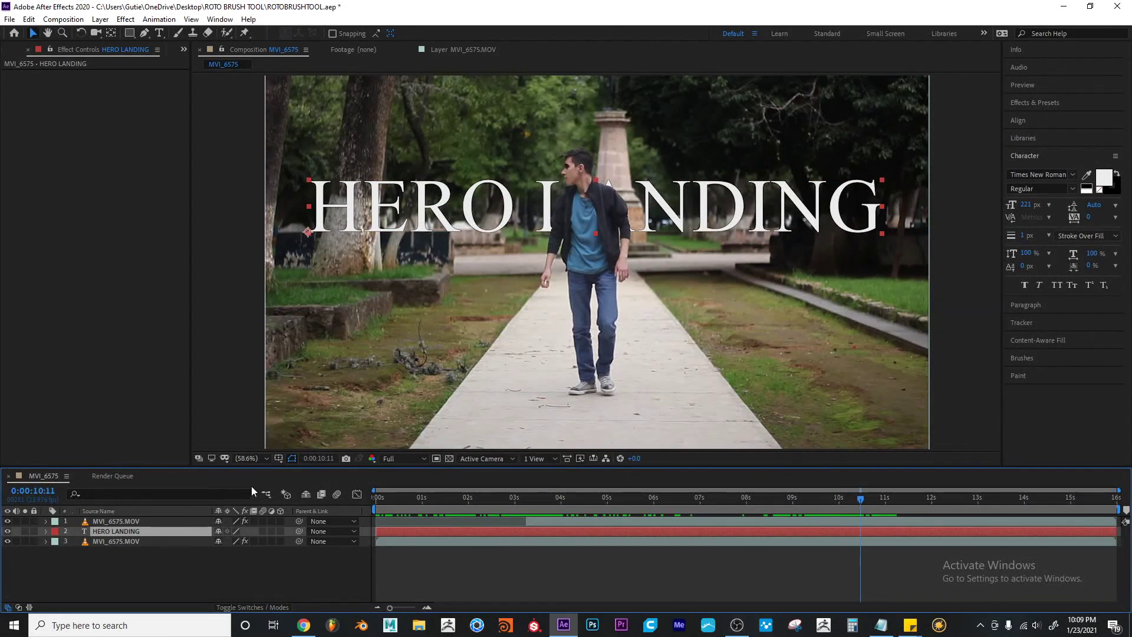
Delete the HERO LANDING text layer and scrub past 0:00:10:11 to check the layered footage without the title
key("Delete")
left_click(125, 523)
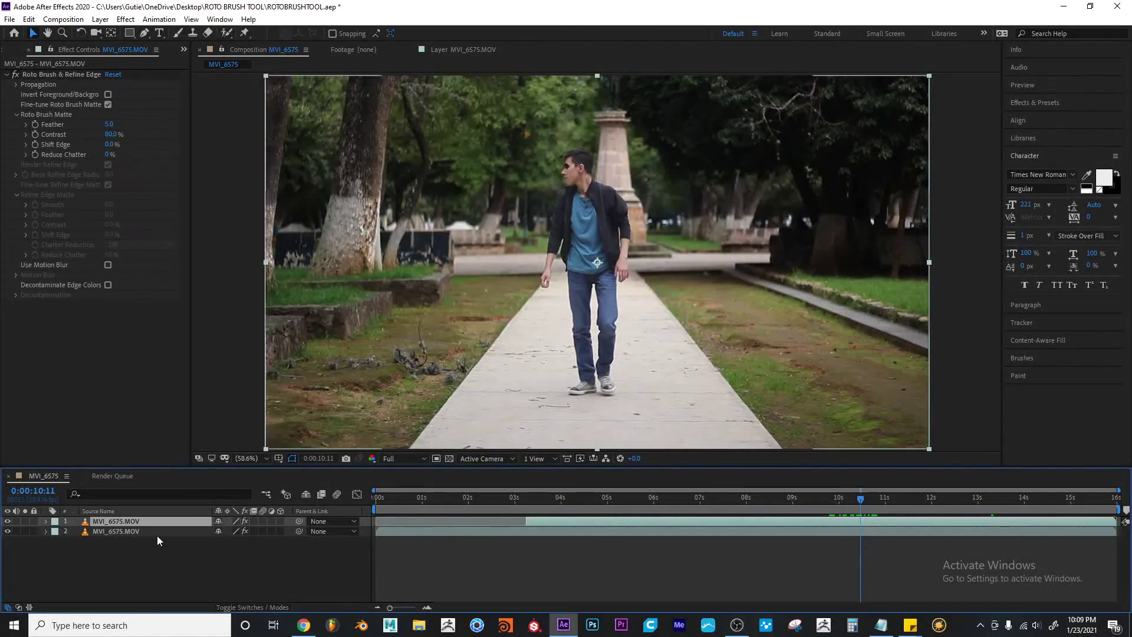
left_click_drag(869, 501, 925, 501)
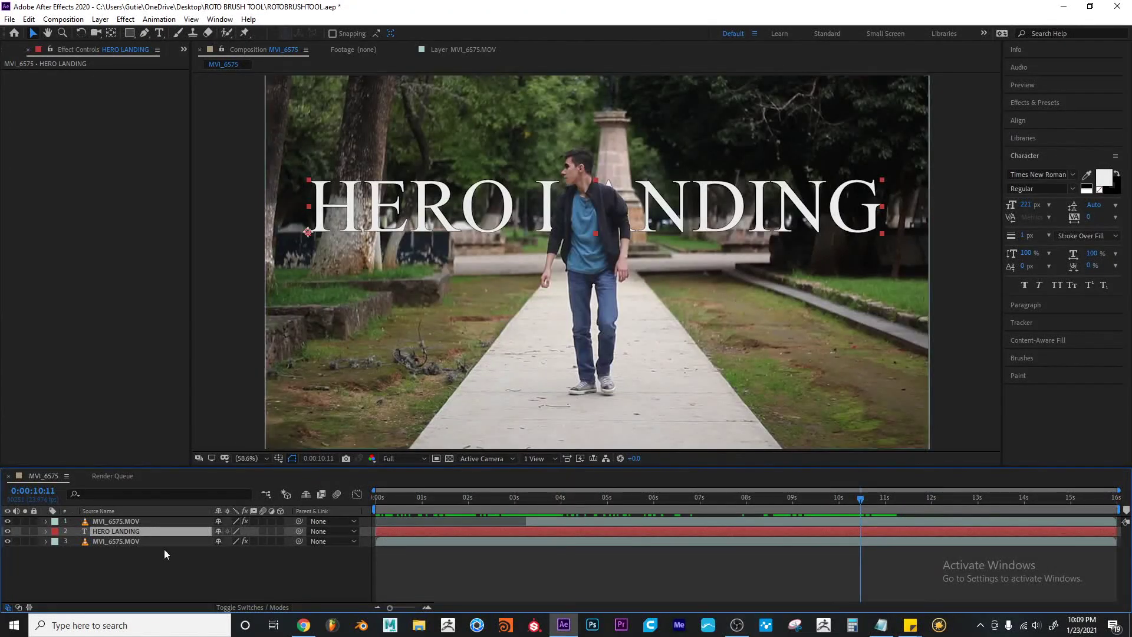
Narrow the HERO LANDING text to about half its width and place it at path level behind the crouching man at 0:00:05:06
left_click(146, 564)
left_click(140, 532)
left_click_drag(680, 212, 677, 365)
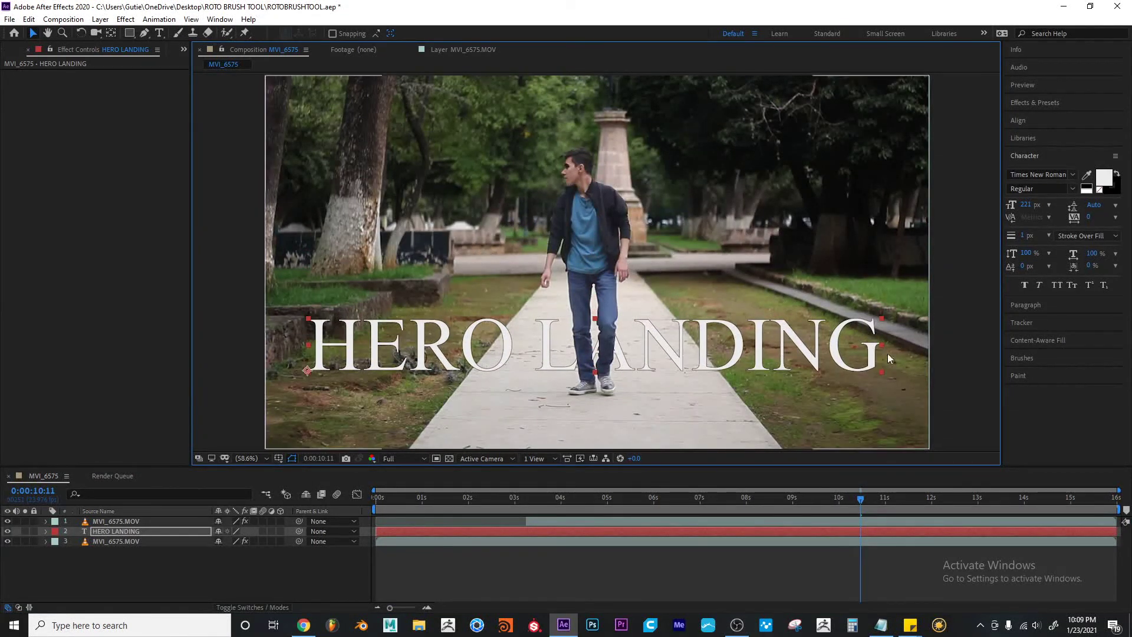
left_click_drag(883, 345, 718, 345)
left_click_drag(860, 498, 619, 485)
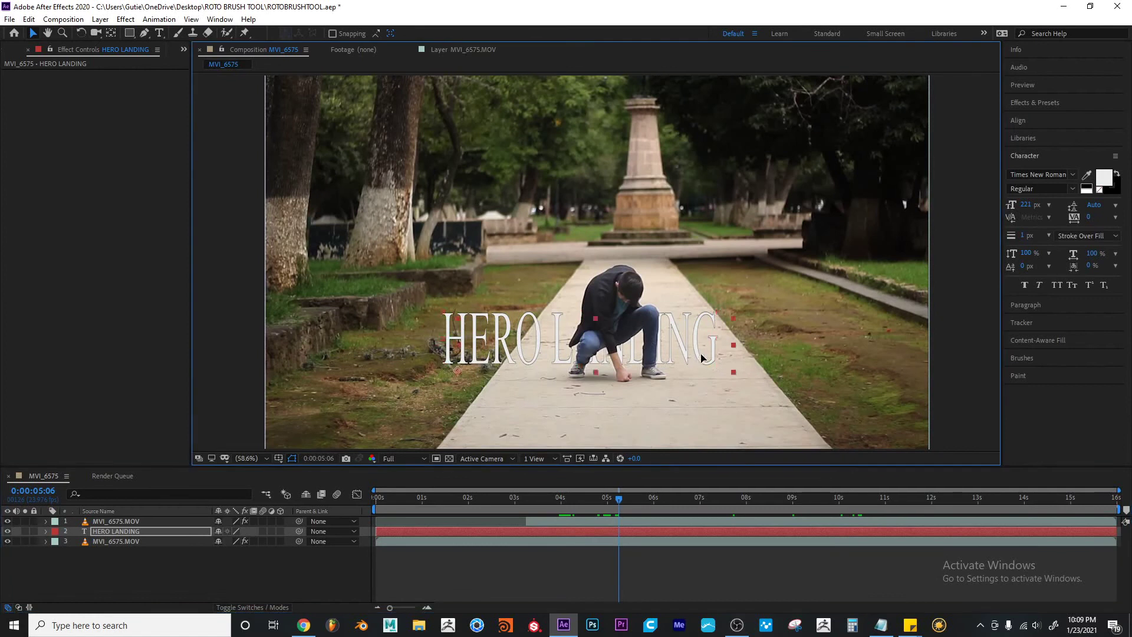
left_click_drag(701, 358, 724, 366)
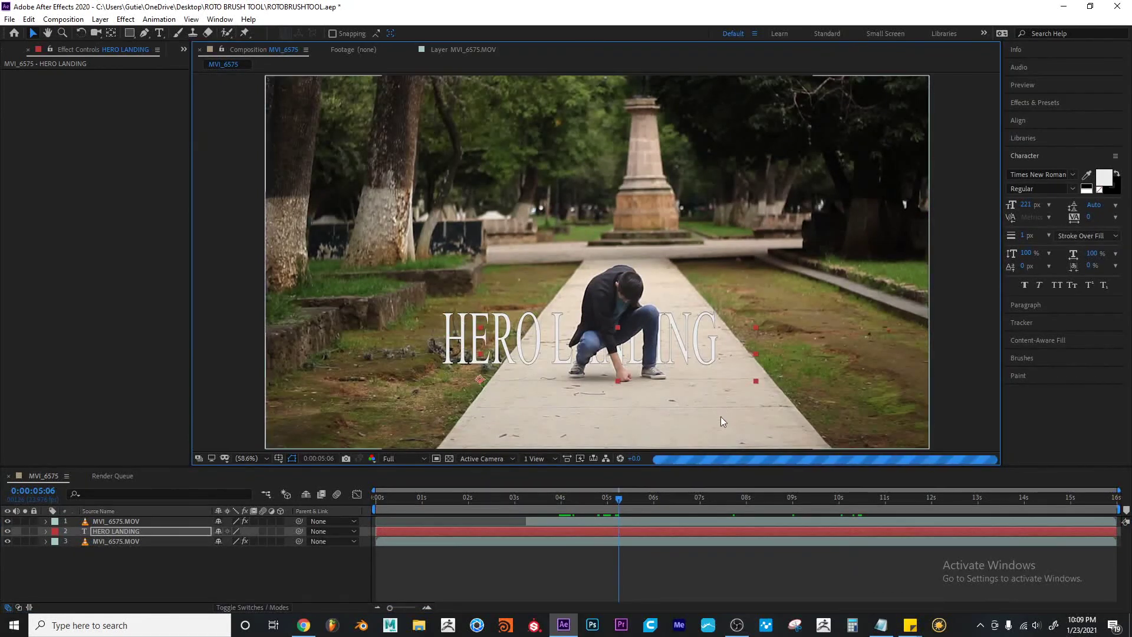
Duplicate the lowest MVI_6575.MOV layer together with its Curves effect
left_click(120, 541)
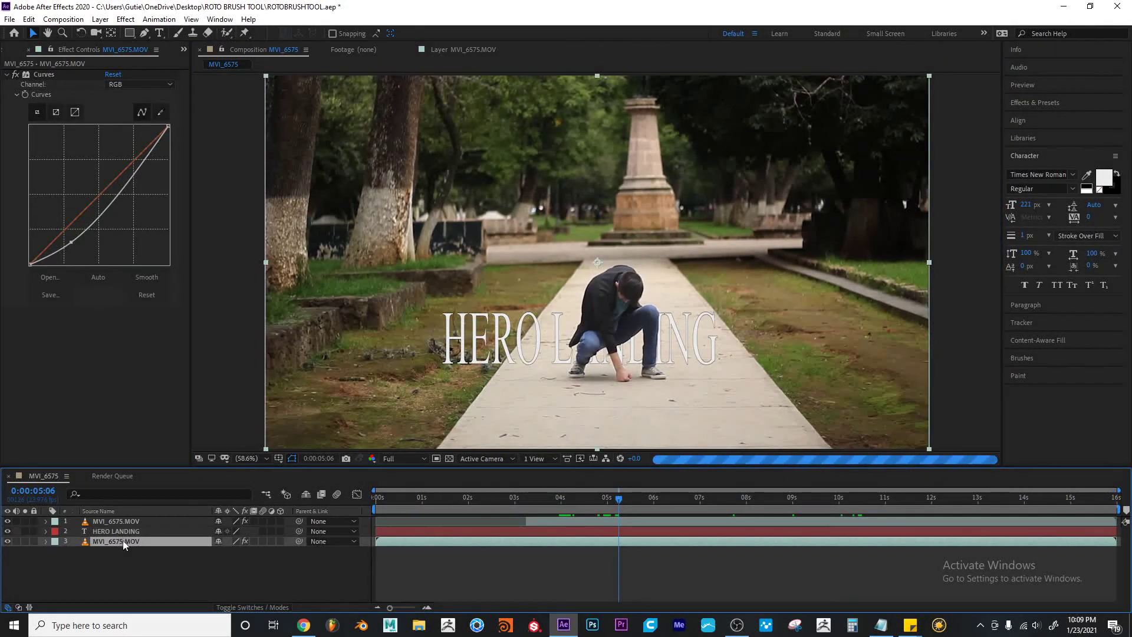
key("ctrl+d")
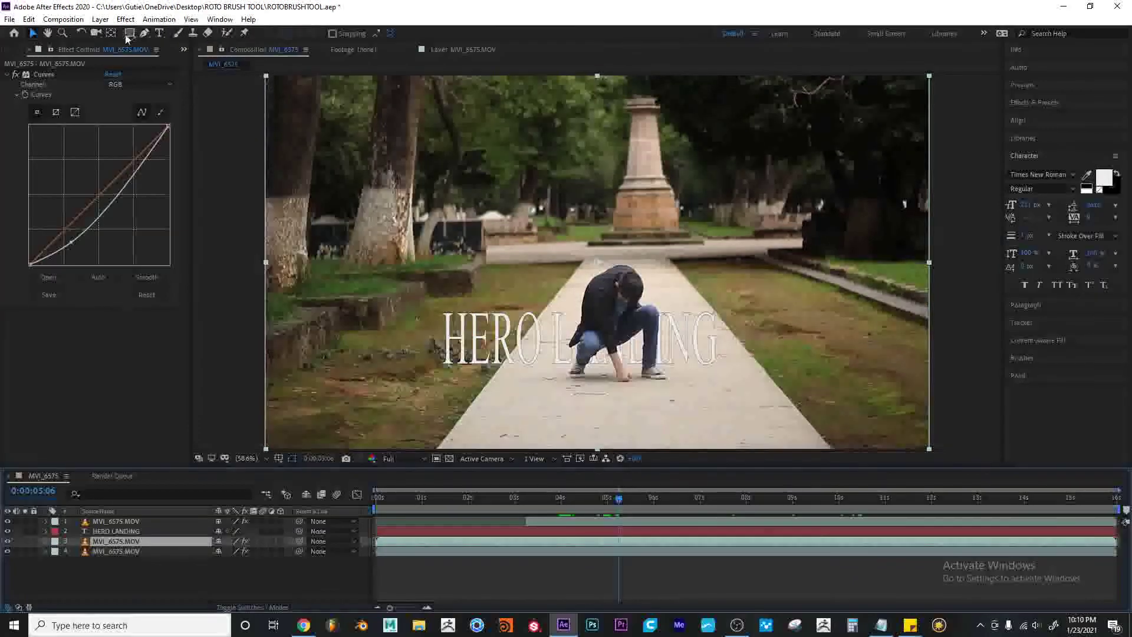
left_click(130, 34)
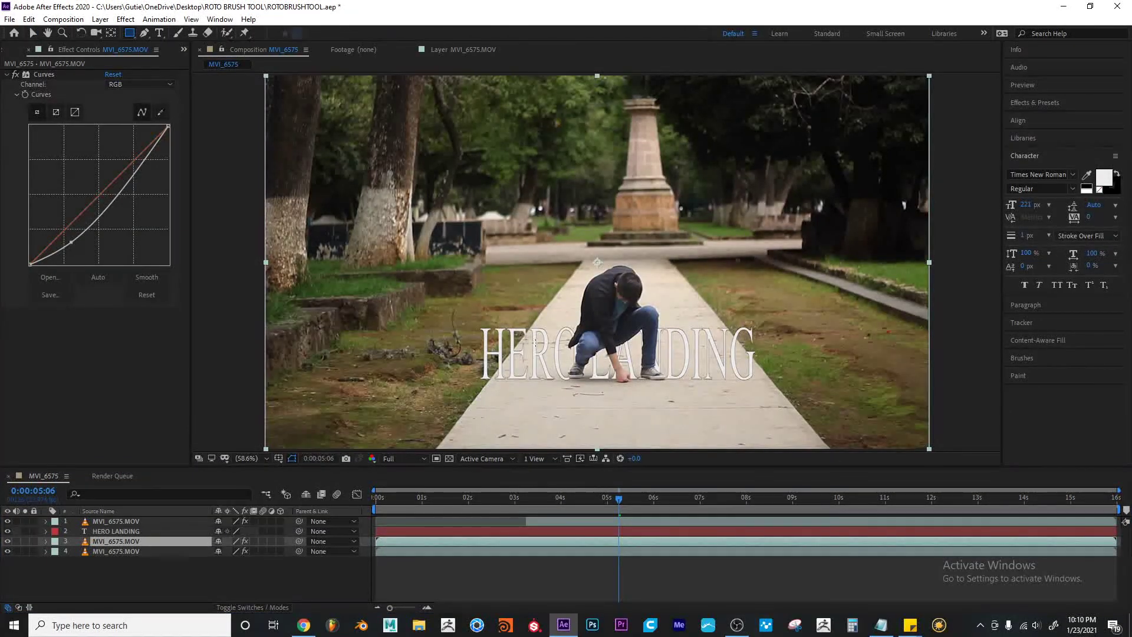
left_click_drag(528, 341, 725, 394)
key("ctrl+z")
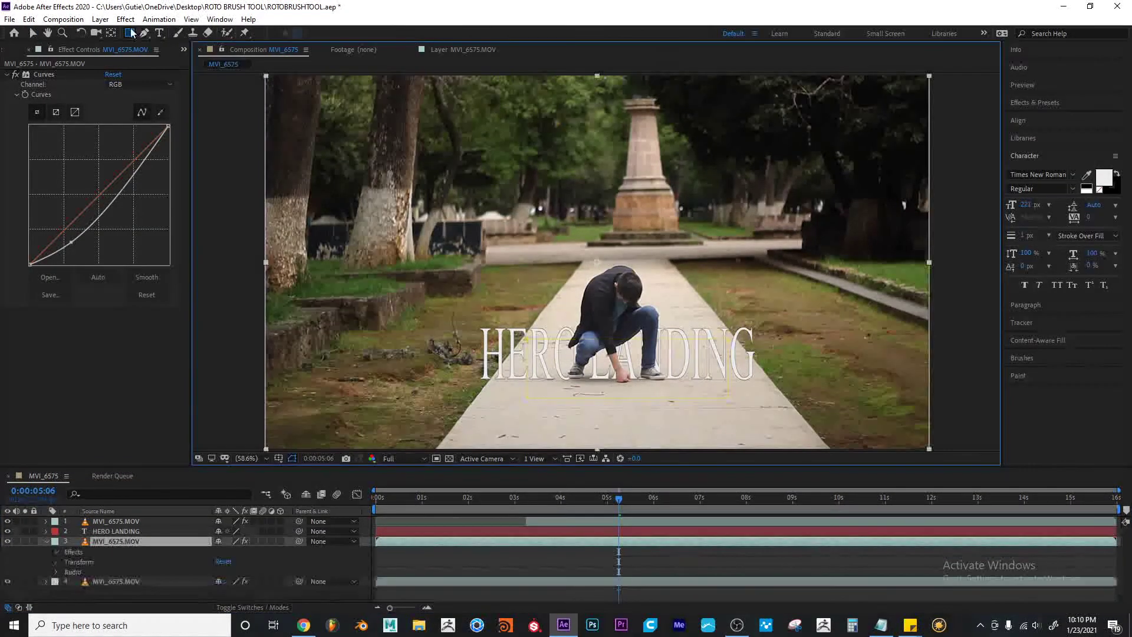
Draw an elliptical mask on the duplicated MVI_6575.MOV layer over the ground around the crouching man's feet
left_click(130, 34)
left_click(195, 59)
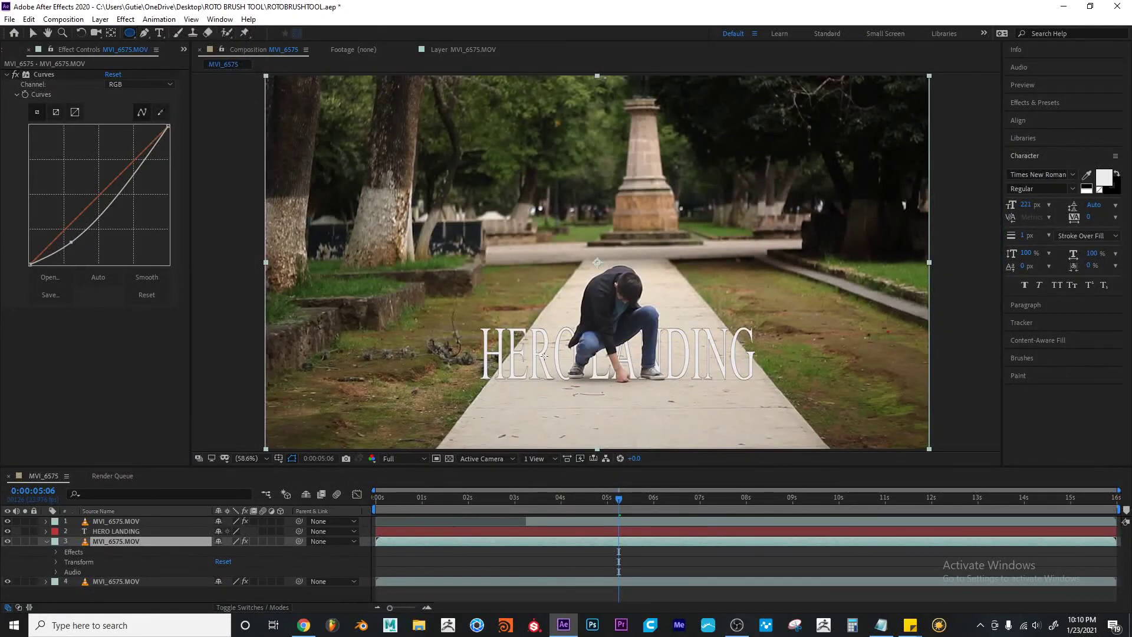
left_click_drag(536, 351, 717, 398)
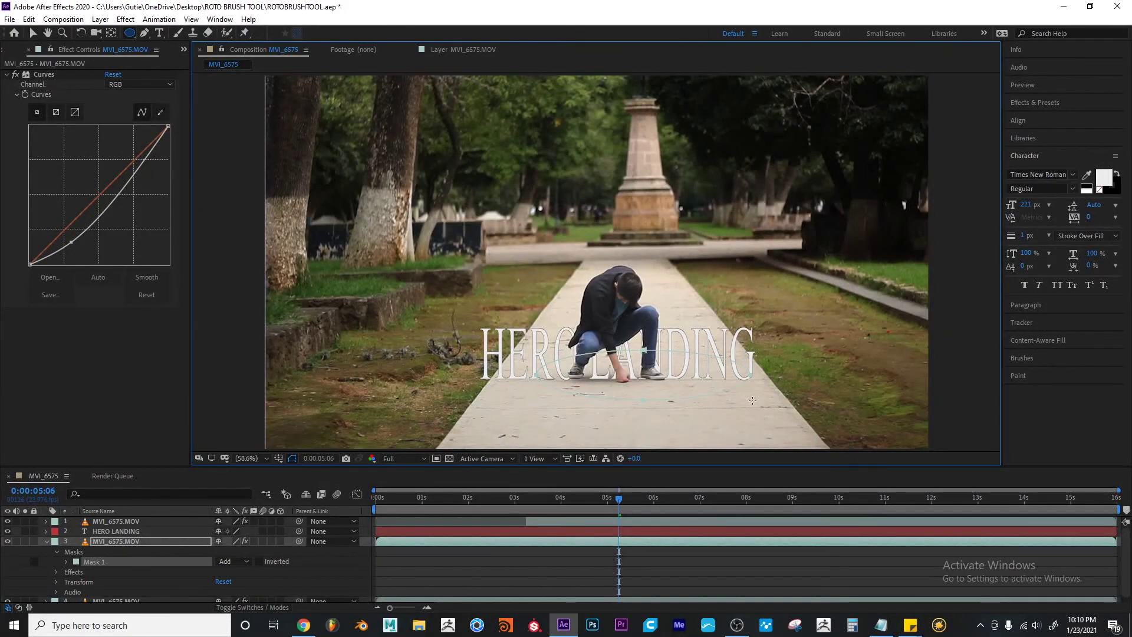
Centre the elliptical mask under the crouching man and darken the masked ground by bending the duplicated layer's Curves downward at two points
key("v")
left_click_drag(647, 352, 619, 351)
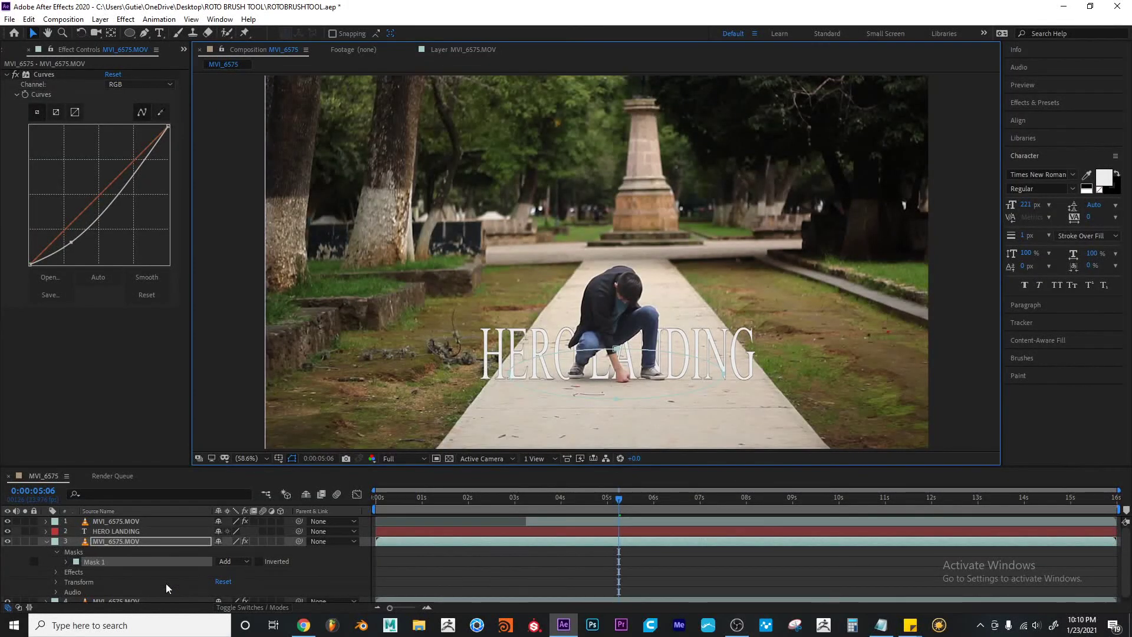
left_click(136, 541)
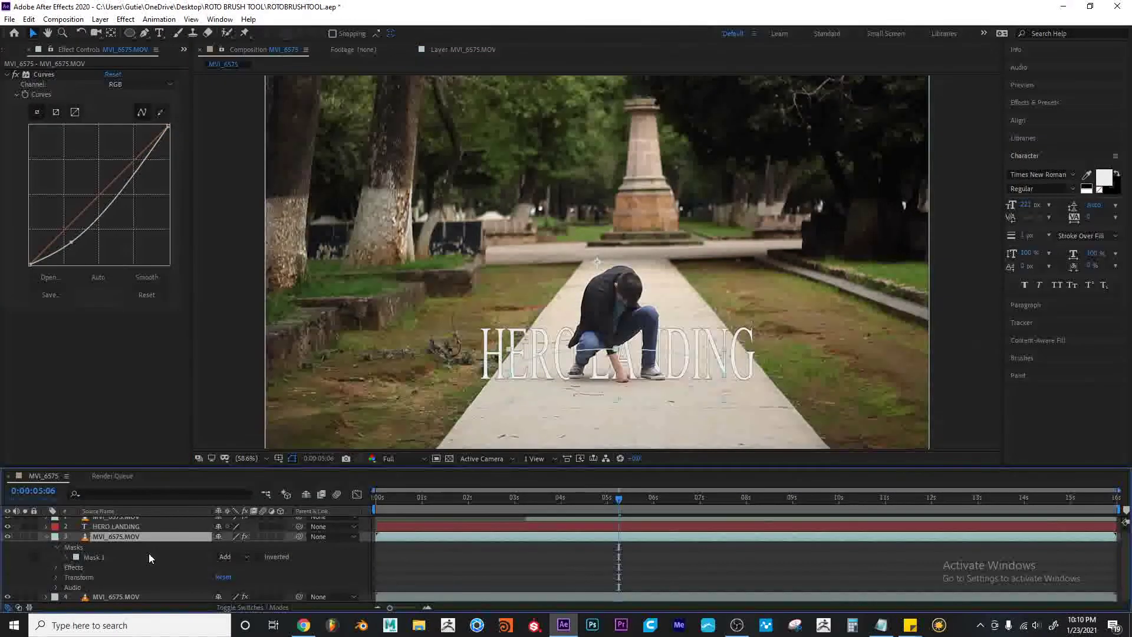
left_click_drag(72, 240, 105, 250)
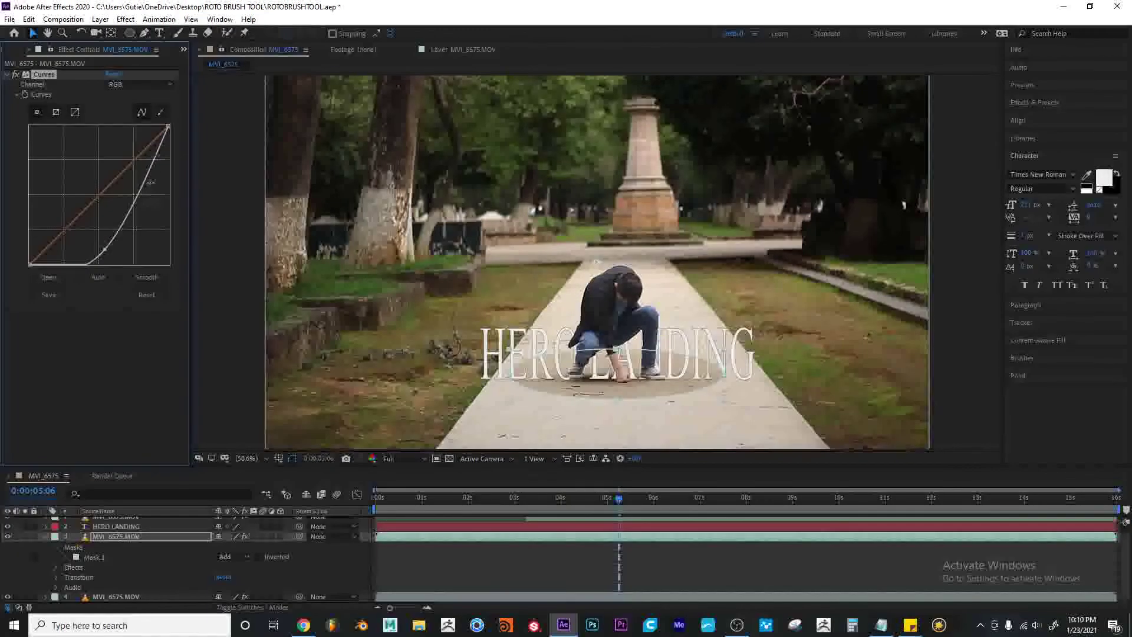
left_click_drag(152, 170, 152, 177)
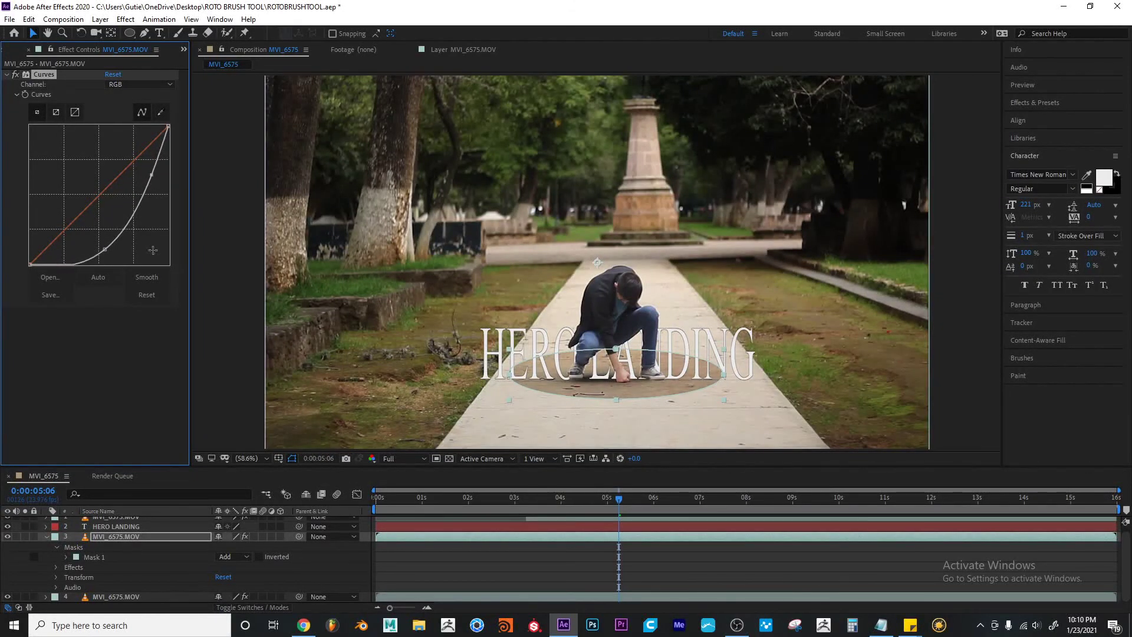
Feather Mask 1 on the duplicated layer to blend the dark ellipse into the path, and scrub around 0:00:04:21 to check it
key("f")
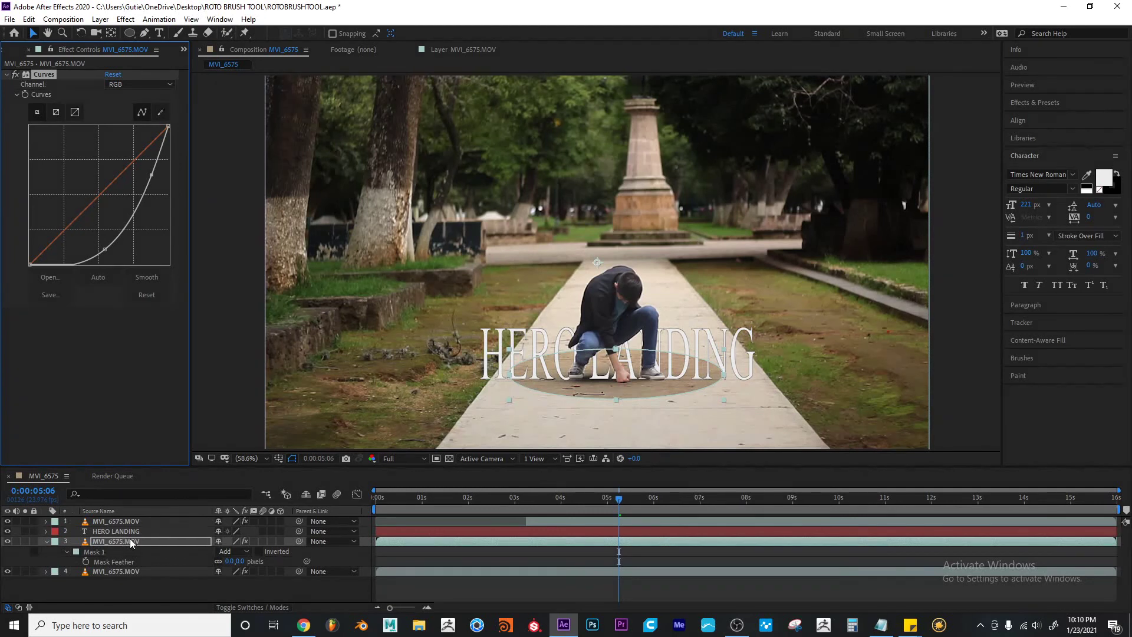
left_click(126, 541)
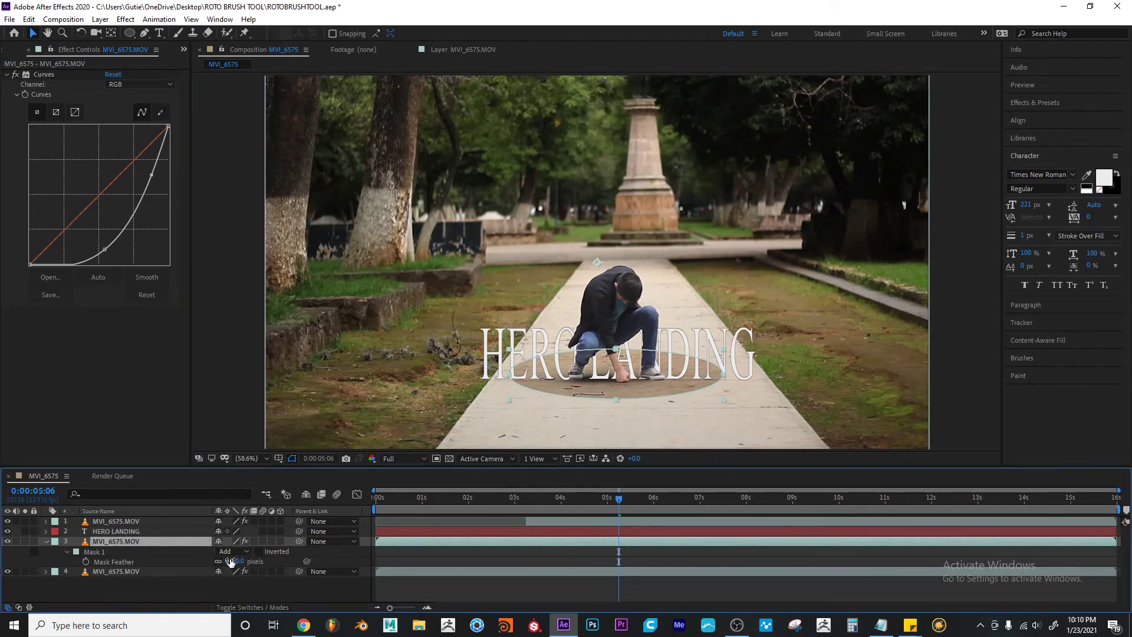
left_click(132, 559)
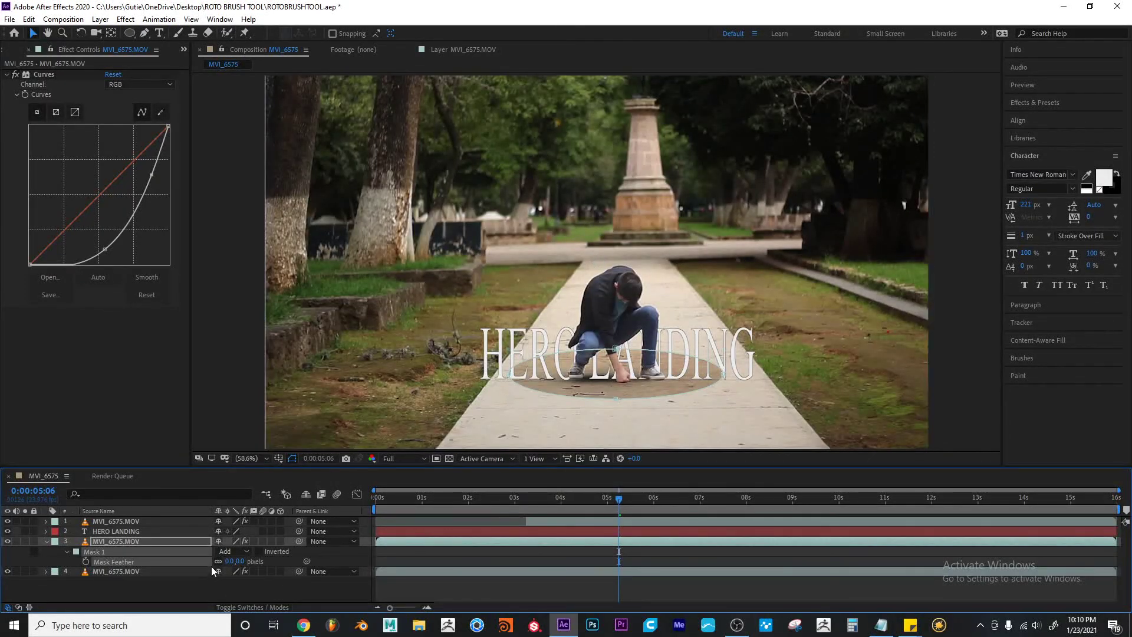
left_click_drag(252, 563, 263, 565)
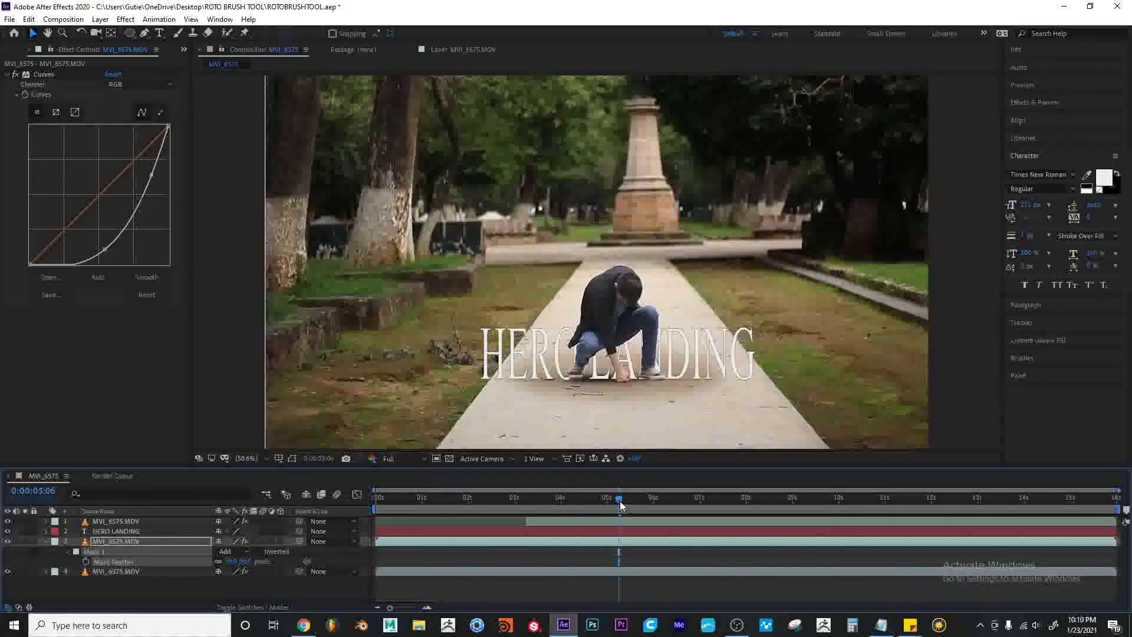
mouse_move(618, 500)
left_mouse_down()
mouse_move(578, 501)
mouse_move(617, 501)
mouse_move(602, 500)
left_mouse_up()
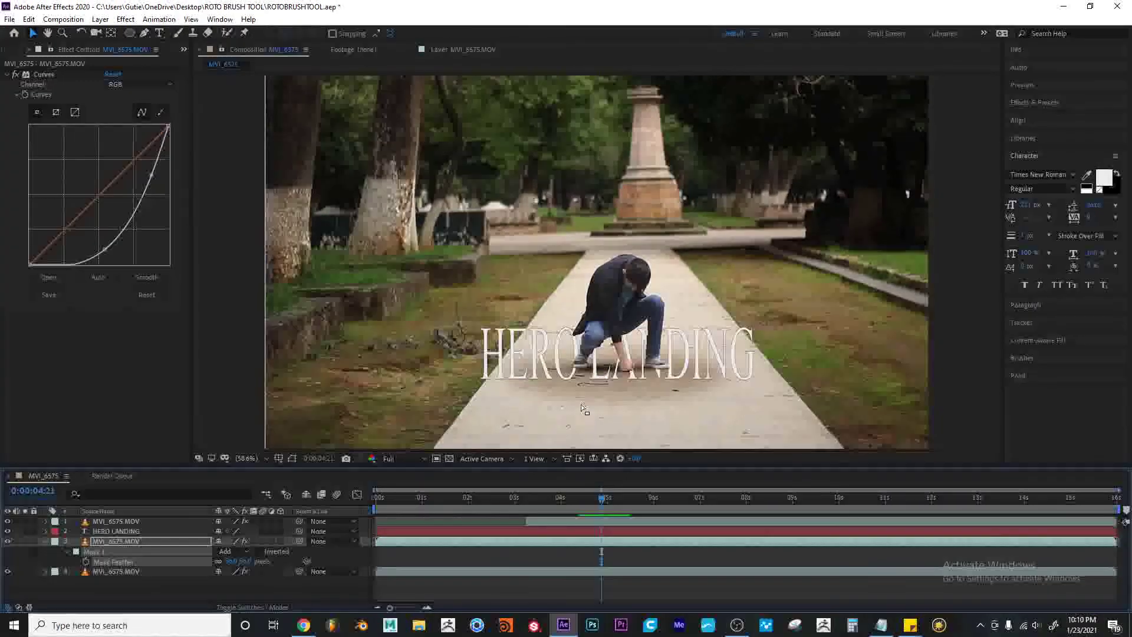
left_click_drag(601, 495, 611, 497)
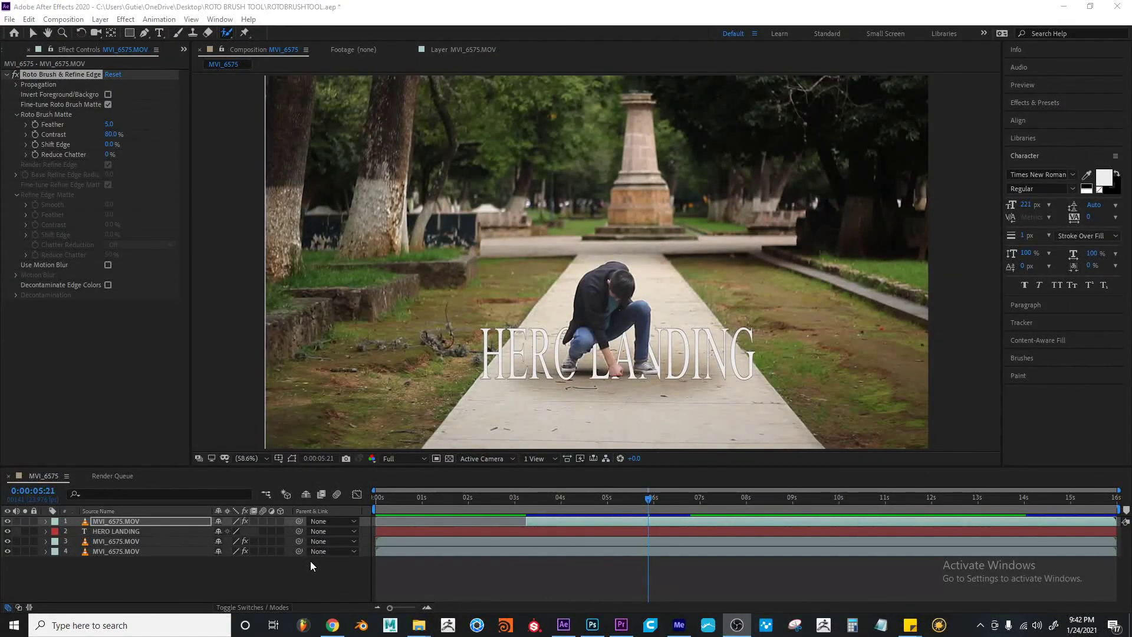
Freeze the Roto Brush & Refine Edge propagation of the top MVI_6575.MOV layer and hide the HERO LANDING and two lower footage layers
left_click(153, 521)
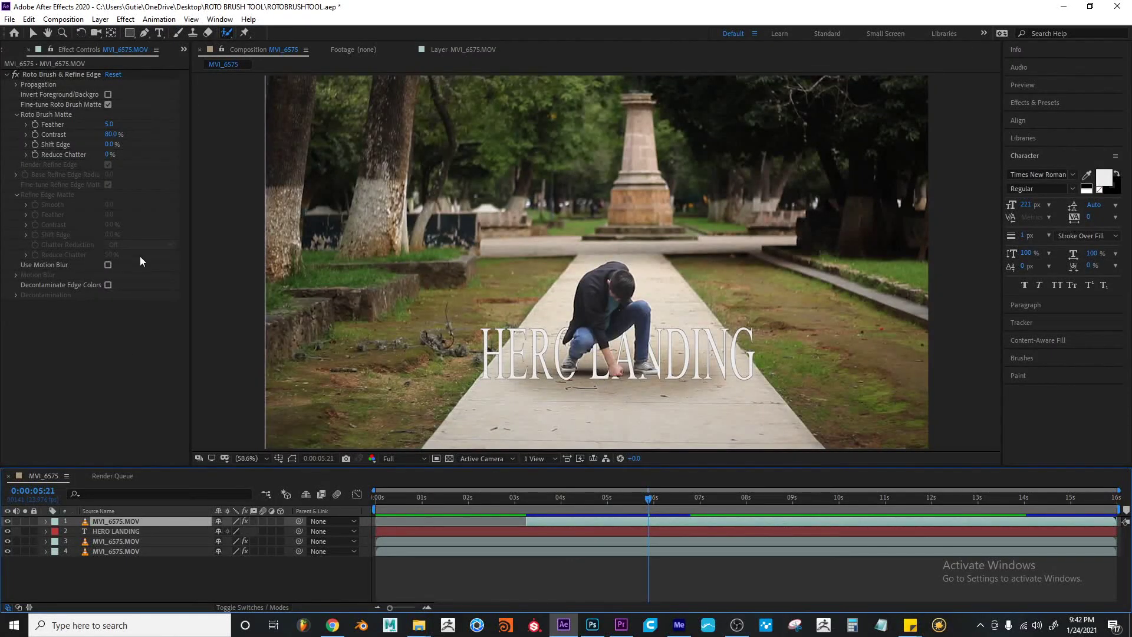
double_click(144, 522)
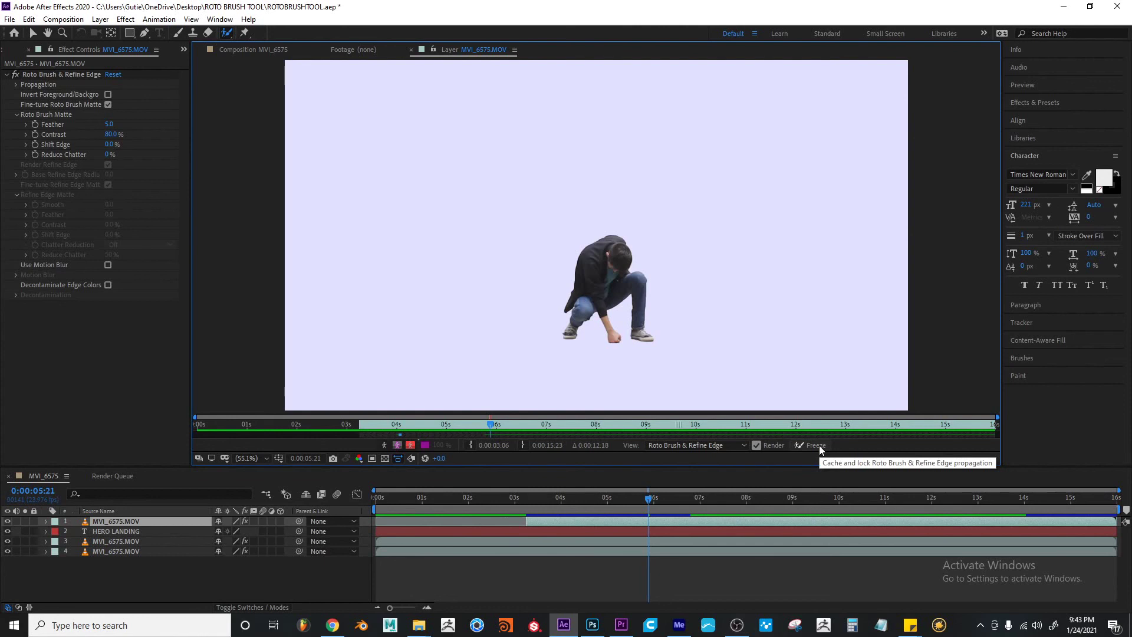
left_click(819, 446)
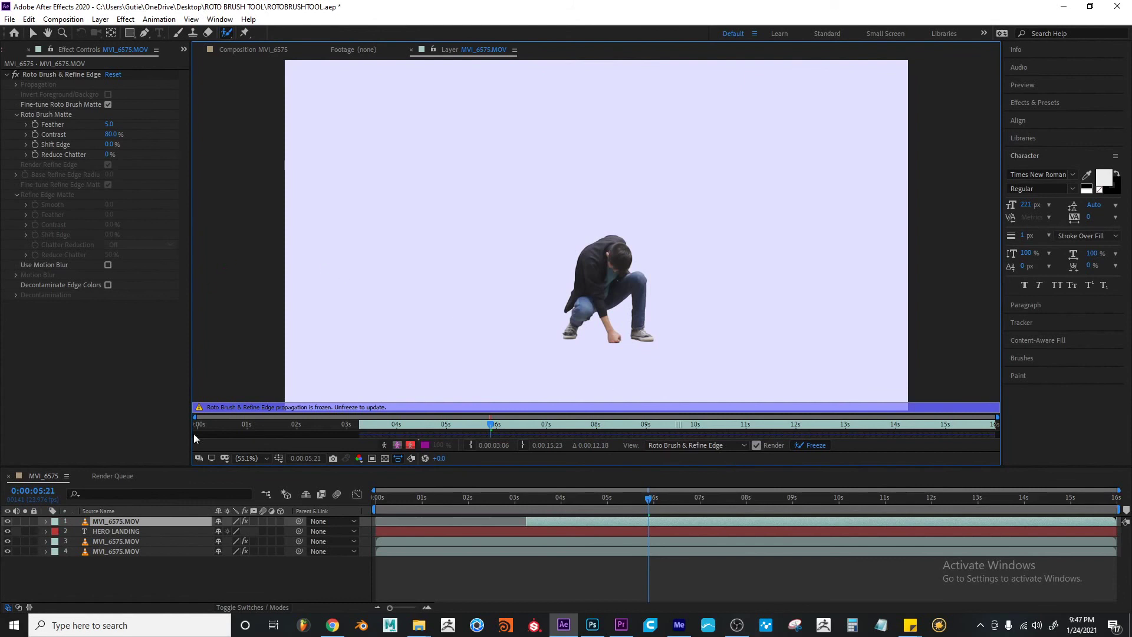
left_click(7, 532)
left_click_drag(7, 534, 8, 551)
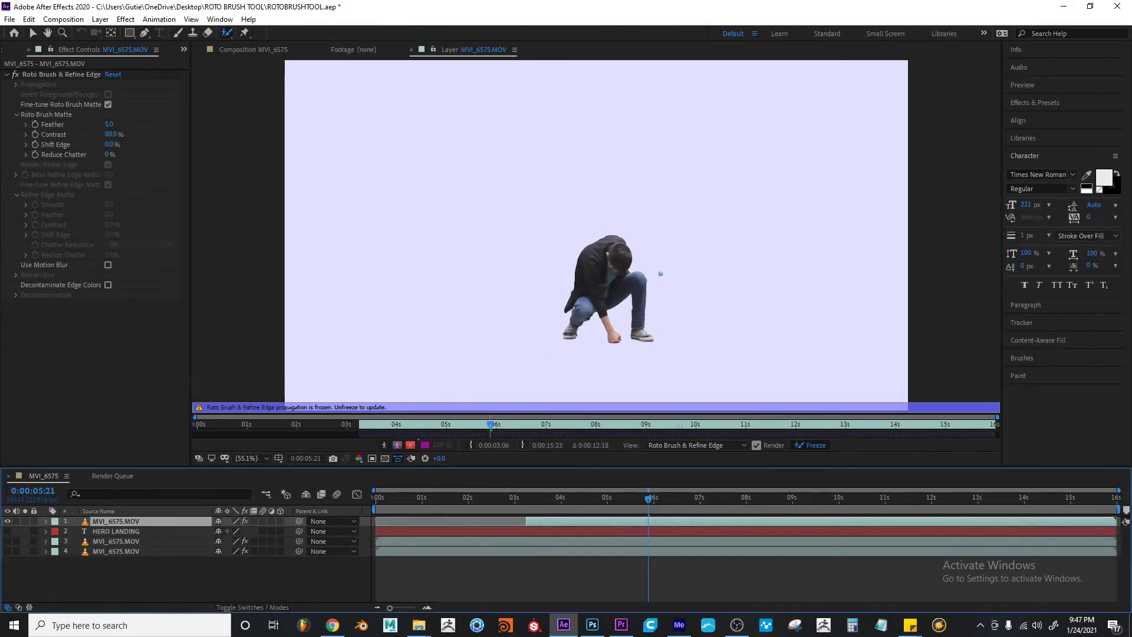
Try to paint Roto Brush strokes over the frozen cut-out of the crouching man and look through the layer's expanded effect properties
left_click_drag(590, 235, 654, 321)
left_click_drag(647, 234, 524, 328)
left_click(46, 521)
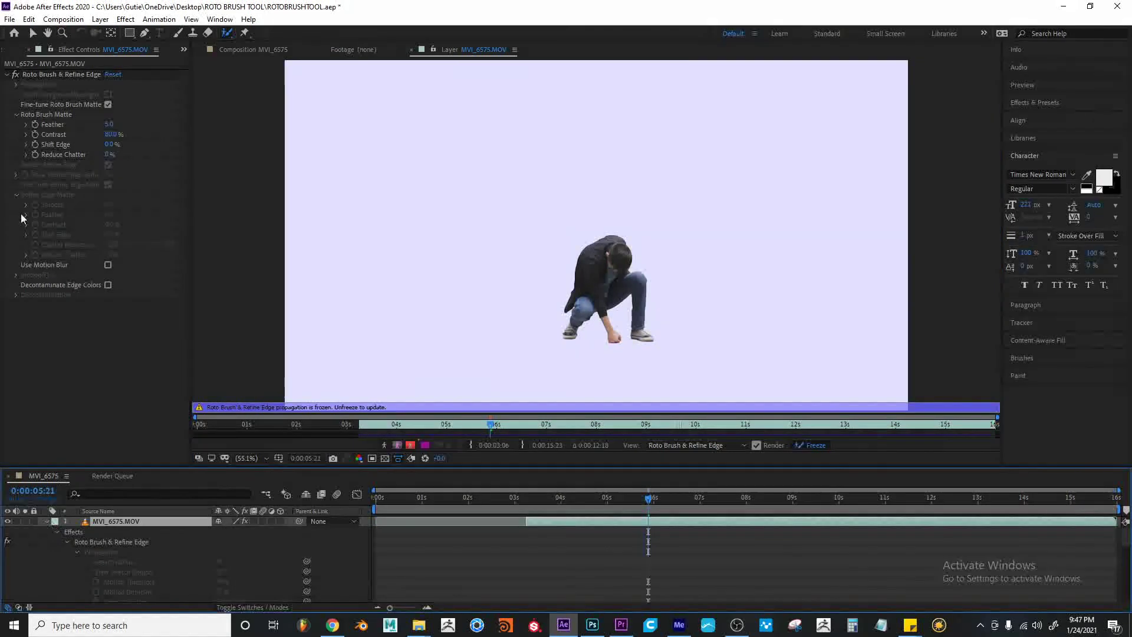
left_click_drag(562, 267, 686, 315)
left_click_drag(564, 298, 565, 333)
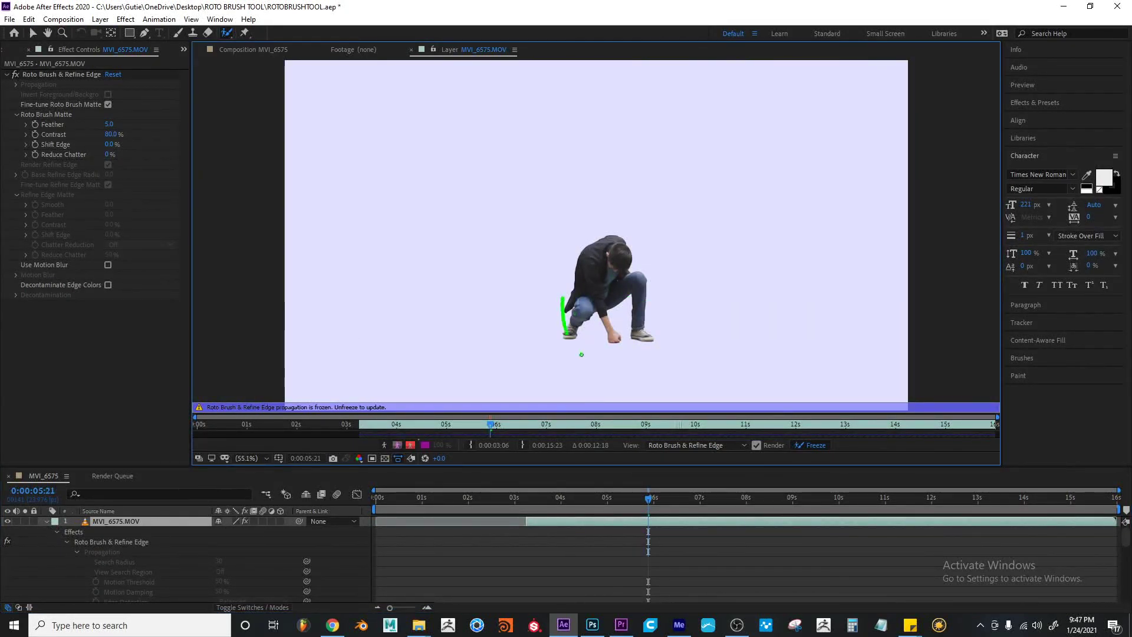
scroll(109, 568, "down", 5)
scroll(155, 570, "down", 3)
scroll(118, 557, "up", 10)
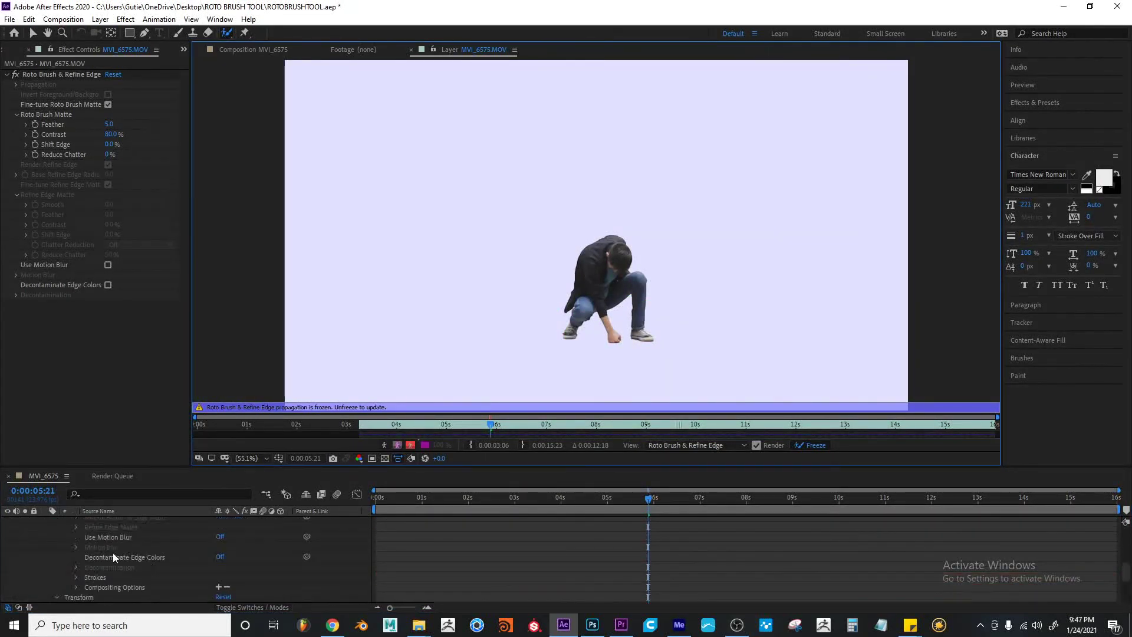
left_click_drag(597, 261, 597, 279)
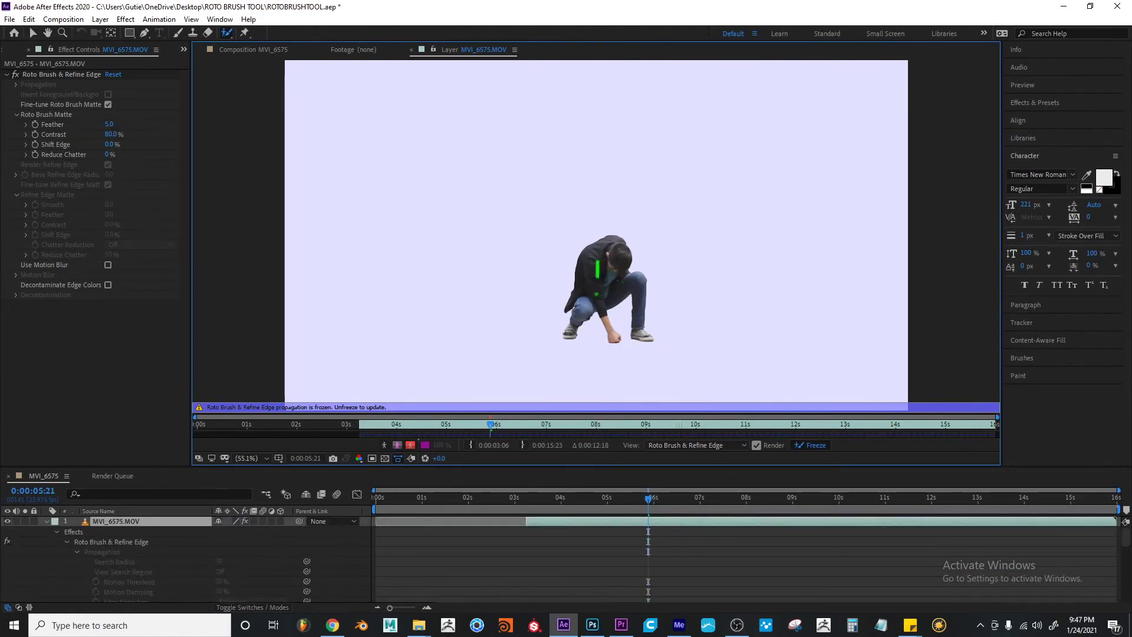
left_click_drag(650, 325, 539, 286)
left_click_drag(682, 202, 652, 263)
left_click_drag(551, 245, 670, 290)
left_click_drag(633, 234, 627, 304)
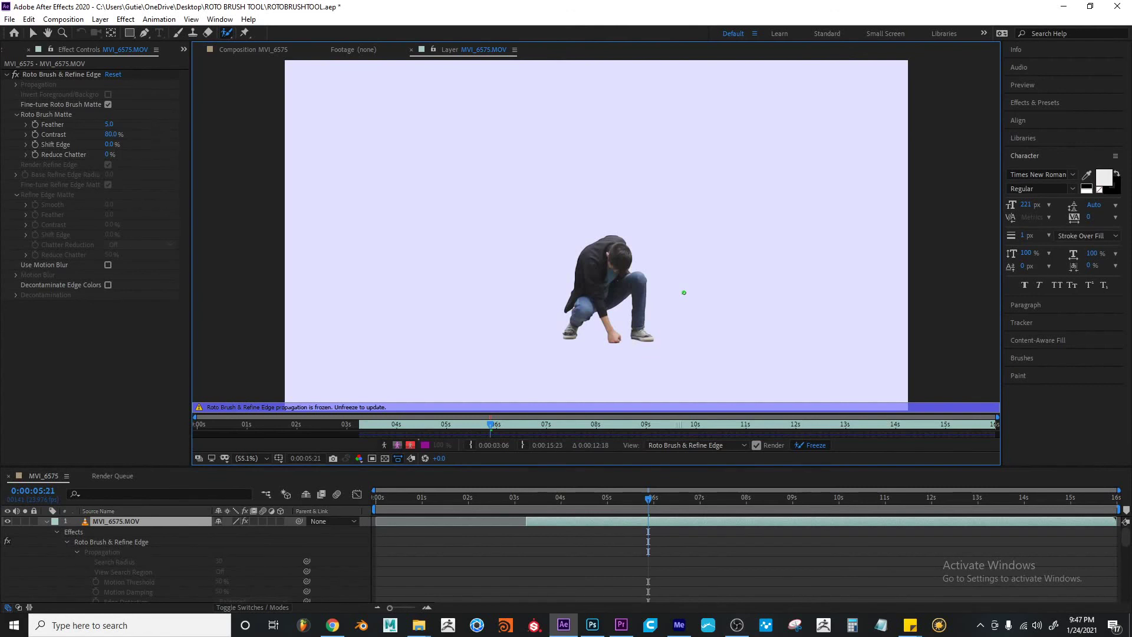